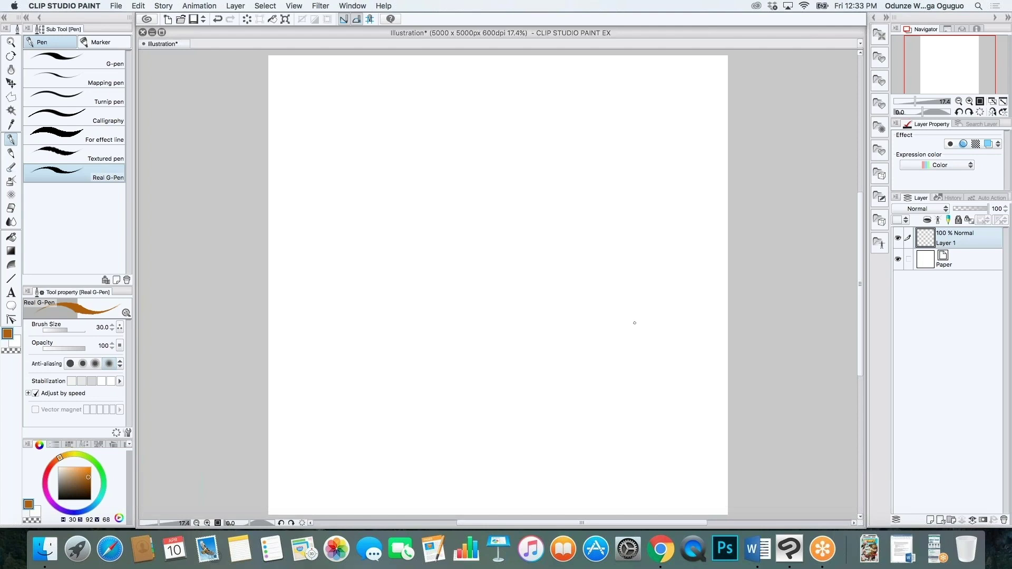
# Step: Switch to Chrome and look through the Apple Black page on saturday-am.com, from the chapter covers to the mobile app banner
pyautogui.click(661, 549)
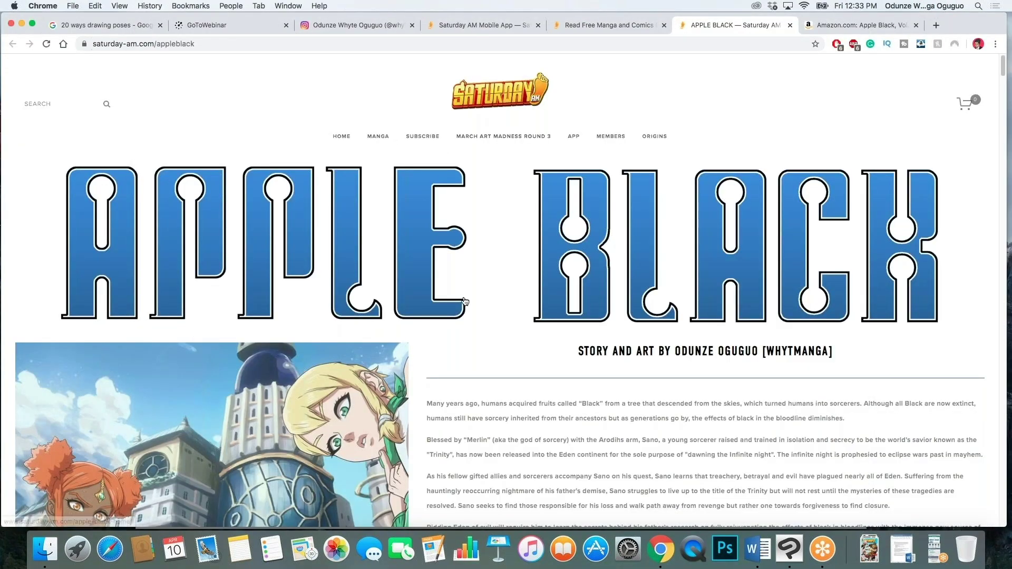
pyautogui.scroll(-15, 466, 301)
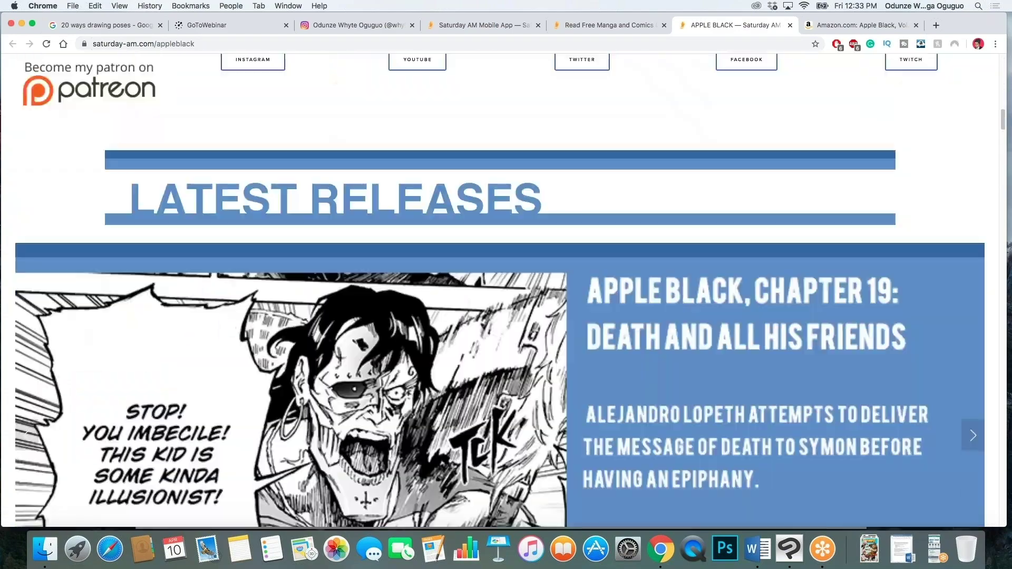
pyautogui.scroll(-20, 500, 291)
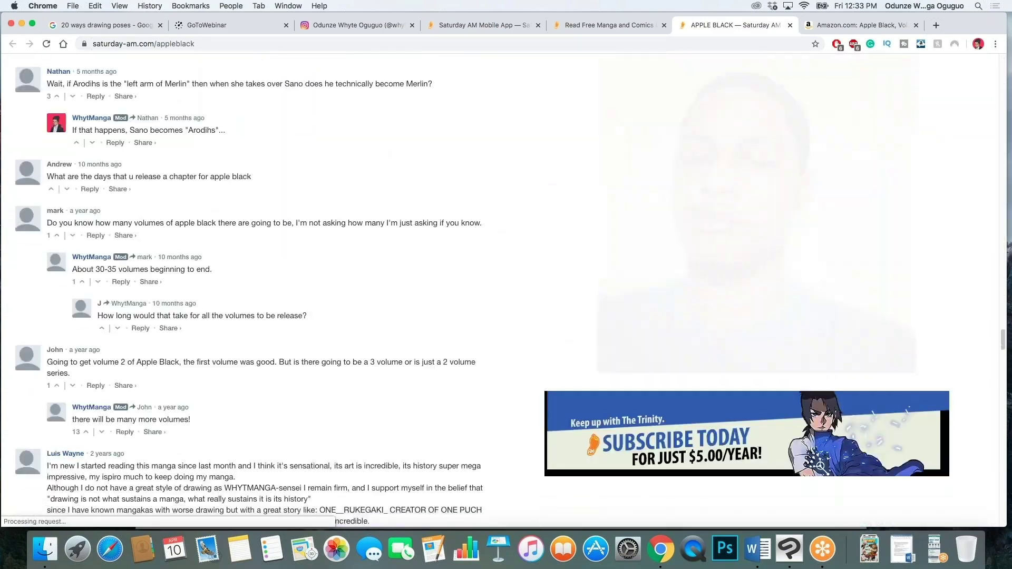
pyautogui.scroll(-20, 253, 290)
pyautogui.scroll(-10, 369, 290)
pyautogui.scroll(10, 369, 290)
pyautogui.scroll(-4, 369, 290)
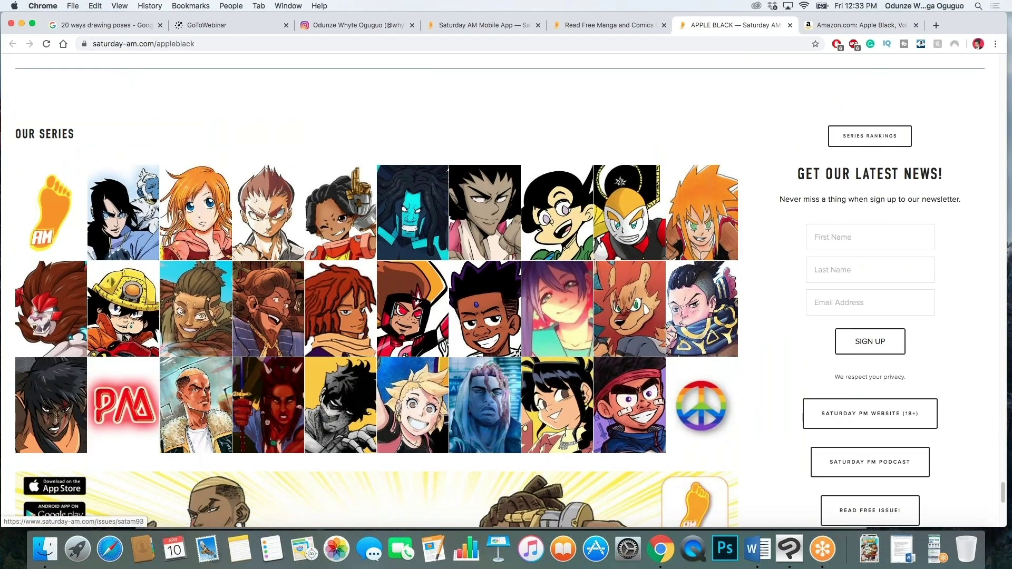
pyautogui.scroll(-5, 285, 246)
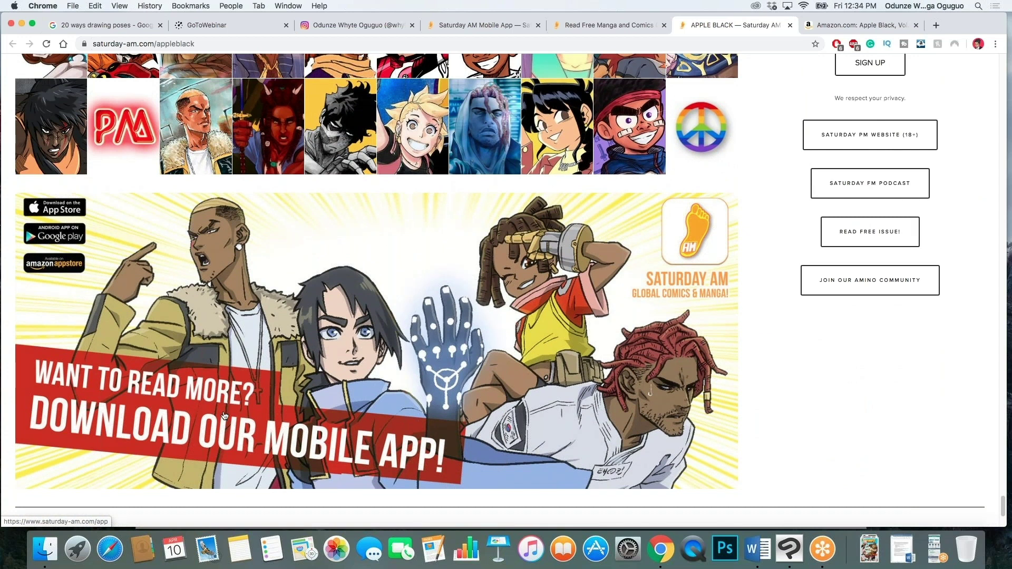
pyautogui.scroll(-3, 224, 414)
pyautogui.scroll(2, 200, 361)
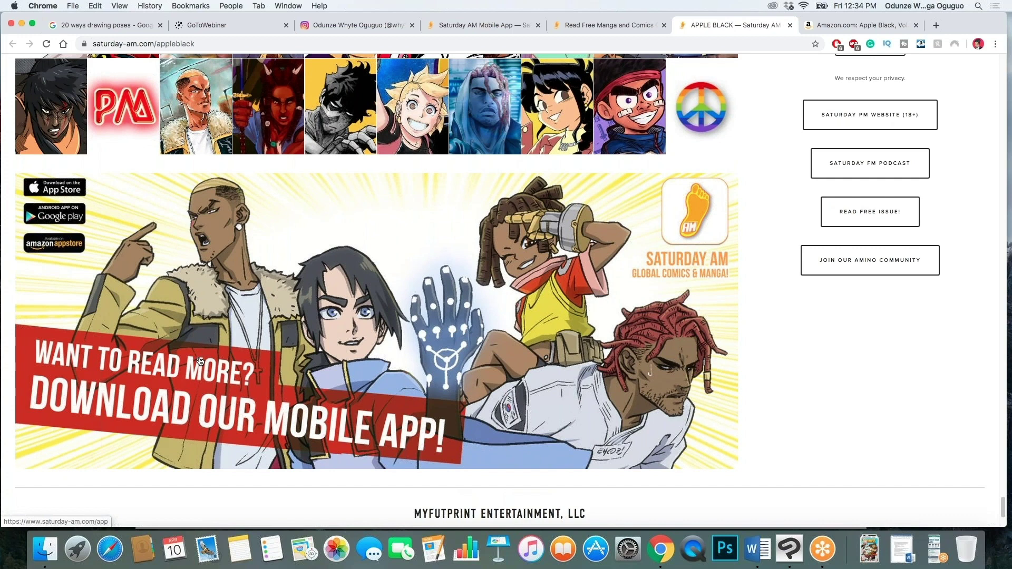
pyautogui.scroll(20, 201, 361)
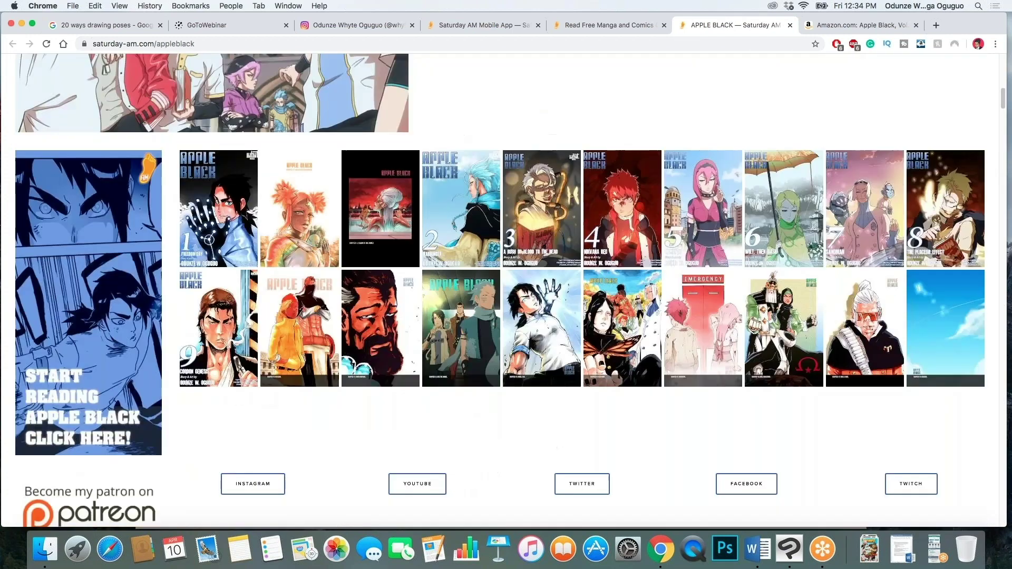
pyautogui.scroll(-5, 200, 362)
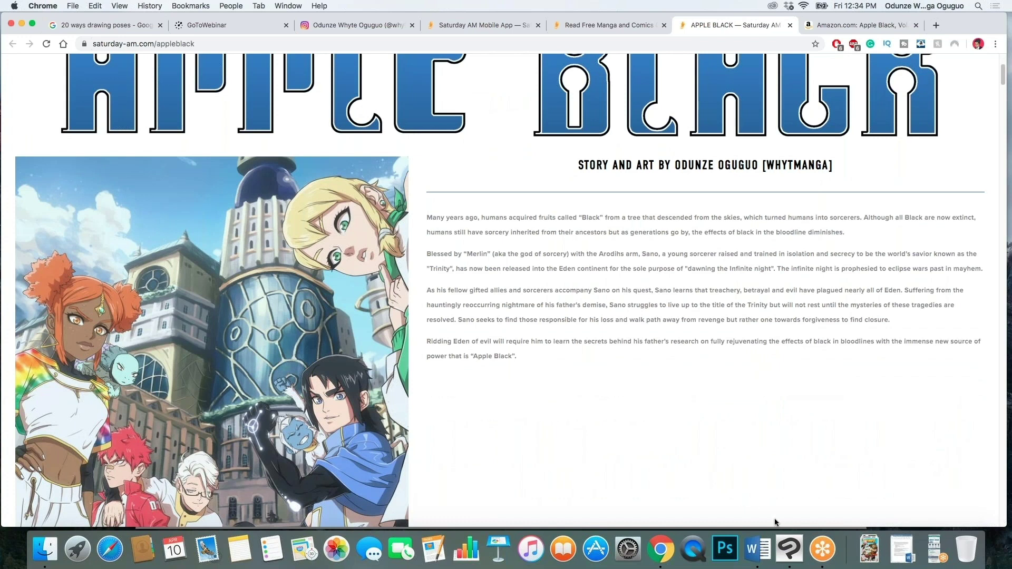
# Step: Switch to Clip Studio Paint, open the recent manga page AB1point2 07 for viewing, and return to the blank illustration
pyautogui.click(789, 548)
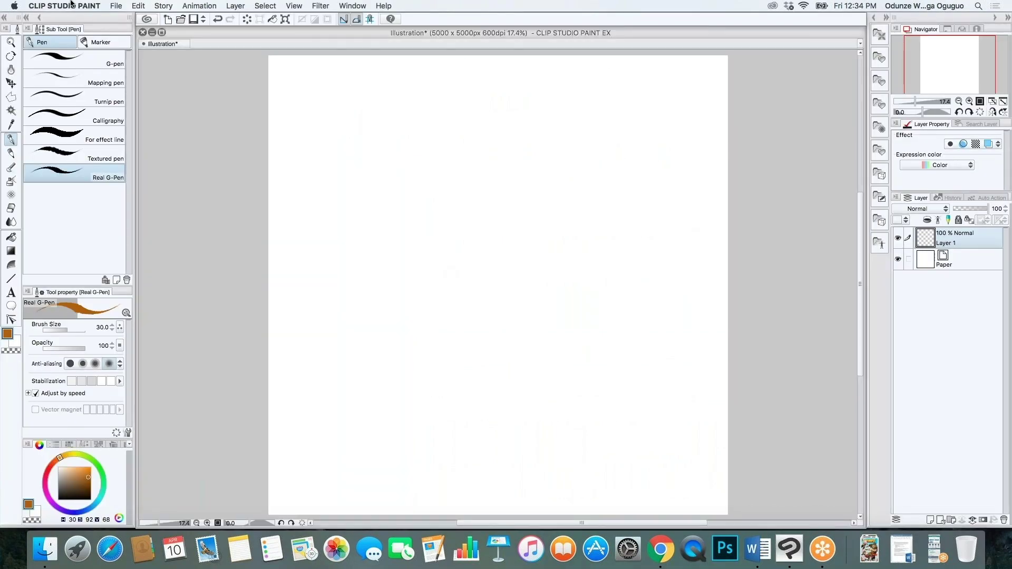
pyautogui.click(116, 5)
pyautogui.moveTo(162, 49)
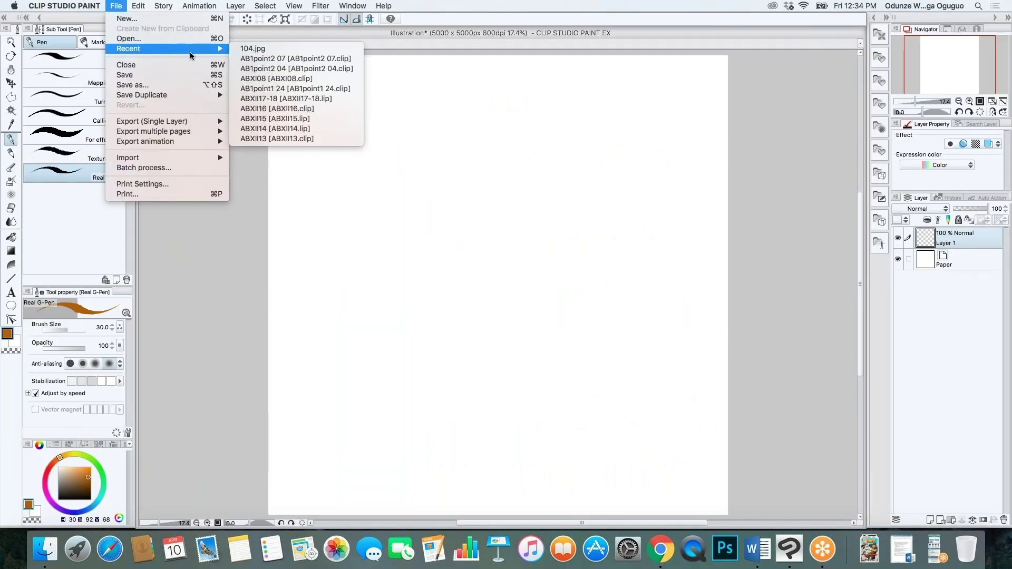
pyautogui.click(241, 58)
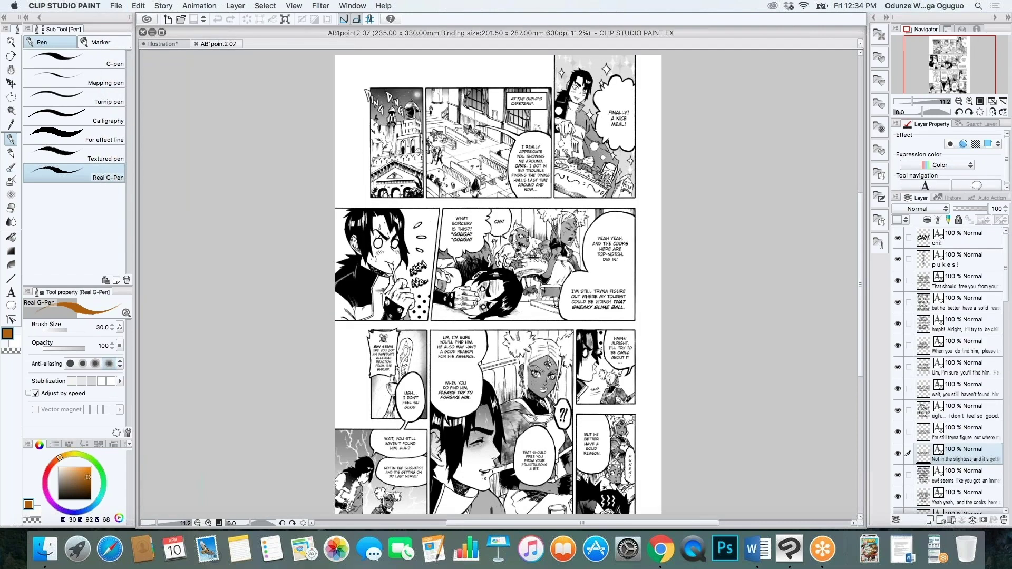
pyautogui.click(163, 44)
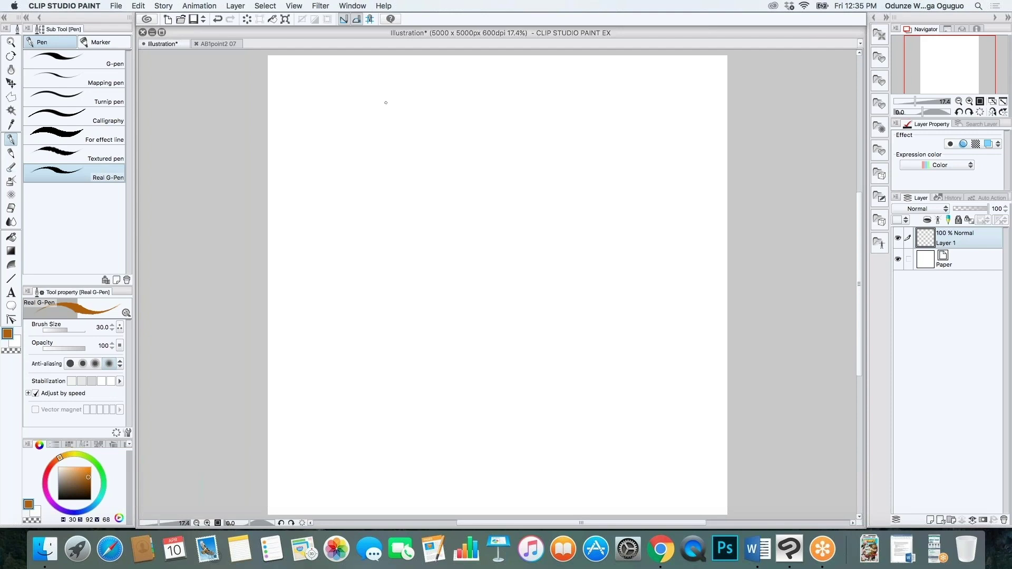
# Step: Handwrite the heading "Poses" near the top centre of the canvas with the orange-brown Real G-Pen
pyautogui.moveTo(440, 78)
pyautogui.mouseDown()
pyautogui.moveTo(442, 97)
pyautogui.moveTo(458, 83)
pyautogui.mouseUp()
pyautogui.moveTo(471, 79); pyautogui.dragTo(485, 88)
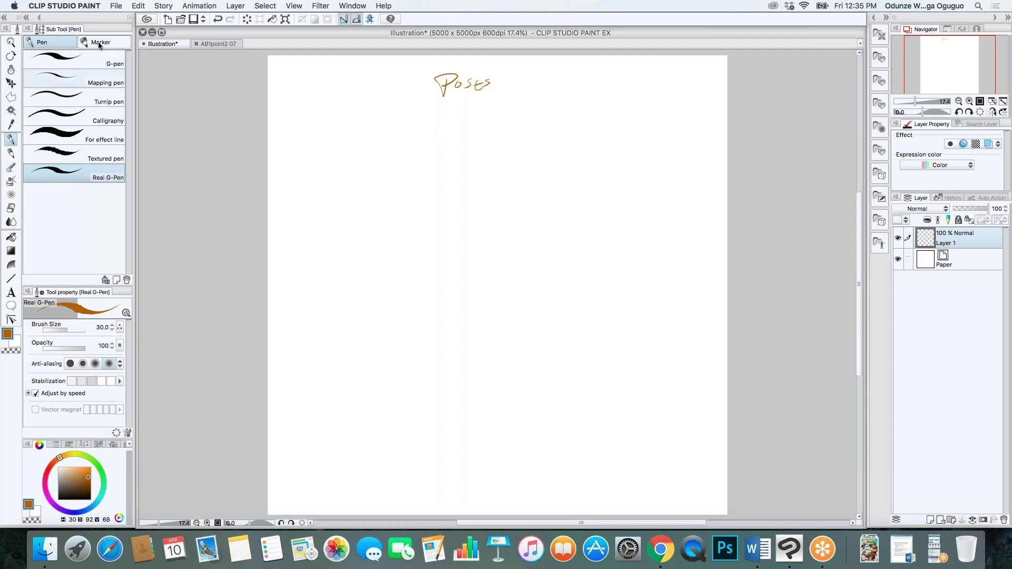
pyautogui.press('p')
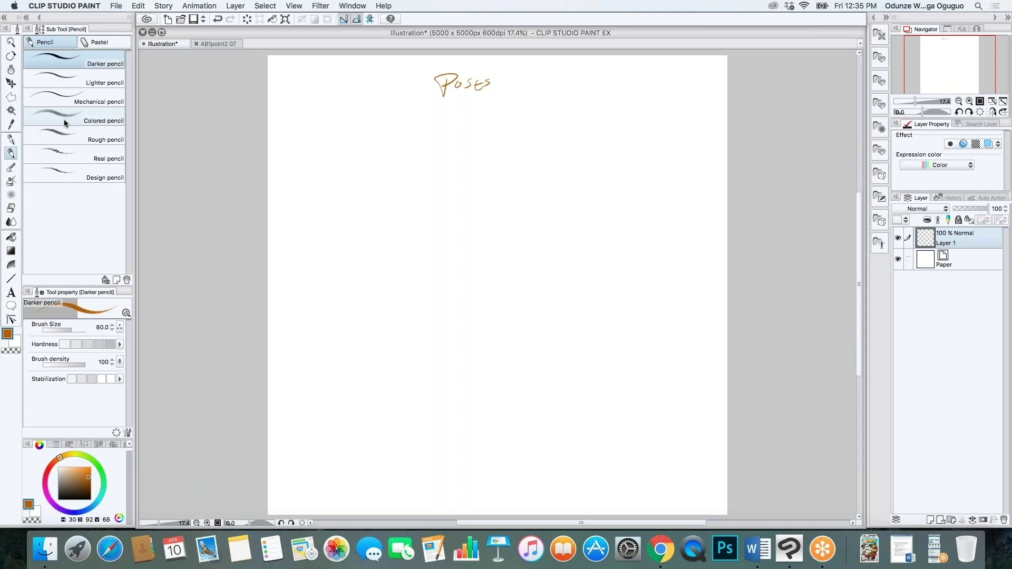
pyautogui.press('p')
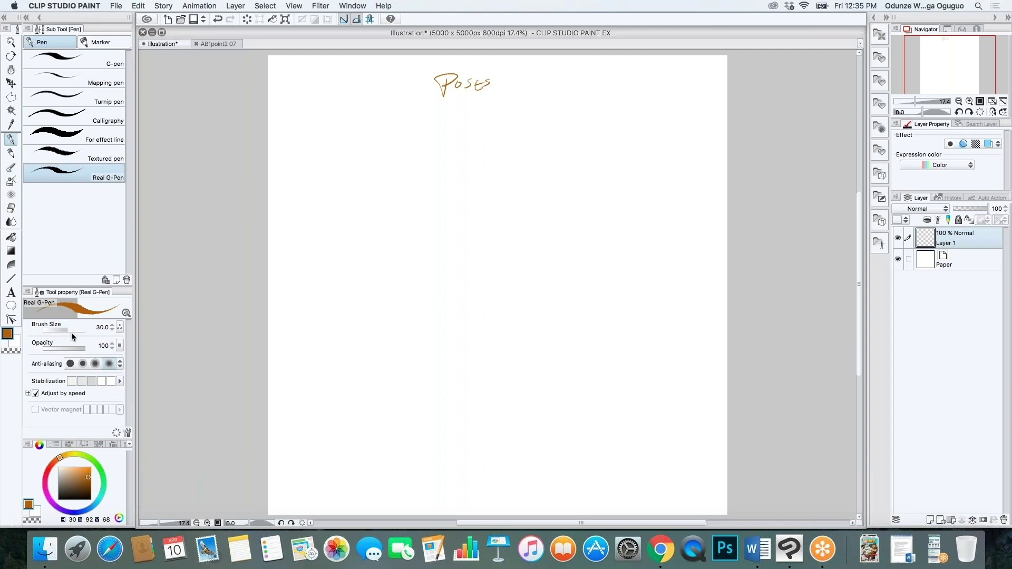
pyautogui.moveTo(69, 330); pyautogui.dragTo(78, 331)
pyautogui.moveTo(375, 119)
pyautogui.mouseDown()
pyautogui.moveTo(371, 131)
pyautogui.moveTo(398, 140)
pyautogui.moveTo(436, 133)
pyautogui.mouseUp()
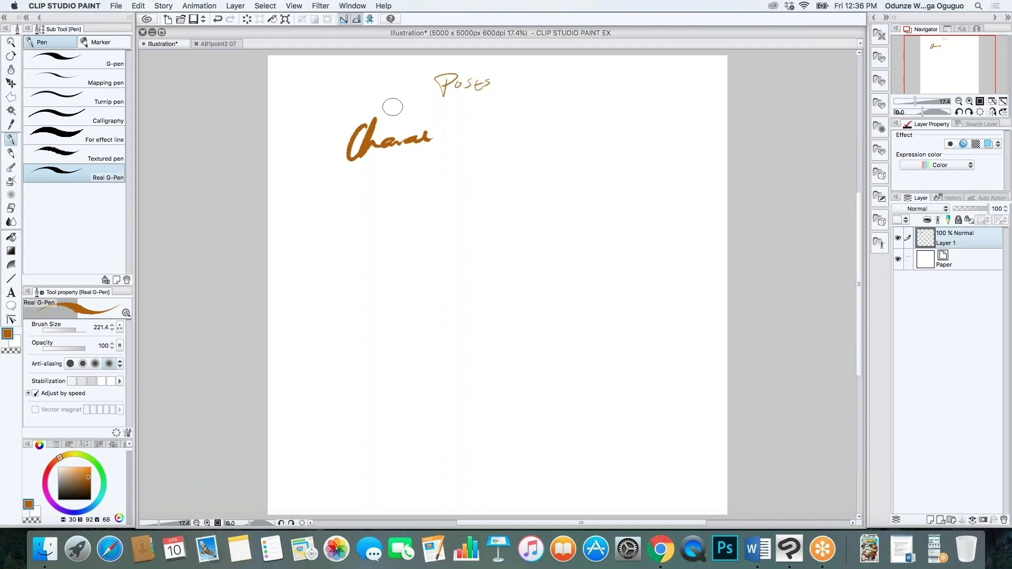
pyautogui.press('e')
pyautogui.moveTo(440, 135)
pyautogui.mouseDown()
pyautogui.moveTo(335, 153)
pyautogui.moveTo(392, 114)
pyautogui.moveTo(354, 142)
pyautogui.mouseUp()
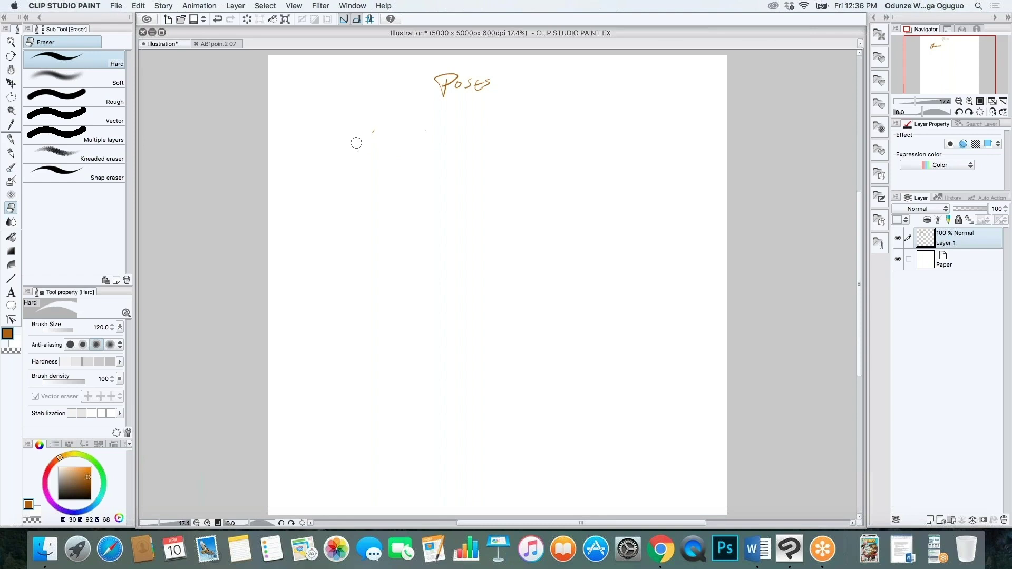
pyautogui.press('p')
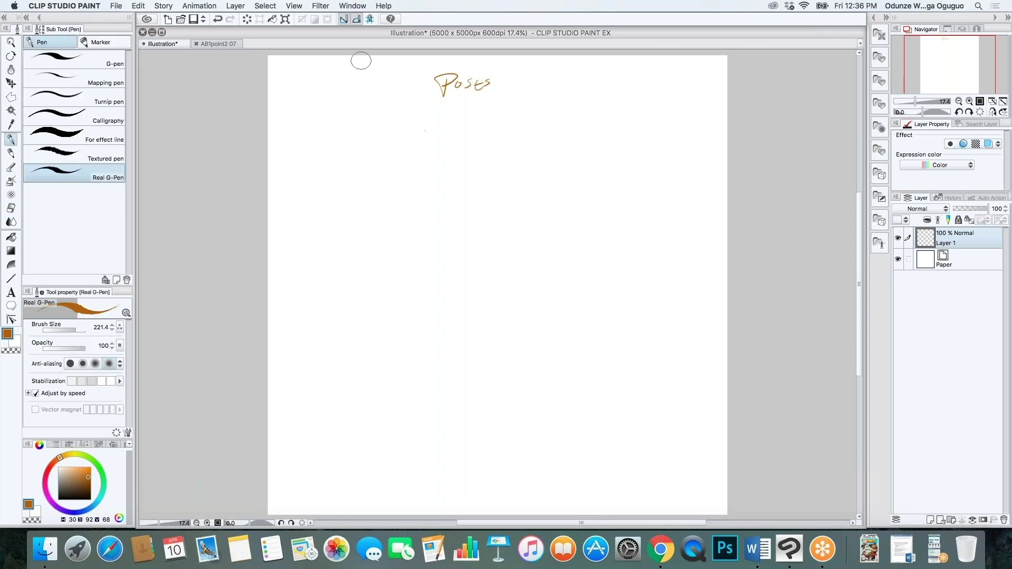
# Step: Draw a large, slightly tilted rectangular panel below the heading and rough in a standing figure in its left half
pyautogui.press('super')
pyautogui.moveTo(411, 133)
pyautogui.mouseDown()
pyautogui.moveTo(632, 156)
pyautogui.moveTo(650, 269)
pyautogui.moveTo(431, 293)
pyautogui.moveTo(650, 278)
pyautogui.mouseUp()
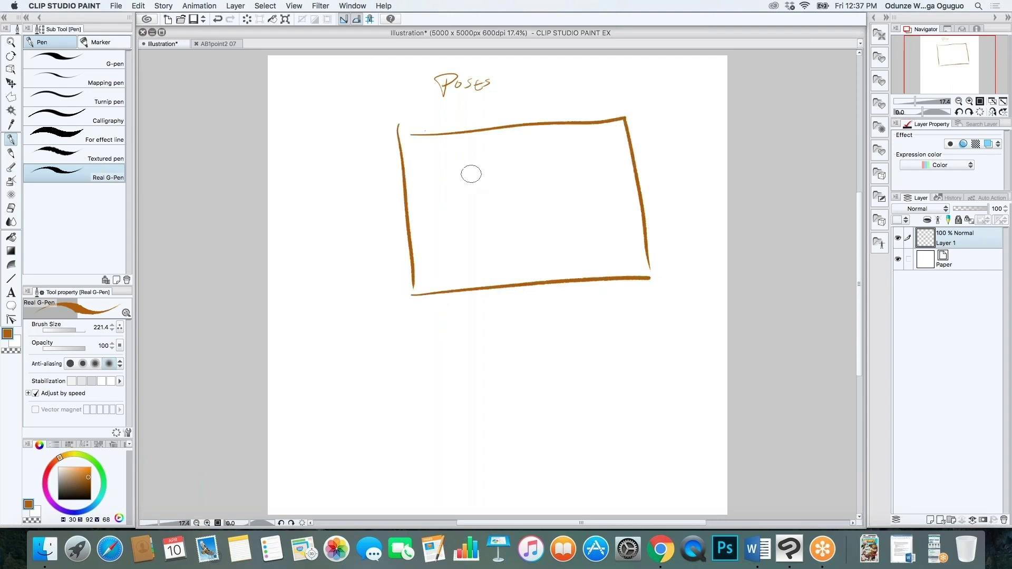
pyautogui.moveTo(466, 159)
pyautogui.mouseDown()
pyautogui.moveTo(464, 181)
pyautogui.moveTo(470, 156)
pyautogui.moveTo(481, 167)
pyautogui.moveTo(471, 179)
pyautogui.moveTo(485, 189)
pyautogui.moveTo(440, 188)
pyautogui.mouseUp()
pyautogui.moveTo(483, 156)
pyautogui.mouseDown()
pyautogui.moveTo(484, 174)
pyautogui.moveTo(515, 207)
pyautogui.mouseUp()
pyautogui.moveTo(446, 206); pyautogui.dragTo(462, 224)
pyautogui.moveTo(461, 224); pyautogui.dragTo(469, 256)
pyautogui.moveTo(504, 196); pyautogui.dragTo(509, 261)
pyautogui.moveTo(463, 228)
pyautogui.mouseDown()
pyautogui.moveTo(452, 282)
pyautogui.moveTo(483, 267)
pyautogui.moveTo(491, 278)
pyautogui.mouseUp()
pyautogui.moveTo(432, 184); pyautogui.dragTo(414, 229)
pyautogui.moveTo(447, 208); pyautogui.dragTo(434, 235)
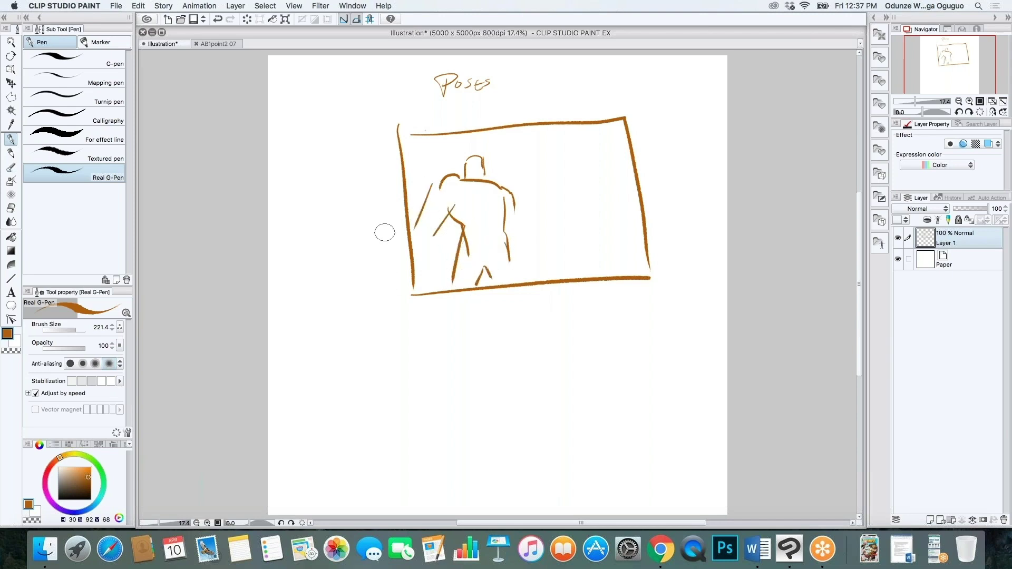
pyautogui.moveTo(440, 181); pyautogui.dragTo(414, 226)
pyautogui.moveTo(507, 198); pyautogui.dragTo(528, 240)
# Step: Erase the panel, the figure and the Poses heading from the canvas
pyautogui.press('e')
pyautogui.moveTo(624, 120)
pyautogui.mouseDown()
pyautogui.moveTo(548, 123)
pyautogui.moveTo(581, 119)
pyautogui.moveTo(618, 119)
pyautogui.moveTo(398, 139)
pyautogui.moveTo(415, 297)
pyautogui.moveTo(395, 141)
pyautogui.moveTo(415, 296)
pyautogui.moveTo(617, 274)
pyautogui.moveTo(393, 299)
pyautogui.moveTo(650, 276)
pyautogui.moveTo(630, 128)
pyautogui.moveTo(638, 197)
pyautogui.moveTo(621, 158)
pyautogui.moveTo(626, 106)
pyautogui.moveTo(466, 168)
pyautogui.moveTo(406, 225)
pyautogui.moveTo(423, 233)
pyautogui.moveTo(433, 212)
pyautogui.moveTo(438, 227)
pyautogui.moveTo(474, 181)
pyautogui.moveTo(458, 194)
pyautogui.moveTo(518, 206)
pyautogui.moveTo(505, 192)
pyautogui.moveTo(514, 287)
pyautogui.moveTo(524, 222)
pyautogui.moveTo(488, 283)
pyautogui.moveTo(497, 259)
pyautogui.moveTo(481, 267)
pyautogui.moveTo(462, 221)
pyautogui.mouseUp()
pyautogui.moveTo(481, 92)
pyautogui.mouseDown()
pyautogui.moveTo(429, 86)
pyautogui.moveTo(484, 77)
pyautogui.mouseUp()
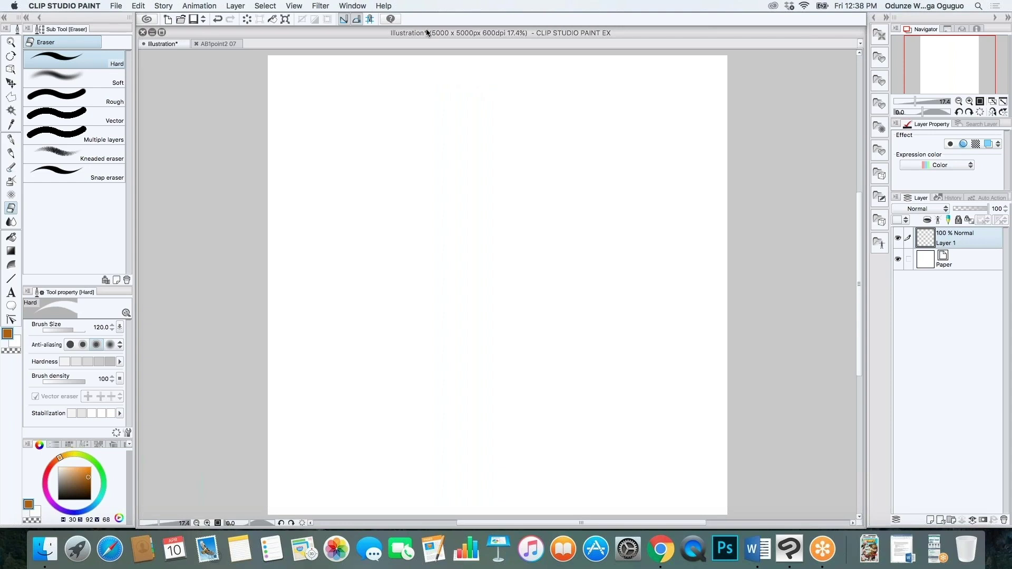
# Step: Reduce the Real G-Pen brush size to 50 and sketch three long guide lines fanning downward from the top of the canvas
pyautogui.press('p')
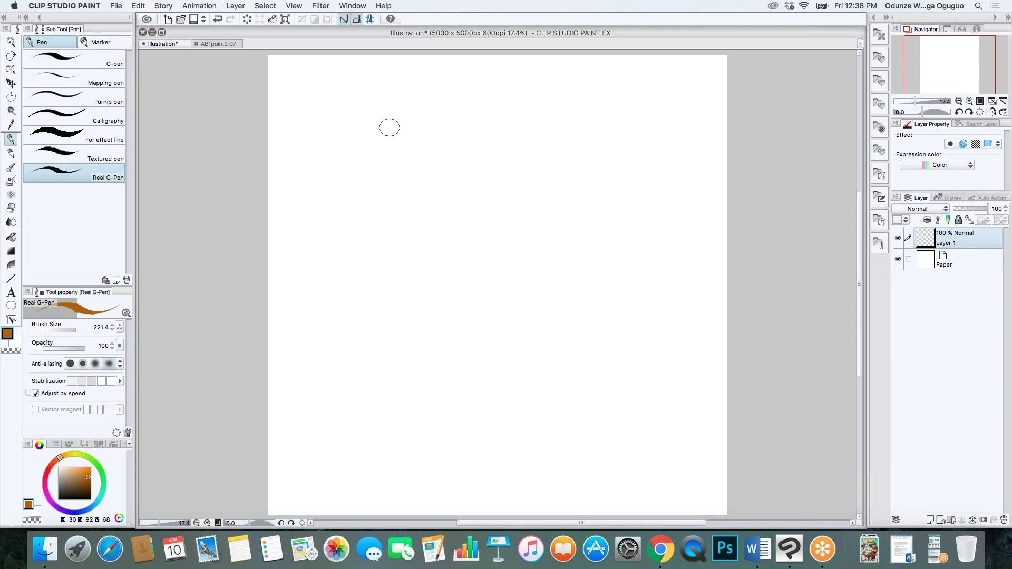
pyautogui.press('[')
pyautogui.press('[')
pyautogui.press('[')
pyautogui.press('[')
pyautogui.press('[')
pyautogui.press('[')
pyautogui.press('[')
pyautogui.press('[')
pyautogui.moveTo(430, 81)
pyautogui.mouseDown()
pyautogui.moveTo(373, 369)
pyautogui.moveTo(273, 314)
pyautogui.mouseUp()
pyautogui.moveTo(455, 109); pyautogui.dragTo(449, 362)
pyautogui.moveTo(421, 96); pyautogui.dragTo(376, 332)
pyautogui.moveTo(404, 91); pyautogui.dragTo(292, 278)
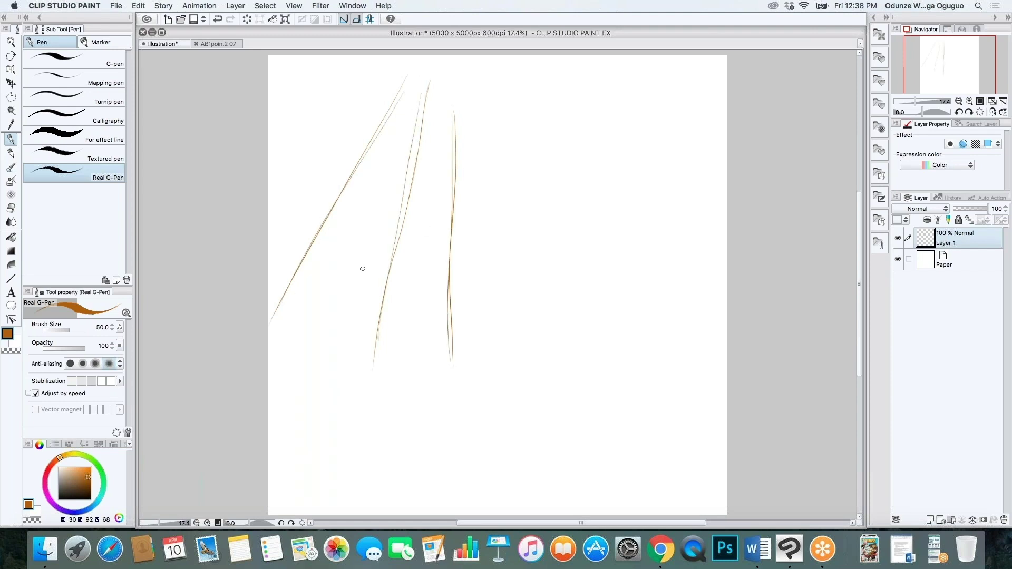
# Step: Reinforce the curved middle guide line with several overlapping thin strokes along its length
pyautogui.moveTo(372, 337); pyautogui.dragTo(384, 280)
pyautogui.moveTo(422, 92); pyautogui.dragTo(415, 148)
pyautogui.moveTo(393, 259); pyautogui.dragTo(426, 97)
pyautogui.moveTo(372, 361); pyautogui.dragTo(388, 260)
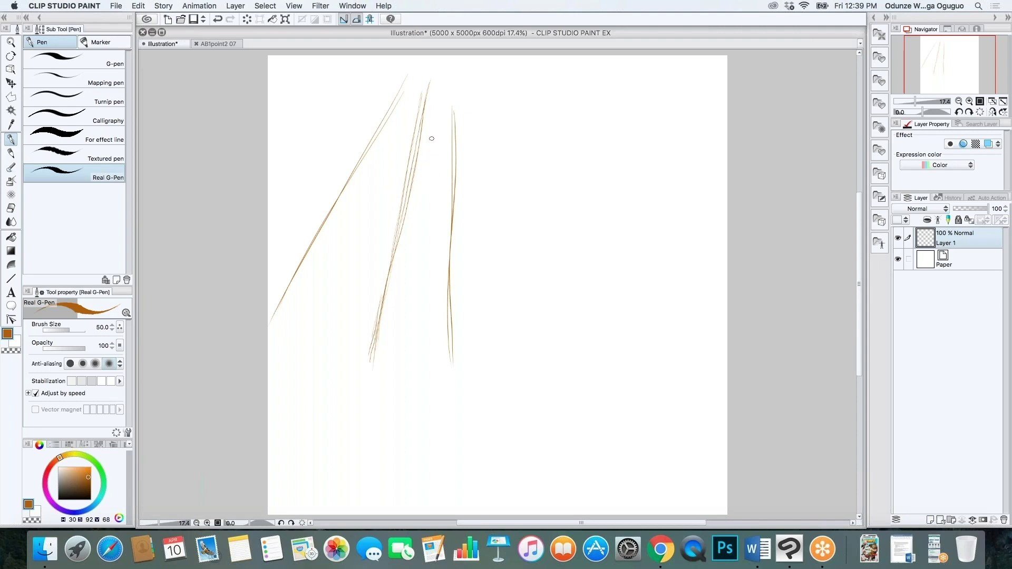
# Step: Sketch the figure's oval head around the upper part of the middle guide line and add short neck strokes beneath it
pyautogui.moveTo(406, 127)
pyautogui.mouseDown()
pyautogui.moveTo(419, 117)
pyautogui.moveTo(405, 154)
pyautogui.mouseUp()
pyautogui.scroll(5, 387, 83)
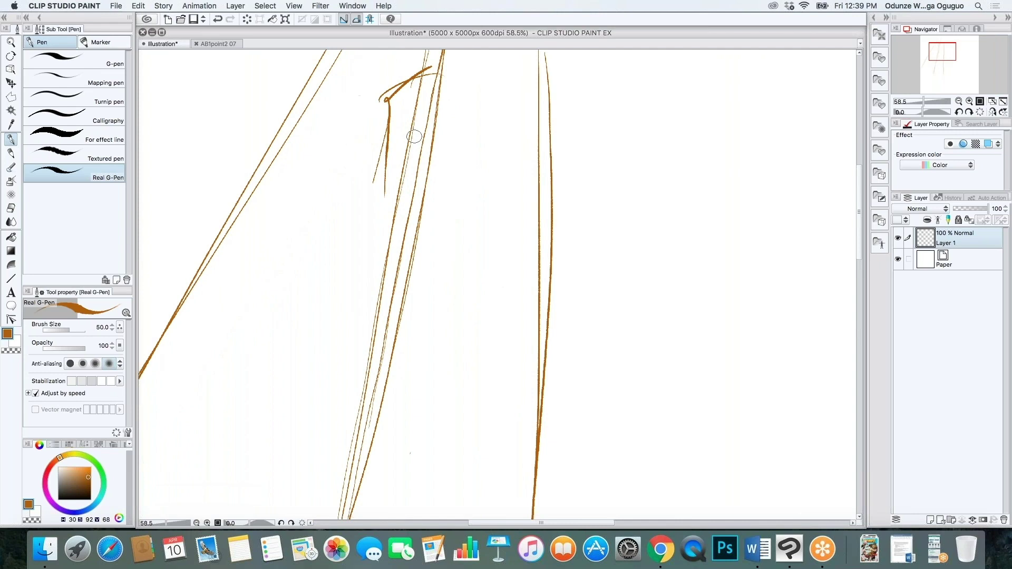
pyautogui.scroll(-3, 415, 136)
pyautogui.scroll(1, 414, 136)
pyautogui.moveTo(400, 113); pyautogui.dragTo(393, 154)
pyautogui.moveTo(391, 116)
pyautogui.mouseDown()
pyautogui.moveTo(430, 98)
pyautogui.moveTo(447, 152)
pyautogui.moveTo(425, 165)
pyautogui.moveTo(403, 158)
pyautogui.moveTo(445, 159)
pyautogui.moveTo(395, 156)
pyautogui.moveTo(433, 165)
pyautogui.moveTo(405, 100)
pyautogui.mouseUp()
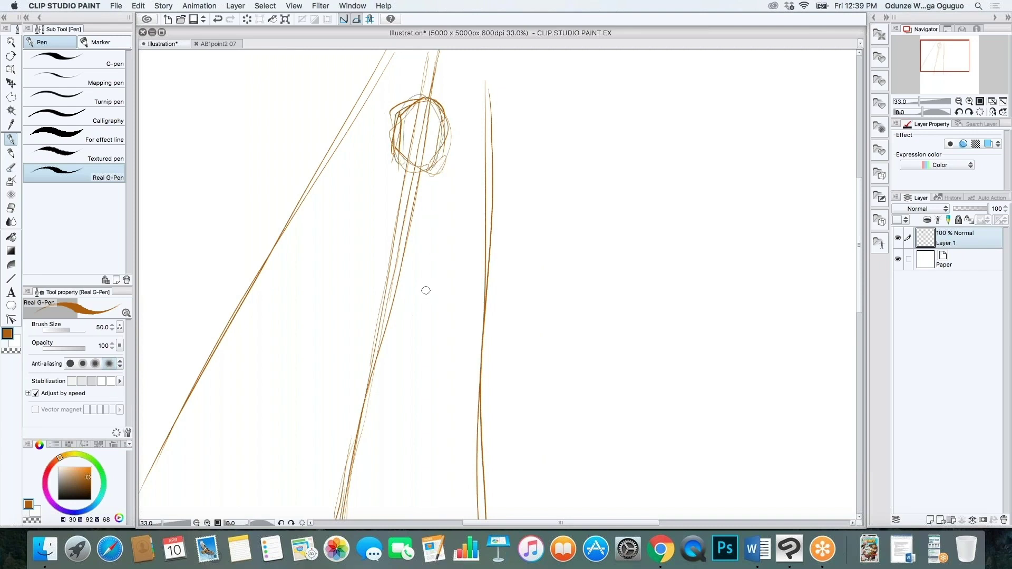
pyautogui.moveTo(402, 159)
pyautogui.mouseDown()
pyautogui.moveTo(385, 181)
pyautogui.moveTo(417, 179)
pyautogui.moveTo(394, 162)
pyautogui.moveTo(404, 150)
pyautogui.moveTo(422, 196)
pyautogui.mouseUp()
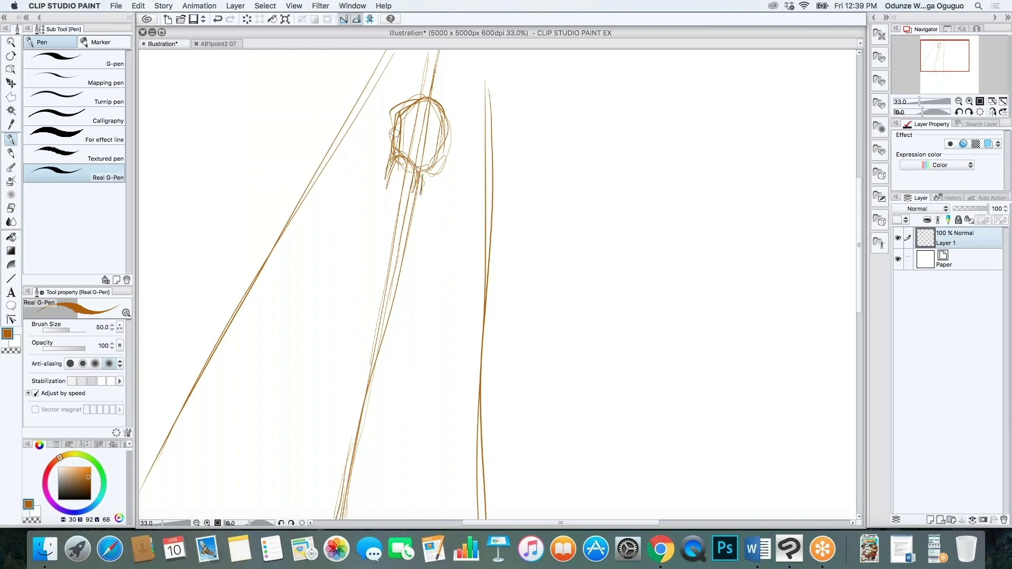
# Step: Refine the top of the head and sketch the rounded shoulder and side contours of the chest below it
pyautogui.moveTo(395, 105); pyautogui.dragTo(445, 103)
pyautogui.moveTo(389, 159)
pyautogui.mouseDown()
pyautogui.moveTo(374, 174)
pyautogui.moveTo(401, 165)
pyautogui.moveTo(377, 191)
pyautogui.moveTo(389, 203)
pyautogui.moveTo(379, 203)
pyautogui.moveTo(374, 183)
pyautogui.moveTo(464, 209)
pyautogui.moveTo(463, 241)
pyautogui.moveTo(474, 263)
pyautogui.mouseUp()
pyautogui.moveTo(348, 161)
pyautogui.mouseDown()
pyautogui.moveTo(294, 209)
pyautogui.moveTo(319, 209)
pyautogui.moveTo(309, 273)
pyautogui.mouseUp()
pyautogui.moveTo(303, 197); pyautogui.dragTo(312, 266)
pyautogui.moveTo(337, 163)
pyautogui.mouseDown()
pyautogui.moveTo(297, 226)
pyautogui.moveTo(310, 261)
pyautogui.mouseUp()
pyautogui.moveTo(295, 210); pyautogui.dragTo(322, 271)
pyautogui.moveTo(300, 232); pyautogui.dragTo(336, 277)
# Step: Close the base of the ribcage with overlapping elliptical strokes and rough in the neck and ear
pyautogui.moveTo(329, 284); pyautogui.dragTo(429, 316)
pyautogui.moveTo(323, 261); pyautogui.dragTo(469, 303)
pyautogui.moveTo(372, 243)
pyautogui.mouseDown()
pyautogui.moveTo(316, 243)
pyautogui.moveTo(443, 309)
pyautogui.mouseUp()
pyautogui.moveTo(345, 253); pyautogui.dragTo(445, 313)
pyautogui.moveTo(332, 272); pyautogui.dragTo(464, 263)
pyautogui.moveTo(440, 310)
pyautogui.mouseDown()
pyautogui.moveTo(472, 285)
pyautogui.moveTo(452, 194)
pyautogui.moveTo(471, 277)
pyautogui.mouseUp()
pyautogui.moveTo(389, 143); pyautogui.dragTo(375, 163)
pyautogui.moveTo(395, 119)
pyautogui.mouseDown()
pyautogui.moveTo(391, 137)
pyautogui.moveTo(440, 161)
pyautogui.mouseUp()
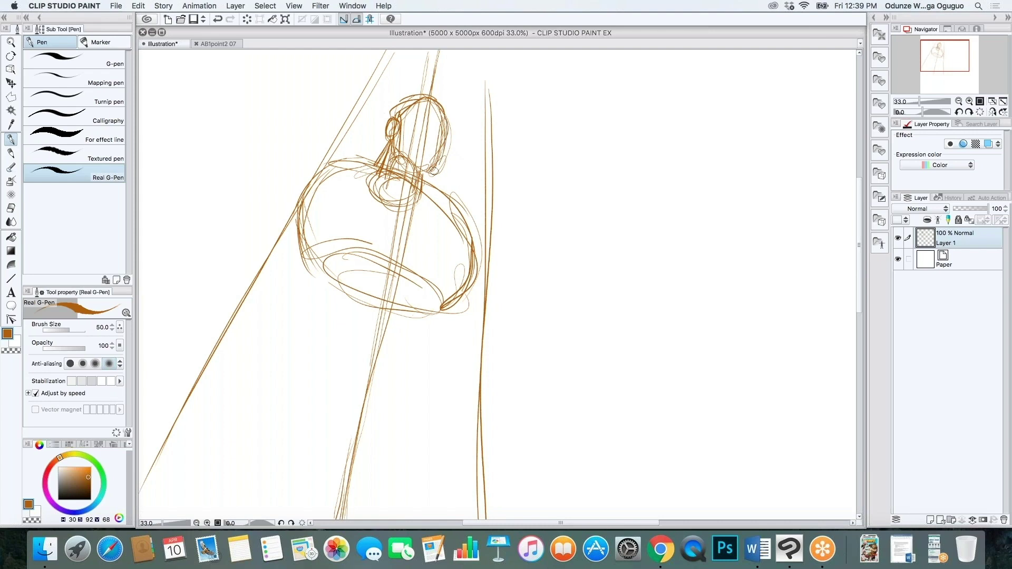
# Step: Sketch a round shoulder joint beside the outer guide line and extend the upper arm outward and down from it
pyautogui.moveTo(331, 143); pyautogui.dragTo(296, 189)
pyautogui.moveTo(341, 134); pyautogui.dragTo(289, 185)
pyautogui.moveTo(337, 138)
pyautogui.mouseDown()
pyautogui.moveTo(283, 158)
pyautogui.moveTo(275, 188)
pyautogui.moveTo(210, 278)
pyautogui.mouseUp()
pyautogui.moveTo(285, 169); pyautogui.dragTo(240, 228)
pyautogui.moveTo(307, 185); pyautogui.dragTo(260, 248)
pyautogui.moveTo(280, 176); pyautogui.dragTo(233, 226)
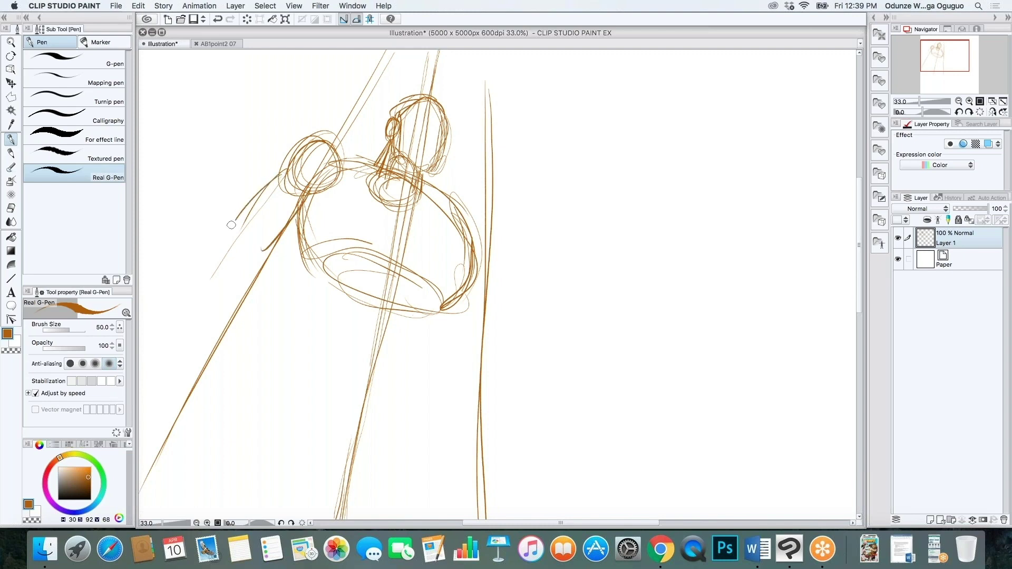
# Step: Select most of the figure sketch with a rectangular marquee and move it right and slightly down toward the canvas centre
pyautogui.scroll(-3, 496, 122)
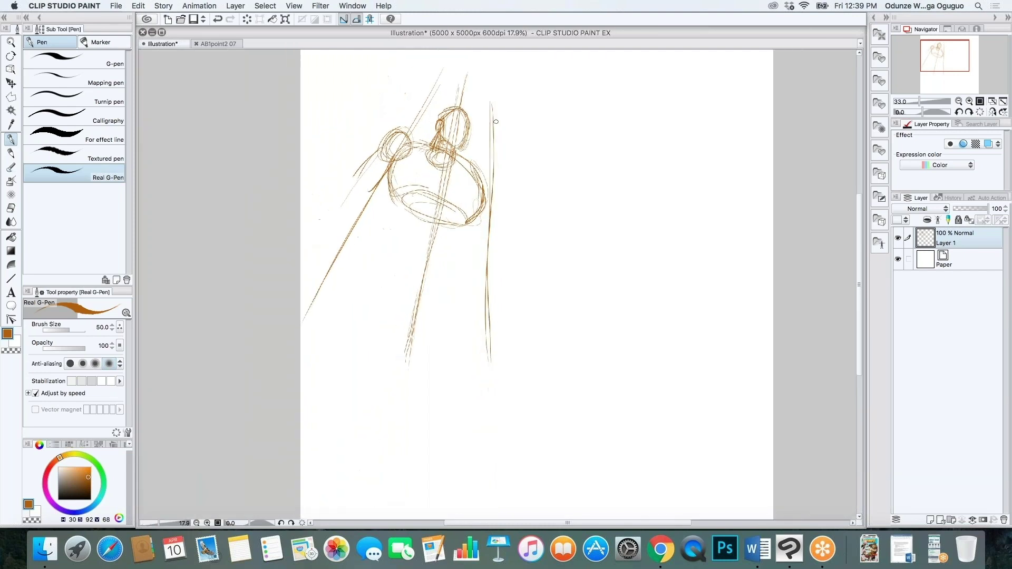
pyautogui.press('m')
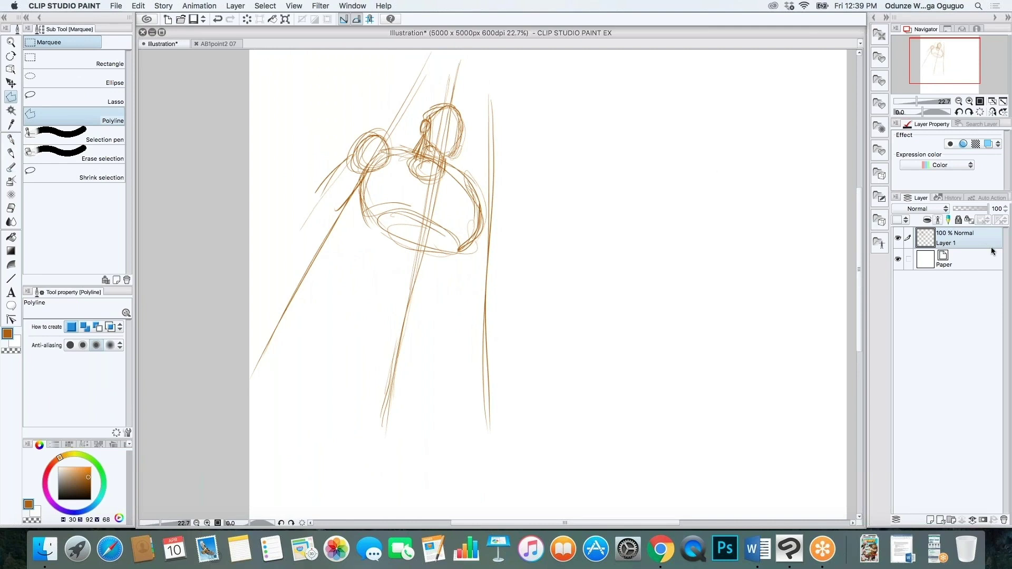
pyautogui.click(272, 60)
pyautogui.click(83, 61)
pyautogui.moveTo(273, 52); pyautogui.dragTo(552, 422)
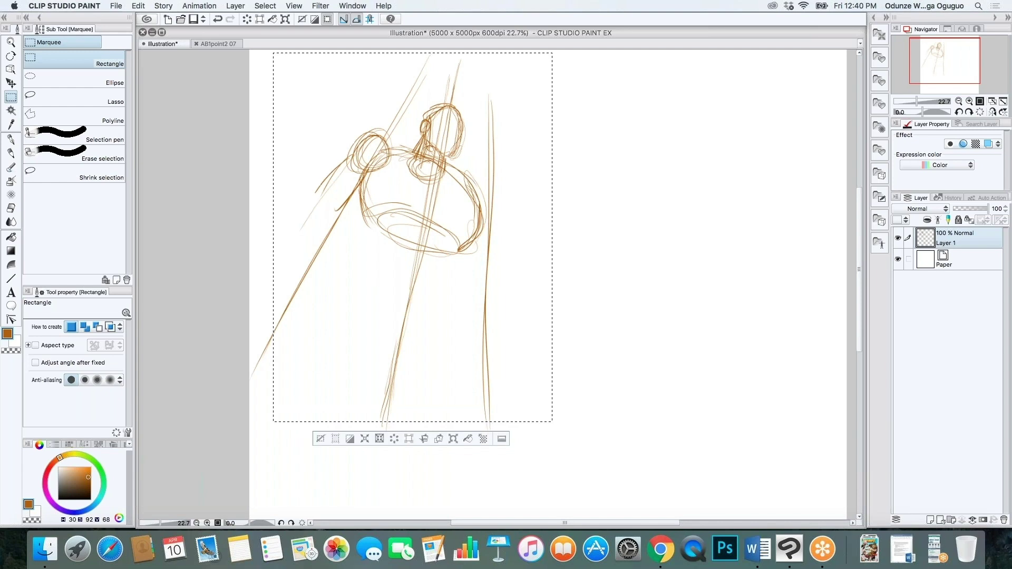
pyautogui.press('super+t')
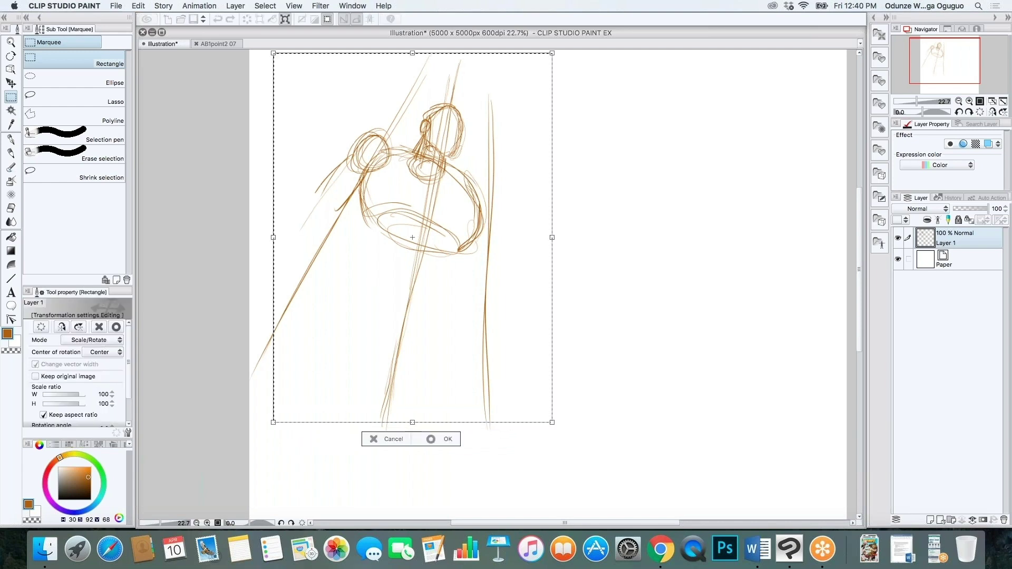
pyautogui.moveTo(487, 313); pyautogui.dragTo(646, 330)
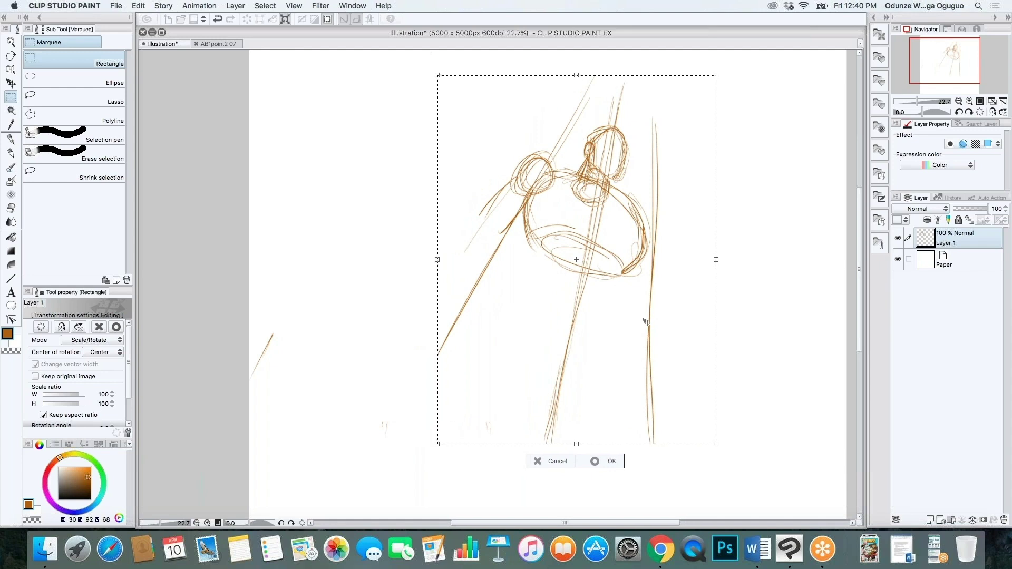
pyautogui.press('Return')
pyautogui.scroll(-2, 548, 284)
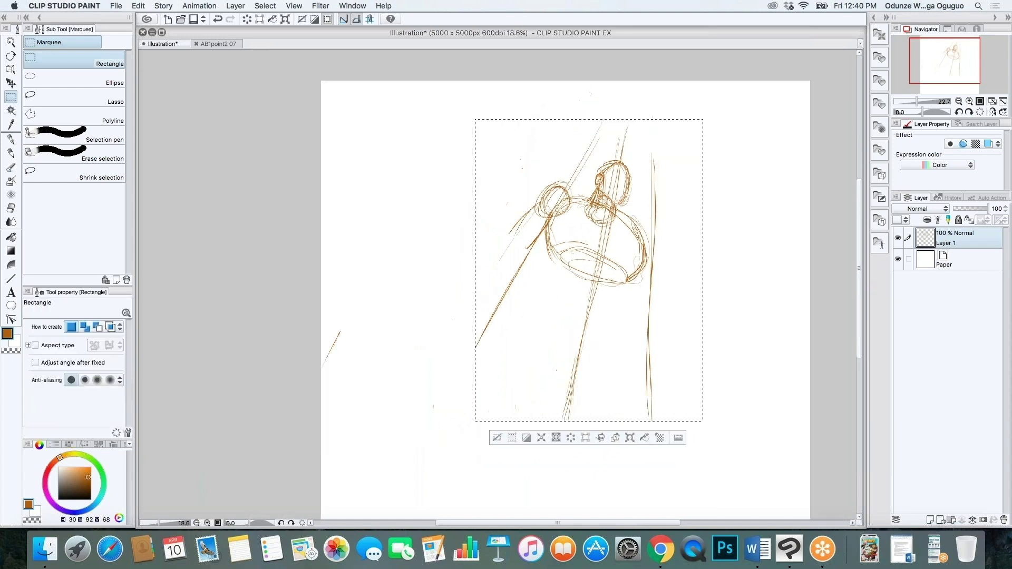
# Step: Deselect the moved sketch and define the left-hand upper arm's contours down from the round shoulder joint
pyautogui.press('super+d')
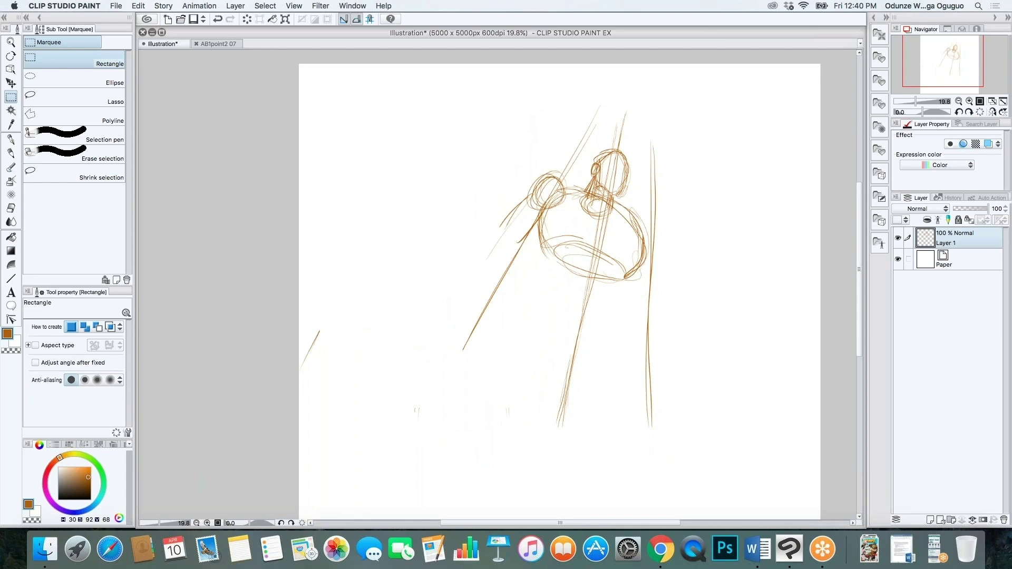
pyautogui.press('p')
pyautogui.moveTo(551, 209); pyautogui.dragTo(528, 245)
pyautogui.moveTo(535, 194); pyautogui.dragTo(488, 235)
pyautogui.moveTo(569, 184); pyautogui.dragTo(569, 203)
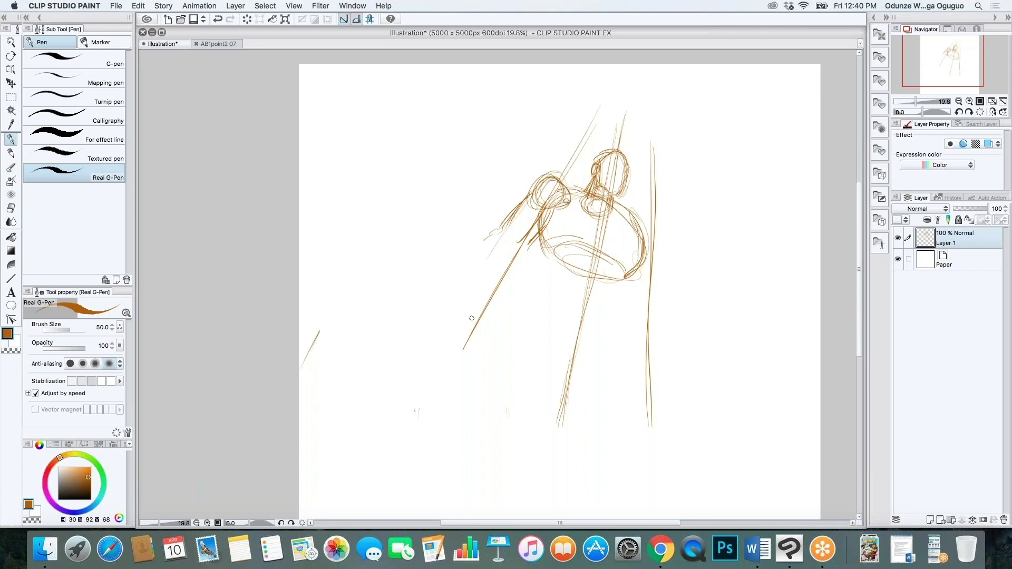
pyautogui.moveTo(559, 179)
pyautogui.mouseDown()
pyautogui.moveTo(600, 197)
pyautogui.moveTo(574, 183)
pyautogui.moveTo(578, 196)
pyautogui.moveTo(567, 192)
pyautogui.moveTo(562, 206)
pyautogui.moveTo(572, 189)
pyautogui.moveTo(537, 182)
pyautogui.mouseUp()
# Step: Sketch the left-hand forearm widening toward the viewer and end it in a large foreshortened, rounded fist form
pyautogui.moveTo(470, 304)
pyautogui.mouseDown()
pyautogui.moveTo(423, 308)
pyautogui.moveTo(418, 331)
pyautogui.moveTo(467, 292)
pyautogui.moveTo(484, 335)
pyautogui.mouseUp()
pyautogui.moveTo(417, 307)
pyautogui.mouseDown()
pyautogui.moveTo(430, 348)
pyautogui.moveTo(488, 330)
pyautogui.mouseUp()
pyautogui.moveTo(419, 308)
pyautogui.mouseDown()
pyautogui.moveTo(484, 290)
pyautogui.moveTo(488, 333)
pyautogui.mouseUp()
pyautogui.moveTo(484, 290)
pyautogui.mouseDown()
pyautogui.moveTo(487, 334)
pyautogui.moveTo(477, 283)
pyautogui.moveTo(422, 306)
pyautogui.mouseUp()
pyautogui.moveTo(426, 304); pyautogui.dragTo(478, 287)
pyautogui.moveTo(502, 232)
pyautogui.mouseDown()
pyautogui.moveTo(462, 270)
pyautogui.moveTo(474, 241)
pyautogui.moveTo(450, 291)
pyautogui.moveTo(492, 237)
pyautogui.moveTo(513, 271)
pyautogui.moveTo(492, 292)
pyautogui.moveTo(518, 272)
pyautogui.moveTo(525, 247)
pyautogui.moveTo(490, 240)
pyautogui.moveTo(459, 269)
pyautogui.moveTo(492, 286)
pyautogui.moveTo(450, 282)
pyautogui.moveTo(446, 296)
pyautogui.moveTo(493, 308)
pyautogui.moveTo(500, 347)
pyautogui.mouseUp()
pyautogui.moveTo(509, 307); pyautogui.dragTo(512, 345)
pyautogui.moveTo(435, 314)
pyautogui.mouseDown()
pyautogui.moveTo(458, 358)
pyautogui.moveTo(438, 339)
pyautogui.moveTo(506, 340)
pyautogui.mouseUp()
pyautogui.moveTo(506, 340)
pyautogui.mouseDown()
pyautogui.moveTo(492, 298)
pyautogui.moveTo(443, 313)
pyautogui.mouseUp()
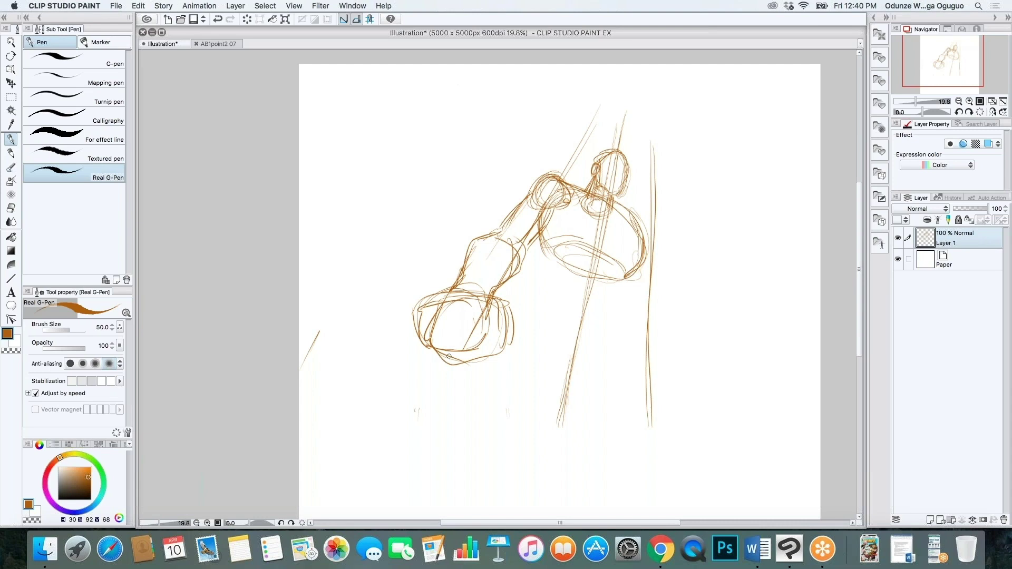
# Step: Rough in both sides of the waist below the ribcage and a second round shoulder joint on the chest's right side
pyautogui.moveTo(547, 221); pyautogui.dragTo(527, 287)
pyautogui.moveTo(618, 315)
pyautogui.mouseDown()
pyautogui.moveTo(623, 275)
pyautogui.moveTo(616, 322)
pyautogui.mouseUp()
pyautogui.moveTo(620, 285); pyautogui.dragTo(613, 335)
pyautogui.moveTo(612, 202)
pyautogui.mouseDown()
pyautogui.moveTo(638, 246)
pyautogui.moveTo(648, 232)
pyautogui.moveTo(659, 253)
pyautogui.moveTo(640, 247)
pyautogui.moveTo(619, 260)
pyautogui.mouseUp()
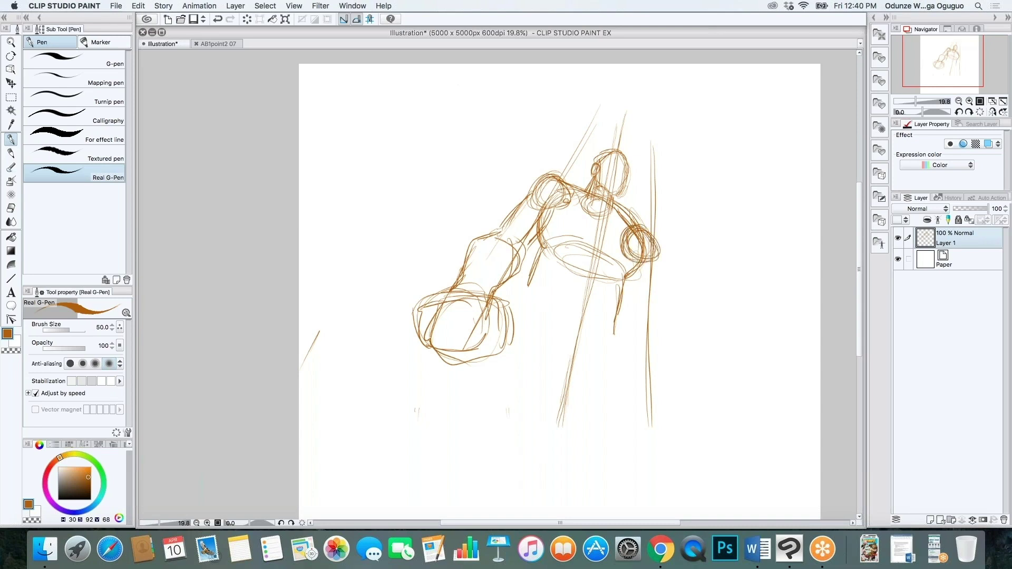
pyautogui.moveTo(532, 213); pyautogui.dragTo(566, 181)
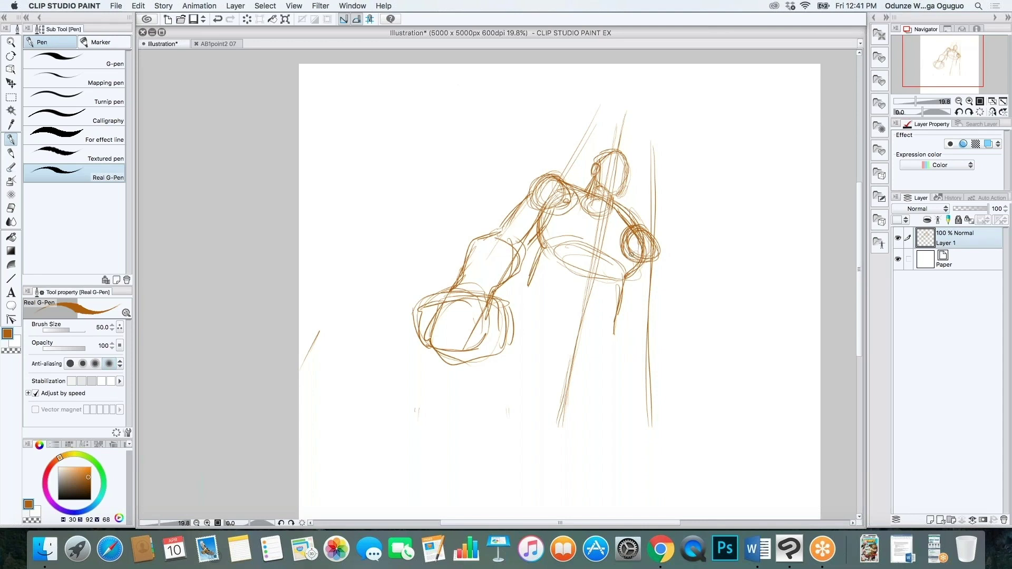
# Step: Erase the inner strokes of the right-hand shoulder joint and sketch that arm's outer contour down to the forearm
pyautogui.press('e')
pyautogui.moveTo(623, 232)
pyautogui.mouseDown()
pyautogui.moveTo(635, 256)
pyautogui.moveTo(622, 221)
pyautogui.moveTo(632, 228)
pyautogui.moveTo(611, 205)
pyautogui.moveTo(610, 225)
pyautogui.mouseUp()
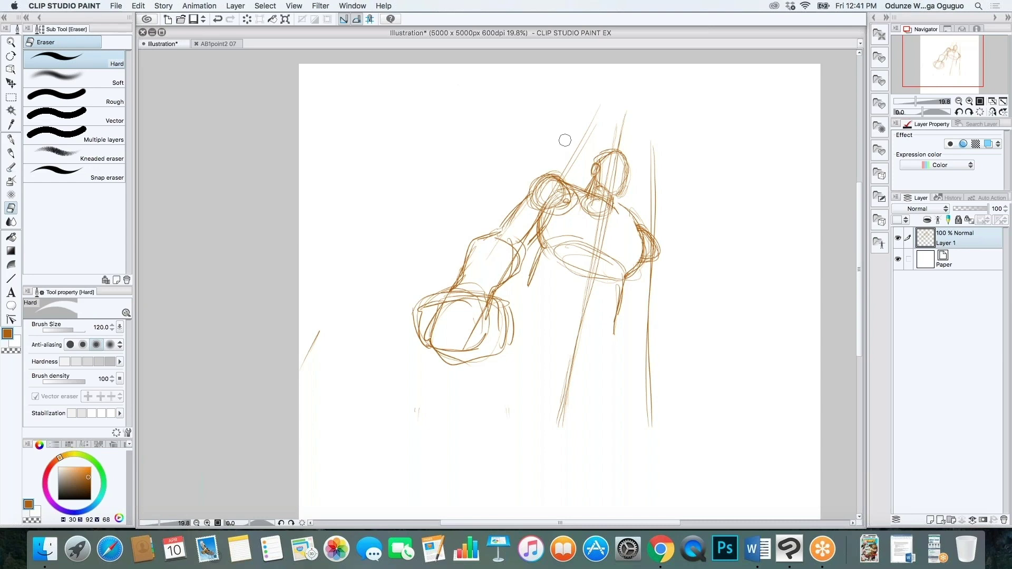
pyautogui.press('b')
pyautogui.moveTo(653, 258); pyautogui.dragTo(656, 300)
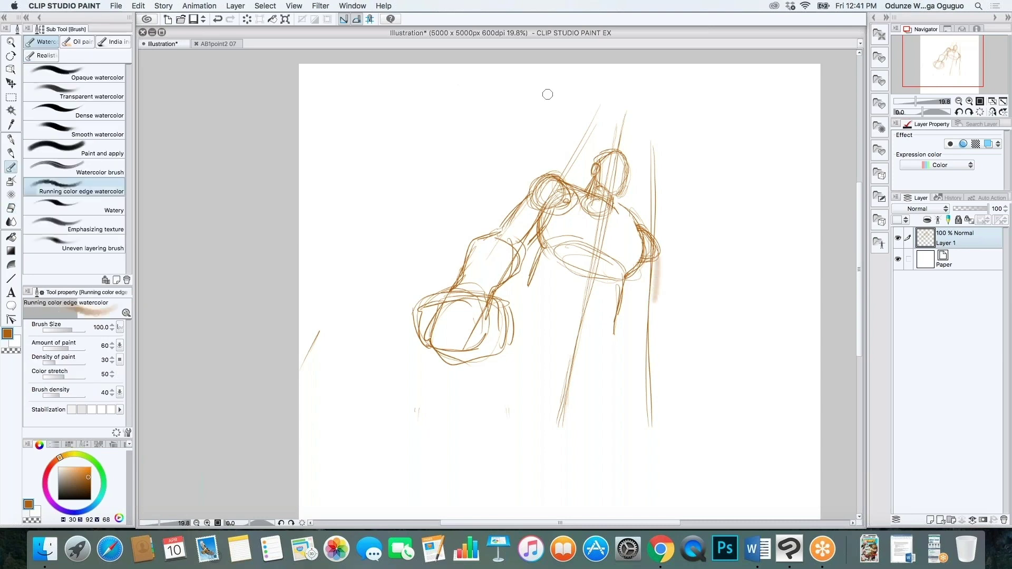
pyautogui.press('p')
pyautogui.moveTo(652, 252); pyautogui.dragTo(666, 367)
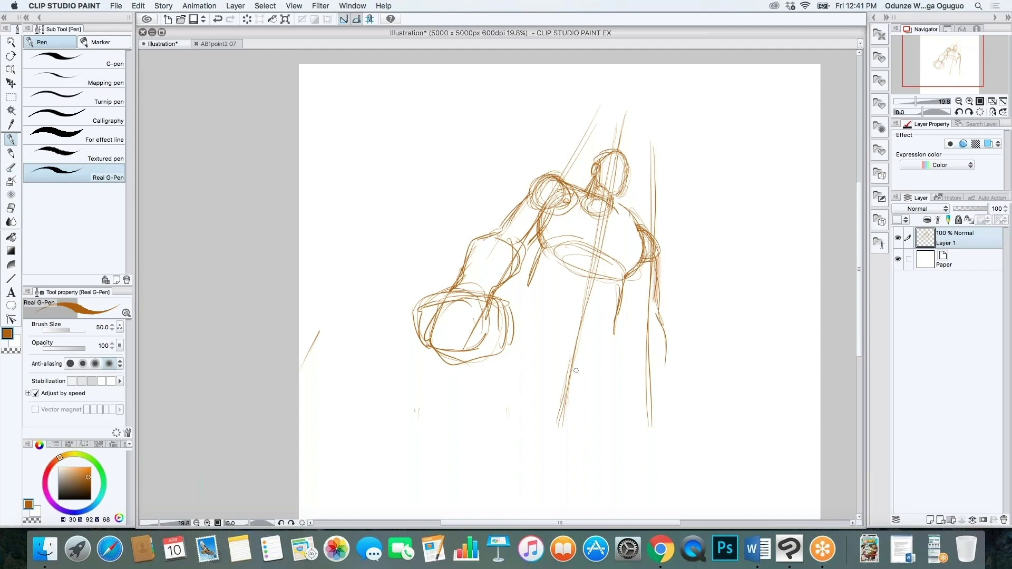
# Step: Draw pairs of diagonal perspective guide lines across the shoulders, elbows and fist, plus a fainter one below the figure
pyautogui.moveTo(414, 103); pyautogui.dragTo(729, 287)
pyautogui.moveTo(373, 79); pyautogui.dragTo(742, 294)
pyautogui.moveTo(347, 170)
pyautogui.mouseDown()
pyautogui.moveTo(742, 373)
pyautogui.moveTo(743, 363)
pyautogui.mouseUp()
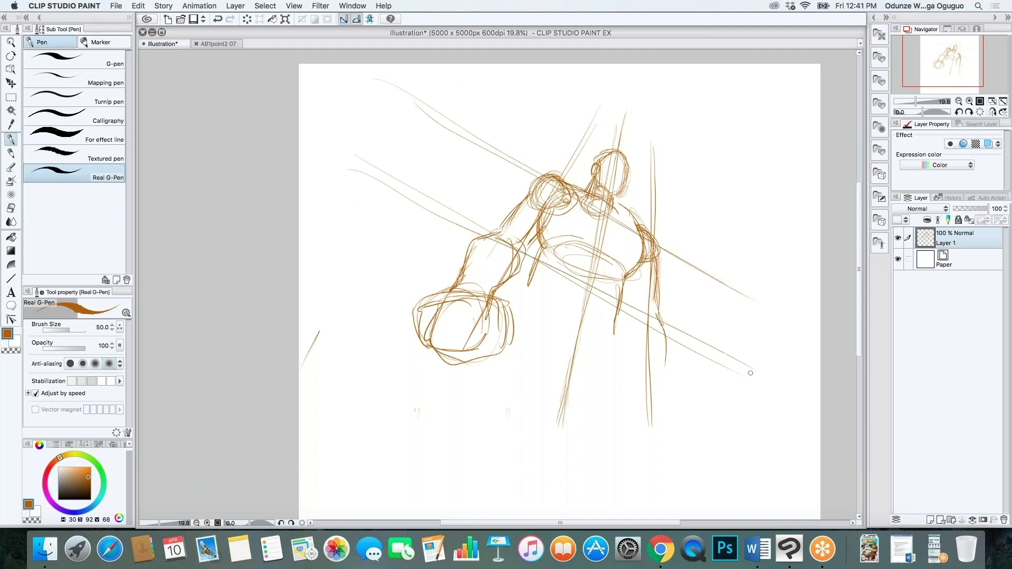
pyautogui.moveTo(361, 313); pyautogui.dragTo(748, 430)
pyautogui.moveTo(300, 285); pyautogui.dragTo(738, 431)
pyautogui.moveTo(379, 438); pyautogui.dragTo(636, 482)
pyautogui.moveTo(311, 413); pyautogui.dragTo(411, 446)
pyautogui.click(463, 320)
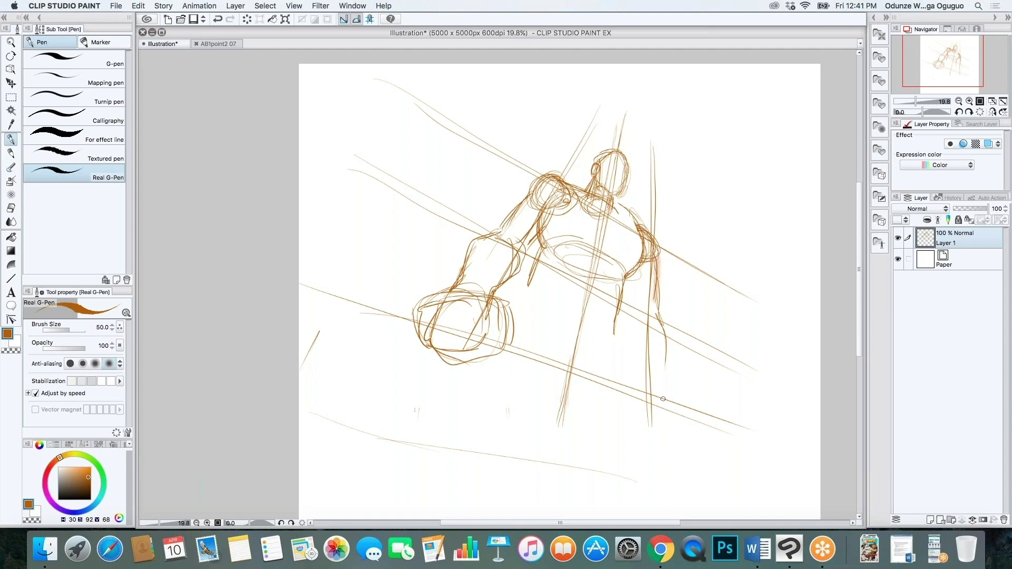
# Step: Sketch a smaller round fist on the lower guide line, join it to the right-hand forearm and reinforce that shoulder's slope
pyautogui.moveTo(674, 414)
pyautogui.mouseDown()
pyautogui.moveTo(665, 401)
pyautogui.moveTo(628, 432)
pyautogui.mouseUp()
pyautogui.moveTo(648, 386)
pyautogui.mouseDown()
pyautogui.moveTo(642, 435)
pyautogui.moveTo(675, 404)
pyautogui.moveTo(624, 427)
pyautogui.moveTo(674, 410)
pyautogui.moveTo(618, 427)
pyautogui.moveTo(667, 405)
pyautogui.moveTo(634, 440)
pyautogui.moveTo(665, 390)
pyautogui.moveTo(671, 429)
pyautogui.mouseUp()
pyautogui.moveTo(661, 335); pyautogui.dragTo(660, 362)
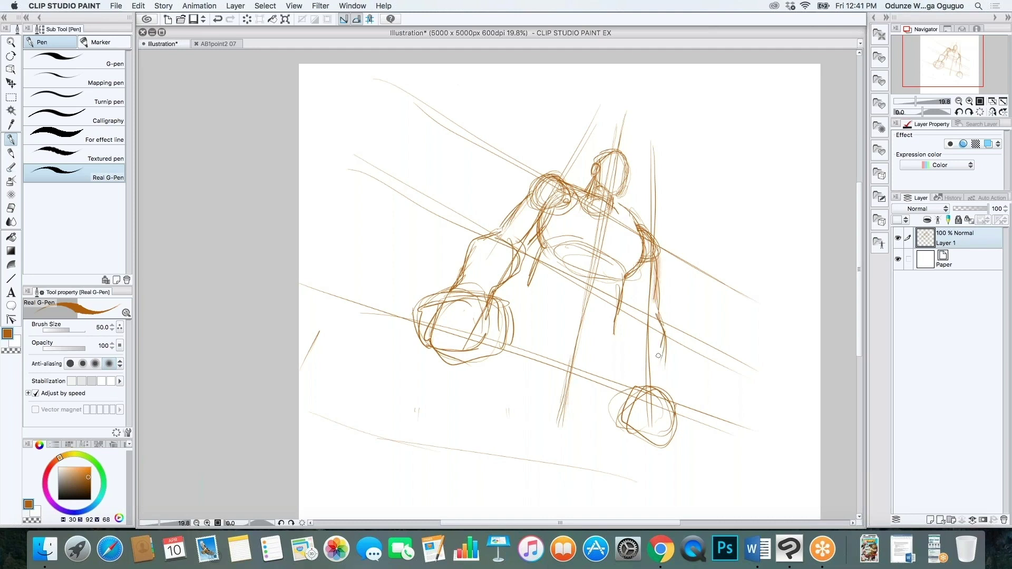
pyautogui.moveTo(653, 304)
pyautogui.mouseDown()
pyautogui.moveTo(668, 333)
pyautogui.moveTo(658, 386)
pyautogui.mouseUp()
pyautogui.moveTo(608, 204); pyautogui.dragTo(642, 234)
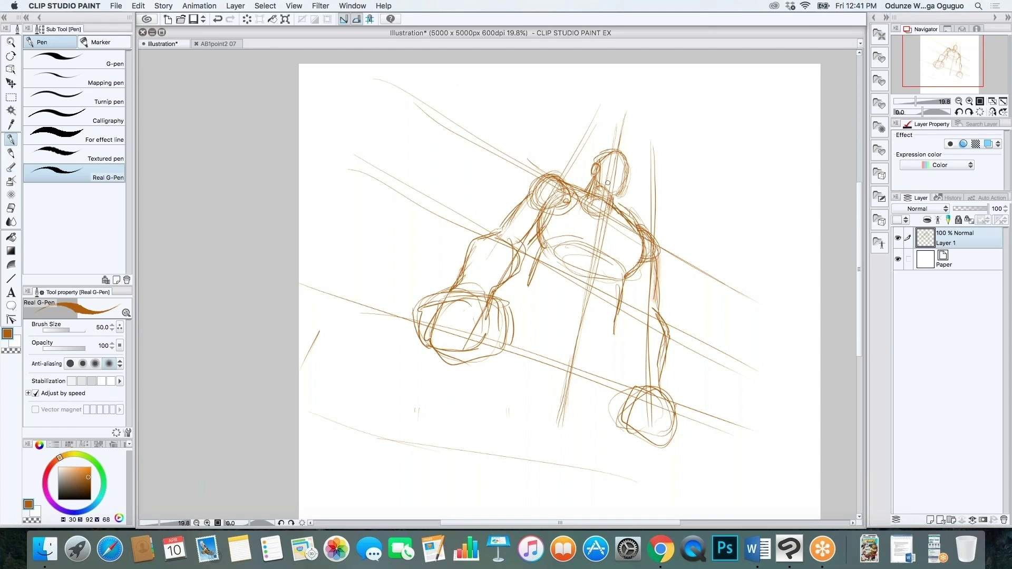
# Step: Mark the jaw, strengthen the waist's side lines and sketch curved hip lines across the base of the torso
pyautogui.moveTo(604, 184)
pyautogui.mouseDown()
pyautogui.moveTo(618, 198)
pyautogui.moveTo(613, 189)
pyautogui.mouseUp()
pyautogui.moveTo(627, 279); pyautogui.dragTo(619, 328)
pyautogui.moveTo(547, 249); pyautogui.dragTo(537, 287)
pyautogui.moveTo(541, 279); pyautogui.dragTo(532, 295)
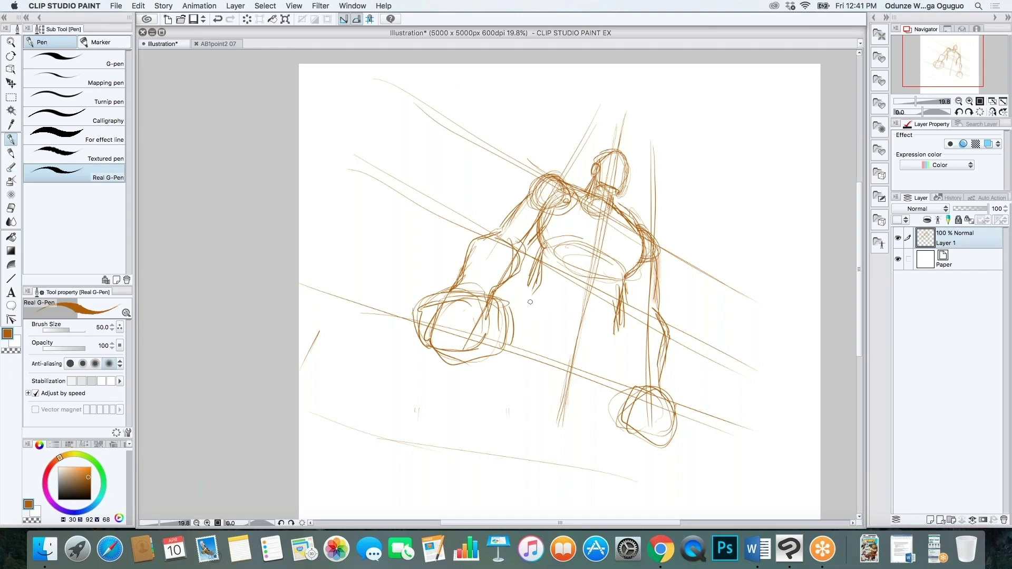
pyautogui.moveTo(517, 299)
pyautogui.mouseDown()
pyautogui.moveTo(560, 286)
pyautogui.moveTo(528, 306)
pyautogui.moveTo(526, 292)
pyautogui.moveTo(607, 312)
pyautogui.mouseUp()
pyautogui.moveTo(556, 293)
pyautogui.mouseDown()
pyautogui.moveTo(618, 325)
pyautogui.moveTo(615, 380)
pyautogui.mouseUp()
pyautogui.moveTo(617, 319); pyautogui.dragTo(620, 379)
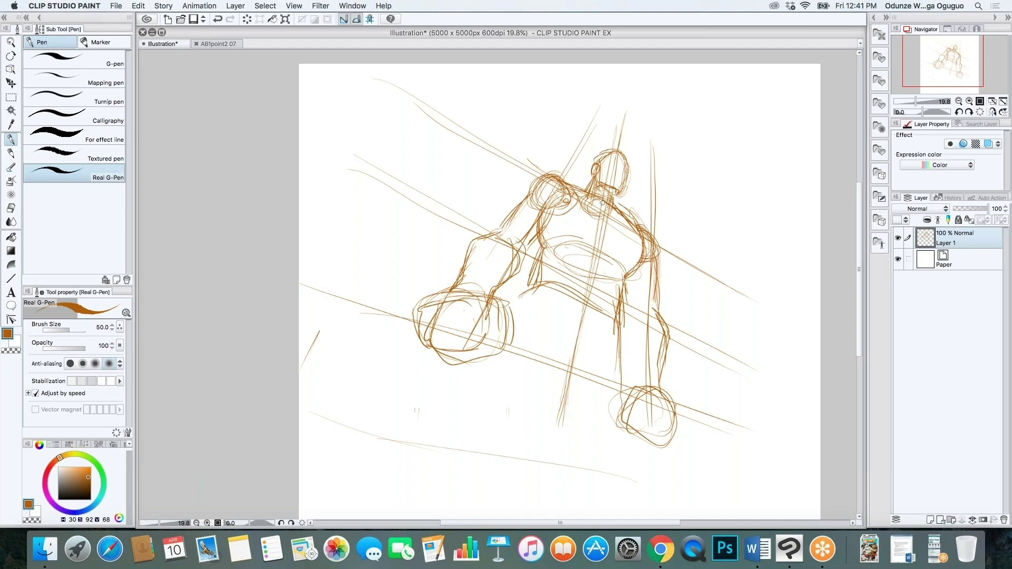
# Step: Sketch the outer contours of both thighs, carrying the left-hand leg past the knee to the canvas's lower edge
pyautogui.scroll(-4, 602, 203)
pyautogui.scroll(2, 611, 263)
pyautogui.moveTo(615, 312); pyautogui.dragTo(615, 334)
pyautogui.moveTo(613, 271); pyautogui.dragTo(611, 359)
pyautogui.moveTo(614, 322); pyautogui.dragTo(616, 366)
pyautogui.moveTo(555, 250)
pyautogui.mouseDown()
pyautogui.moveTo(503, 344)
pyautogui.moveTo(505, 335)
pyautogui.moveTo(478, 359)
pyautogui.moveTo(510, 338)
pyautogui.moveTo(467, 365)
pyautogui.mouseUp()
pyautogui.moveTo(473, 375)
pyautogui.mouseDown()
pyautogui.moveTo(467, 421)
pyautogui.moveTo(452, 425)
pyautogui.mouseUp()
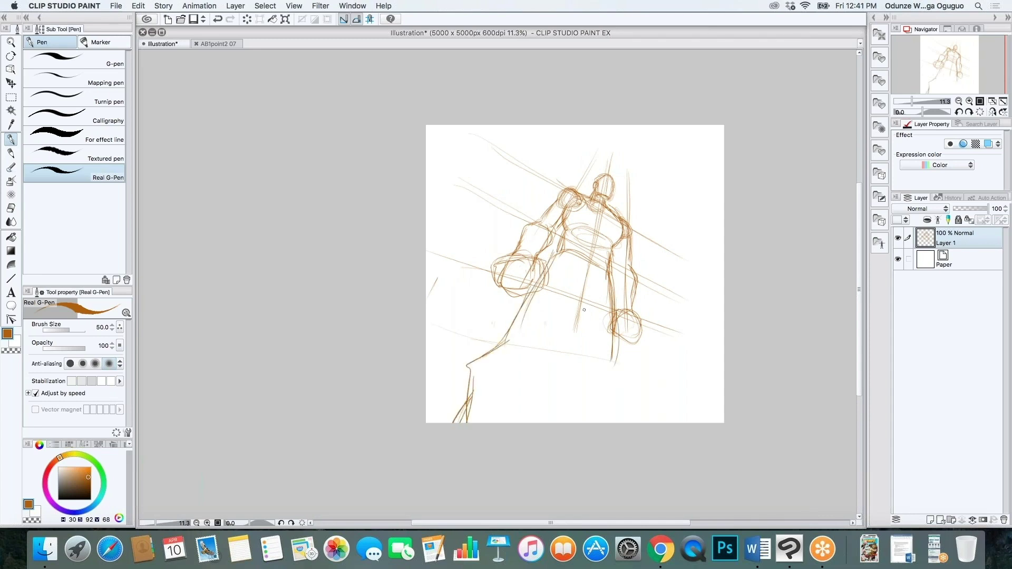
pyautogui.moveTo(483, 358); pyautogui.dragTo(462, 418)
# Step: Draw the inner contour of the left-hand leg from the hip through the knee to the lower calf
pyautogui.moveTo(580, 287); pyautogui.dragTo(528, 357)
pyautogui.moveTo(553, 258)
pyautogui.mouseDown()
pyautogui.moveTo(577, 329)
pyautogui.moveTo(526, 357)
pyautogui.mouseUp()
pyautogui.moveTo(533, 353); pyautogui.dragTo(500, 423)
pyautogui.moveTo(517, 381); pyautogui.dragTo(485, 424)
# Step: Sketch the right-hand leg's inner and outer contours from the crotch down through the knee and calf
pyautogui.moveTo(576, 303); pyautogui.dragTo(574, 368)
pyautogui.moveTo(609, 298); pyautogui.dragTo(600, 370)
pyautogui.moveTo(611, 328); pyautogui.dragTo(605, 425)
pyautogui.moveTo(581, 367); pyautogui.dragTo(567, 419)
pyautogui.moveTo(584, 347); pyautogui.dragTo(563, 416)
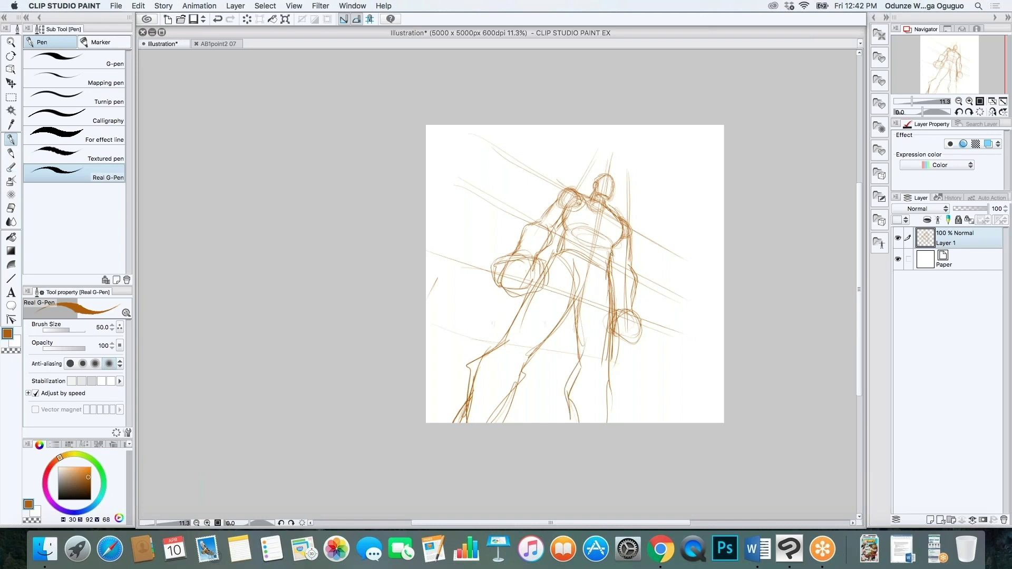
# Step: Draw a large ellipse around the figure and diagonal guide lines across the hips and knees
pyautogui.moveTo(617, 245); pyautogui.dragTo(615, 314)
pyautogui.moveTo(568, 146)
pyautogui.mouseDown()
pyautogui.moveTo(648, 179)
pyautogui.moveTo(501, 158)
pyautogui.mouseUp()
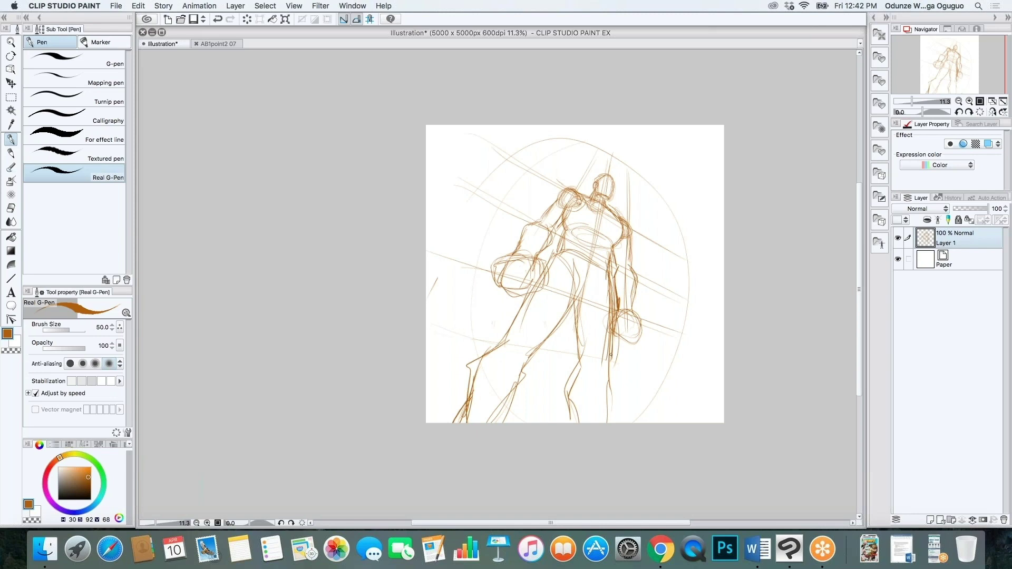
pyautogui.moveTo(456, 236)
pyautogui.mouseDown()
pyautogui.moveTo(723, 385)
pyautogui.moveTo(626, 334)
pyautogui.moveTo(677, 357)
pyautogui.mouseUp()
pyautogui.moveTo(447, 312); pyautogui.dragTo(650, 424)
pyautogui.moveTo(458, 331); pyautogui.dragTo(584, 389)
# Step: Sketch round knee joints on both legs and reinforce the right-hand leg's calf, thigh and groin lines
pyautogui.moveTo(509, 338)
pyautogui.mouseDown()
pyautogui.moveTo(527, 364)
pyautogui.moveTo(499, 359)
pyautogui.moveTo(532, 337)
pyautogui.mouseUp()
pyautogui.moveTo(587, 388)
pyautogui.mouseDown()
pyautogui.moveTo(606, 387)
pyautogui.moveTo(585, 405)
pyautogui.moveTo(595, 384)
pyautogui.moveTo(566, 327)
pyautogui.moveTo(577, 396)
pyautogui.moveTo(566, 422)
pyautogui.mouseUp()
pyautogui.moveTo(579, 371)
pyautogui.mouseDown()
pyautogui.moveTo(571, 423)
pyautogui.moveTo(615, 423)
pyautogui.mouseUp()
pyautogui.moveTo(612, 279); pyautogui.dragTo(615, 350)
pyautogui.moveTo(611, 355); pyautogui.dragTo(607, 379)
pyautogui.moveTo(601, 279)
pyautogui.mouseDown()
pyautogui.moveTo(583, 306)
pyautogui.moveTo(594, 281)
pyautogui.mouseUp()
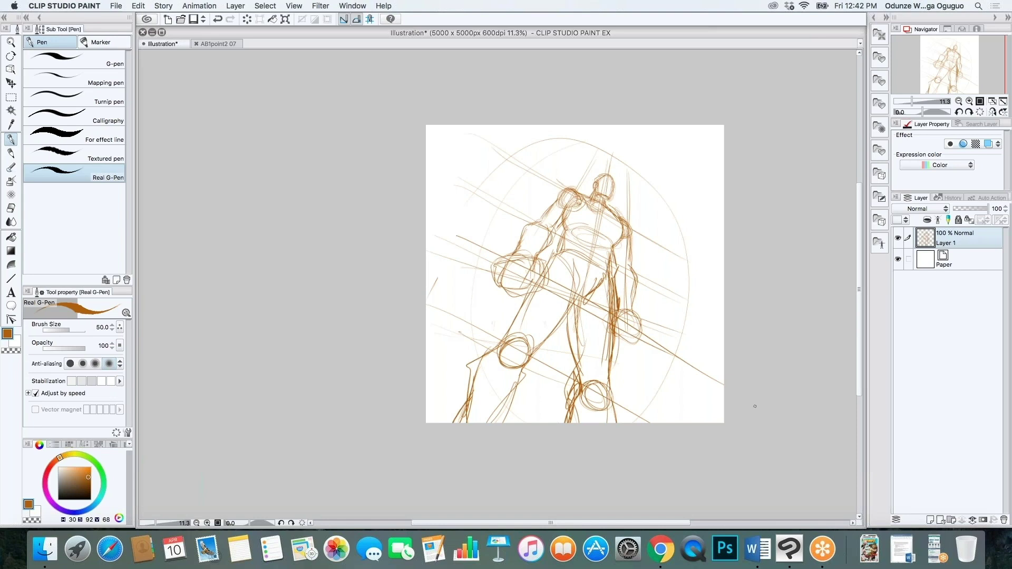
# Step: Add a new layer above the sketch and set the Real G-Pen to black at size 55
pyautogui.click(929, 521)
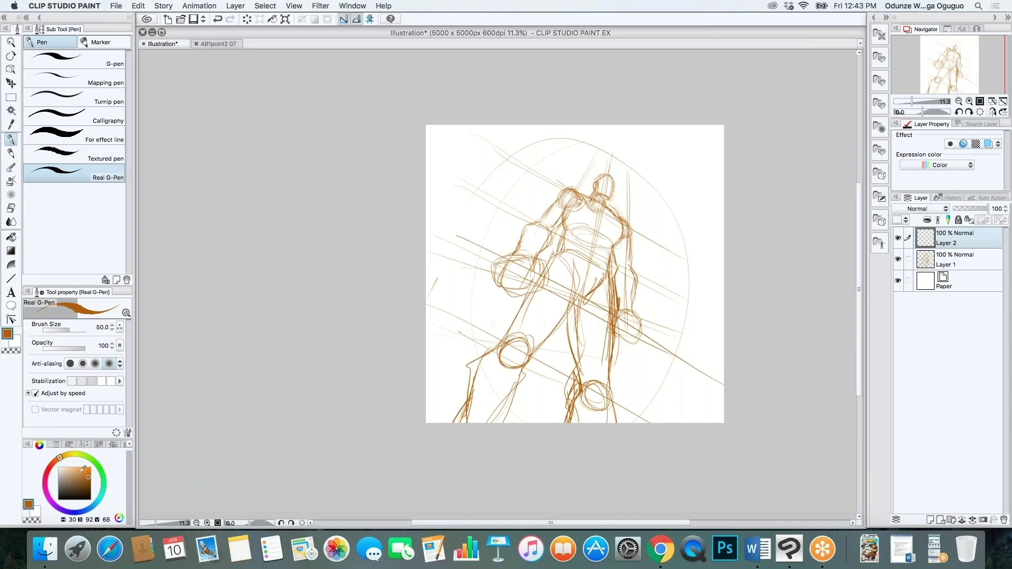
pyautogui.moveTo(83, 471); pyautogui.dragTo(59, 499)
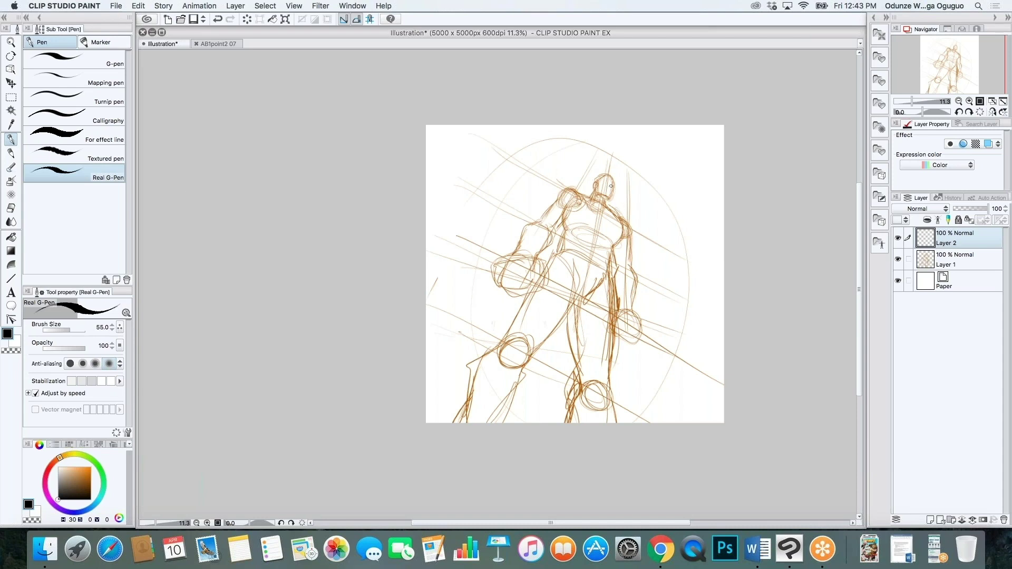
pyautogui.scroll(6, 611, 186)
pyautogui.moveTo(613, 147); pyautogui.dragTo(606, 258)
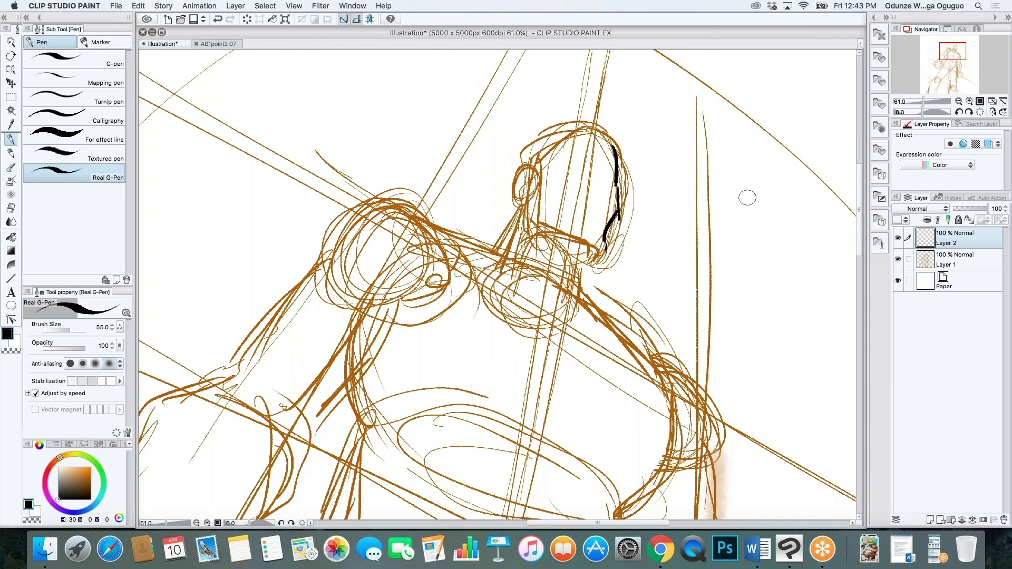
pyautogui.press('super+z')
pyautogui.press('super+z')
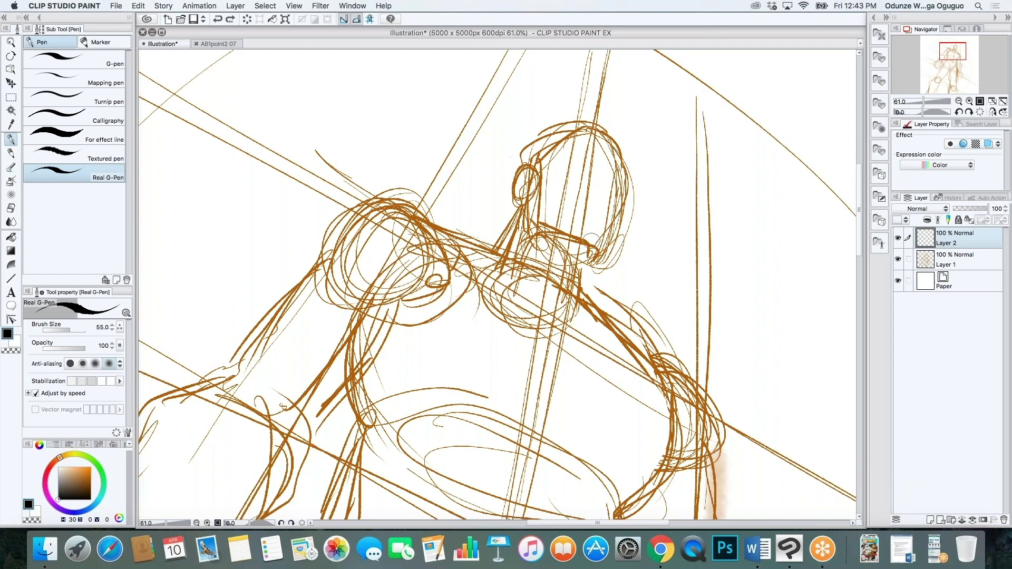
pyautogui.scroll(-5, 591, 241)
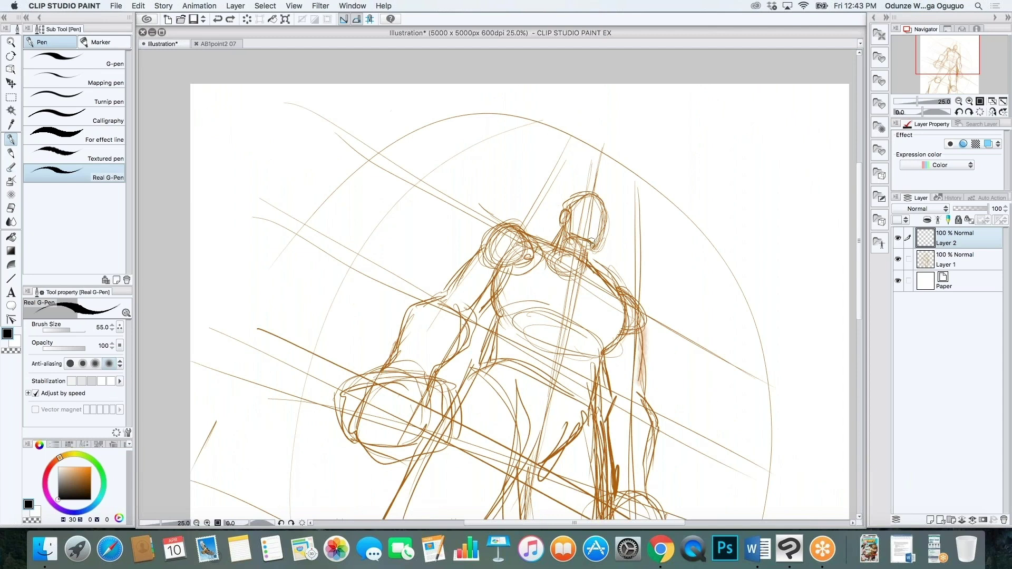
# Step: Rename the sketch layer "rough sketch" and reduce its opacity to 30%
pyautogui.doubleClick(963, 264)
pyautogui.write('rough')
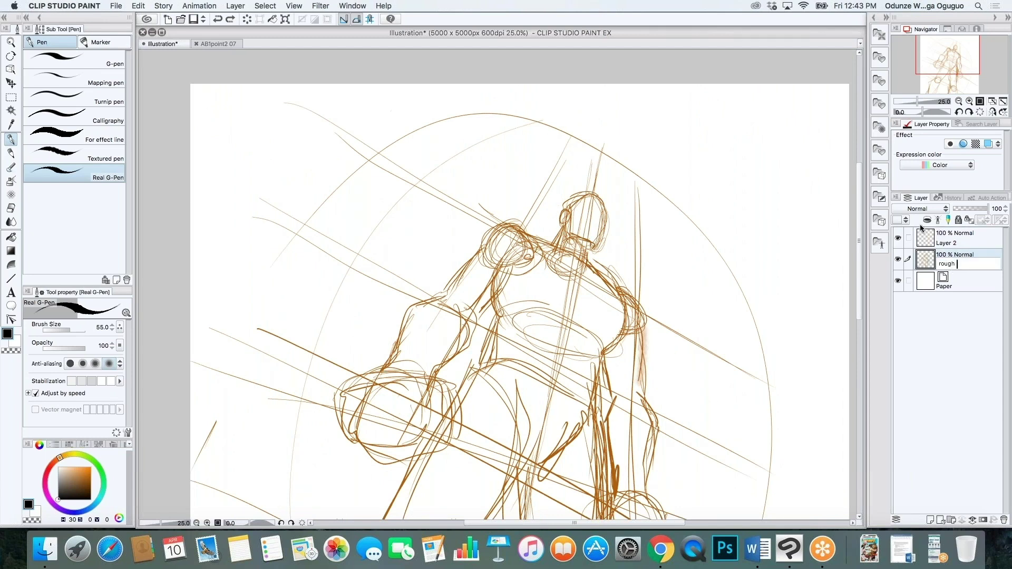
pyautogui.write(' sketch')
pyautogui.press('Return')
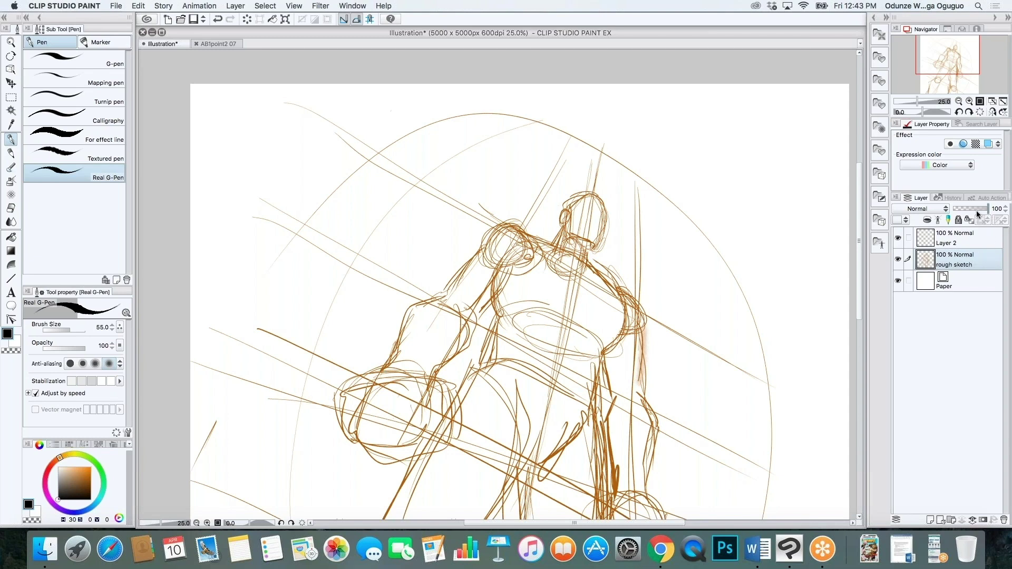
pyautogui.moveTo(984, 209); pyautogui.dragTo(970, 211)
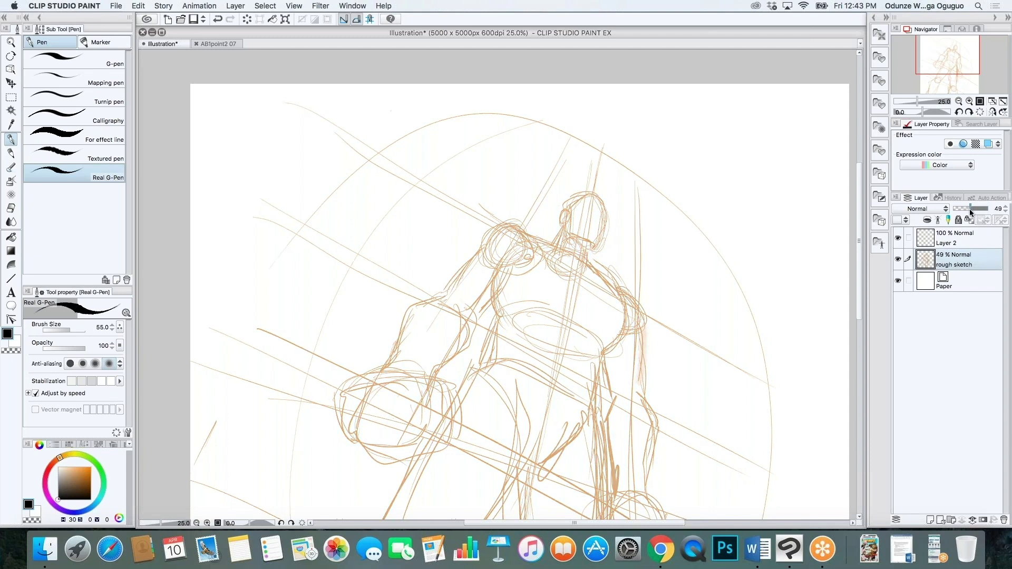
pyautogui.click(972, 211)
pyautogui.click(995, 211)
pyautogui.write('30')
pyautogui.press('Return')
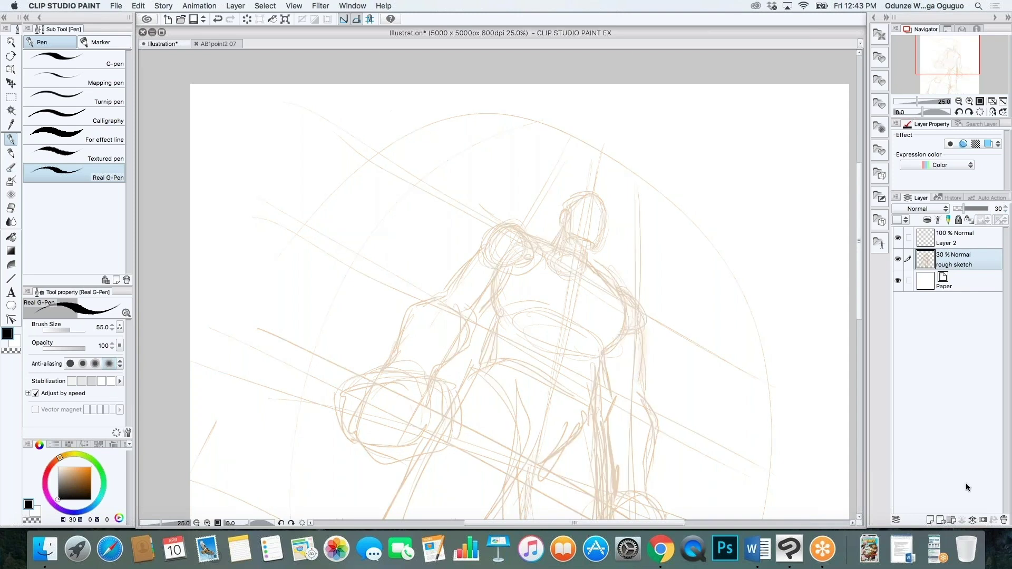
# Step: Add a new layer directly above the rough sketch layer and choose a reddish-brown drawing colour
pyautogui.click(930, 519)
pyautogui.click(88, 477)
pyautogui.moveTo(57, 458); pyautogui.dragTo(56, 461)
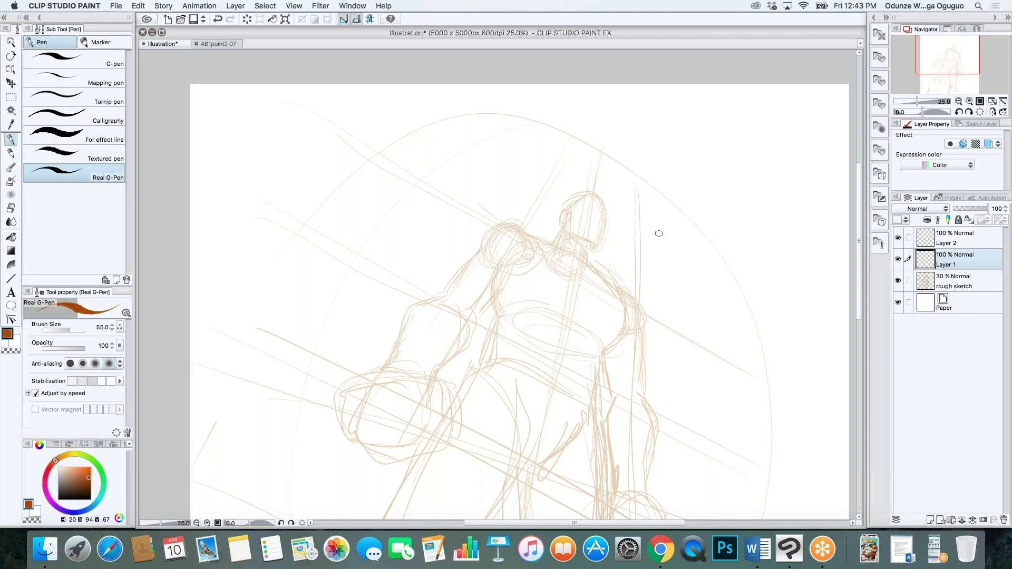
pyautogui.scroll(-5, 608, 223)
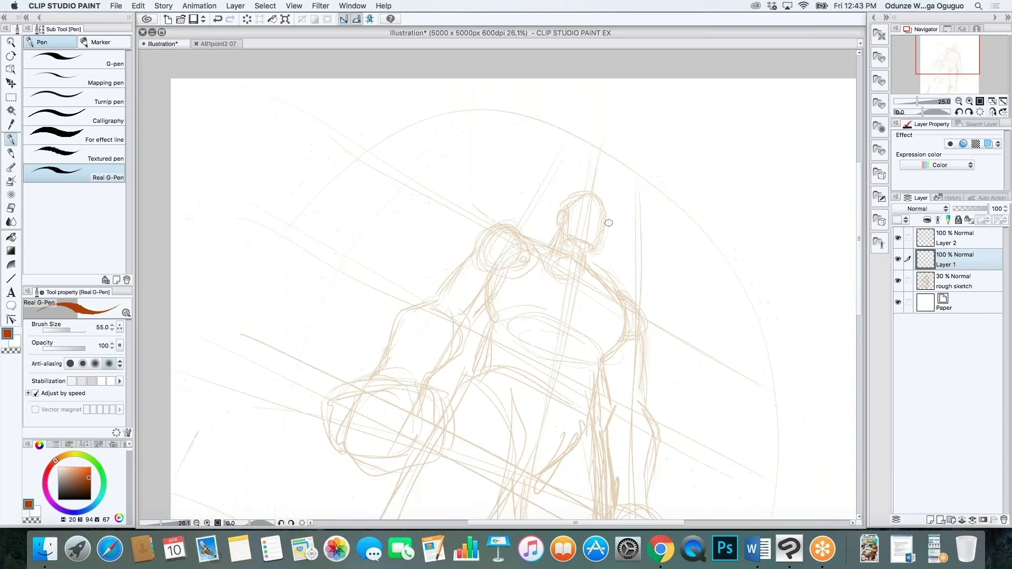
# Step: Rename the new middle layer "pencils" and the uppermost layer "inks"
pyautogui.doubleClick(948, 264)
pyautogui.write('pencild')
pyautogui.press('BackSpace')
pyautogui.write('s')
pyautogui.press('Return')
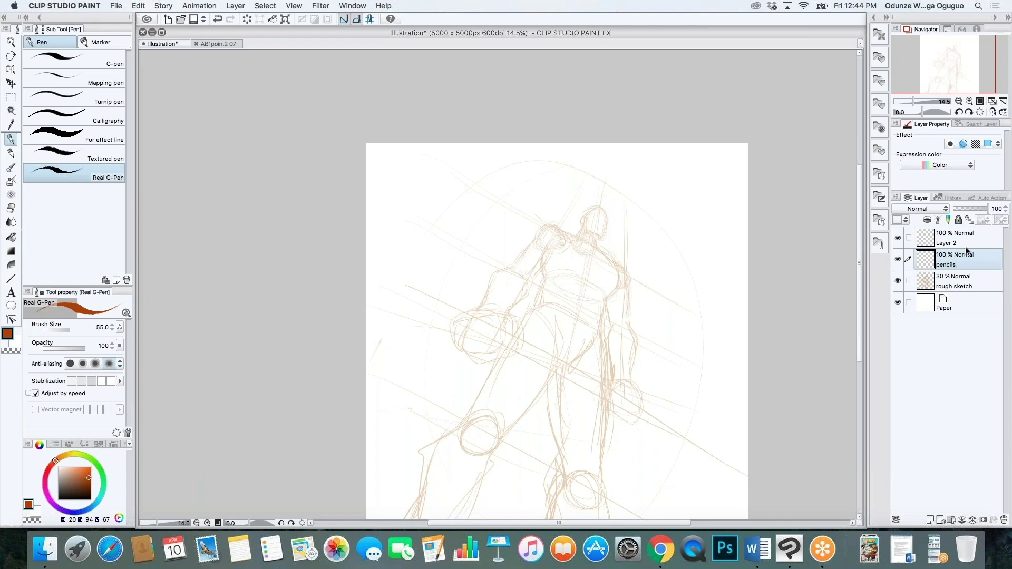
pyautogui.doubleClick(946, 243)
pyautogui.write('inks')
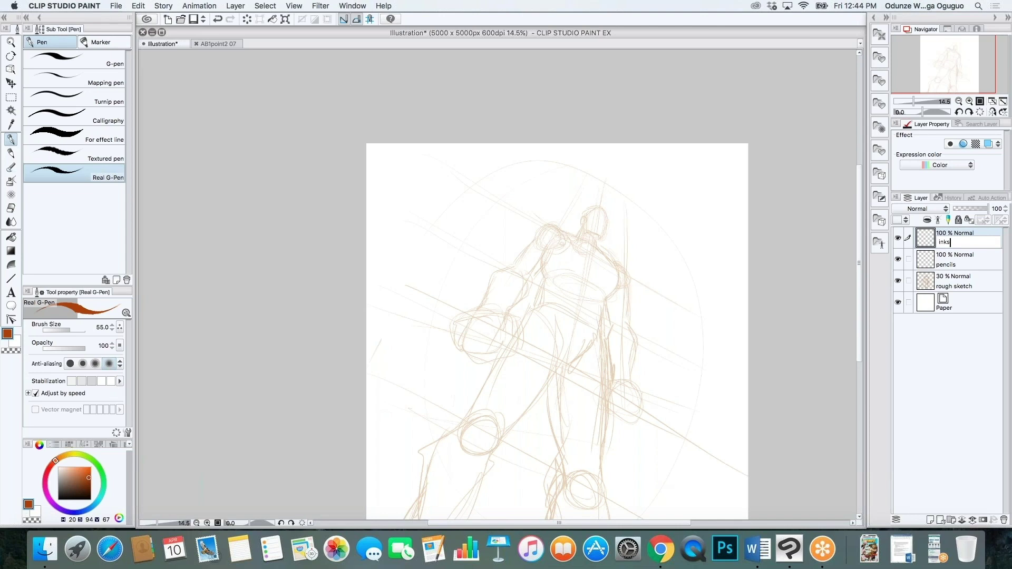
pyautogui.press('Return')
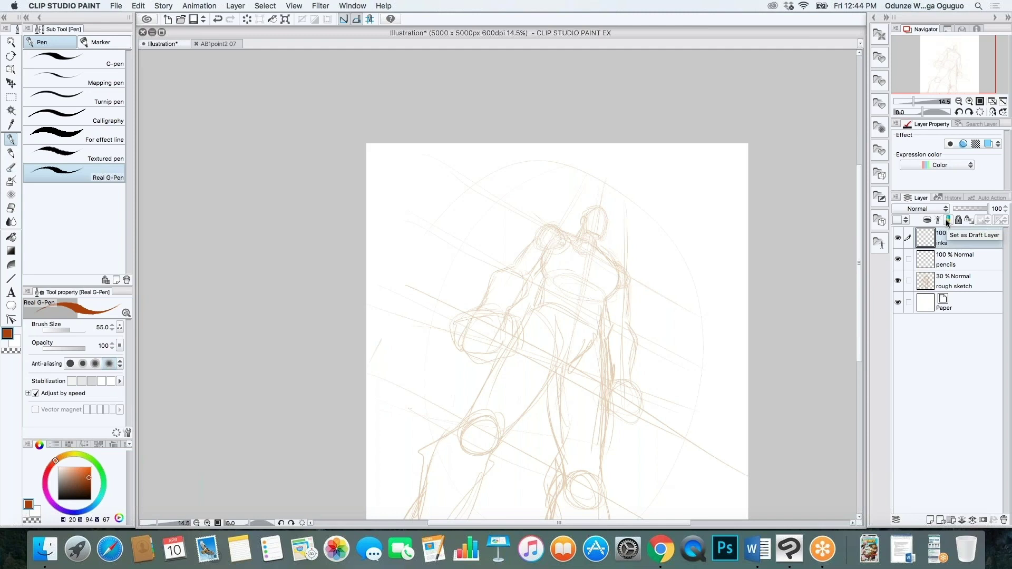
# Step: Set the rough sketch layer's opacity to 100% and switch to the rectangular Marquee tool
pyautogui.click(973, 280)
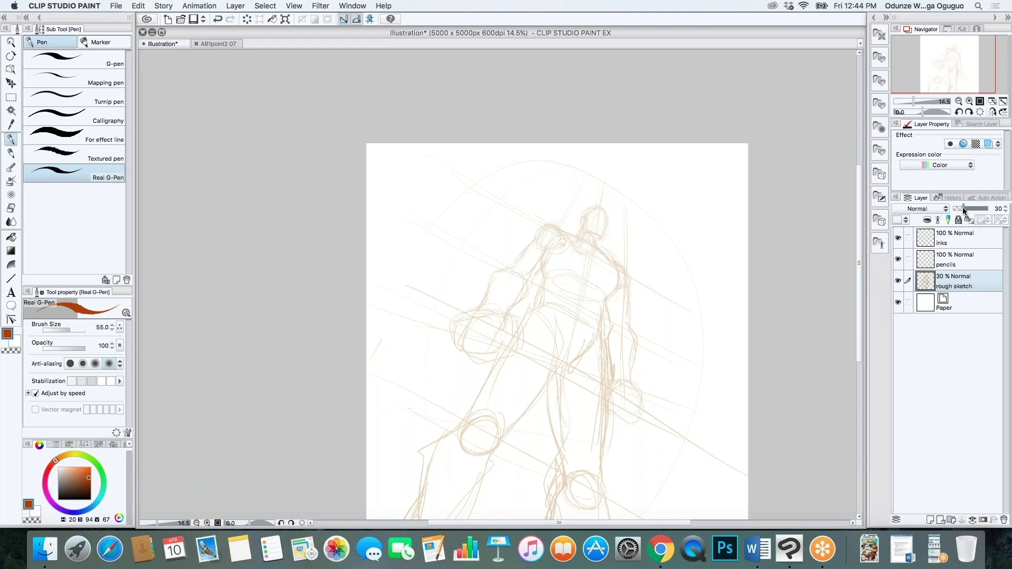
pyautogui.moveTo(963, 209); pyautogui.dragTo(988, 210)
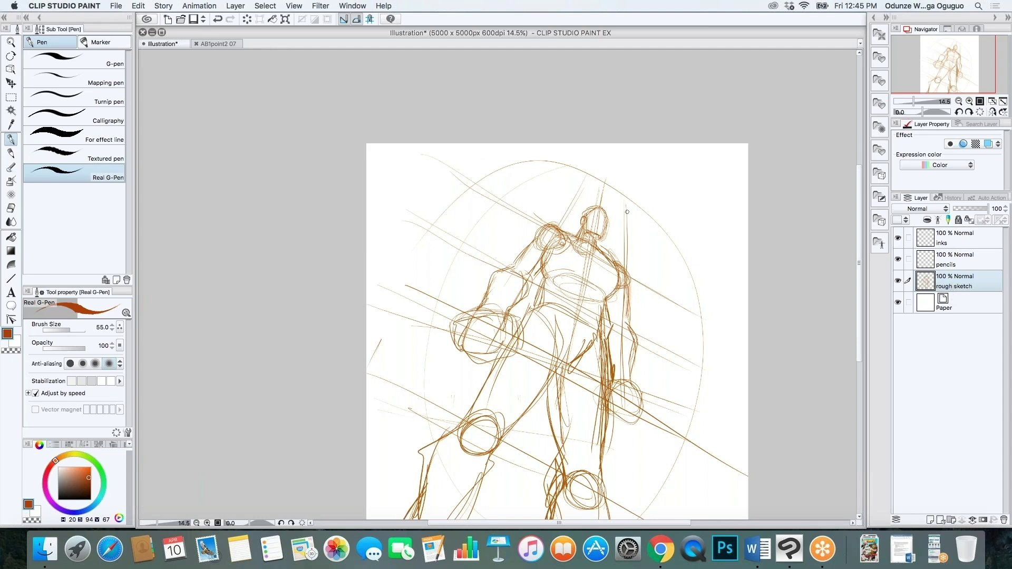
pyautogui.press('m')
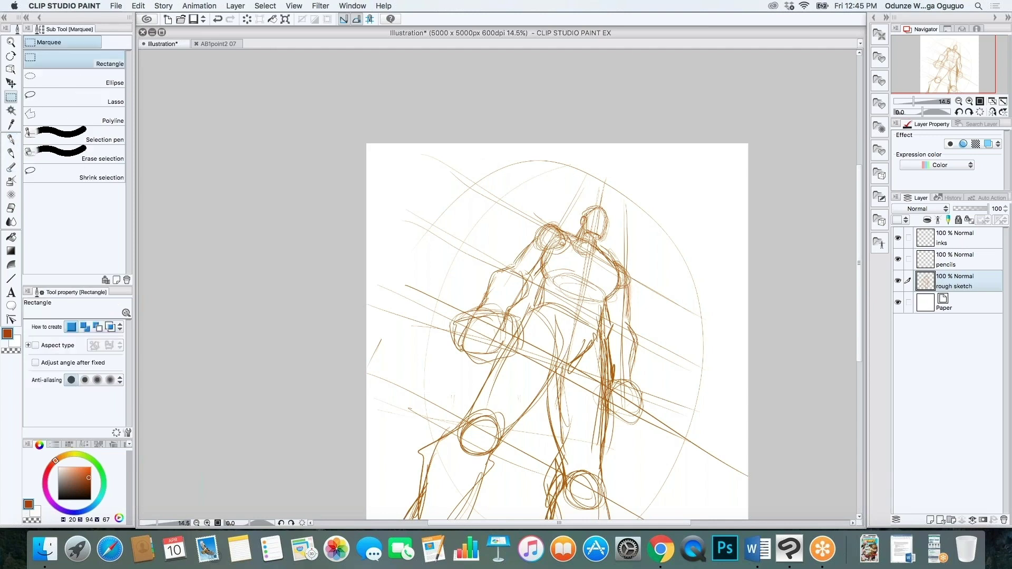
# Step: Clear the whole figure drawing from the rough sketch layer and choose an orange-brown drawing colour for the pen
pyautogui.moveTo(360, 130); pyautogui.dragTo(758, 323)
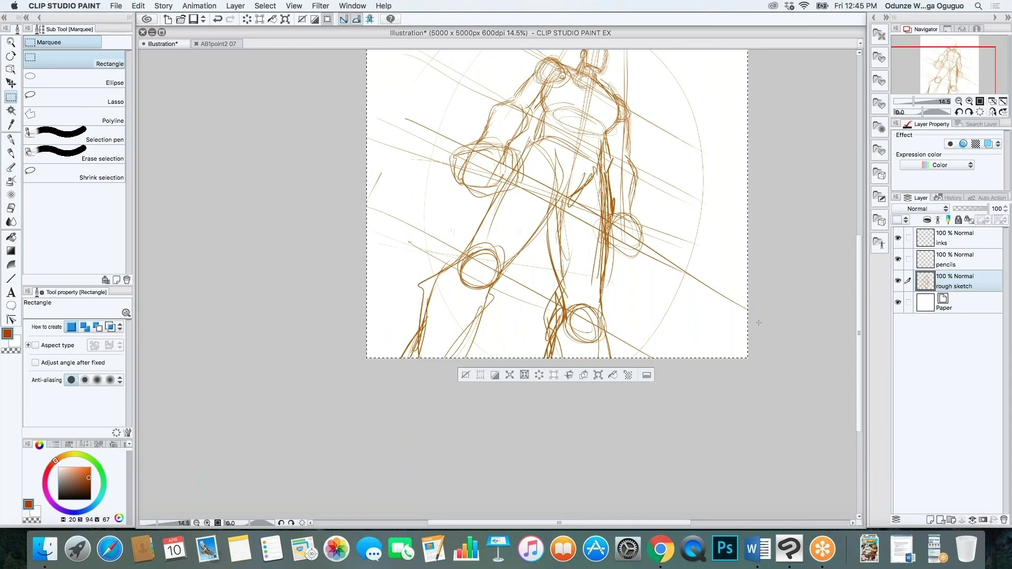
pyautogui.press('Delete')
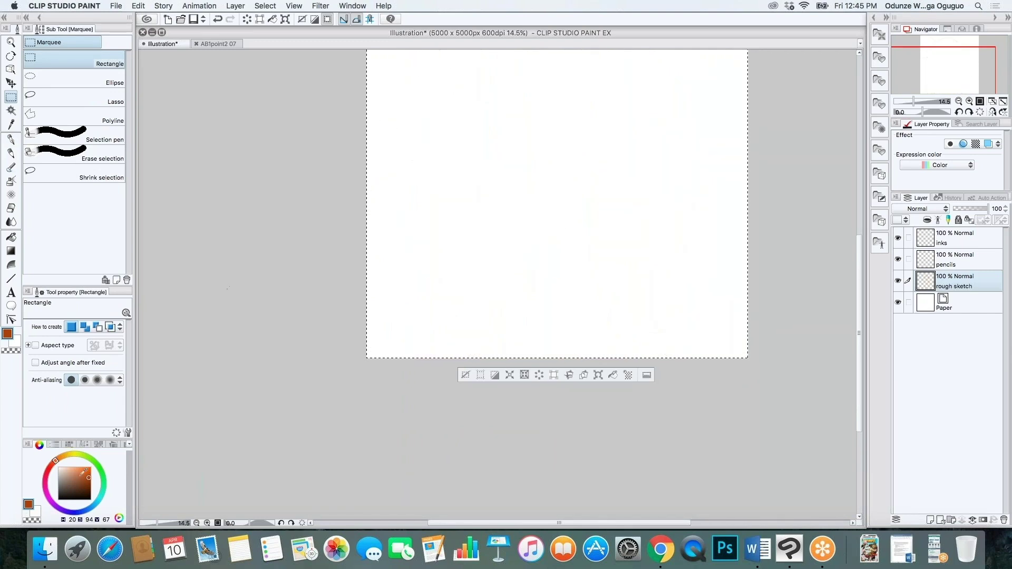
pyautogui.click(59, 455)
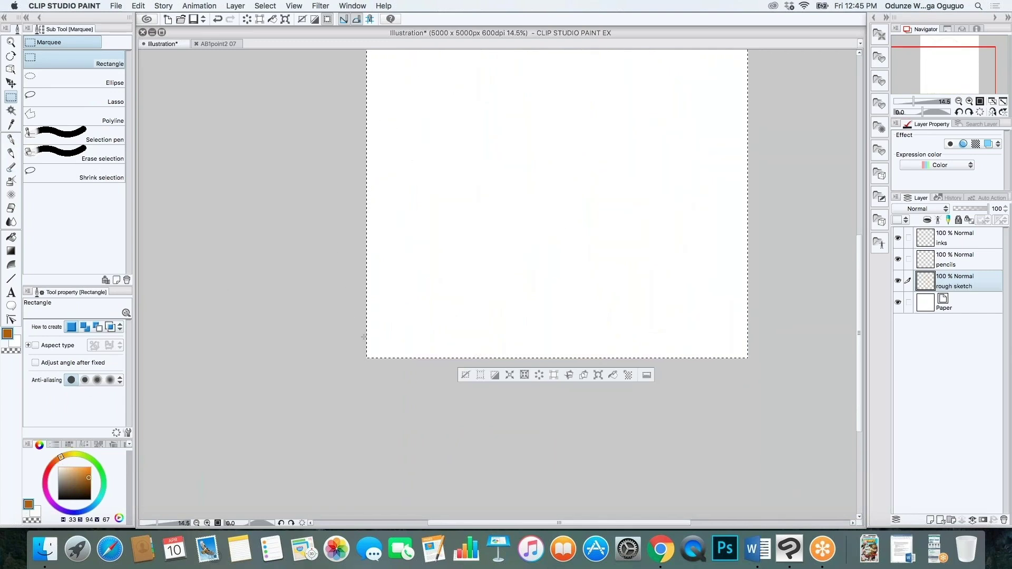
pyautogui.press('p')
pyautogui.press('super+d')
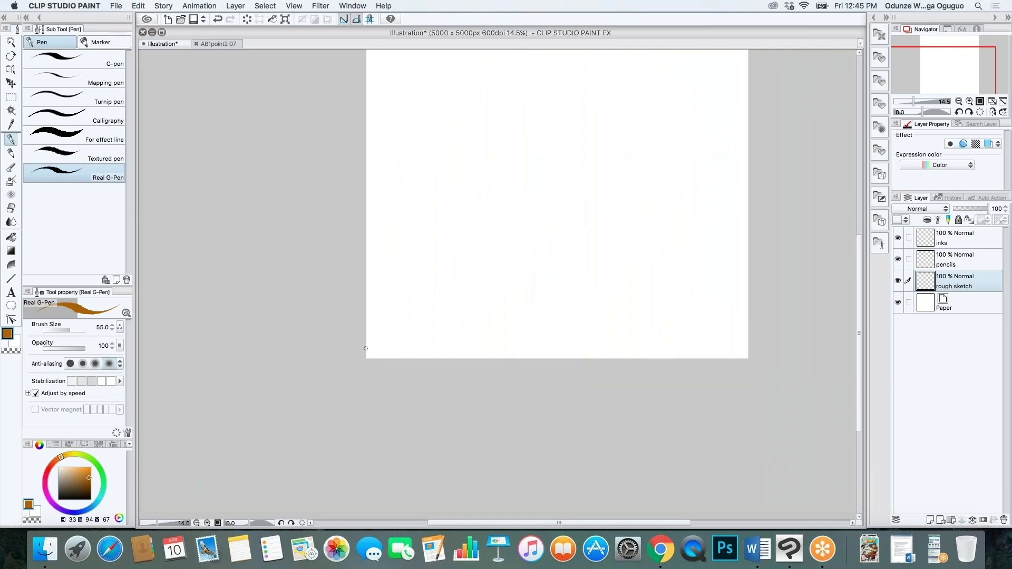
# Step: Sketch an upright oval head with short neck strokes in the upper part of the blank canvas
pyautogui.moveTo(858, 282); pyautogui.dragTo(858, 222)
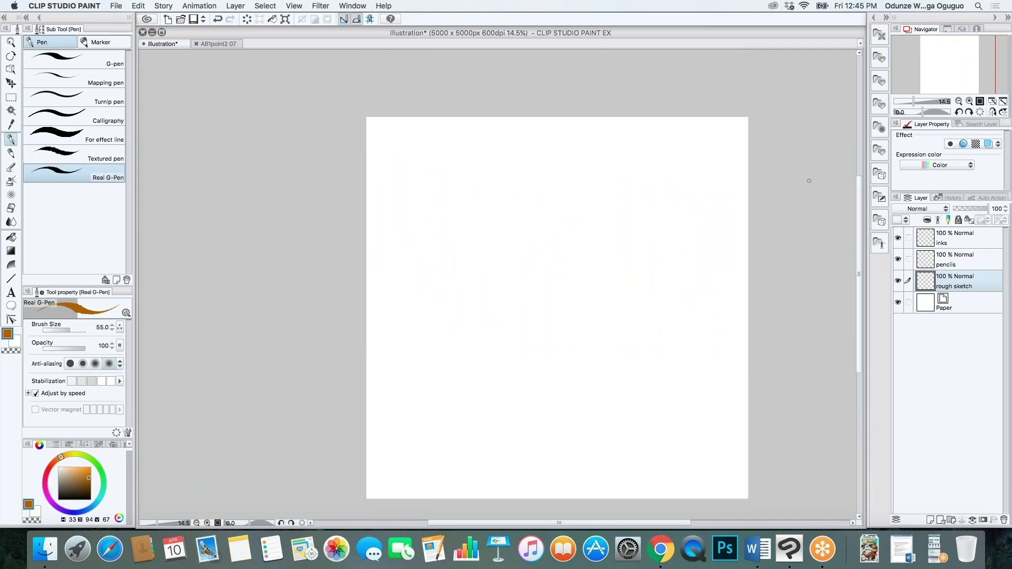
pyautogui.scroll(2, 611, 299)
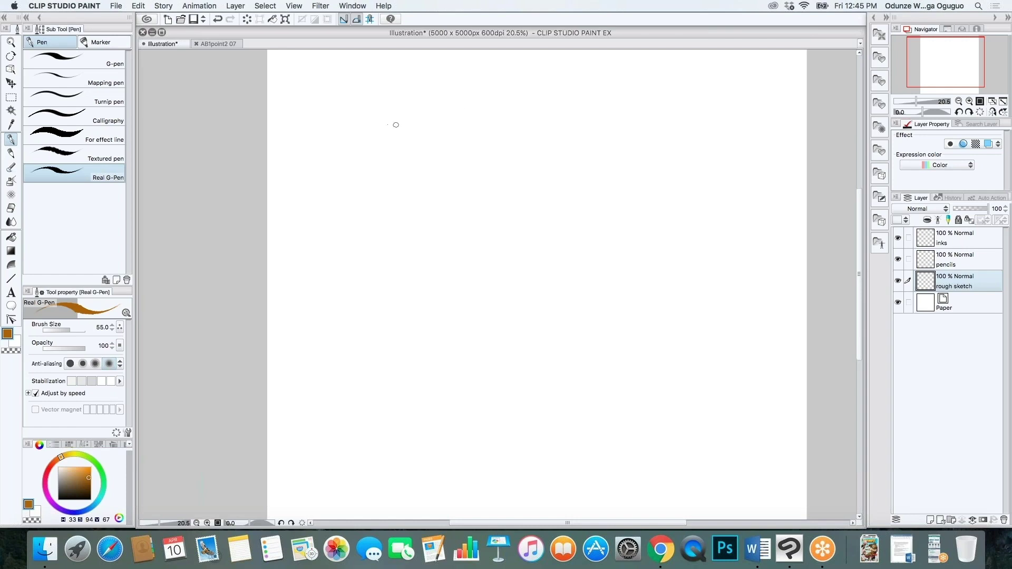
pyautogui.moveTo(401, 108)
pyautogui.mouseDown()
pyautogui.moveTo(405, 143)
pyautogui.moveTo(388, 102)
pyautogui.moveTo(369, 111)
pyautogui.moveTo(365, 141)
pyautogui.moveTo(406, 141)
pyautogui.moveTo(404, 128)
pyautogui.moveTo(402, 153)
pyautogui.mouseUp()
pyautogui.moveTo(365, 114)
pyautogui.mouseDown()
pyautogui.moveTo(373, 157)
pyautogui.moveTo(389, 168)
pyautogui.moveTo(402, 151)
pyautogui.moveTo(369, 175)
pyautogui.moveTo(371, 148)
pyautogui.moveTo(367, 169)
pyautogui.mouseUp()
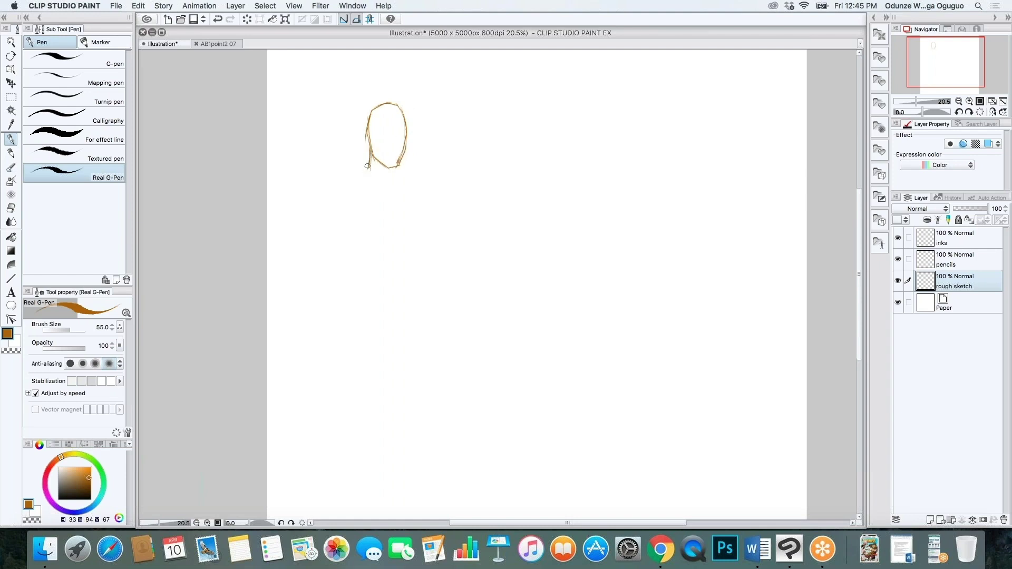
pyautogui.moveTo(357, 162); pyautogui.dragTo(365, 161)
# Step: Select the oval head sketch and move it to the upper middle of the canvas
pyautogui.press('m')
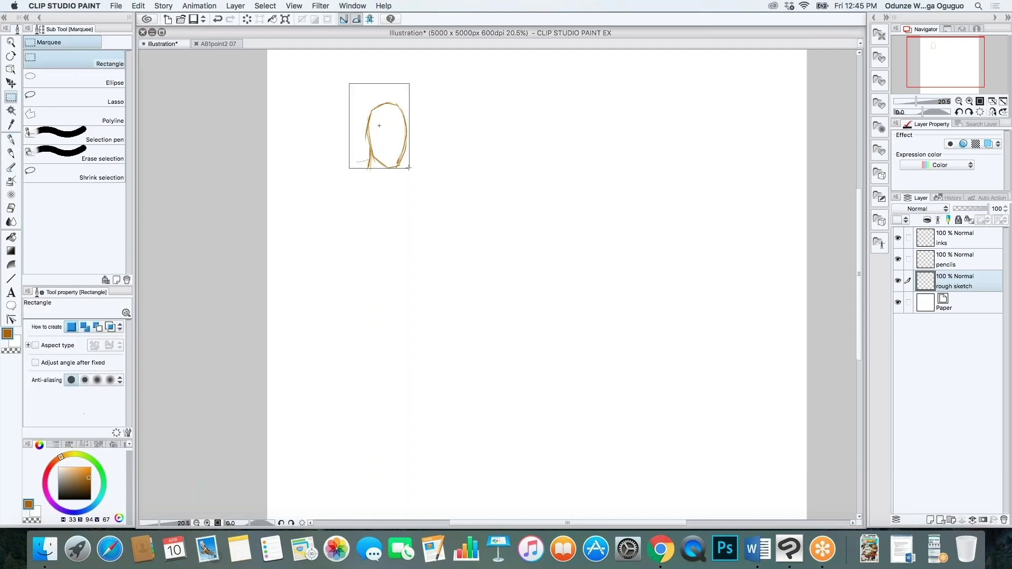
pyautogui.moveTo(349, 83); pyautogui.dragTo(422, 184)
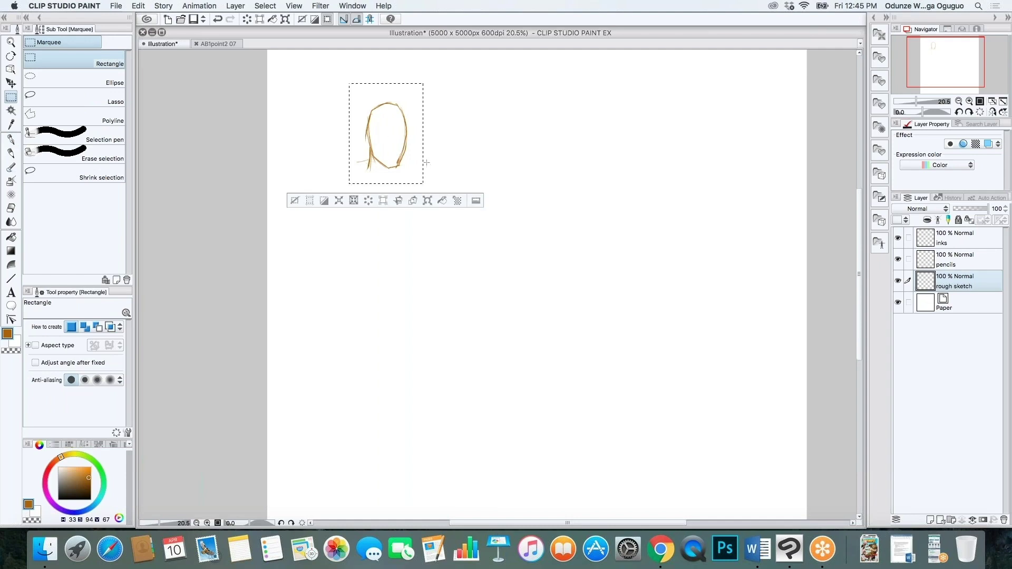
pyautogui.press('super+t')
pyautogui.moveTo(422, 165)
pyautogui.mouseDown()
pyautogui.moveTo(575, 181)
pyautogui.moveTo(590, 166)
pyautogui.mouseUp()
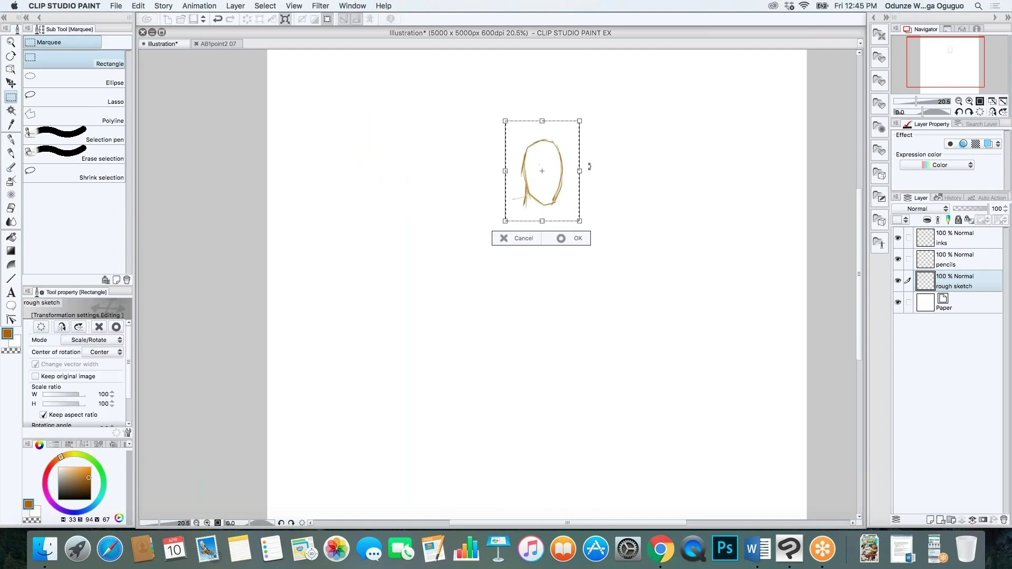
pyautogui.press('Return')
pyautogui.press('super+d')
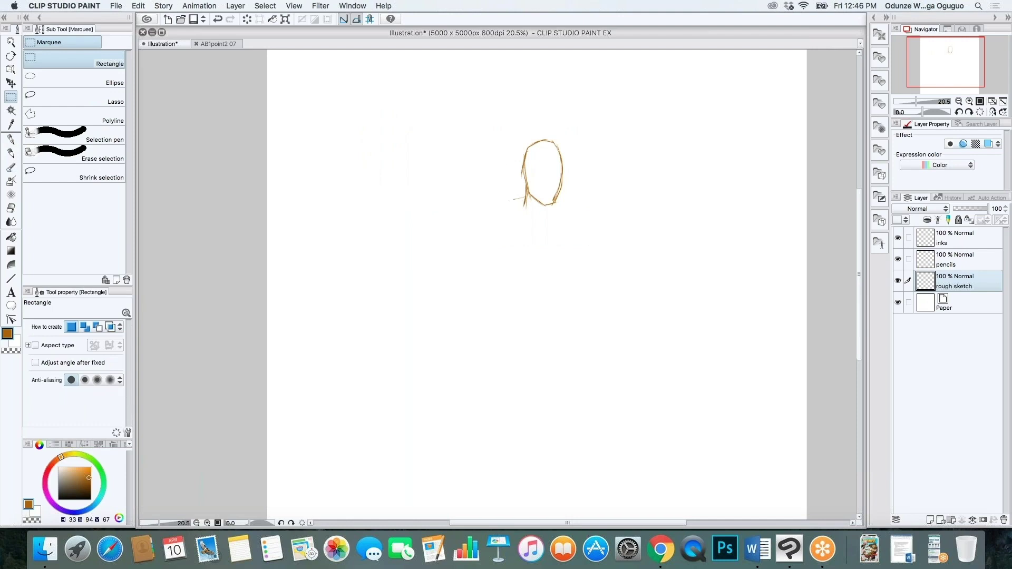
# Step: Add a vertical centre line, a curved face guideline and a sloping shoulder stroke to the head with the Real G-Pen
pyautogui.press('b')
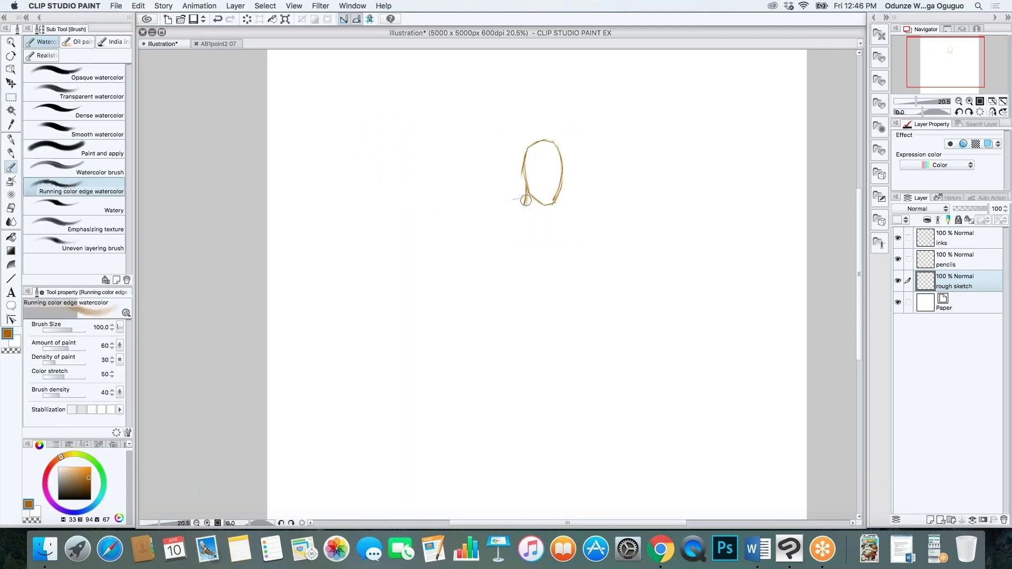
pyautogui.press('e')
pyautogui.press('b')
pyautogui.press('p')
pyautogui.moveTo(523, 182)
pyautogui.mouseDown()
pyautogui.moveTo(496, 192)
pyautogui.moveTo(559, 178)
pyautogui.moveTo(534, 204)
pyautogui.mouseUp()
pyautogui.moveTo(546, 143)
pyautogui.mouseDown()
pyautogui.moveTo(542, 204)
pyautogui.moveTo(524, 173)
pyautogui.moveTo(554, 179)
pyautogui.moveTo(530, 181)
pyautogui.moveTo(561, 175)
pyautogui.moveTo(550, 178)
pyautogui.mouseUp()
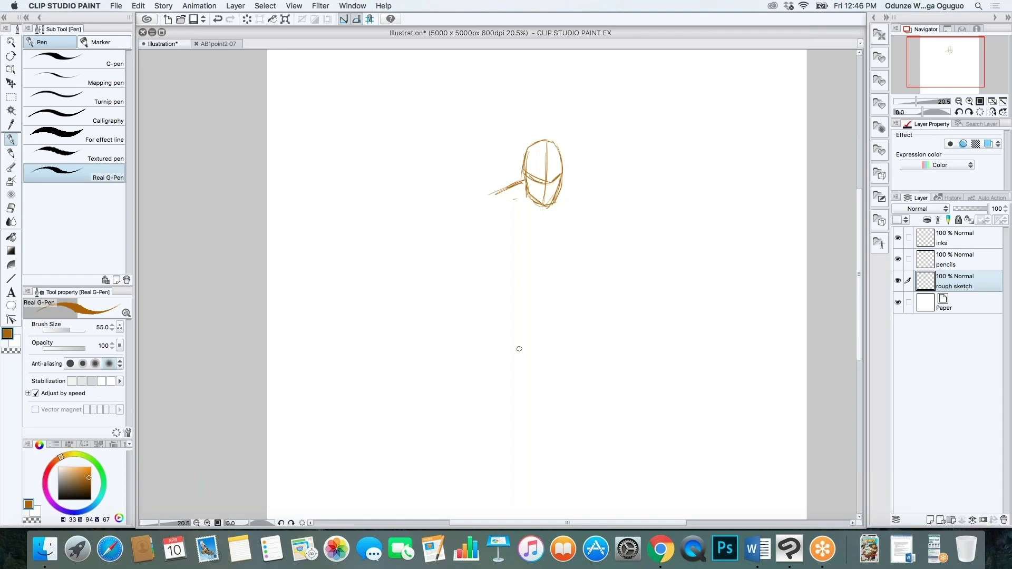
# Step: Sketch a small front-view head and torso and a straight side-view figure beside the main head as posture examples
pyautogui.moveTo(691, 131)
pyautogui.mouseDown()
pyautogui.moveTo(694, 104)
pyautogui.moveTo(704, 107)
pyautogui.moveTo(694, 136)
pyautogui.moveTo(714, 134)
pyautogui.moveTo(727, 169)
pyautogui.mouseUp()
pyautogui.moveTo(689, 136)
pyautogui.mouseDown()
pyautogui.moveTo(670, 169)
pyautogui.moveTo(687, 178)
pyautogui.mouseUp()
pyautogui.moveTo(718, 143); pyautogui.dragTo(708, 176)
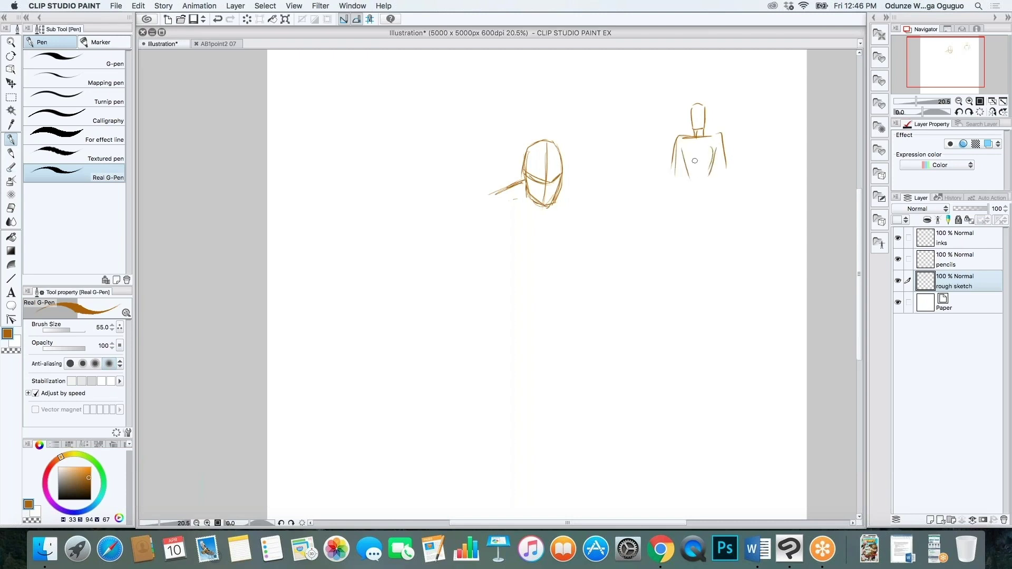
pyautogui.moveTo(623, 106); pyautogui.dragTo(624, 124)
pyautogui.moveTo(637, 103)
pyautogui.mouseDown()
pyautogui.moveTo(635, 124)
pyautogui.moveTo(619, 135)
pyautogui.moveTo(638, 134)
pyautogui.moveTo(635, 282)
pyautogui.mouseUp()
pyautogui.moveTo(621, 134); pyautogui.dragTo(605, 301)
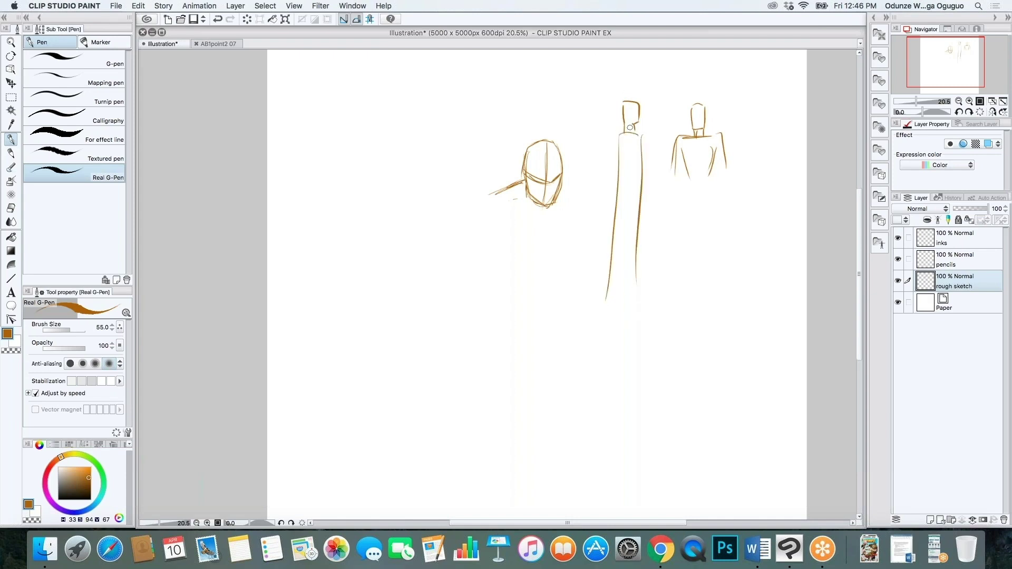
# Step: Erase the side-view figure's straight body and redraw it with a separate torso and tapering legs
pyautogui.press('e')
pyautogui.moveTo(606, 299)
pyautogui.mouseDown()
pyautogui.moveTo(642, 183)
pyautogui.moveTo(636, 294)
pyautogui.mouseUp()
pyautogui.press('b')
pyautogui.moveTo(616, 139); pyautogui.dragTo(626, 181)
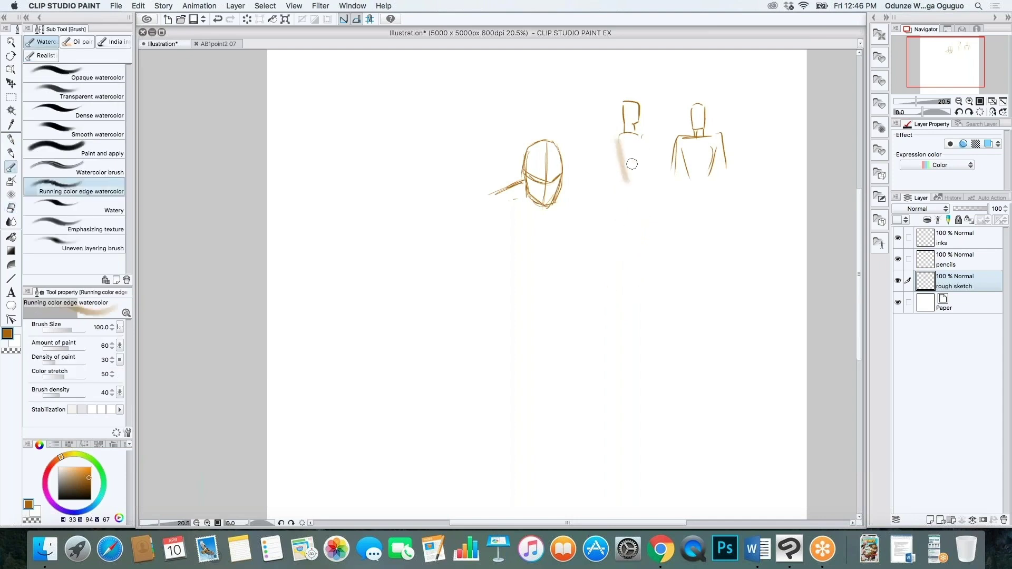
pyautogui.press('p')
pyautogui.moveTo(615, 136)
pyautogui.mouseDown()
pyautogui.moveTo(626, 182)
pyautogui.moveTo(643, 149)
pyautogui.moveTo(645, 185)
pyautogui.mouseUp()
pyautogui.moveTo(616, 137)
pyautogui.mouseDown()
pyautogui.moveTo(625, 184)
pyautogui.moveTo(615, 258)
pyautogui.mouseUp()
pyautogui.moveTo(644, 187); pyautogui.dragTo(628, 272)
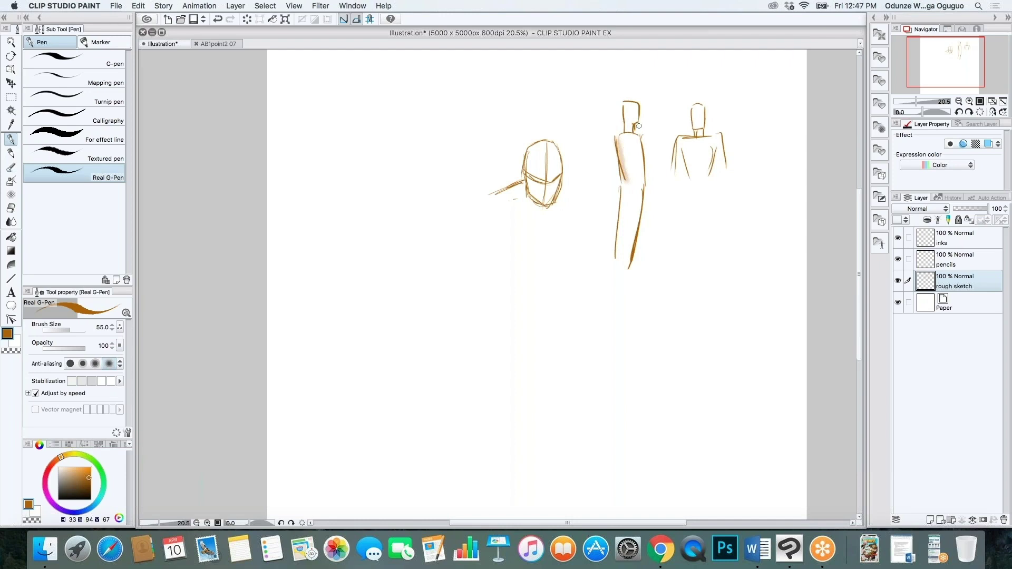
# Step: Erase the side-view figure's boxy head and redraw it as a rounded profile with a jaw
pyautogui.press('e')
pyautogui.moveTo(628, 104); pyautogui.dragTo(637, 117)
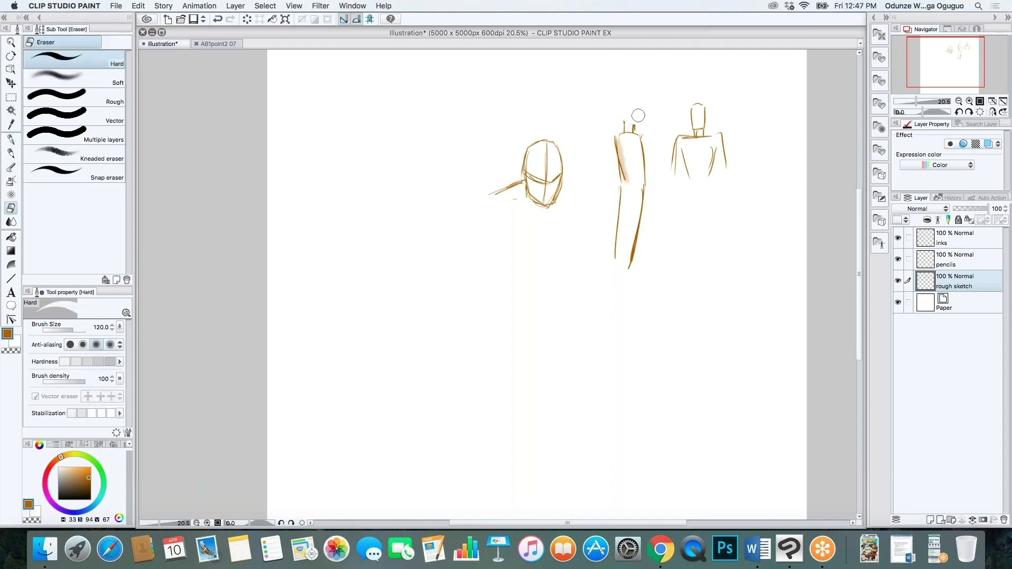
pyautogui.press('b')
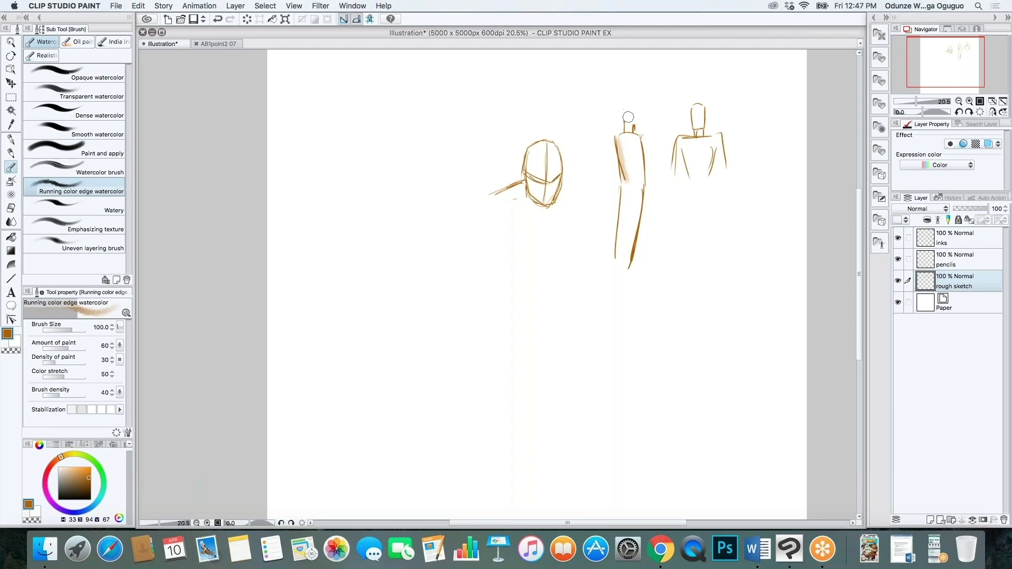
pyautogui.press('p')
pyautogui.moveTo(620, 127)
pyautogui.mouseDown()
pyautogui.moveTo(630, 103)
pyautogui.moveTo(635, 122)
pyautogui.mouseUp()
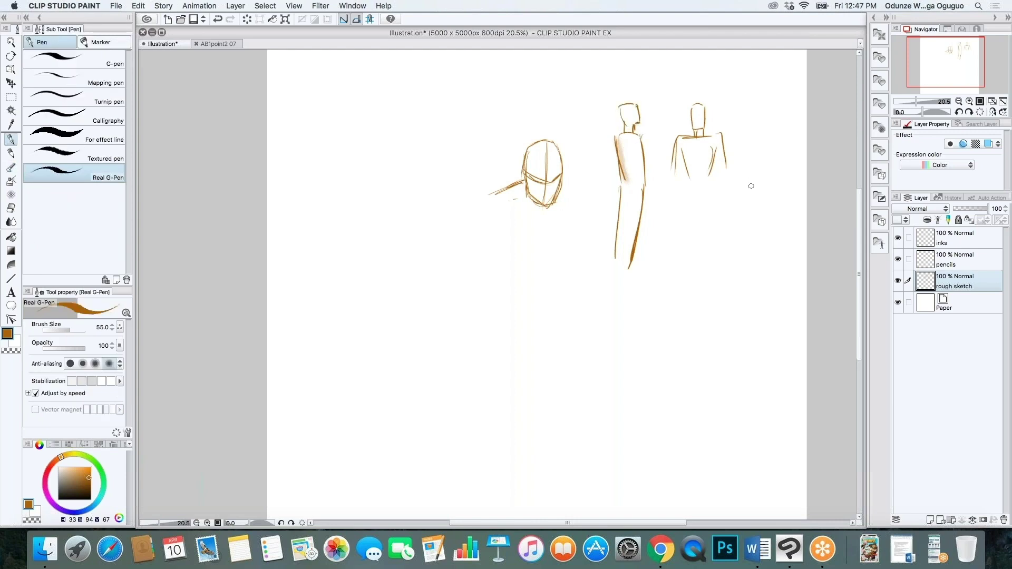
# Step: Sketch a side-view figure leaning forward, with a curved back, hanging arm, bent legs and lowered head
pyautogui.moveTo(771, 132); pyautogui.dragTo(738, 185)
pyautogui.moveTo(761, 135)
pyautogui.mouseDown()
pyautogui.moveTo(776, 138)
pyautogui.moveTo(774, 190)
pyautogui.moveTo(758, 182)
pyautogui.moveTo(758, 240)
pyautogui.mouseUp()
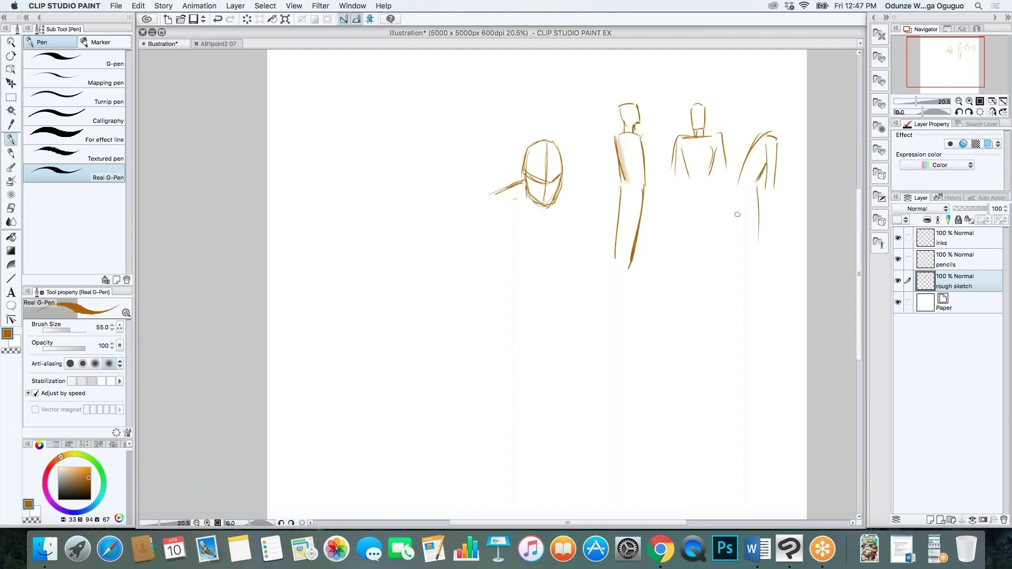
pyautogui.moveTo(739, 186)
pyautogui.mouseDown()
pyautogui.moveTo(741, 231)
pyautogui.moveTo(757, 215)
pyautogui.moveTo(743, 274)
pyautogui.mouseUp()
pyautogui.moveTo(741, 233); pyautogui.dragTo(734, 267)
pyautogui.moveTo(773, 129)
pyautogui.mouseDown()
pyautogui.moveTo(792, 115)
pyautogui.moveTo(788, 138)
pyautogui.mouseUp()
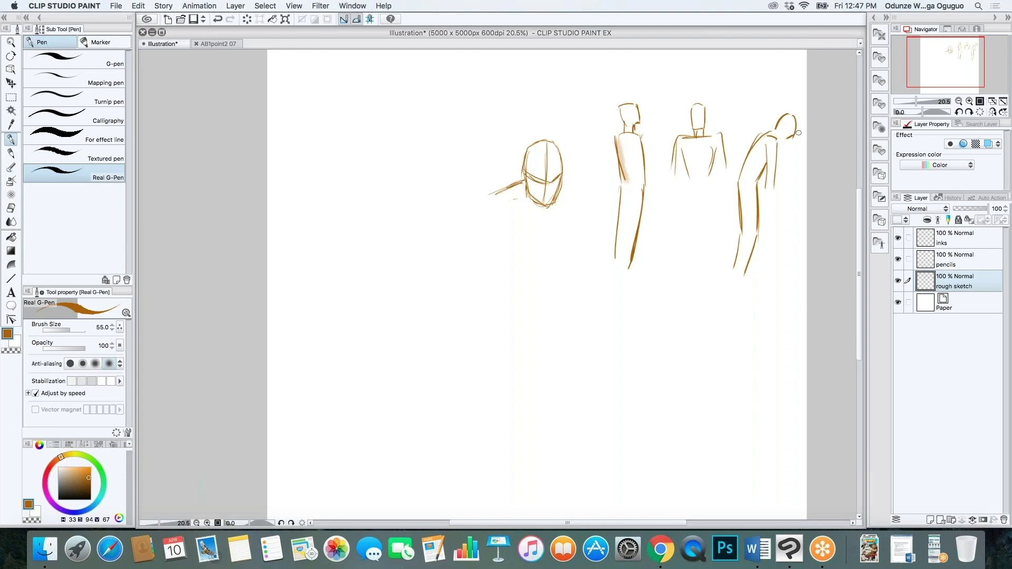
# Step: Erase the three small posture example figures beside the main head
pyautogui.press('e')
pyautogui.moveTo(792, 122)
pyautogui.mouseDown()
pyautogui.moveTo(771, 188)
pyautogui.moveTo(773, 143)
pyautogui.moveTo(766, 178)
pyautogui.moveTo(762, 140)
pyautogui.moveTo(740, 193)
pyautogui.moveTo(738, 242)
pyautogui.moveTo(755, 222)
pyautogui.moveTo(755, 152)
pyautogui.moveTo(747, 229)
pyautogui.moveTo(704, 85)
pyautogui.moveTo(674, 127)
pyautogui.moveTo(663, 106)
pyautogui.moveTo(641, 145)
pyautogui.moveTo(645, 189)
pyautogui.moveTo(631, 79)
pyautogui.moveTo(615, 92)
pyautogui.moveTo(627, 282)
pyautogui.mouseUp()
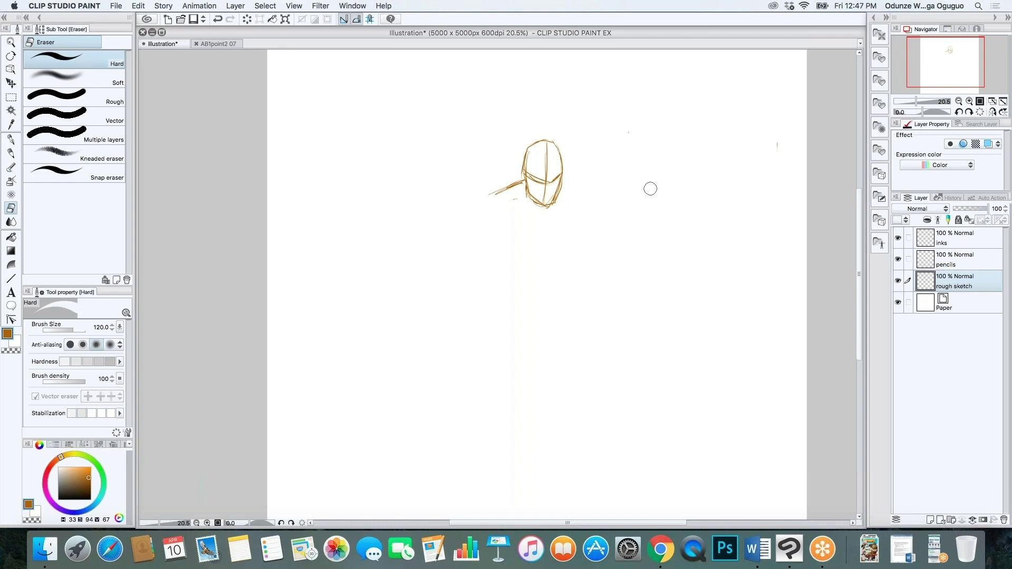
# Step: Reinforce the head outline, sketch a rounded jaw form and extend shoulder lines from both sides of the head
pyautogui.press('p')
pyautogui.moveTo(529, 151)
pyautogui.mouseDown()
pyautogui.moveTo(556, 157)
pyautogui.moveTo(548, 201)
pyautogui.mouseUp()
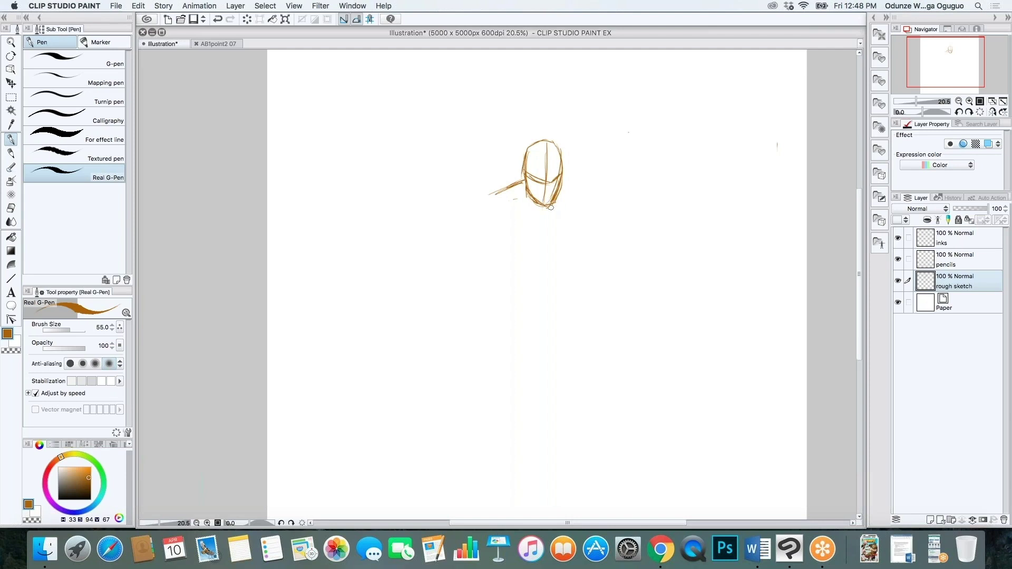
pyautogui.moveTo(562, 184); pyautogui.dragTo(572, 186)
pyautogui.moveTo(524, 176)
pyautogui.mouseDown()
pyautogui.moveTo(525, 204)
pyautogui.moveTo(546, 182)
pyautogui.moveTo(543, 207)
pyautogui.moveTo(523, 188)
pyautogui.moveTo(550, 185)
pyautogui.moveTo(549, 207)
pyautogui.moveTo(529, 203)
pyautogui.moveTo(529, 187)
pyautogui.moveTo(523, 198)
pyautogui.moveTo(549, 200)
pyautogui.mouseUp()
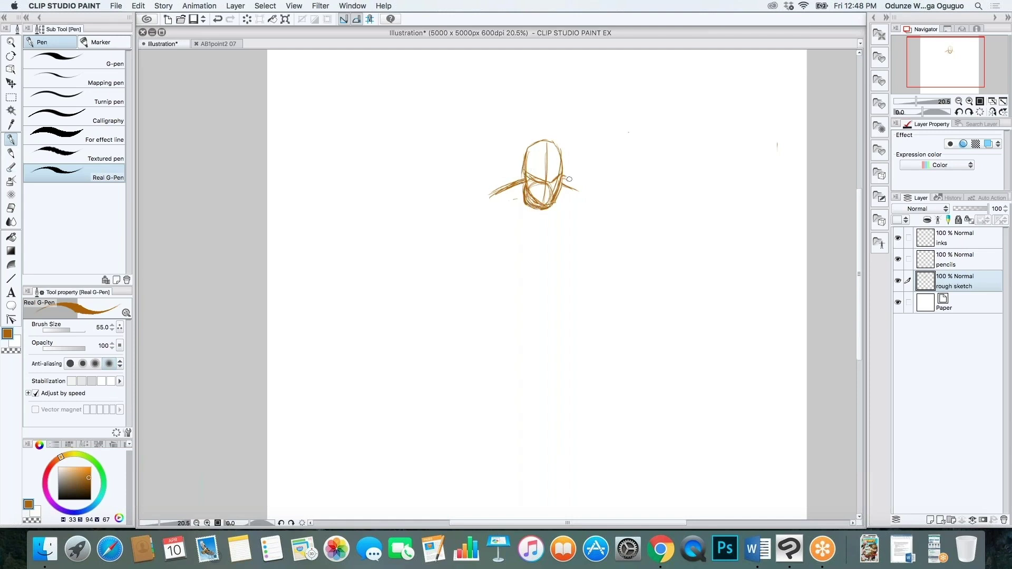
pyautogui.moveTo(559, 182)
pyautogui.mouseDown()
pyautogui.moveTo(579, 188)
pyautogui.moveTo(568, 178)
pyautogui.mouseUp()
# Step: Erase the stray shoulder strokes and rough in both shoulders as circles beside the low-set head
pyautogui.moveTo(482, 177)
pyautogui.mouseDown()
pyautogui.moveTo(596, 204)
pyautogui.moveTo(489, 208)
pyautogui.mouseUp()
pyautogui.press('e')
pyautogui.moveTo(592, 201)
pyautogui.mouseDown()
pyautogui.moveTo(586, 177)
pyautogui.moveTo(590, 190)
pyautogui.mouseUp()
pyautogui.moveTo(493, 180)
pyautogui.mouseDown()
pyautogui.moveTo(494, 206)
pyautogui.moveTo(565, 189)
pyautogui.moveTo(516, 184)
pyautogui.moveTo(488, 216)
pyautogui.mouseUp()
pyautogui.press('b')
pyautogui.moveTo(559, 172)
pyautogui.mouseDown()
pyautogui.moveTo(577, 168)
pyautogui.moveTo(586, 184)
pyautogui.mouseUp()
pyautogui.press('p')
pyautogui.moveTo(501, 188); pyautogui.dragTo(488, 217)
pyautogui.moveTo(563, 170)
pyautogui.mouseDown()
pyautogui.moveTo(581, 178)
pyautogui.moveTo(586, 200)
pyautogui.mouseUp()
pyautogui.moveTo(503, 191)
pyautogui.mouseDown()
pyautogui.moveTo(510, 218)
pyautogui.moveTo(509, 201)
pyautogui.moveTo(483, 212)
pyautogui.moveTo(518, 204)
pyautogui.moveTo(498, 200)
pyautogui.mouseUp()
# Step: Sketch the foreshortened chest as a tilted oval between the shoulders, with a side line and a small fist below it
pyautogui.moveTo(569, 177)
pyautogui.mouseDown()
pyautogui.moveTo(571, 211)
pyautogui.moveTo(539, 233)
pyautogui.moveTo(578, 204)
pyautogui.moveTo(529, 235)
pyautogui.mouseUp()
pyautogui.moveTo(575, 205)
pyautogui.mouseDown()
pyautogui.moveTo(503, 238)
pyautogui.moveTo(551, 227)
pyautogui.moveTo(532, 236)
pyautogui.moveTo(492, 208)
pyautogui.moveTo(500, 240)
pyautogui.moveTo(521, 234)
pyautogui.moveTo(502, 231)
pyautogui.moveTo(537, 209)
pyautogui.moveTo(547, 227)
pyautogui.moveTo(514, 239)
pyautogui.moveTo(522, 231)
pyautogui.moveTo(491, 210)
pyautogui.moveTo(571, 206)
pyautogui.moveTo(534, 230)
pyautogui.mouseUp()
pyautogui.moveTo(484, 232); pyautogui.dragTo(482, 257)
pyautogui.moveTo(546, 236)
pyautogui.mouseDown()
pyautogui.moveTo(535, 255)
pyautogui.moveTo(543, 262)
pyautogui.moveTo(558, 249)
pyautogui.moveTo(557, 268)
pyautogui.moveTo(537, 264)
pyautogui.moveTo(554, 260)
pyautogui.moveTo(554, 245)
pyautogui.moveTo(552, 262)
pyautogui.mouseUp()
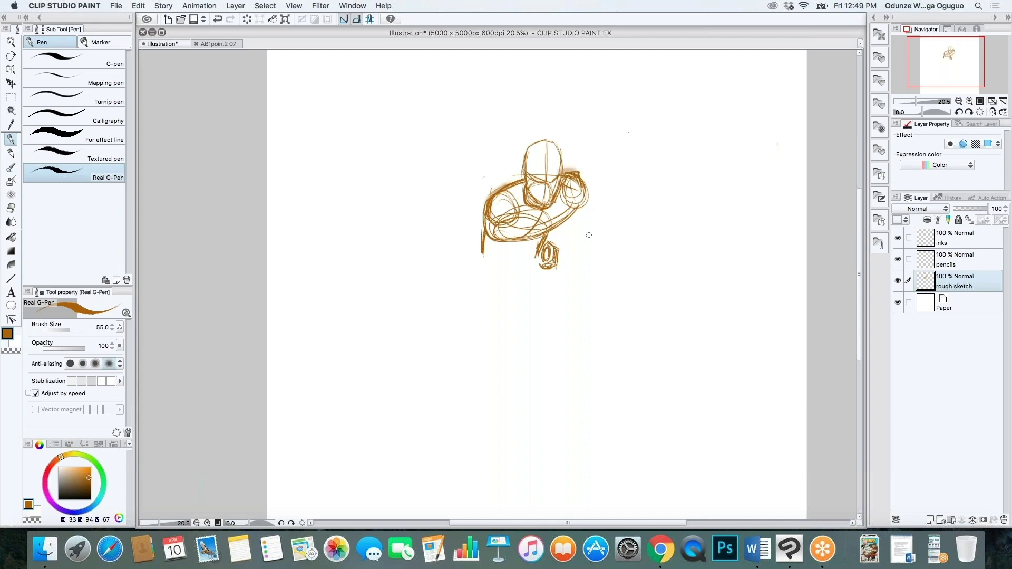
# Step: Sketch the bent arm joining the right-hand shoulder circle to the fist and shade its overlapping forms
pyautogui.moveTo(574, 204)
pyautogui.mouseDown()
pyautogui.moveTo(559, 222)
pyautogui.moveTo(564, 191)
pyautogui.moveTo(577, 194)
pyautogui.mouseUp()
pyautogui.moveTo(568, 235)
pyautogui.mouseDown()
pyautogui.moveTo(558, 245)
pyautogui.moveTo(582, 224)
pyautogui.moveTo(551, 240)
pyautogui.moveTo(581, 210)
pyautogui.moveTo(570, 212)
pyautogui.moveTo(554, 230)
pyautogui.moveTo(582, 223)
pyautogui.mouseUp()
pyautogui.moveTo(583, 218); pyautogui.dragTo(551, 242)
pyautogui.moveTo(587, 189)
pyautogui.mouseDown()
pyautogui.moveTo(586, 211)
pyautogui.moveTo(563, 216)
pyautogui.mouseUp()
pyautogui.moveTo(590, 204); pyautogui.dragTo(578, 214)
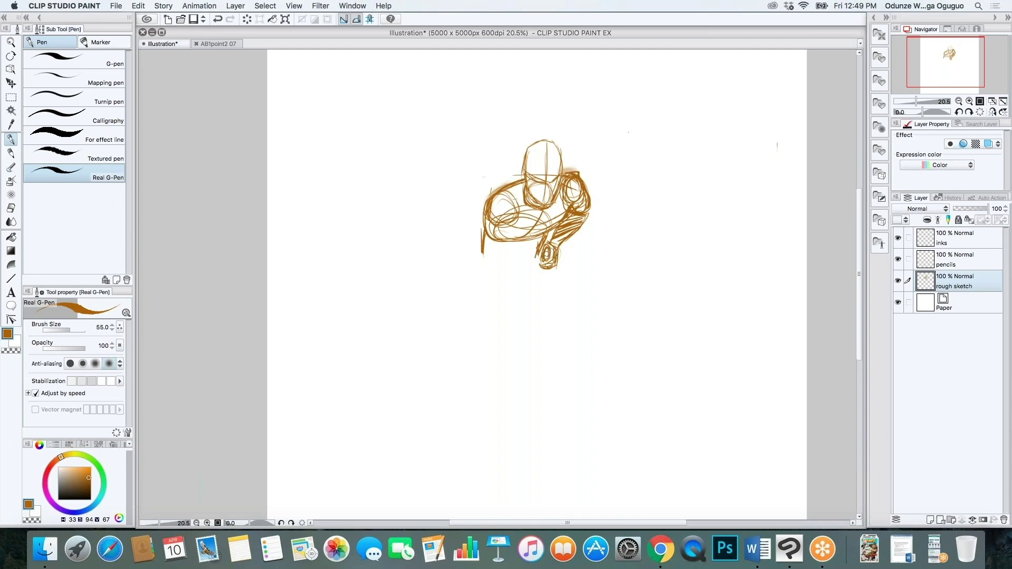
# Step: Sketch a long tapering sword blade running diagonally down from the fist, and add its handle and rounded hand forms
pyautogui.moveTo(535, 256)
pyautogui.mouseDown()
pyautogui.moveTo(402, 316)
pyautogui.moveTo(440, 311)
pyautogui.mouseUp()
pyautogui.moveTo(547, 254); pyautogui.dragTo(404, 318)
pyautogui.moveTo(456, 288); pyautogui.dragTo(410, 315)
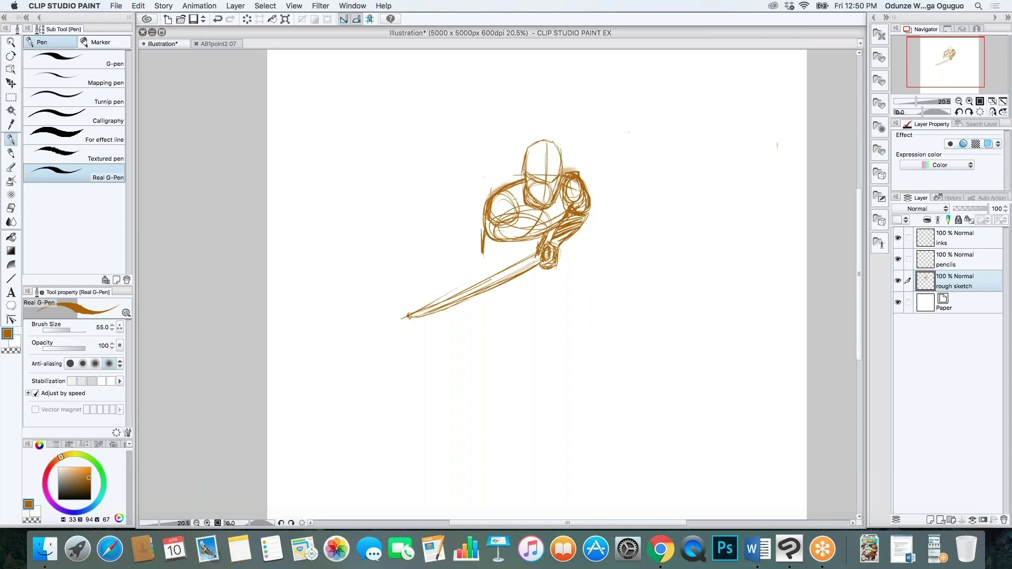
pyautogui.moveTo(543, 252)
pyautogui.mouseDown()
pyautogui.moveTo(608, 218)
pyautogui.moveTo(606, 232)
pyautogui.moveTo(556, 258)
pyautogui.mouseUp()
pyautogui.moveTo(567, 232)
pyautogui.mouseDown()
pyautogui.moveTo(591, 245)
pyautogui.moveTo(587, 230)
pyautogui.moveTo(569, 252)
pyautogui.moveTo(592, 234)
pyautogui.mouseUp()
pyautogui.moveTo(547, 237)
pyautogui.mouseDown()
pyautogui.moveTo(560, 259)
pyautogui.moveTo(539, 247)
pyautogui.moveTo(551, 241)
pyautogui.mouseUp()
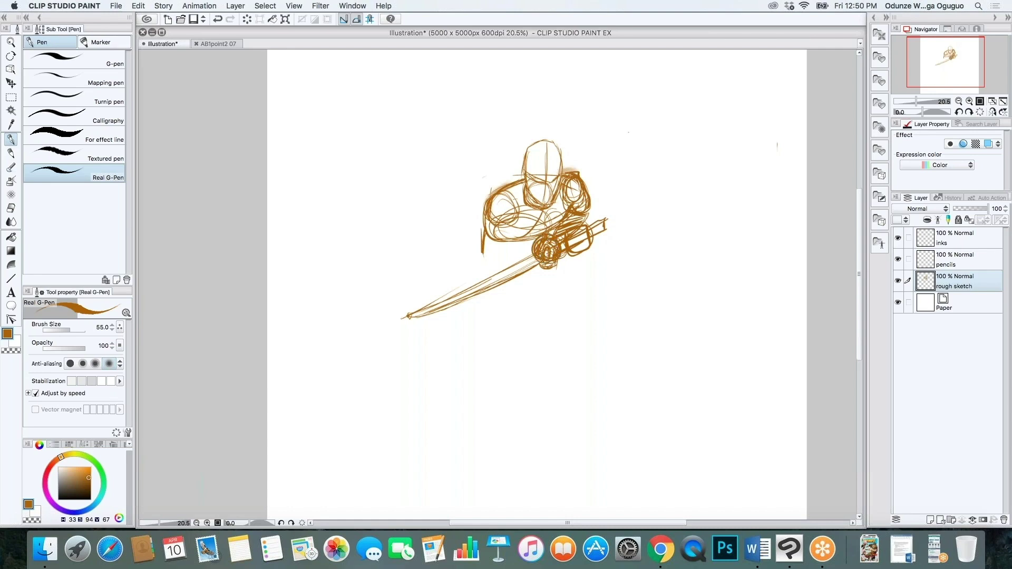
# Step: Draw the other arm across the chest toward the sword handle and erase the construction lines it overlaps
pyautogui.moveTo(511, 206)
pyautogui.mouseDown()
pyautogui.moveTo(551, 236)
pyautogui.moveTo(532, 255)
pyautogui.mouseUp()
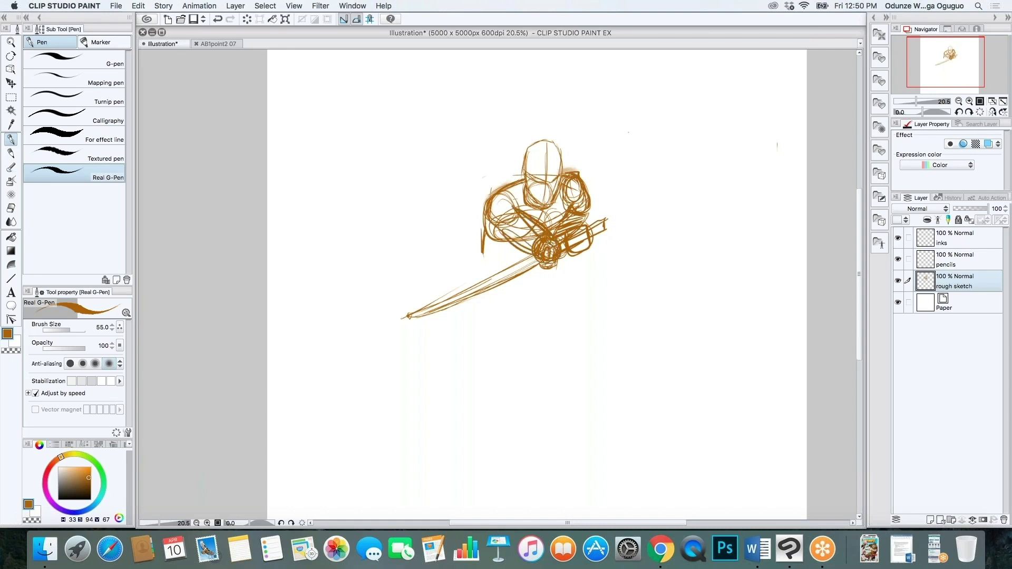
pyautogui.press('e')
pyautogui.moveTo(543, 216)
pyautogui.mouseDown()
pyautogui.moveTo(503, 250)
pyautogui.moveTo(548, 255)
pyautogui.moveTo(556, 221)
pyautogui.moveTo(550, 247)
pyautogui.moveTo(576, 237)
pyautogui.mouseUp()
pyautogui.press('b')
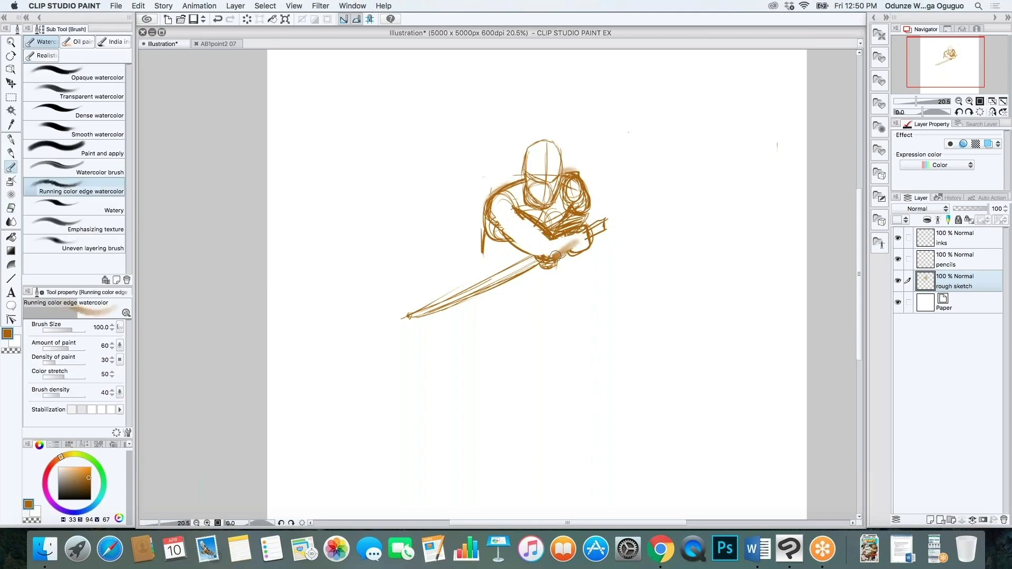
pyautogui.press('super+z')
pyautogui.press('p')
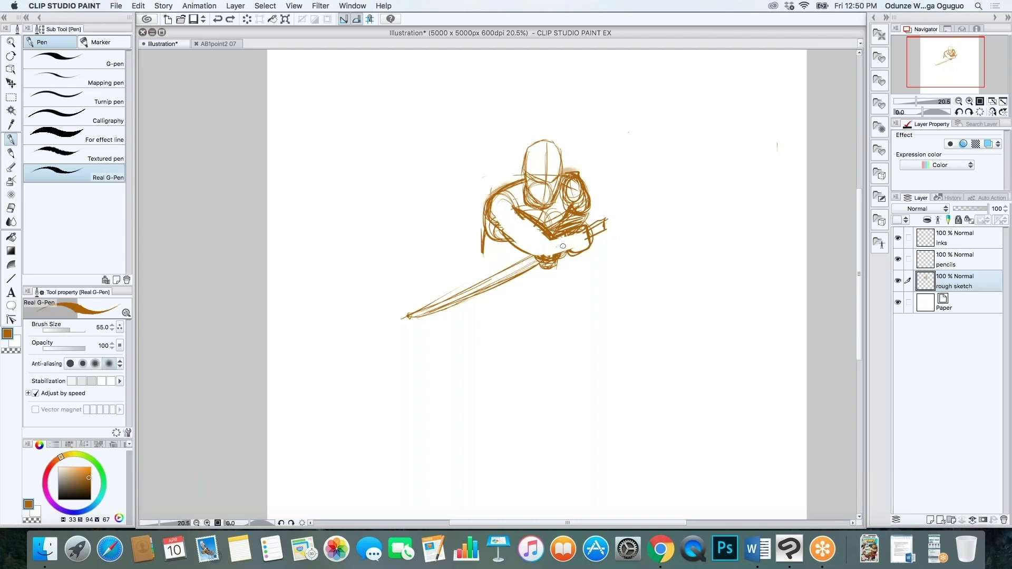
# Step: Add finger lines to the hand gripping the sword handle and clean up the forearm's overlapping lines
pyautogui.moveTo(566, 246)
pyautogui.mouseDown()
pyautogui.moveTo(579, 240)
pyautogui.moveTo(568, 242)
pyautogui.mouseUp()
pyautogui.press('e')
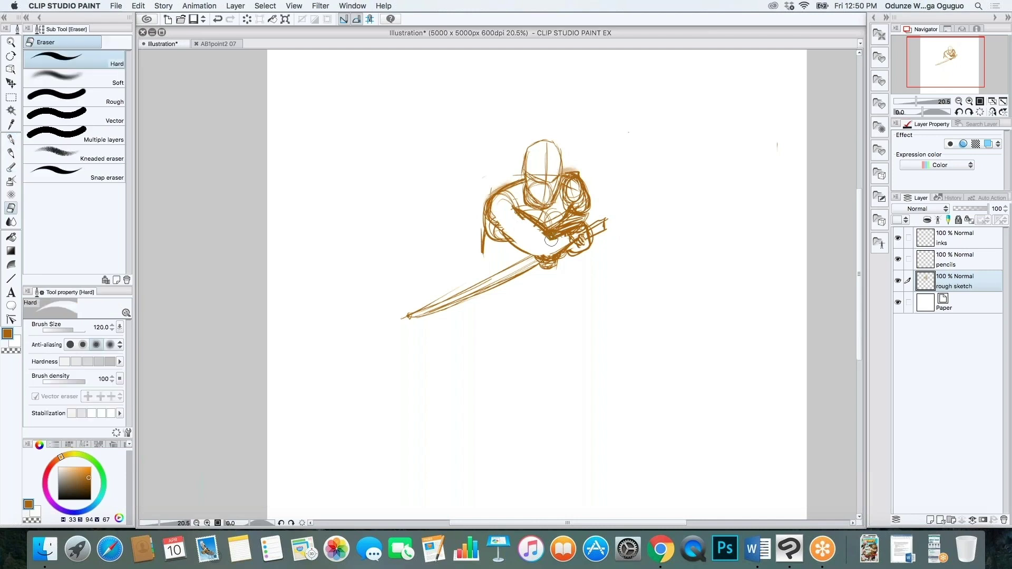
pyautogui.press('b')
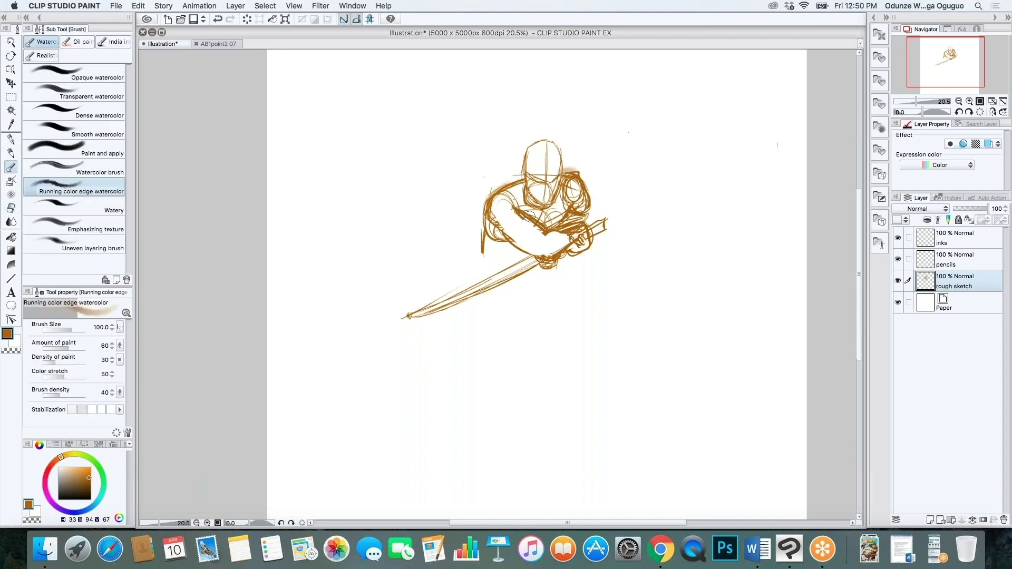
pyautogui.press('p')
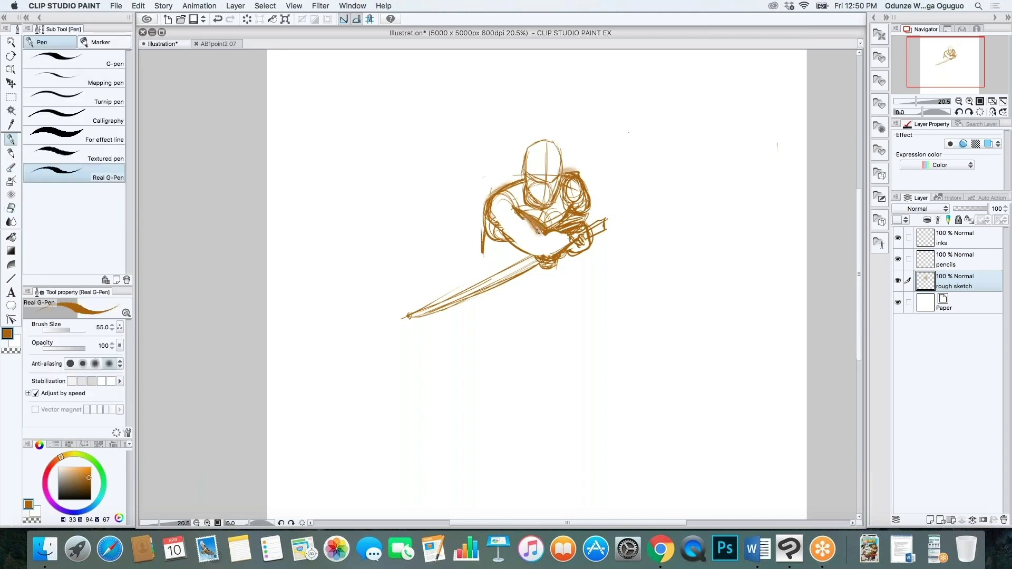
# Step: Redraw the overlapping contours of the bent arm crossing the torso and erase the construction lines inside it
pyautogui.moveTo(528, 246); pyautogui.dragTo(552, 249)
pyautogui.moveTo(490, 218); pyautogui.dragTo(517, 219)
pyautogui.press('e')
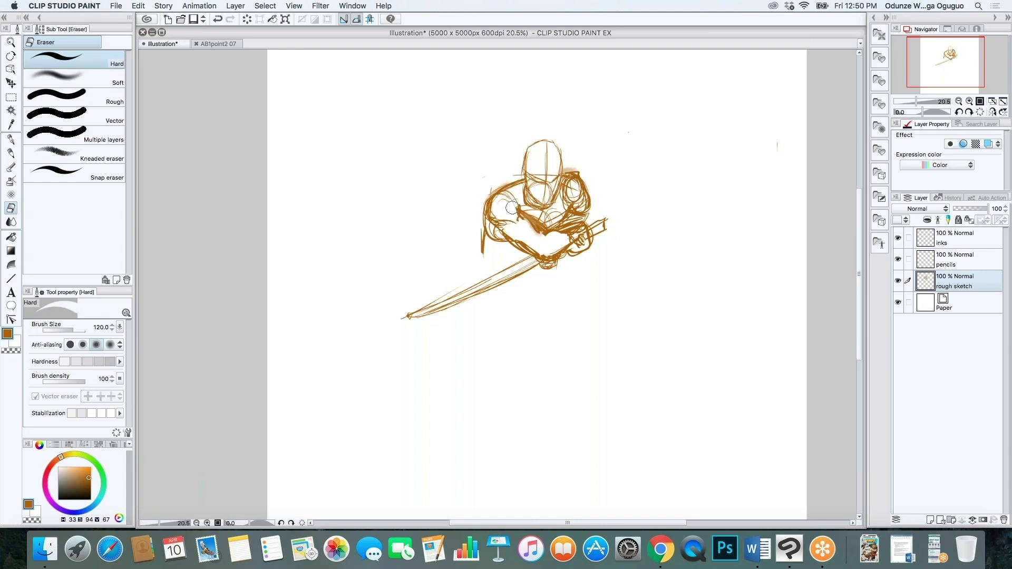
pyautogui.press('b')
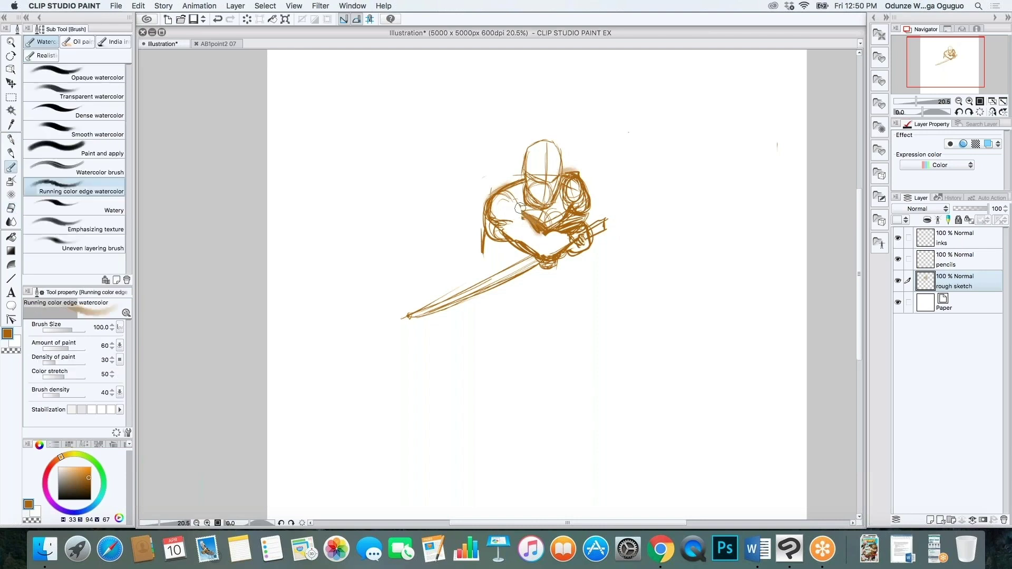
pyautogui.press('p')
pyautogui.moveTo(522, 220); pyautogui.dragTo(507, 195)
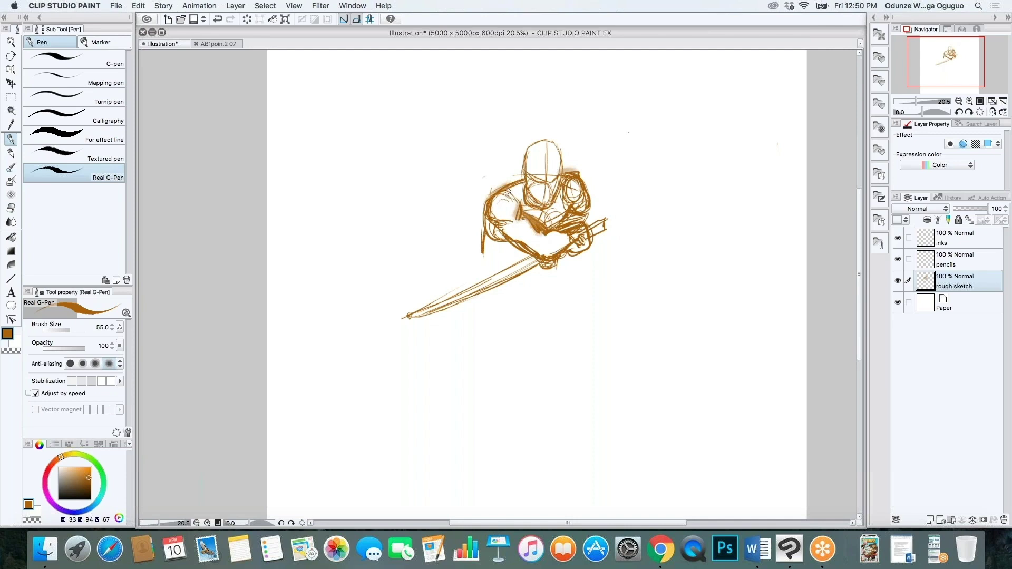
pyautogui.moveTo(545, 254); pyautogui.dragTo(568, 234)
# Step: Erase the blade section crossing the body and sketch the torso's side down to a rounded waist
pyautogui.moveTo(490, 223)
pyautogui.mouseDown()
pyautogui.moveTo(483, 259)
pyautogui.moveTo(541, 268)
pyautogui.moveTo(490, 282)
pyautogui.moveTo(503, 271)
pyautogui.moveTo(467, 293)
pyautogui.mouseUp()
pyautogui.press('e')
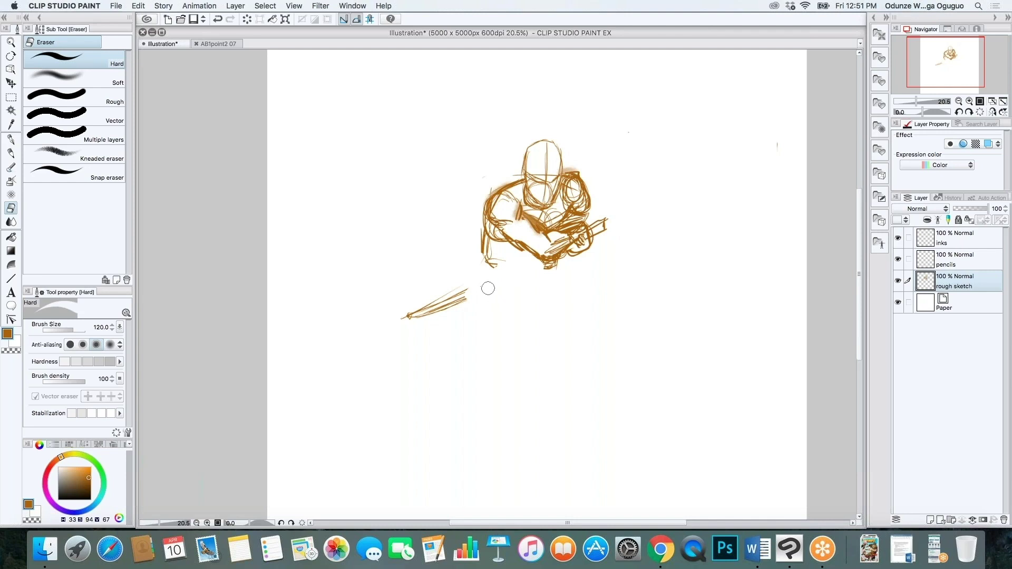
pyautogui.press('p')
pyautogui.moveTo(490, 257)
pyautogui.mouseDown()
pyautogui.moveTo(543, 262)
pyautogui.moveTo(532, 261)
pyautogui.moveTo(611, 295)
pyautogui.mouseUp()
# Step: Sketch the front thigh's upper contour from the waist and fill in the sword handle with heavy strokes
pyautogui.moveTo(553, 263); pyautogui.dragTo(616, 304)
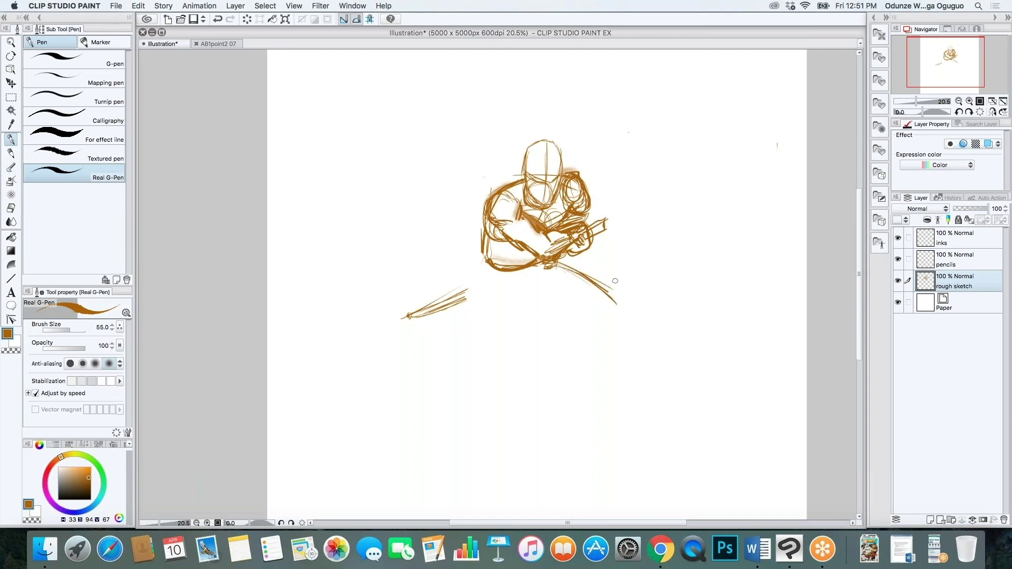
pyautogui.moveTo(589, 227); pyautogui.dragTo(614, 215)
pyautogui.moveTo(571, 251); pyautogui.dragTo(583, 243)
# Step: Sketch the rear leg stretching diagonally back from the hip and add the bent front leg's shin
pyautogui.moveTo(524, 291)
pyautogui.mouseDown()
pyautogui.moveTo(611, 319)
pyautogui.moveTo(504, 286)
pyautogui.moveTo(515, 290)
pyautogui.moveTo(456, 287)
pyautogui.moveTo(445, 303)
pyautogui.mouseUp()
pyautogui.moveTo(481, 260); pyautogui.dragTo(417, 338)
pyautogui.moveTo(514, 290); pyautogui.dragTo(442, 331)
pyautogui.moveTo(493, 270); pyautogui.dragTo(506, 296)
pyautogui.moveTo(480, 319); pyautogui.dragTo(447, 335)
pyautogui.moveTo(495, 261)
pyautogui.mouseDown()
pyautogui.moveTo(589, 274)
pyautogui.moveTo(524, 289)
pyautogui.mouseUp()
pyautogui.moveTo(588, 308)
pyautogui.mouseDown()
pyautogui.moveTo(612, 303)
pyautogui.moveTo(600, 309)
pyautogui.moveTo(603, 335)
pyautogui.moveTo(612, 313)
pyautogui.moveTo(583, 359)
pyautogui.moveTo(572, 334)
pyautogui.moveTo(576, 363)
pyautogui.mouseUp()
# Step: Sketch long, loose horizontal ground strokes beneath the legs
pyautogui.moveTo(332, 404)
pyautogui.mouseDown()
pyautogui.moveTo(448, 400)
pyautogui.moveTo(673, 413)
pyautogui.mouseUp()
pyautogui.moveTo(352, 406); pyautogui.dragTo(662, 405)
pyautogui.moveTo(658, 405); pyautogui.dragTo(456, 393)
pyautogui.moveTo(308, 393)
pyautogui.mouseDown()
pyautogui.moveTo(688, 387)
pyautogui.moveTo(281, 382)
pyautogui.mouseUp()
pyautogui.moveTo(632, 380); pyautogui.dragTo(365, 379)
pyautogui.moveTo(468, 391); pyautogui.dragTo(583, 384)
# Step: Strengthen the rear leg's knee and calf contours and the front shin's inner edge
pyautogui.moveTo(430, 320)
pyautogui.mouseDown()
pyautogui.moveTo(360, 373)
pyautogui.moveTo(449, 329)
pyautogui.mouseUp()
pyautogui.moveTo(392, 362); pyautogui.dragTo(458, 328)
pyautogui.moveTo(587, 313); pyautogui.dragTo(567, 355)
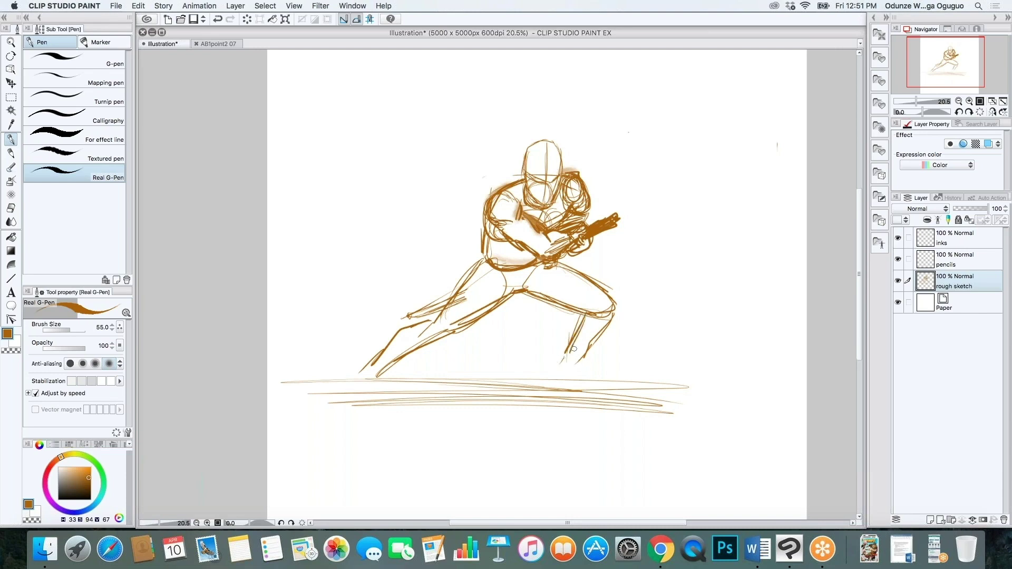
# Step: Add a slightly slanted ground line under the front foot and thicken the nearer ground line under the rear foot
pyautogui.moveTo(459, 364); pyautogui.dragTo(652, 367)
pyautogui.moveTo(407, 356); pyautogui.dragTo(670, 374)
pyautogui.moveTo(300, 357); pyautogui.dragTo(623, 369)
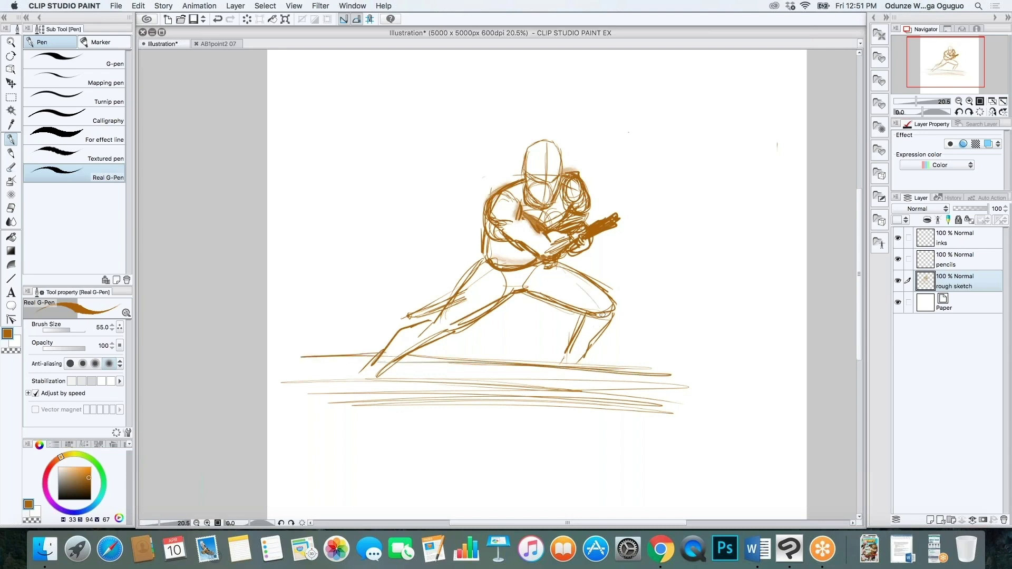
pyautogui.moveTo(348, 383)
pyautogui.mouseDown()
pyautogui.moveTo(665, 415)
pyautogui.moveTo(388, 386)
pyautogui.moveTo(576, 400)
pyautogui.moveTo(494, 385)
pyautogui.moveTo(627, 404)
pyautogui.mouseUp()
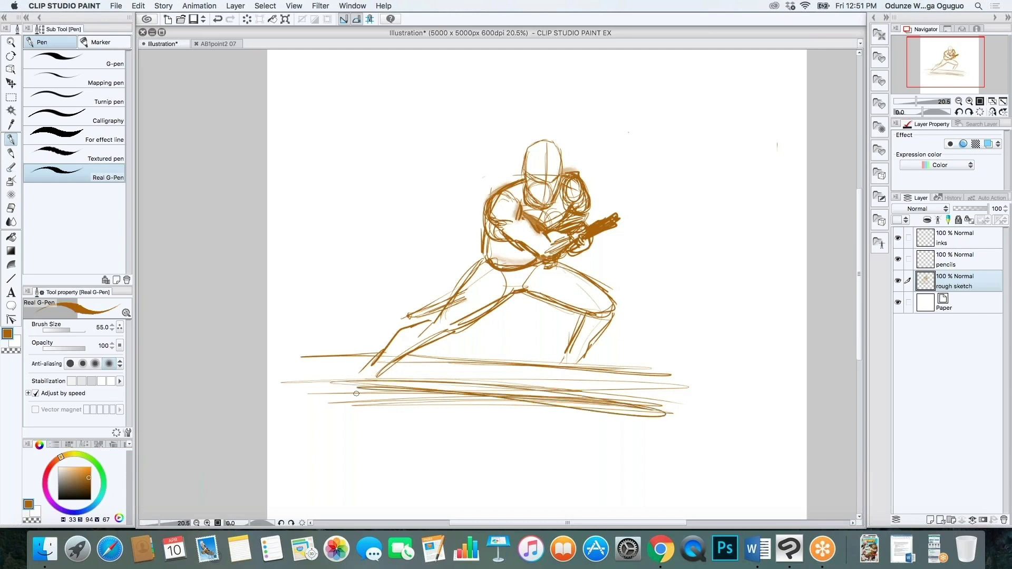
pyautogui.moveTo(342, 388); pyautogui.dragTo(663, 403)
# Step: Sketch the front foot and the foreshortened rear foot, and circle the rear foot loosely
pyautogui.moveTo(559, 359); pyautogui.dragTo(605, 367)
pyautogui.moveTo(385, 372)
pyautogui.mouseDown()
pyautogui.moveTo(372, 363)
pyautogui.moveTo(361, 382)
pyautogui.moveTo(383, 384)
pyautogui.moveTo(362, 384)
pyautogui.moveTo(384, 395)
pyautogui.mouseUp()
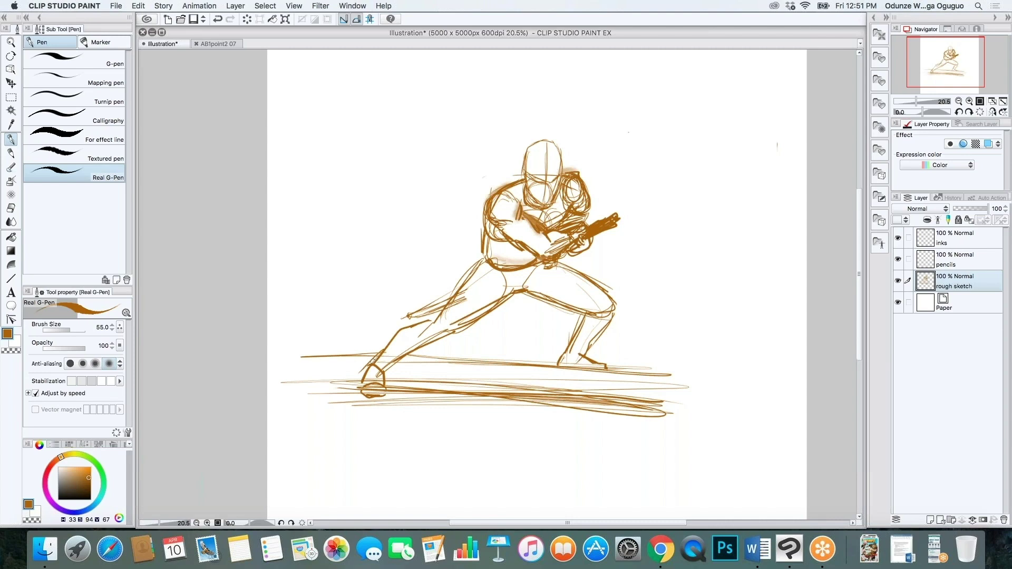
pyautogui.moveTo(387, 352)
pyautogui.mouseDown()
pyautogui.moveTo(354, 387)
pyautogui.moveTo(392, 379)
pyautogui.mouseUp()
# Step: Draw an enlarged foot study beside the figure, with lower leg, ankle circle, heel, arch and toes
pyautogui.moveTo(333, 169); pyautogui.dragTo(328, 222)
pyautogui.moveTo(367, 173)
pyautogui.mouseDown()
pyautogui.moveTo(360, 224)
pyautogui.moveTo(325, 226)
pyautogui.moveTo(327, 258)
pyautogui.mouseUp()
pyautogui.moveTo(326, 224)
pyautogui.mouseDown()
pyautogui.moveTo(306, 253)
pyautogui.moveTo(323, 262)
pyautogui.mouseUp()
pyautogui.moveTo(359, 224); pyautogui.dragTo(391, 247)
pyautogui.moveTo(358, 224)
pyautogui.mouseDown()
pyautogui.moveTo(338, 269)
pyautogui.moveTo(387, 262)
pyautogui.moveTo(334, 267)
pyautogui.mouseUp()
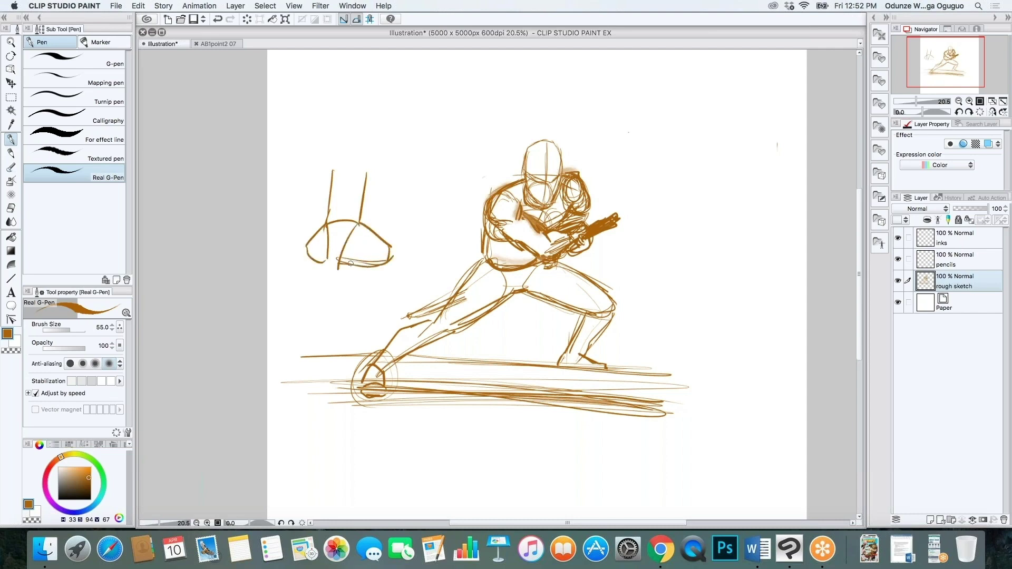
pyautogui.moveTo(340, 218)
pyautogui.mouseDown()
pyautogui.moveTo(337, 238)
pyautogui.moveTo(406, 245)
pyautogui.moveTo(418, 257)
pyautogui.moveTo(393, 262)
pyautogui.mouseUp()
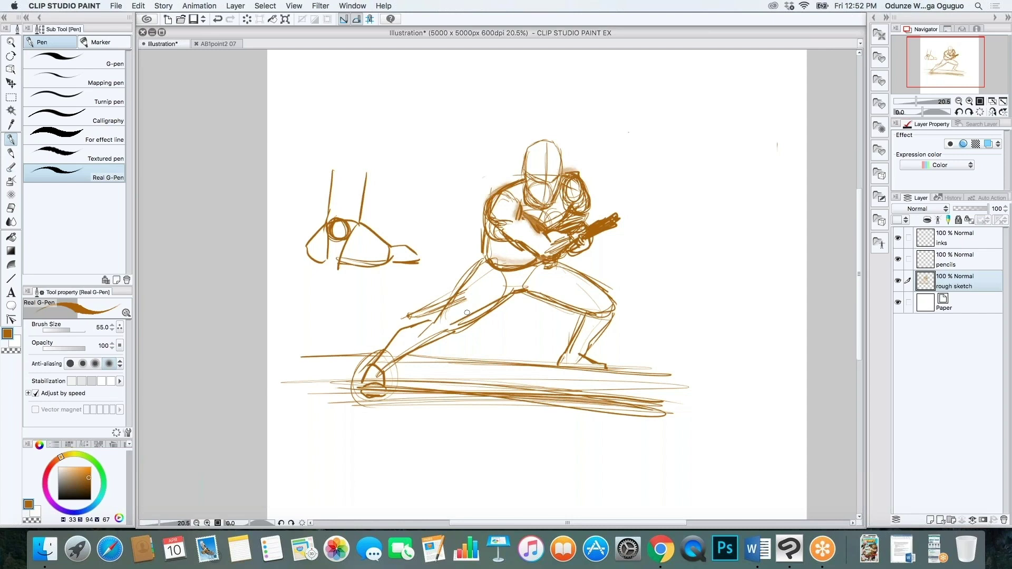
# Step: Add a knee circle and inner form lines to the rear leg and refine its foot
pyautogui.moveTo(502, 278); pyautogui.dragTo(447, 322)
pyautogui.moveTo(491, 274)
pyautogui.mouseDown()
pyautogui.moveTo(433, 332)
pyautogui.moveTo(431, 323)
pyautogui.moveTo(452, 337)
pyautogui.moveTo(460, 316)
pyautogui.moveTo(372, 368)
pyautogui.mouseUp()
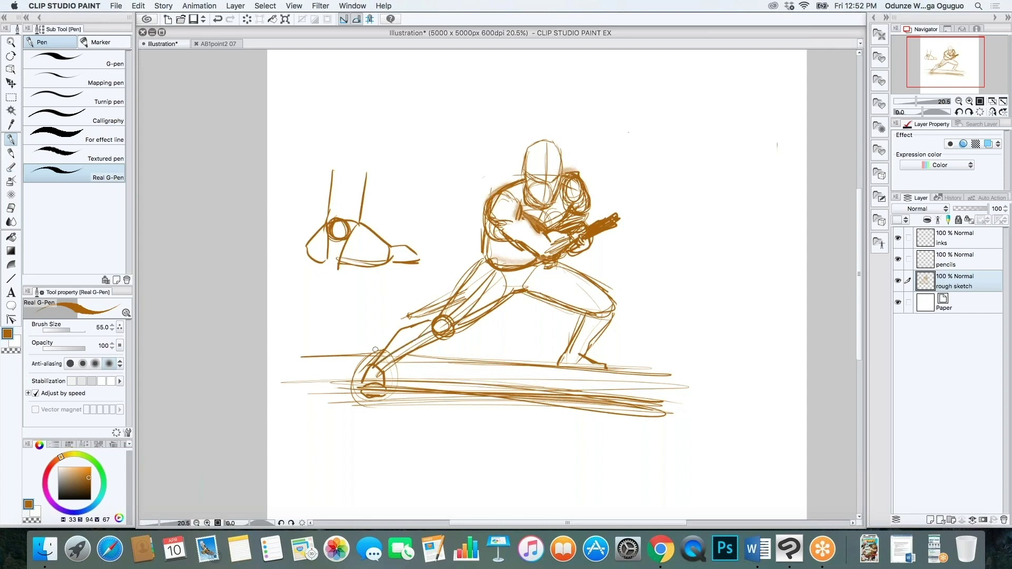
pyautogui.moveTo(352, 223); pyautogui.dragTo(389, 243)
pyautogui.moveTo(373, 368); pyautogui.dragTo(377, 378)
pyautogui.moveTo(389, 391)
pyautogui.mouseDown()
pyautogui.moveTo(364, 399)
pyautogui.moveTo(391, 398)
pyautogui.mouseUp()
# Step: Hatch the front shin and loop a large loose ellipse around the whole figure
pyautogui.moveTo(598, 313)
pyautogui.mouseDown()
pyautogui.moveTo(606, 316)
pyautogui.moveTo(577, 329)
pyautogui.moveTo(562, 363)
pyautogui.mouseUp()
pyautogui.moveTo(582, 116)
pyautogui.mouseDown()
pyautogui.moveTo(524, 436)
pyautogui.moveTo(477, 93)
pyautogui.mouseUp()
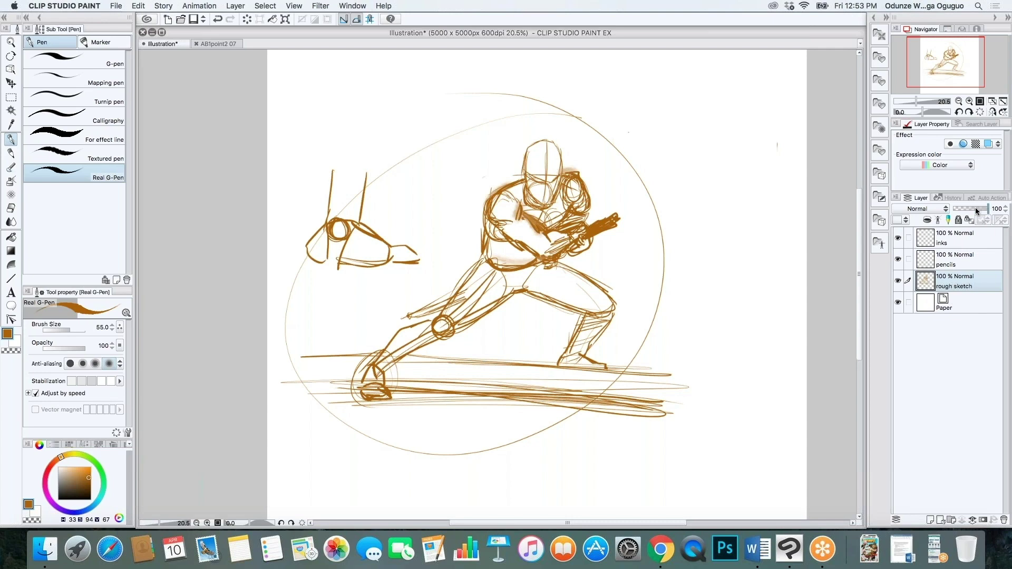
# Step: Lower the rough sketch layer's opacity to 30% and activate the pencils layer with a slightly darker brown
pyautogui.click(1004, 211)
pyautogui.click(998, 209)
pyautogui.write('30')
pyautogui.press('Return')
pyautogui.click(976, 258)
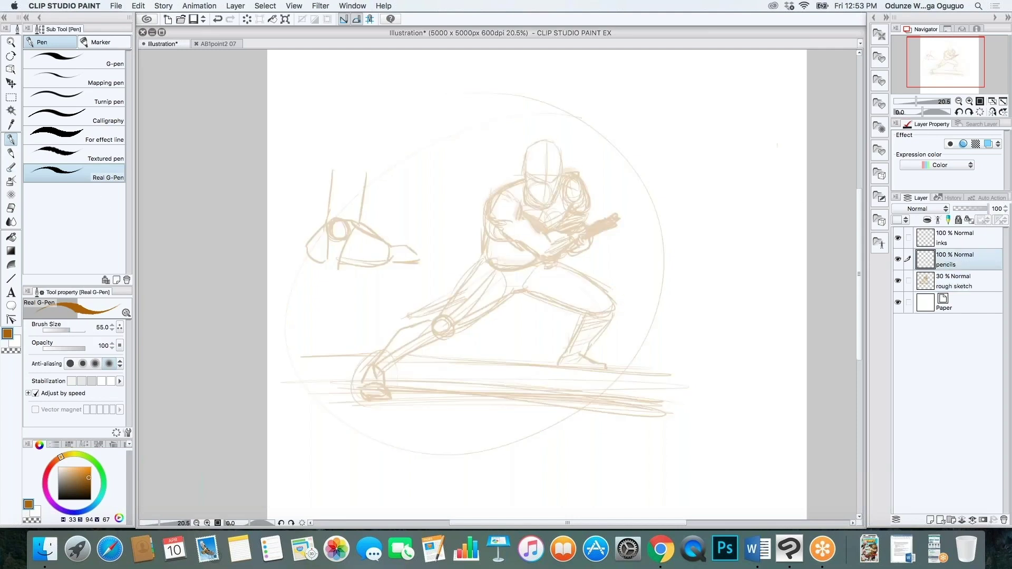
pyautogui.click(89, 479)
# Step: Draw the frowning eyes and brows, nose and mouth over the rough head on the pencils layer
pyautogui.scroll(5, 532, 138)
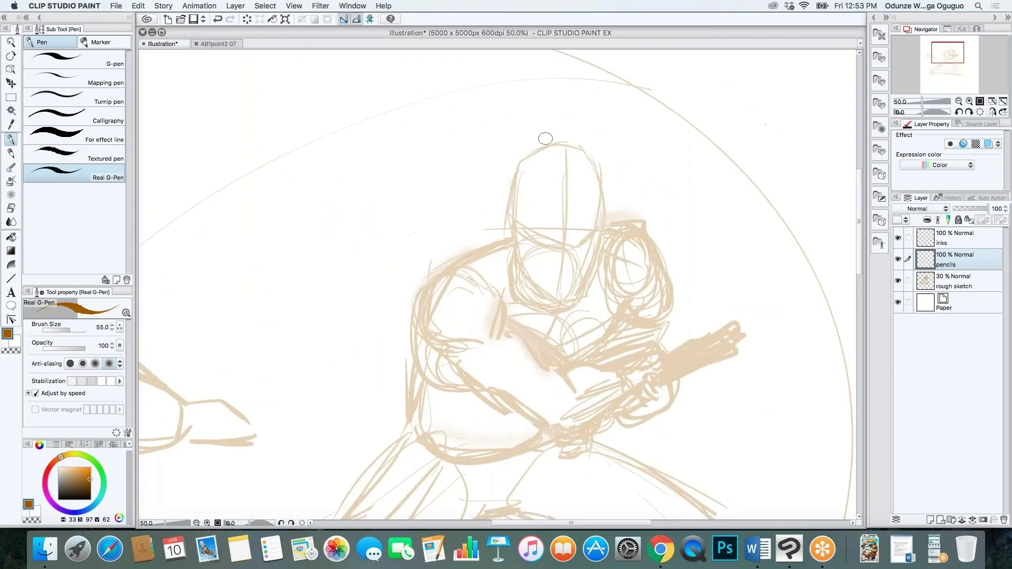
pyautogui.scroll(-5, 546, 138)
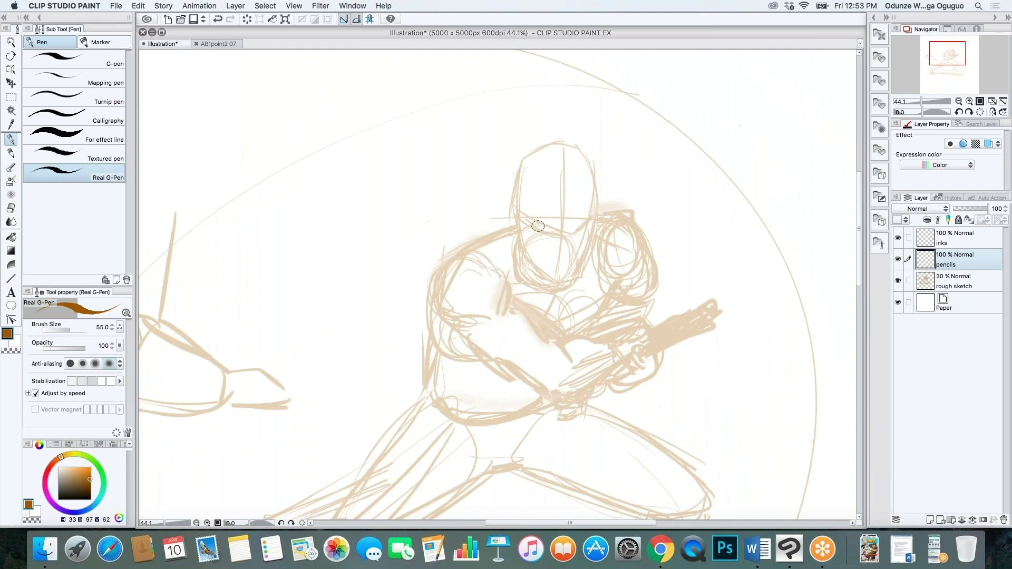
pyautogui.moveTo(533, 227)
pyautogui.mouseDown()
pyautogui.moveTo(537, 231)
pyautogui.moveTo(583, 228)
pyautogui.moveTo(567, 231)
pyautogui.moveTo(551, 262)
pyautogui.mouseUp()
pyautogui.moveTo(536, 221)
pyautogui.mouseDown()
pyautogui.moveTo(549, 230)
pyautogui.moveTo(586, 223)
pyautogui.mouseUp()
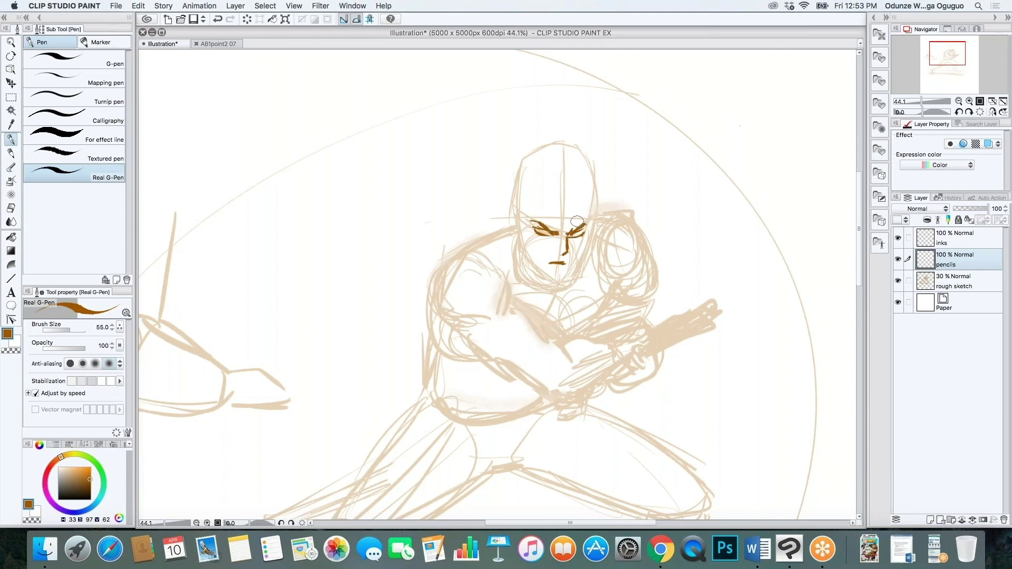
# Step: Draw spiky bangs over the forehead, the ear, and the cheek and jaw contours
pyautogui.moveTo(534, 190)
pyautogui.mouseDown()
pyautogui.moveTo(564, 234)
pyautogui.moveTo(596, 219)
pyautogui.mouseUp()
pyautogui.moveTo(512, 199)
pyautogui.mouseDown()
pyautogui.moveTo(508, 221)
pyautogui.moveTo(542, 270)
pyautogui.mouseUp()
pyautogui.moveTo(589, 230); pyautogui.dragTo(565, 274)
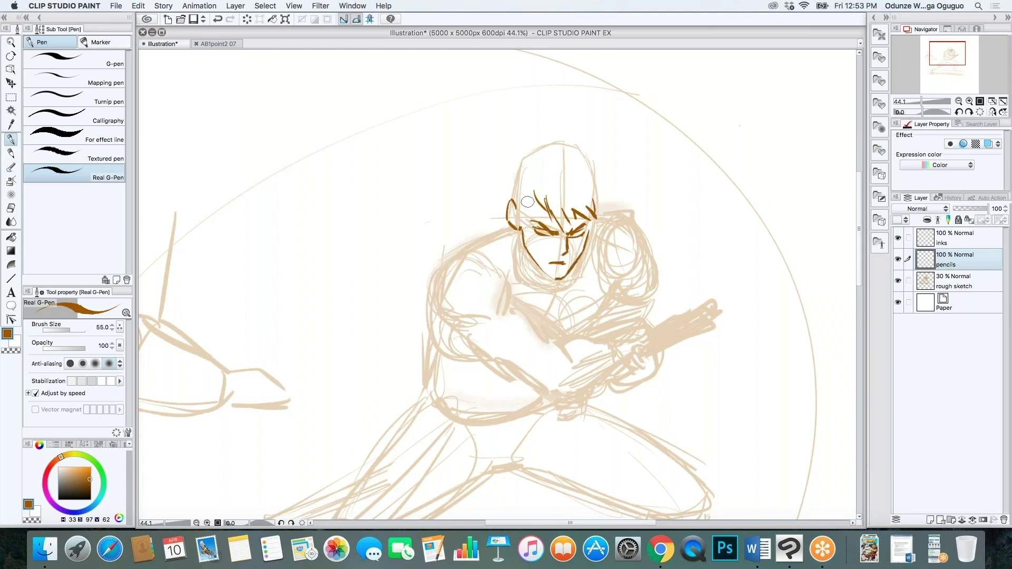
pyautogui.moveTo(527, 200); pyautogui.dragTo(524, 205)
# Step: Draw a spiky topknot, the hair's outer contour and side locks, and add facial shading lines
pyautogui.moveTo(545, 140)
pyautogui.mouseDown()
pyautogui.moveTo(506, 127)
pyautogui.moveTo(495, 143)
pyautogui.moveTo(521, 146)
pyautogui.moveTo(564, 124)
pyautogui.moveTo(557, 144)
pyautogui.moveTo(531, 153)
pyautogui.moveTo(575, 152)
pyautogui.moveTo(605, 199)
pyautogui.mouseUp()
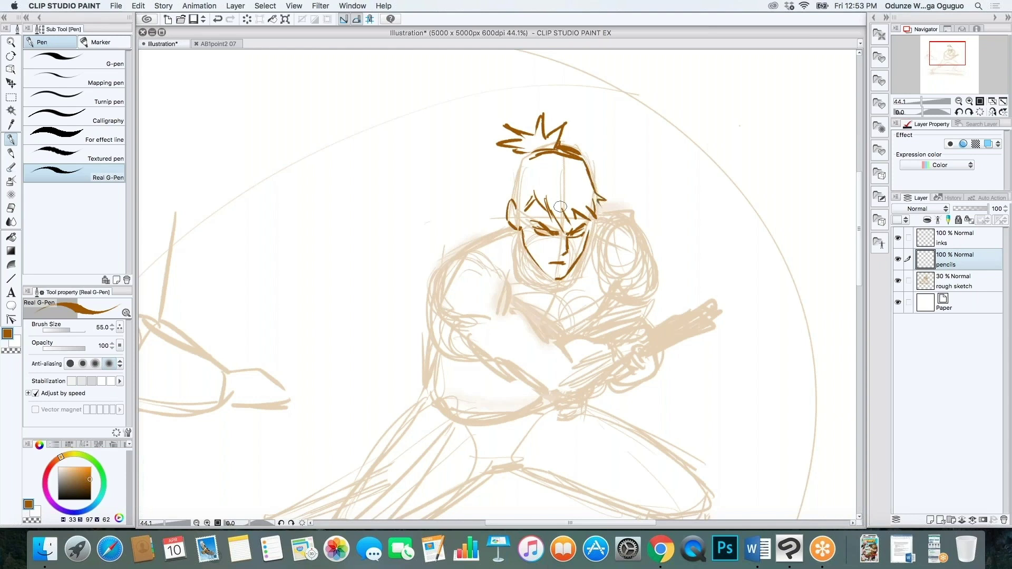
pyautogui.moveTo(527, 156)
pyautogui.mouseDown()
pyautogui.moveTo(514, 207)
pyautogui.moveTo(512, 195)
pyautogui.moveTo(526, 190)
pyautogui.moveTo(525, 242)
pyautogui.mouseUp()
pyautogui.moveTo(594, 212); pyautogui.dragTo(579, 250)
pyautogui.moveTo(521, 212)
pyautogui.mouseDown()
pyautogui.moveTo(529, 245)
pyautogui.moveTo(550, 257)
pyautogui.mouseUp()
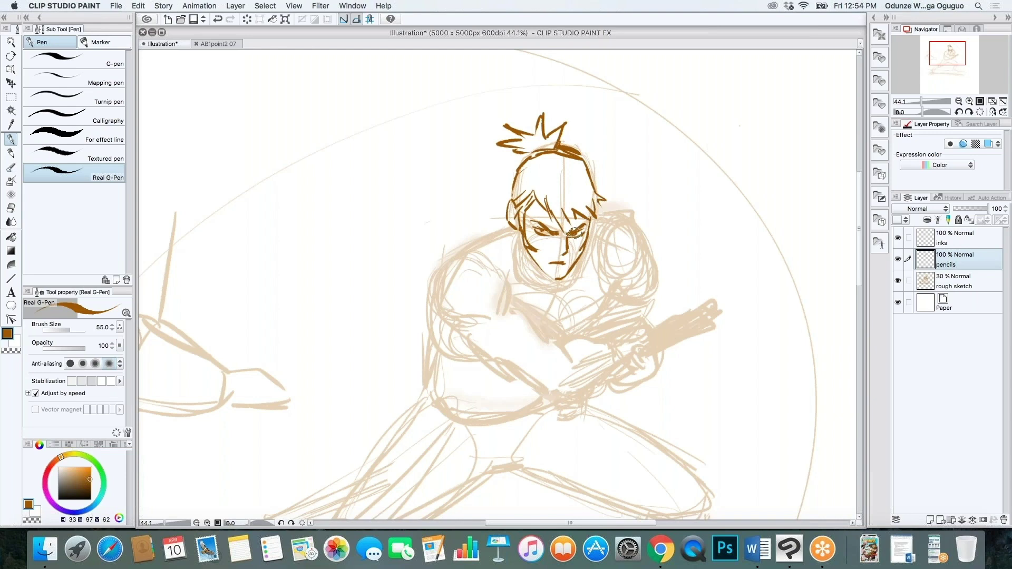
# Step: Mark the chin and the area below the ear, and draw the robe's diagonal collar edge
pyautogui.moveTo(551, 279)
pyautogui.mouseDown()
pyautogui.moveTo(530, 253)
pyautogui.moveTo(565, 330)
pyautogui.moveTo(511, 244)
pyautogui.moveTo(519, 227)
pyautogui.moveTo(514, 241)
pyautogui.mouseUp()
pyautogui.click(517, 240)
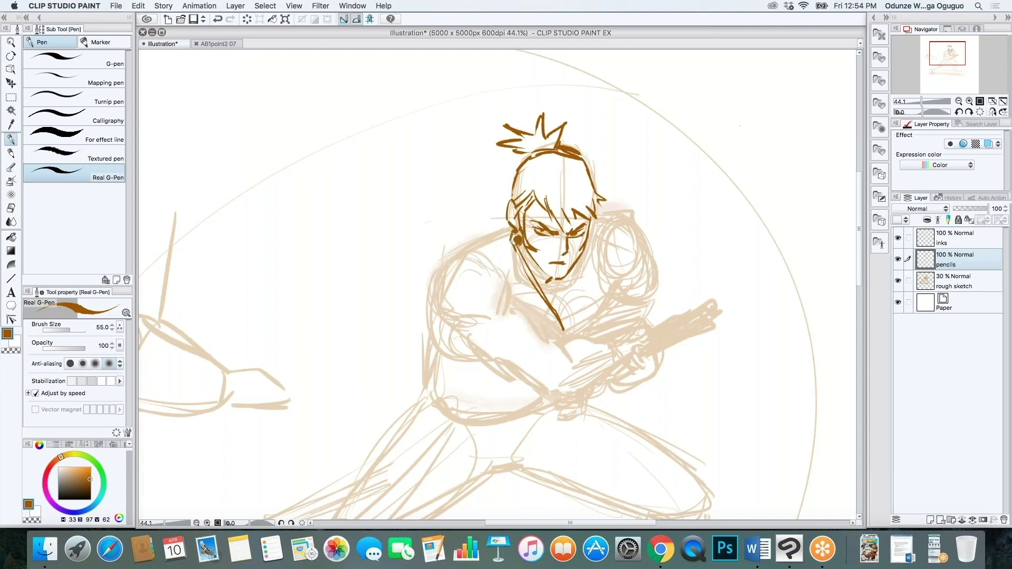
pyautogui.moveTo(499, 237); pyautogui.dragTo(505, 233)
pyautogui.moveTo(593, 223); pyautogui.dragTo(596, 232)
# Step: Outline the shoulders, the second collar edge and the flaring sleeve on the sword-handle side
pyautogui.moveTo(626, 242)
pyautogui.mouseDown()
pyautogui.moveTo(625, 307)
pyautogui.moveTo(601, 332)
pyautogui.mouseUp()
pyautogui.moveTo(617, 254); pyautogui.dragTo(610, 307)
pyautogui.moveTo(479, 244); pyautogui.dragTo(436, 320)
pyautogui.moveTo(499, 238); pyautogui.dragTo(431, 294)
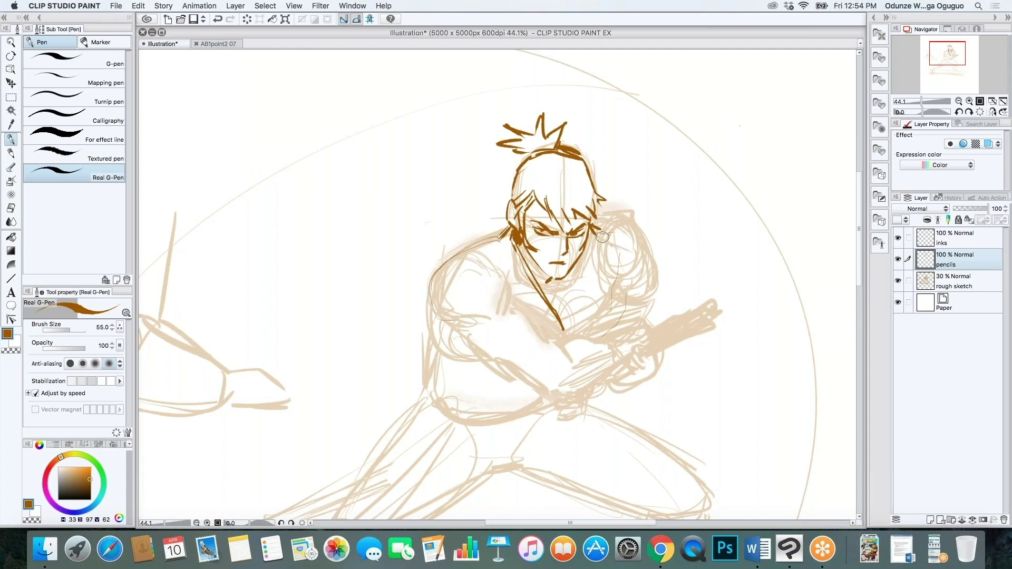
pyautogui.moveTo(593, 226)
pyautogui.mouseDown()
pyautogui.moveTo(620, 244)
pyautogui.moveTo(599, 234)
pyautogui.moveTo(619, 284)
pyautogui.moveTo(585, 327)
pyautogui.mouseUp()
pyautogui.moveTo(619, 245)
pyautogui.mouseDown()
pyautogui.moveTo(635, 271)
pyautogui.moveTo(661, 238)
pyautogui.moveTo(700, 223)
pyautogui.moveTo(676, 297)
pyautogui.moveTo(663, 305)
pyautogui.mouseUp()
# Step: Draw the armpit folds and upper-arm contours of the arm crossing the chest
pyautogui.moveTo(495, 257); pyautogui.dragTo(507, 300)
pyautogui.moveTo(500, 261); pyautogui.dragTo(511, 303)
pyautogui.moveTo(448, 272); pyautogui.dragTo(456, 326)
pyautogui.moveTo(444, 273); pyautogui.dragTo(456, 331)
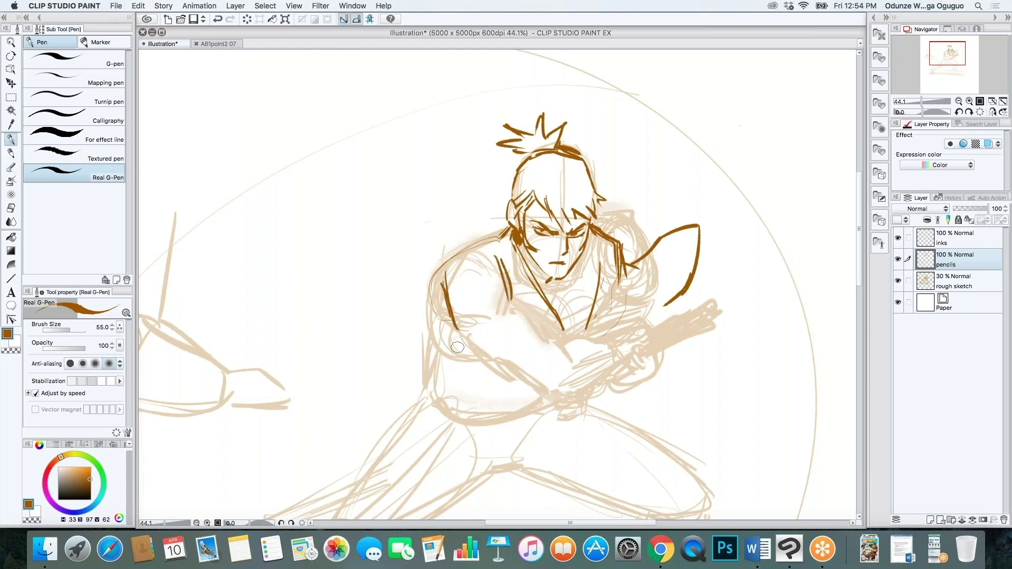
pyautogui.moveTo(528, 302); pyautogui.dragTo(473, 299)
pyautogui.moveTo(532, 317)
pyautogui.mouseDown()
pyautogui.moveTo(556, 333)
pyautogui.moveTo(574, 363)
pyautogui.mouseUp()
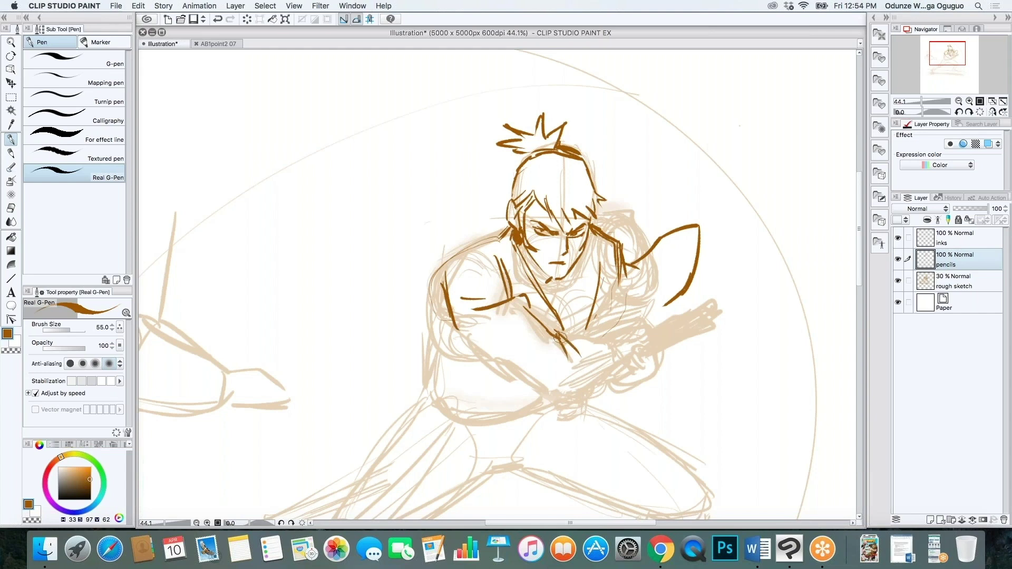
# Step: Draw the wide draped sleeve hanging below the crossing arm, with fold lines along its opening
pyautogui.press('b')
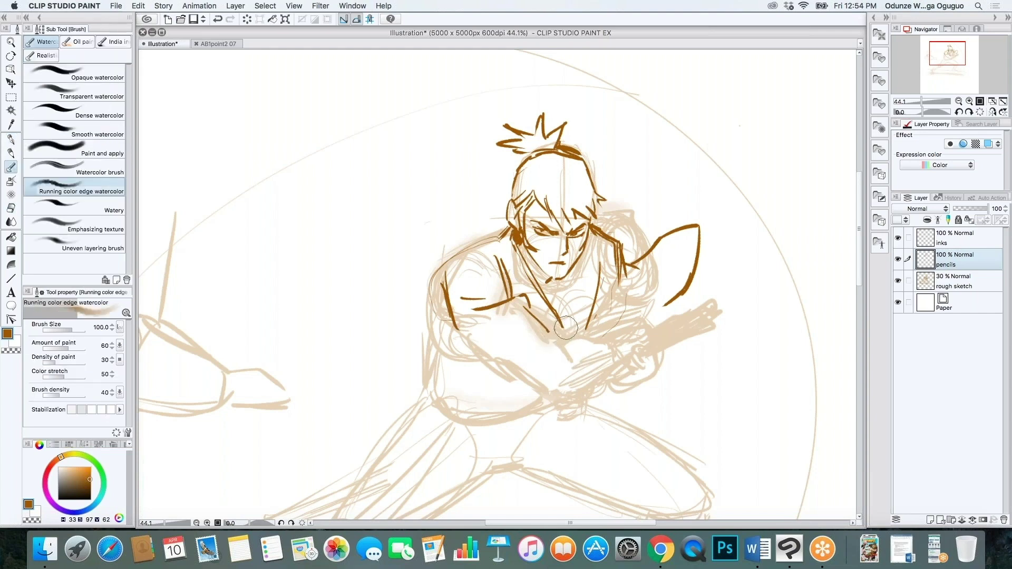
pyautogui.press('p')
pyautogui.moveTo(560, 338)
pyautogui.mouseDown()
pyautogui.moveTo(532, 325)
pyautogui.moveTo(484, 334)
pyautogui.moveTo(467, 365)
pyautogui.moveTo(443, 375)
pyautogui.mouseUp()
pyautogui.moveTo(457, 326)
pyautogui.mouseDown()
pyautogui.moveTo(407, 387)
pyautogui.moveTo(443, 405)
pyautogui.moveTo(512, 385)
pyautogui.mouseUp()
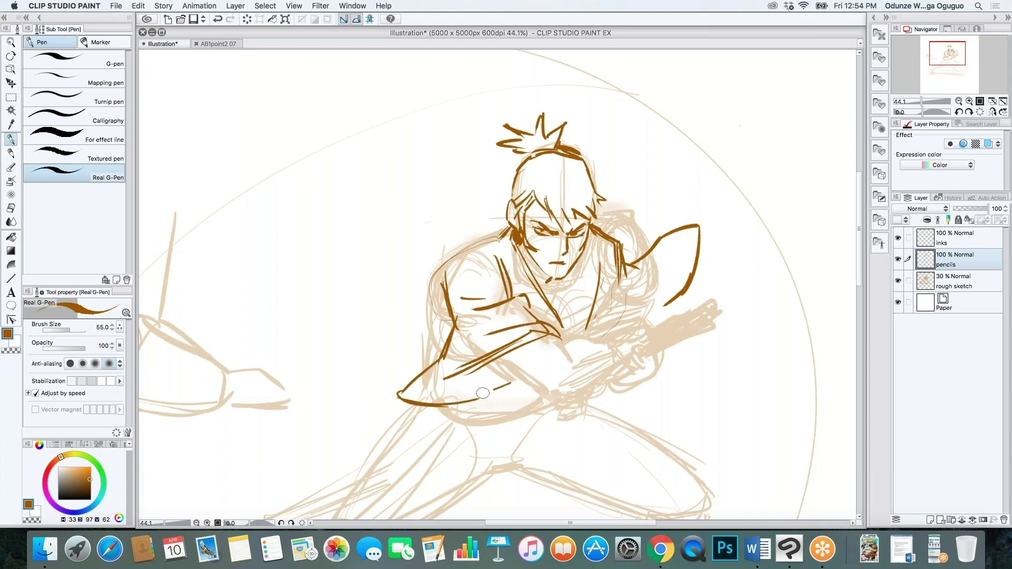
pyautogui.moveTo(432, 389); pyautogui.dragTo(520, 381)
pyautogui.moveTo(433, 391)
pyautogui.mouseDown()
pyautogui.moveTo(520, 375)
pyautogui.moveTo(508, 369)
pyautogui.mouseUp()
# Step: Add folds around the elbow and outline the forearm reaching toward the sword handle
pyautogui.moveTo(541, 331)
pyautogui.mouseDown()
pyautogui.moveTo(559, 347)
pyautogui.moveTo(543, 390)
pyautogui.mouseUp()
pyautogui.moveTo(503, 356); pyautogui.dragTo(554, 395)
pyautogui.moveTo(548, 335)
pyautogui.mouseDown()
pyautogui.moveTo(509, 363)
pyautogui.moveTo(520, 360)
pyautogui.moveTo(533, 376)
pyautogui.moveTo(574, 344)
pyautogui.moveTo(620, 341)
pyautogui.mouseUp()
pyautogui.moveTo(551, 394)
pyautogui.mouseDown()
pyautogui.moveTo(632, 351)
pyautogui.moveTo(639, 319)
pyautogui.moveTo(646, 327)
pyautogui.mouseUp()
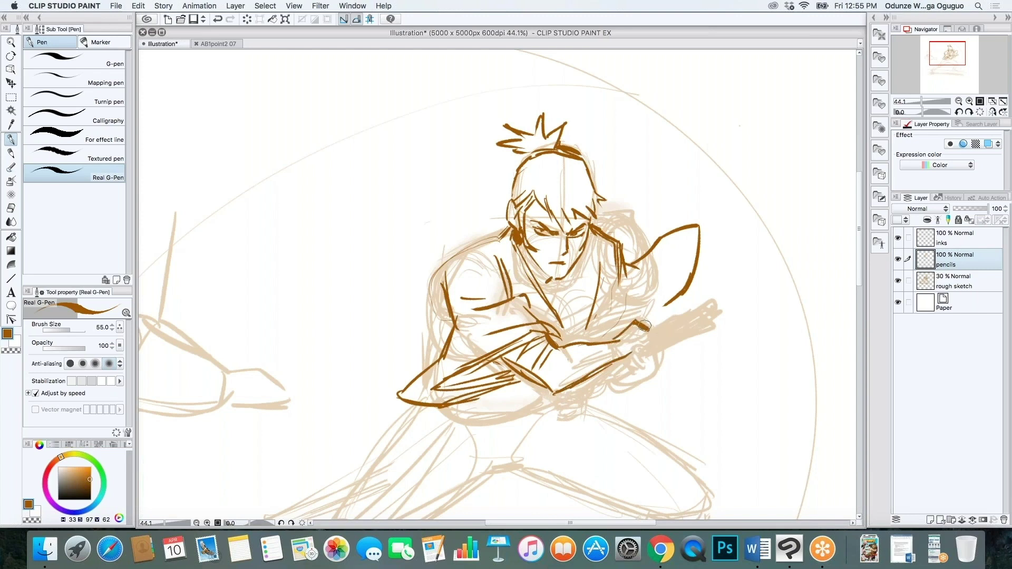
# Step: Add fold lines to the chest and flared sleeve, and strengthen the opposite shoulder and outer sleeve edge
pyautogui.moveTo(622, 288)
pyautogui.mouseDown()
pyautogui.moveTo(591, 326)
pyautogui.moveTo(598, 331)
pyautogui.mouseUp()
pyautogui.moveTo(676, 292); pyautogui.dragTo(665, 301)
pyautogui.moveTo(680, 235); pyautogui.dragTo(668, 282)
pyautogui.moveTo(498, 233)
pyautogui.mouseDown()
pyautogui.moveTo(451, 257)
pyautogui.moveTo(437, 323)
pyautogui.moveTo(414, 337)
pyautogui.mouseUp()
pyautogui.moveTo(428, 329); pyautogui.dragTo(422, 366)
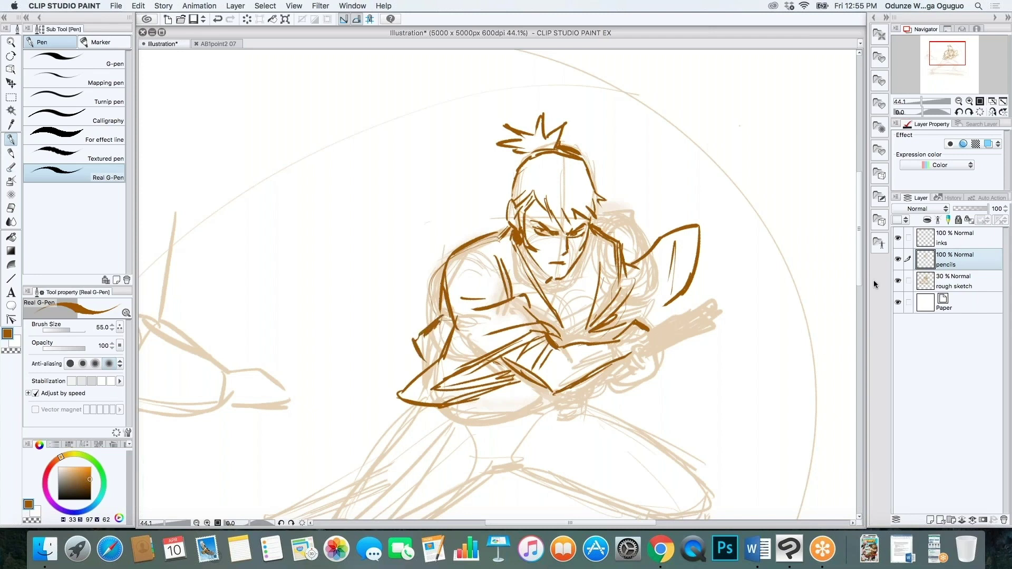
# Step: Outline the sword handle with its wrapped grip pattern and draw the fingers gripping it
pyautogui.moveTo(856, 252); pyautogui.dragTo(856, 288)
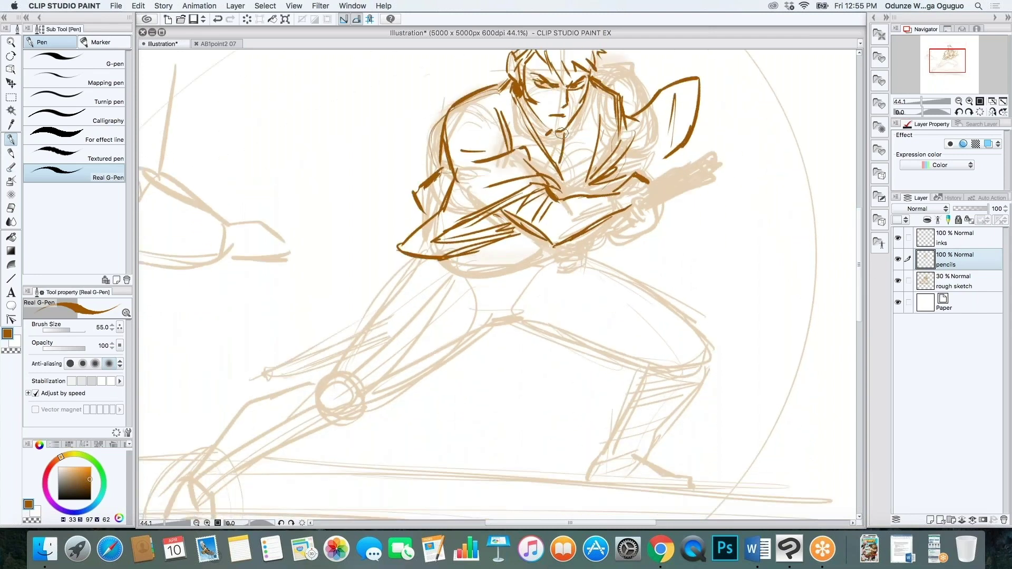
pyautogui.moveTo(591, 164); pyautogui.dragTo(576, 190)
pyautogui.moveTo(638, 191); pyautogui.dragTo(720, 154)
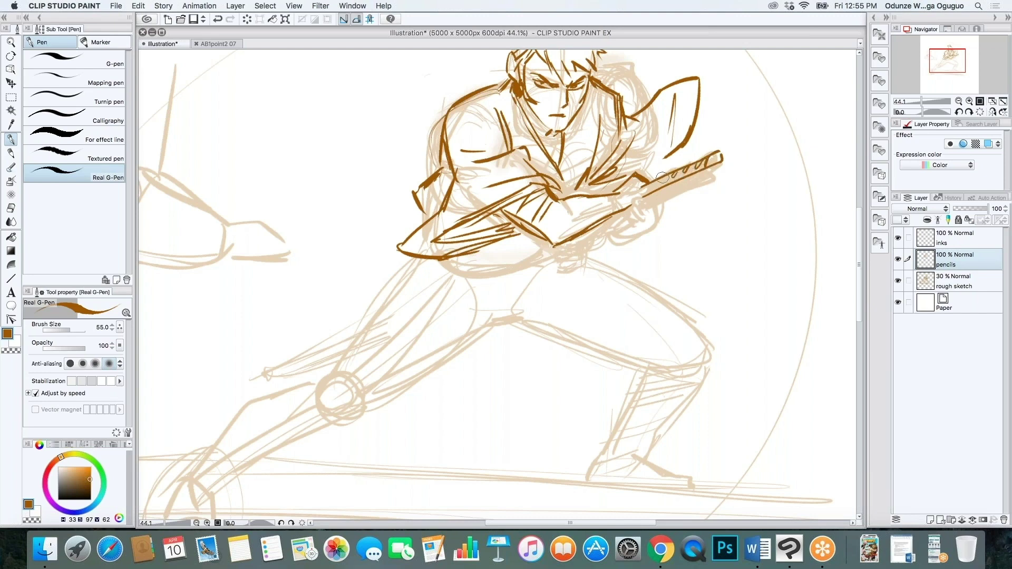
pyautogui.moveTo(645, 190)
pyautogui.mouseDown()
pyautogui.moveTo(652, 182)
pyautogui.moveTo(614, 216)
pyautogui.moveTo(639, 211)
pyautogui.mouseUp()
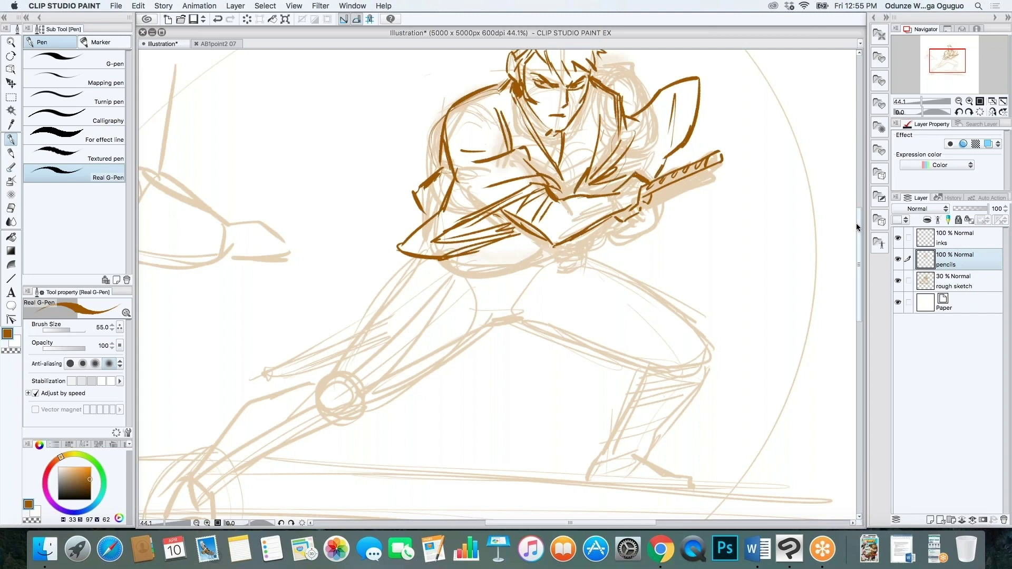
# Step: Add a moustache and chin beard, rework the facial shading, and draw a dark eyepatch over one eye
pyautogui.scroll(3, 858, 220)
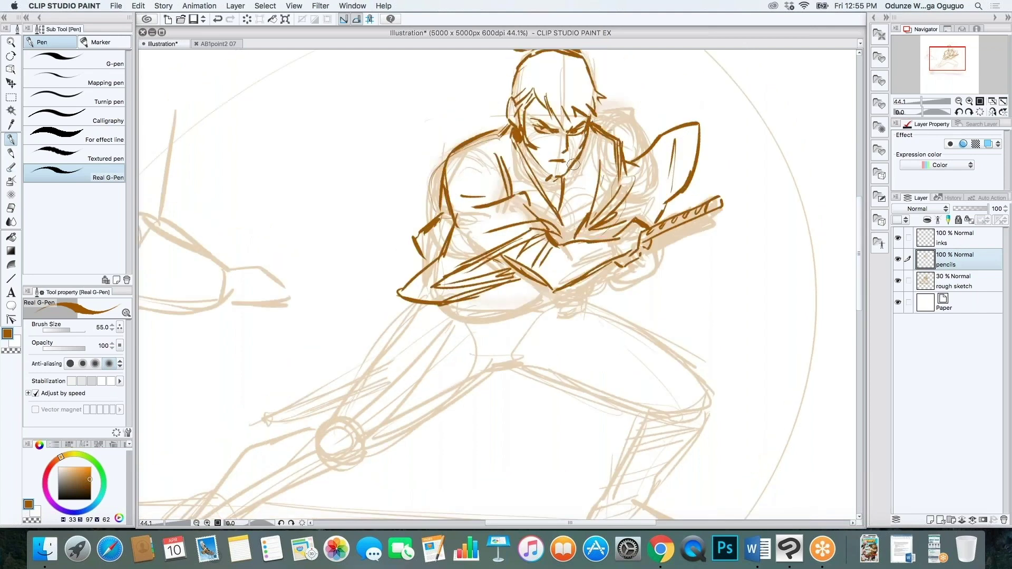
pyautogui.scroll(-2, 858, 252)
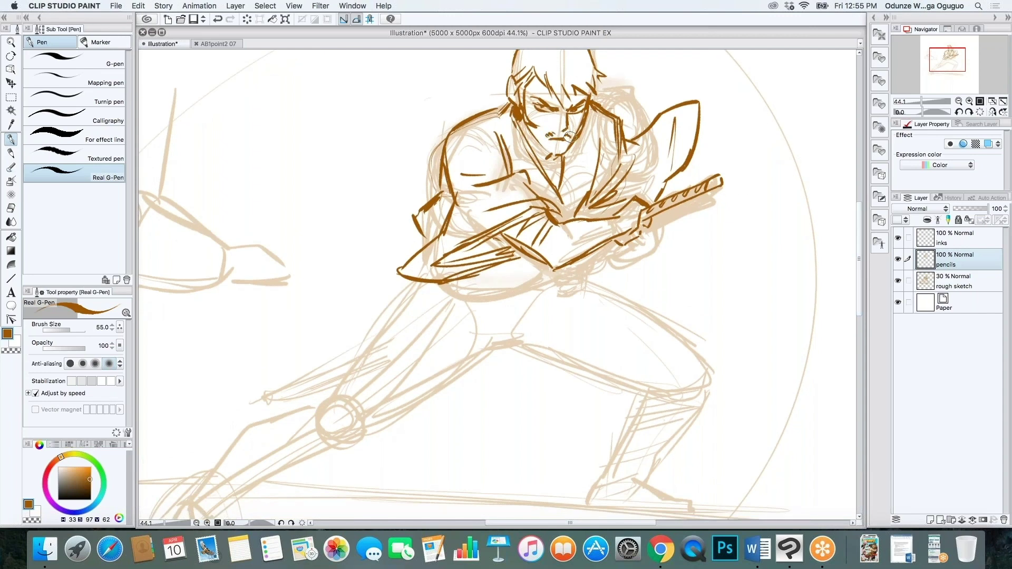
pyautogui.moveTo(568, 138); pyautogui.dragTo(546, 138)
pyautogui.moveTo(548, 95)
pyautogui.mouseDown()
pyautogui.moveTo(538, 98)
pyautogui.moveTo(536, 123)
pyautogui.mouseUp()
pyautogui.moveTo(565, 115); pyautogui.dragTo(564, 129)
pyautogui.moveTo(584, 108)
pyautogui.mouseDown()
pyautogui.moveTo(567, 117)
pyautogui.moveTo(581, 103)
pyautogui.mouseUp()
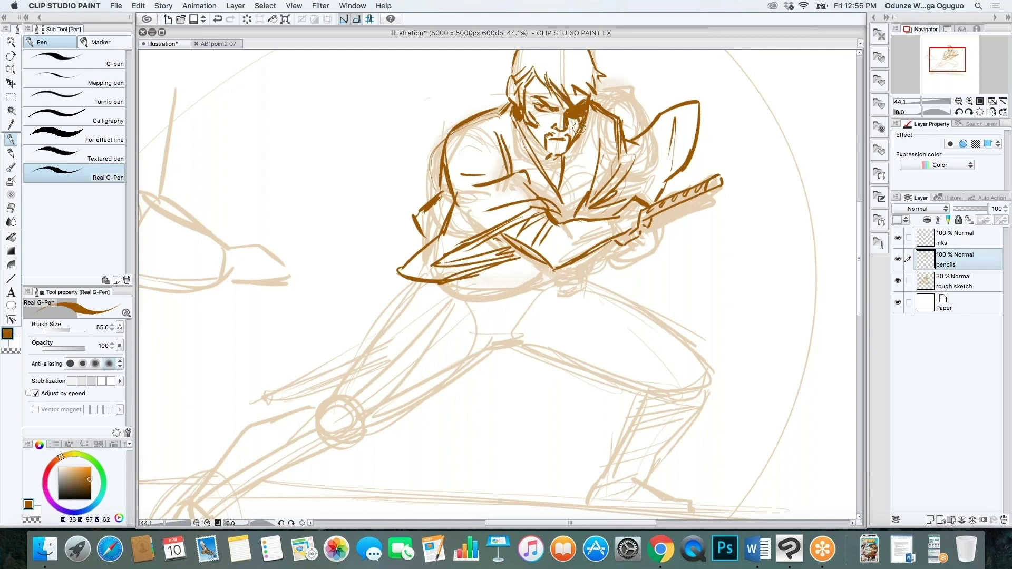
pyautogui.scroll(-2, 557, 193)
pyautogui.scroll(2, 557, 193)
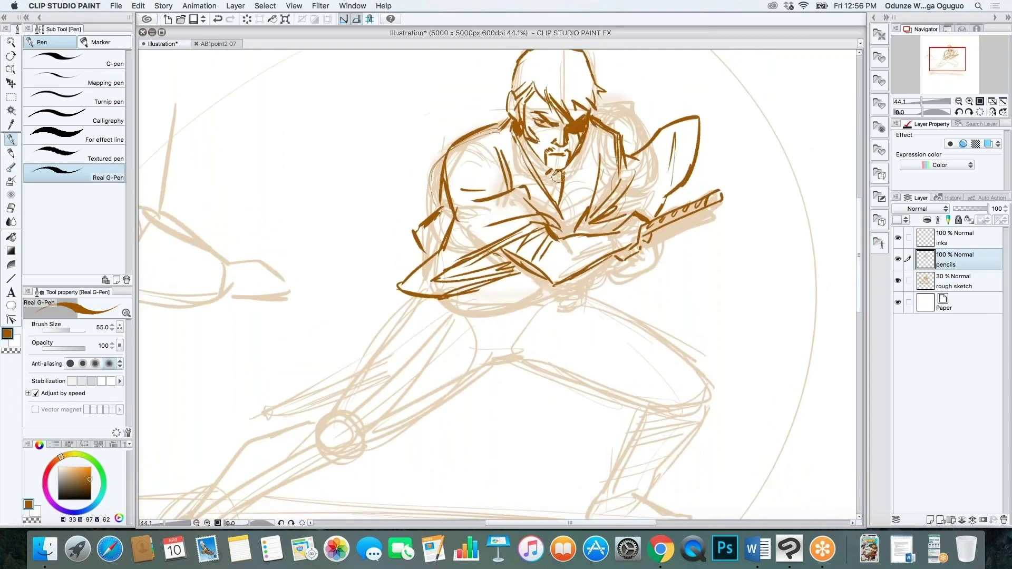
# Step: Outline the front leg's thigh, bent knee and shin within the robe, and mark the hem level above the foot
pyautogui.moveTo(561, 180); pyautogui.dragTo(553, 203)
pyautogui.scroll(-2, 858, 245)
pyautogui.moveTo(586, 252)
pyautogui.mouseDown()
pyautogui.moveTo(714, 326)
pyautogui.moveTo(703, 377)
pyautogui.mouseUp()
pyautogui.moveTo(660, 288)
pyautogui.mouseDown()
pyautogui.moveTo(706, 336)
pyautogui.moveTo(665, 428)
pyautogui.mouseUp()
pyautogui.moveTo(690, 371); pyautogui.dragTo(677, 428)
pyautogui.moveTo(589, 422); pyautogui.dragTo(632, 419)
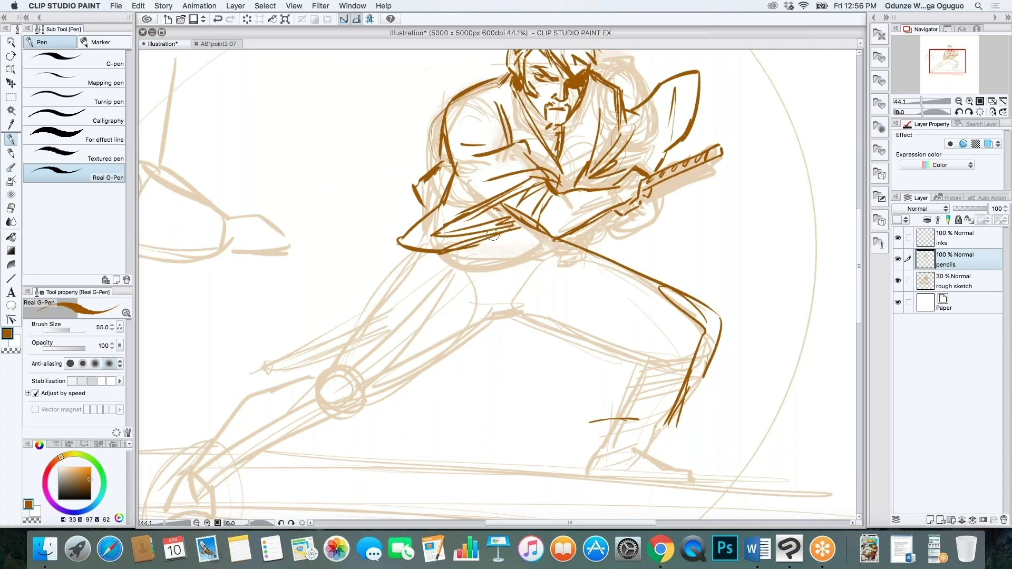
# Step: Draw the robe's edges across both hips and outline the outer side of the leg extended behind
pyautogui.moveTo(370, 289); pyautogui.dragTo(474, 252)
pyautogui.moveTo(556, 243); pyautogui.dragTo(639, 274)
pyautogui.moveTo(430, 254); pyautogui.dragTo(264, 373)
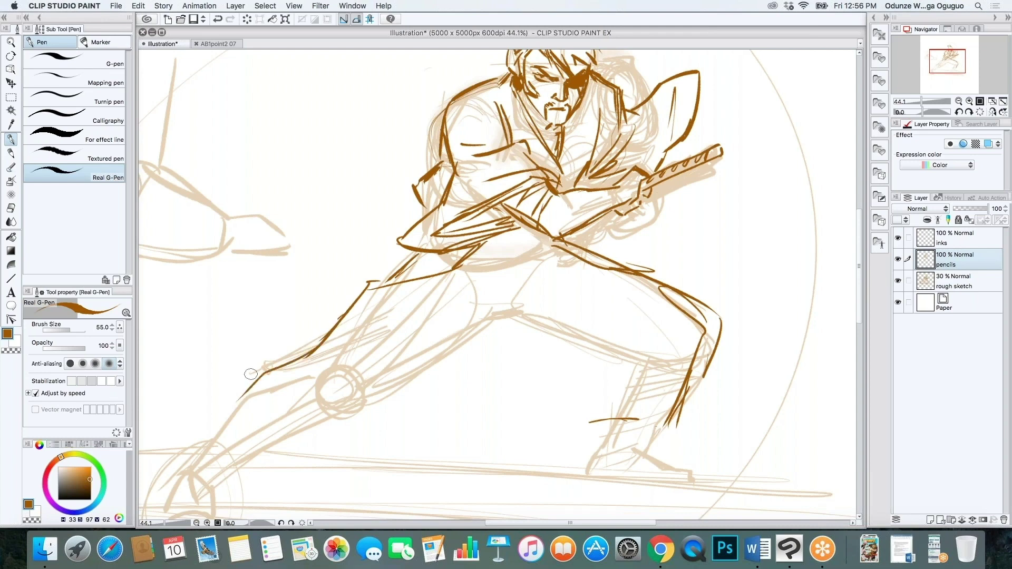
# Step: Draw the robe's long hanging front panel and connect its hem between the extended leg and the bent shin
pyautogui.scroll(-3, 263, 372)
pyautogui.moveTo(406, 303)
pyautogui.mouseDown()
pyautogui.moveTo(426, 376)
pyautogui.moveTo(405, 393)
pyautogui.moveTo(405, 421)
pyautogui.mouseUp()
pyautogui.moveTo(397, 308); pyautogui.dragTo(391, 427)
pyautogui.moveTo(395, 296); pyautogui.dragTo(382, 427)
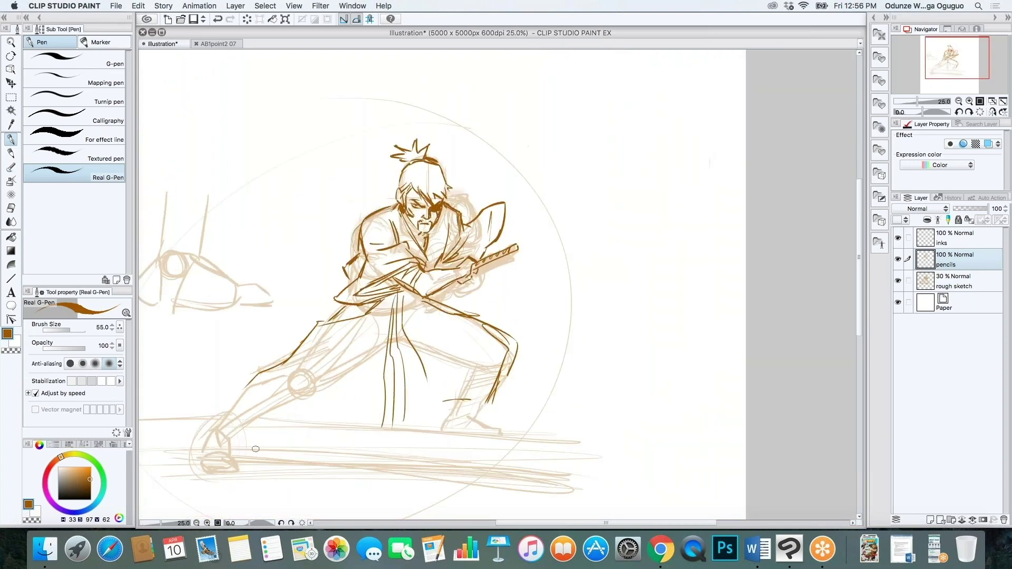
pyautogui.moveTo(214, 412)
pyautogui.mouseDown()
pyautogui.moveTo(337, 425)
pyautogui.moveTo(485, 399)
pyautogui.mouseUp()
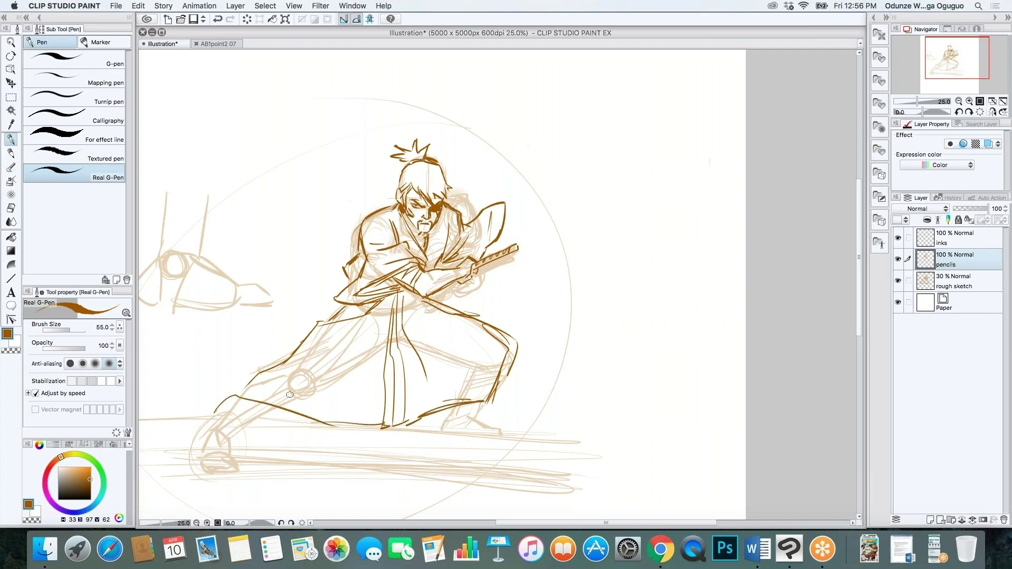
# Step: Close the robe's opening around the extended leg and draw the lower leg lines emerging from the hem
pyautogui.moveTo(227, 395)
pyautogui.mouseDown()
pyautogui.moveTo(256, 380)
pyautogui.moveTo(221, 426)
pyautogui.mouseUp()
pyautogui.moveTo(270, 406); pyautogui.dragTo(234, 431)
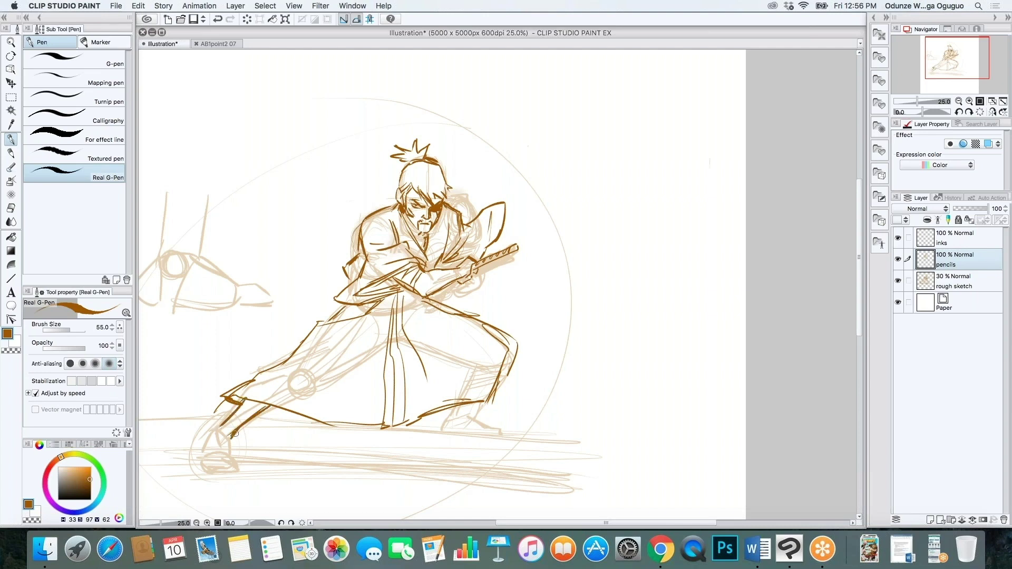
pyautogui.scroll(5, 224, 372)
pyautogui.scroll(-5, 221, 368)
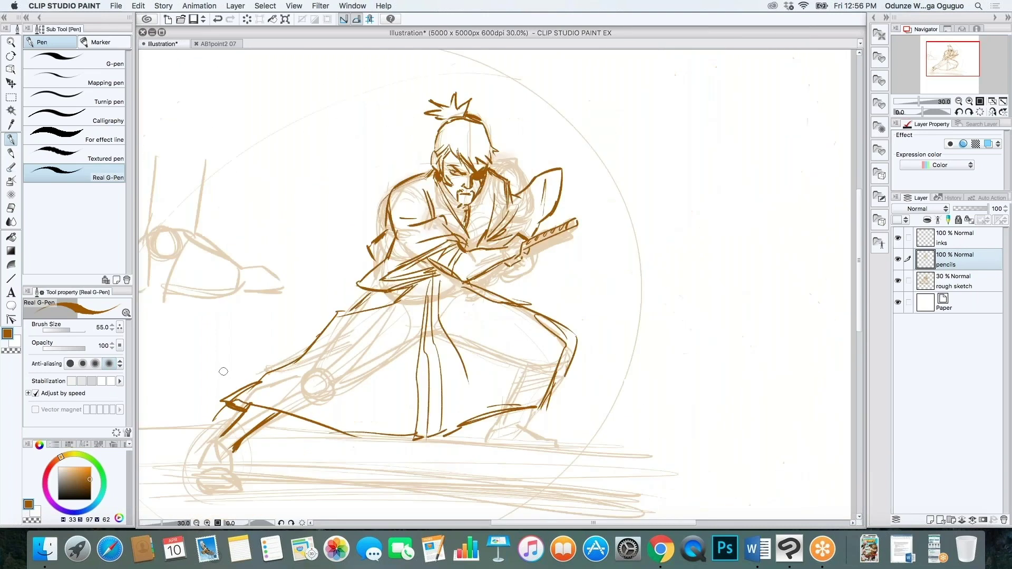
# Step: Outline the ankle and sides of the extended leg's foot over the rough sketch
pyautogui.scroll(2, 222, 368)
pyautogui.moveTo(859, 217); pyautogui.dragTo(863, 231)
pyautogui.press('h')
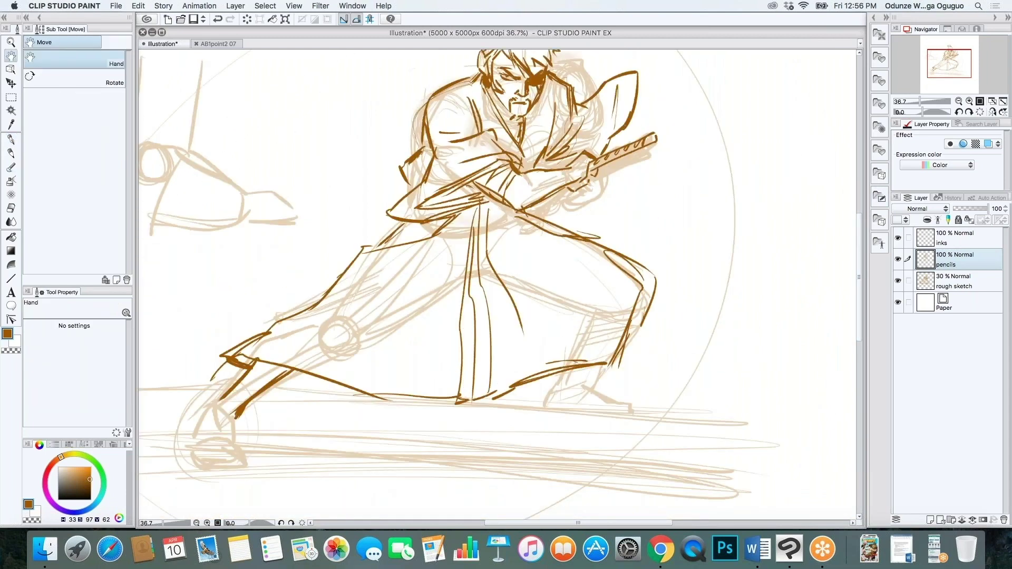
pyautogui.moveTo(322, 362); pyautogui.dragTo(417, 310)
pyautogui.scroll(5, 417, 310)
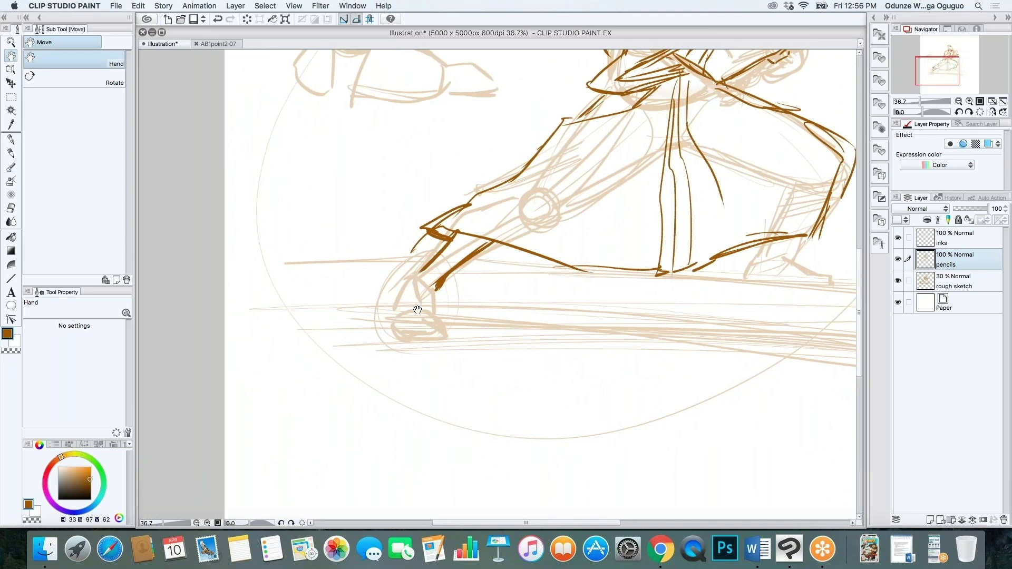
pyautogui.press('p')
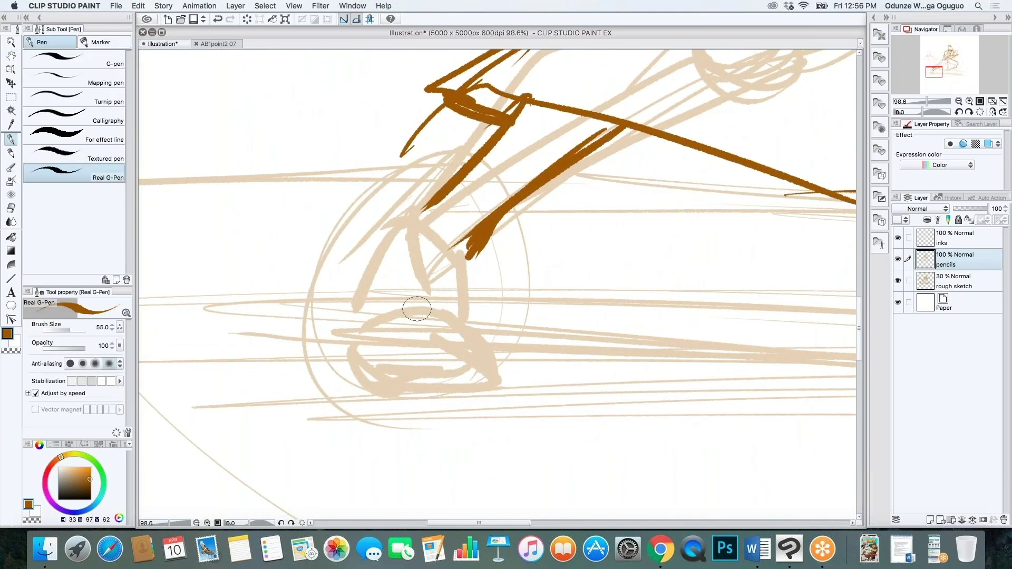
pyautogui.moveTo(467, 256); pyautogui.dragTo(470, 320)
pyautogui.moveTo(426, 205)
pyautogui.mouseDown()
pyautogui.moveTo(393, 250)
pyautogui.moveTo(394, 242)
pyautogui.moveTo(352, 357)
pyautogui.mouseUp()
pyautogui.moveTo(421, 205); pyautogui.dragTo(393, 243)
# Step: Draw the row of toes with toenails along the front of the extended leg's foot
pyautogui.moveTo(469, 319)
pyautogui.mouseDown()
pyautogui.moveTo(487, 341)
pyautogui.moveTo(485, 375)
pyautogui.moveTo(452, 348)
pyautogui.moveTo(452, 368)
pyautogui.mouseUp()
pyautogui.moveTo(434, 332)
pyautogui.mouseDown()
pyautogui.moveTo(434, 369)
pyautogui.moveTo(410, 372)
pyautogui.mouseUp()
pyautogui.moveTo(389, 334); pyautogui.dragTo(392, 372)
pyautogui.moveTo(454, 371)
pyautogui.mouseDown()
pyautogui.moveTo(481, 374)
pyautogui.moveTo(483, 360)
pyautogui.moveTo(462, 361)
pyautogui.moveTo(482, 356)
pyautogui.moveTo(447, 355)
pyautogui.moveTo(446, 375)
pyautogui.moveTo(414, 376)
pyautogui.mouseUp()
pyautogui.moveTo(448, 343)
pyautogui.mouseDown()
pyautogui.moveTo(395, 366)
pyautogui.moveTo(403, 369)
pyautogui.mouseUp()
pyautogui.moveTo(369, 335)
pyautogui.mouseDown()
pyautogui.moveTo(354, 356)
pyautogui.moveTo(390, 362)
pyautogui.moveTo(380, 364)
pyautogui.mouseUp()
# Step: Add the V-shaped sandal strap over the extended foot and hatch the shin just below the robe's hem
pyautogui.moveTo(384, 277); pyautogui.dragTo(447, 333)
pyautogui.moveTo(477, 288)
pyautogui.mouseDown()
pyautogui.moveTo(448, 331)
pyautogui.moveTo(463, 313)
pyautogui.mouseUp()
pyautogui.moveTo(369, 264)
pyautogui.mouseDown()
pyautogui.moveTo(421, 296)
pyautogui.moveTo(391, 271)
pyautogui.mouseUp()
pyautogui.moveTo(611, 121)
pyautogui.mouseDown()
pyautogui.moveTo(558, 158)
pyautogui.moveTo(563, 148)
pyautogui.mouseUp()
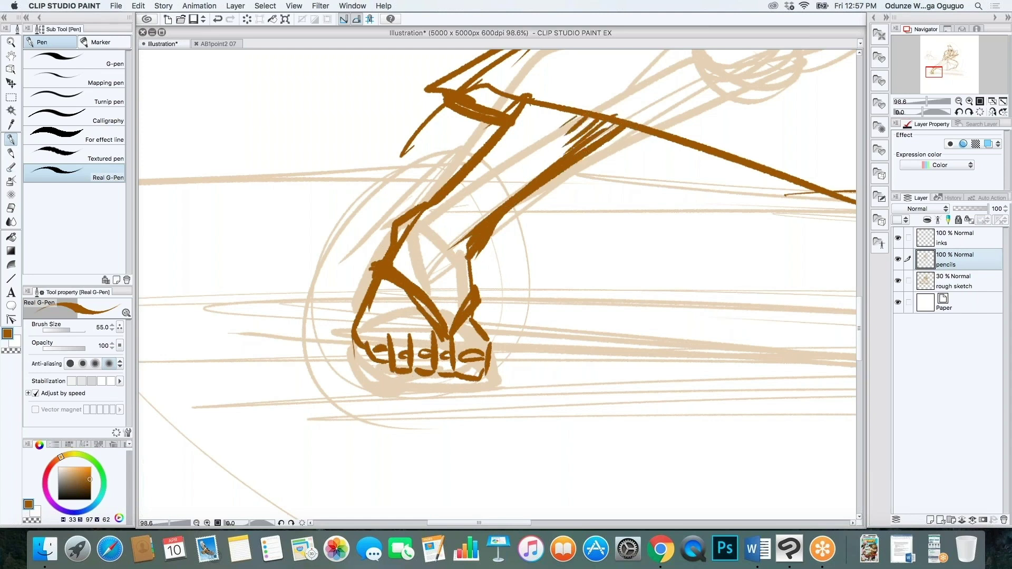
pyautogui.scroll(-5, 431, 143)
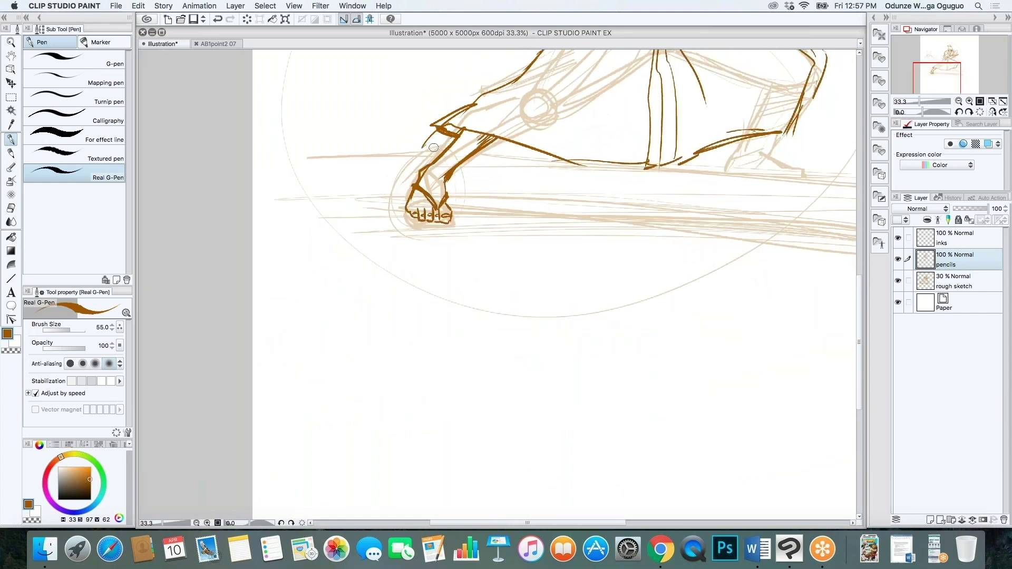
pyautogui.press('h')
pyautogui.moveTo(528, 143)
pyautogui.mouseDown()
pyautogui.moveTo(443, 182)
pyautogui.moveTo(324, 316)
pyautogui.moveTo(331, 375)
pyautogui.mouseUp()
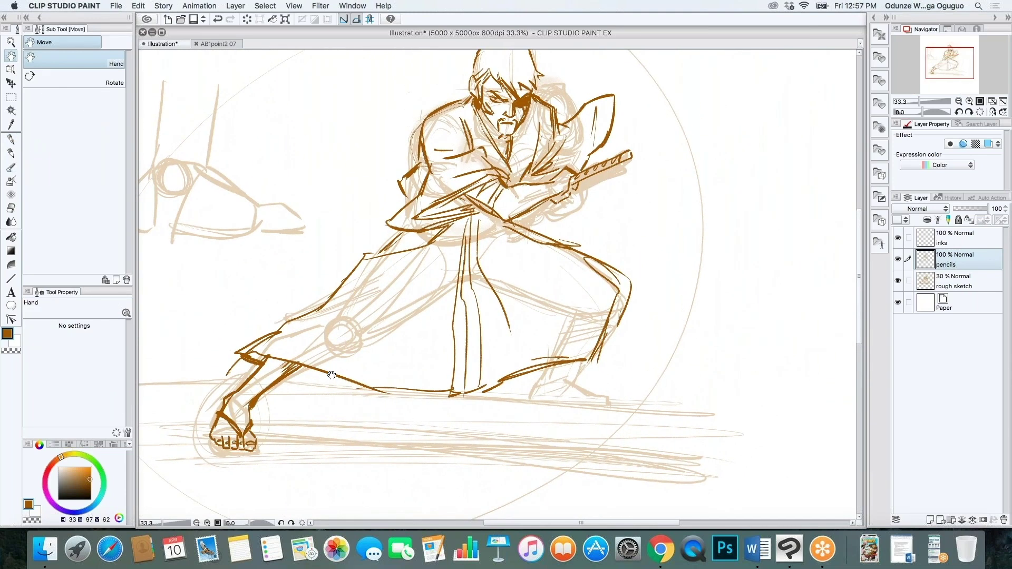
pyautogui.keyDown('alt'); pyautogui.click(581, 356); pyautogui.keyUp('alt')
pyautogui.scroll(5, 582, 357)
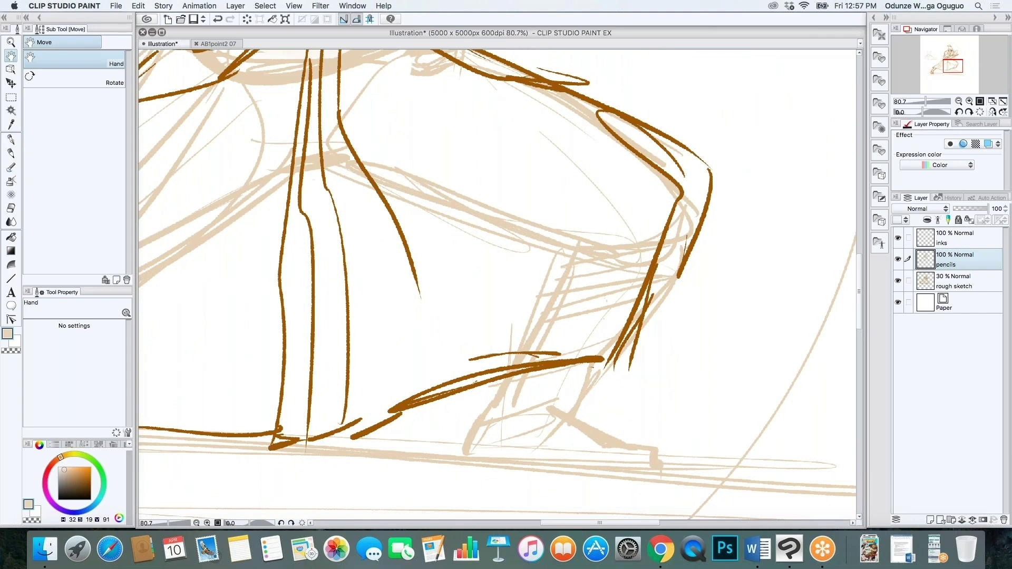
pyautogui.moveTo(563, 388); pyautogui.dragTo(576, 346)
pyautogui.press('p')
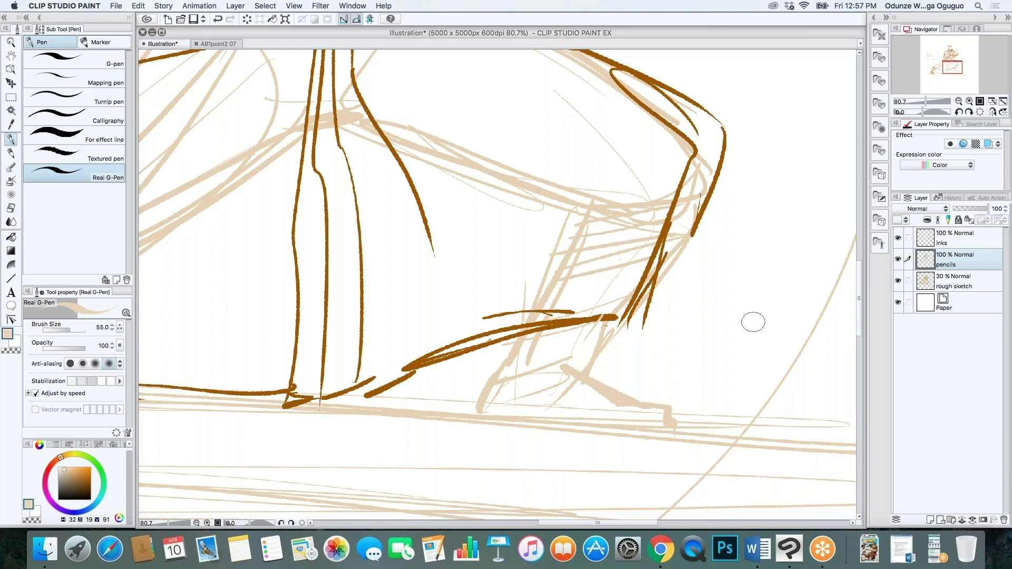
pyautogui.press('p')
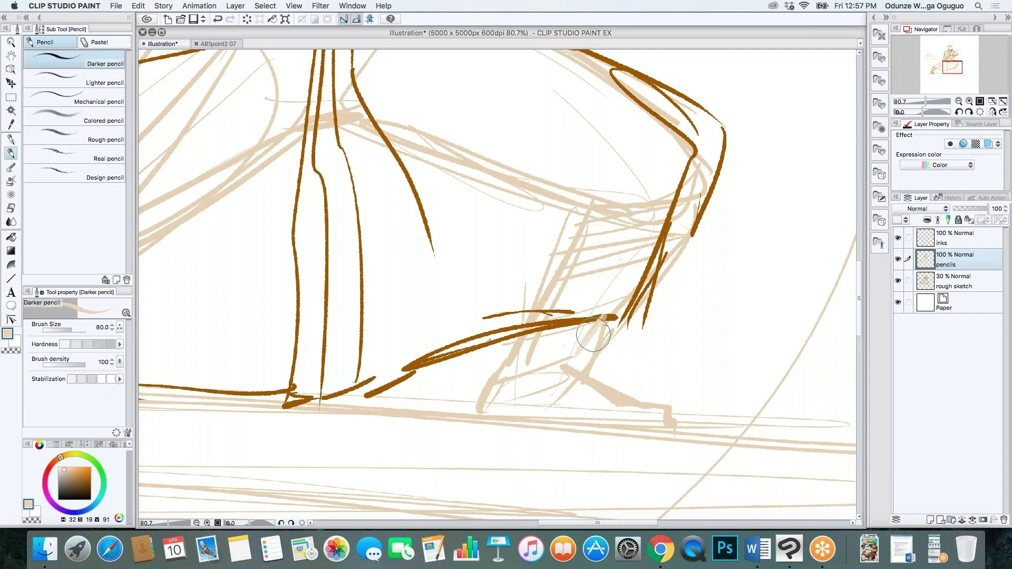
pyautogui.press('p')
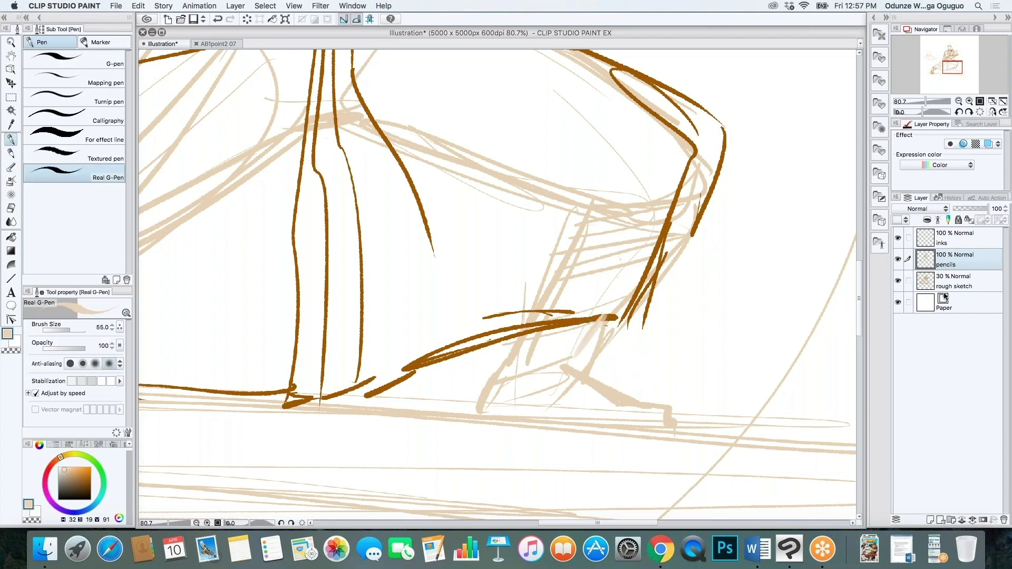
pyautogui.click(975, 284)
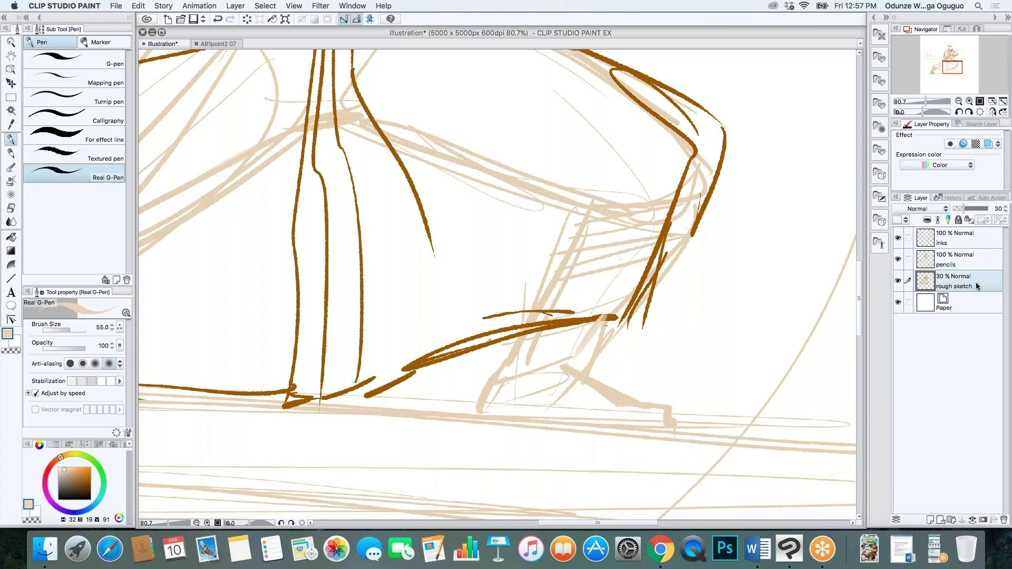
pyautogui.moveTo(600, 319); pyautogui.dragTo(574, 369)
pyautogui.click(897, 283)
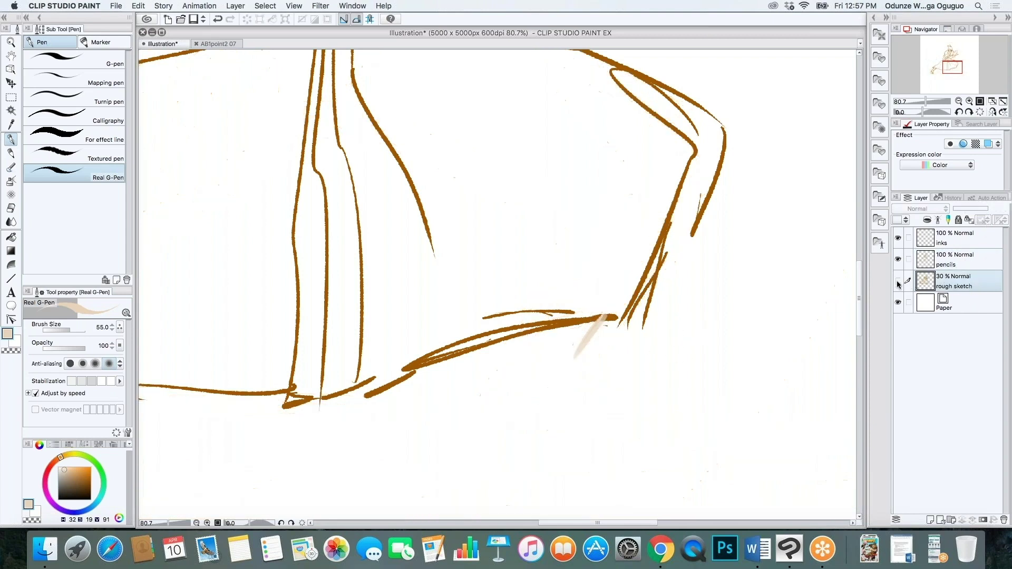
pyautogui.click(897, 283)
pyautogui.click(967, 261)
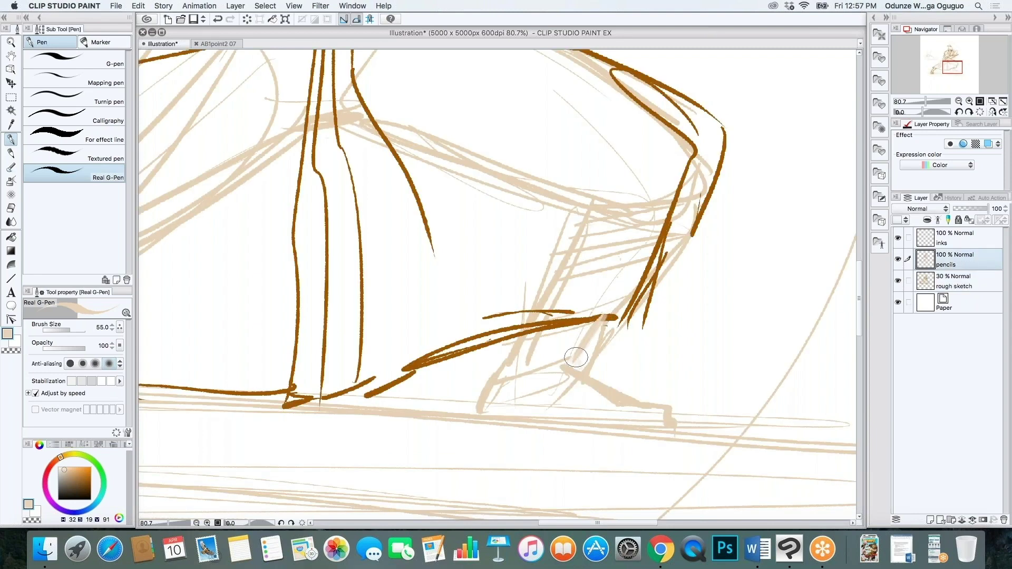
# Step: Sample the brown pencil colour and draw the bent leg's ankle, foot and toes with a sandal strap and sole
pyautogui.keyDown('alt'); pyautogui.click(590, 313); pyautogui.keyUp('alt')
pyautogui.moveTo(606, 316); pyautogui.dragTo(572, 371)
pyautogui.moveTo(605, 316); pyautogui.dragTo(572, 377)
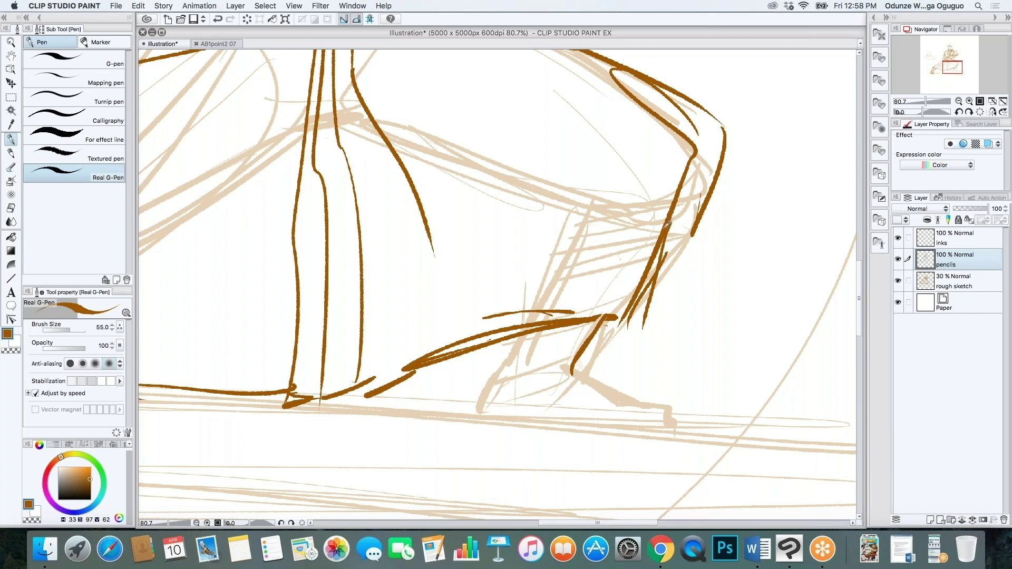
pyautogui.moveTo(545, 330)
pyautogui.mouseDown()
pyautogui.moveTo(522, 363)
pyautogui.moveTo(528, 378)
pyautogui.mouseUp()
pyautogui.moveTo(523, 329)
pyautogui.mouseDown()
pyautogui.moveTo(486, 396)
pyautogui.moveTo(491, 414)
pyautogui.mouseUp()
pyautogui.moveTo(577, 383)
pyautogui.mouseDown()
pyautogui.moveTo(652, 414)
pyautogui.moveTo(543, 412)
pyautogui.mouseUp()
pyautogui.moveTo(482, 403)
pyautogui.mouseDown()
pyautogui.moveTo(613, 434)
pyautogui.moveTo(633, 433)
pyautogui.moveTo(627, 409)
pyautogui.moveTo(655, 416)
pyautogui.moveTo(646, 429)
pyautogui.moveTo(636, 418)
pyautogui.mouseUp()
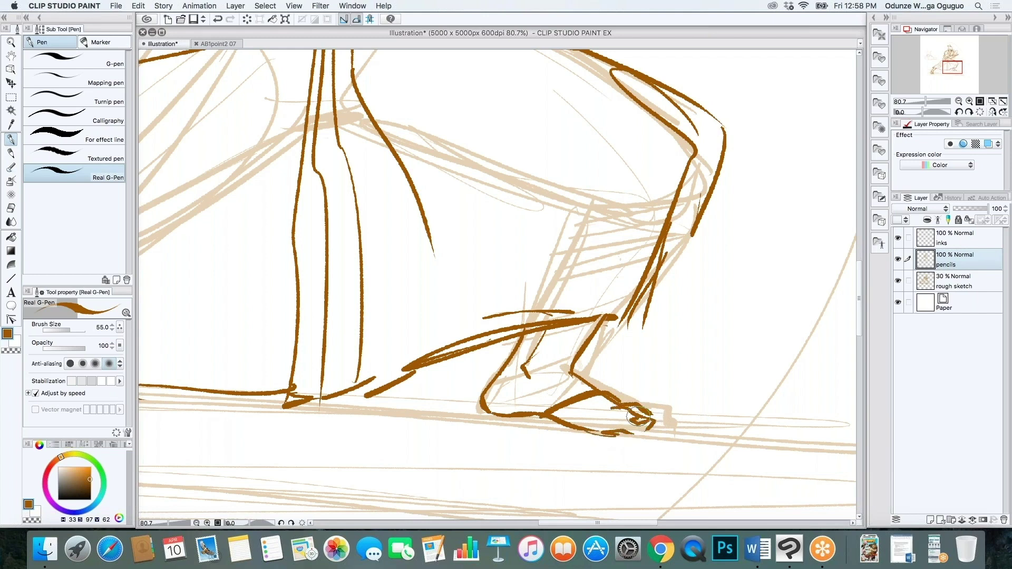
pyautogui.moveTo(474, 406)
pyautogui.mouseDown()
pyautogui.moveTo(465, 425)
pyautogui.moveTo(605, 440)
pyautogui.moveTo(658, 435)
pyautogui.mouseUp()
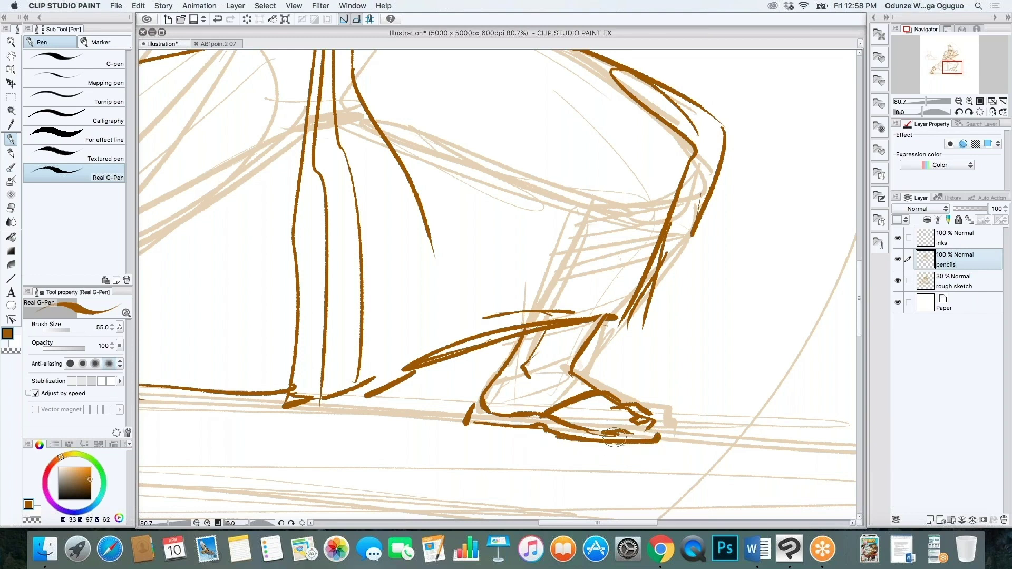
# Step: Add diagonal fold lines to the robe's skirt over the bent leg and draw a tied bow at the waist
pyautogui.moveTo(613, 170); pyautogui.dragTo(429, 351)
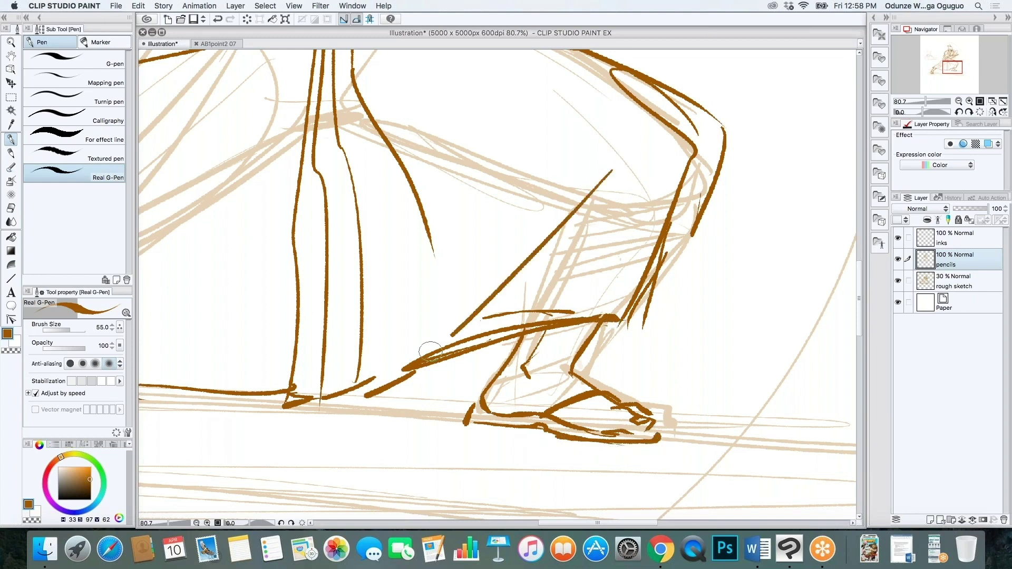
pyautogui.moveTo(545, 179); pyautogui.dragTo(432, 268)
pyautogui.scroll(-5, 587, 167)
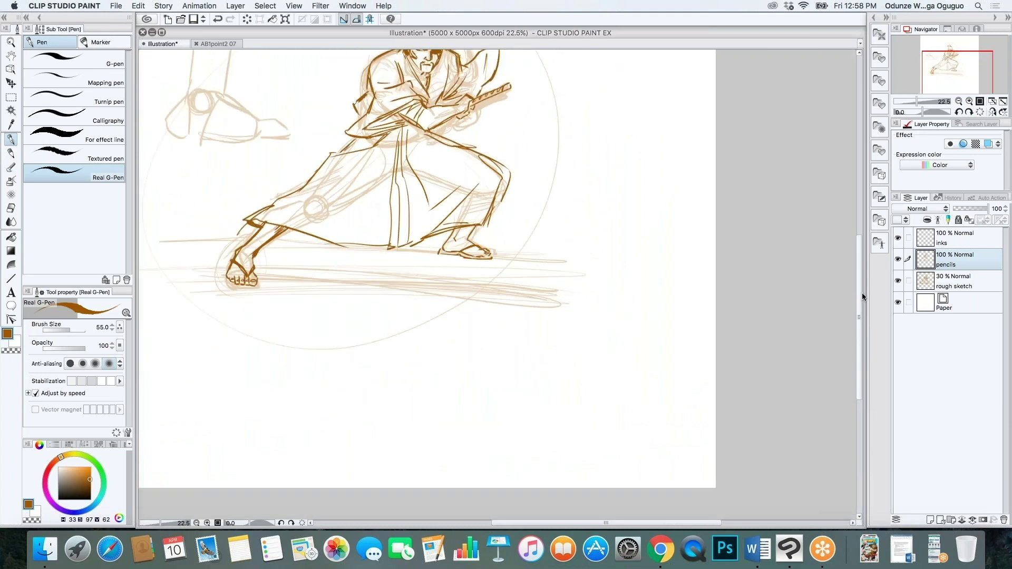
pyautogui.moveTo(855, 285); pyautogui.dragTo(851, 235)
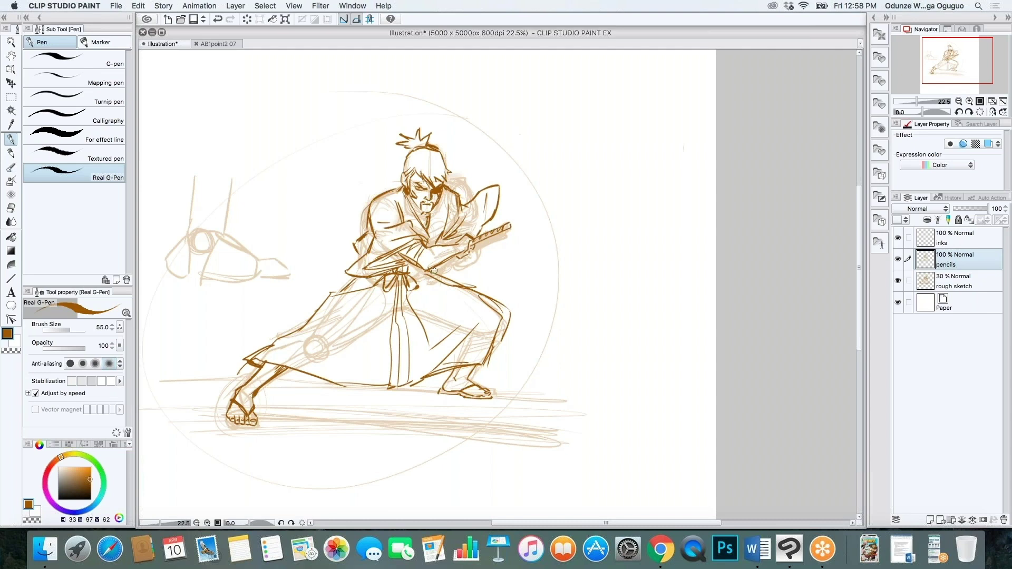
# Step: Fill the top of the hair with diagonal hatching lines
pyautogui.scroll(3, 398, 200)
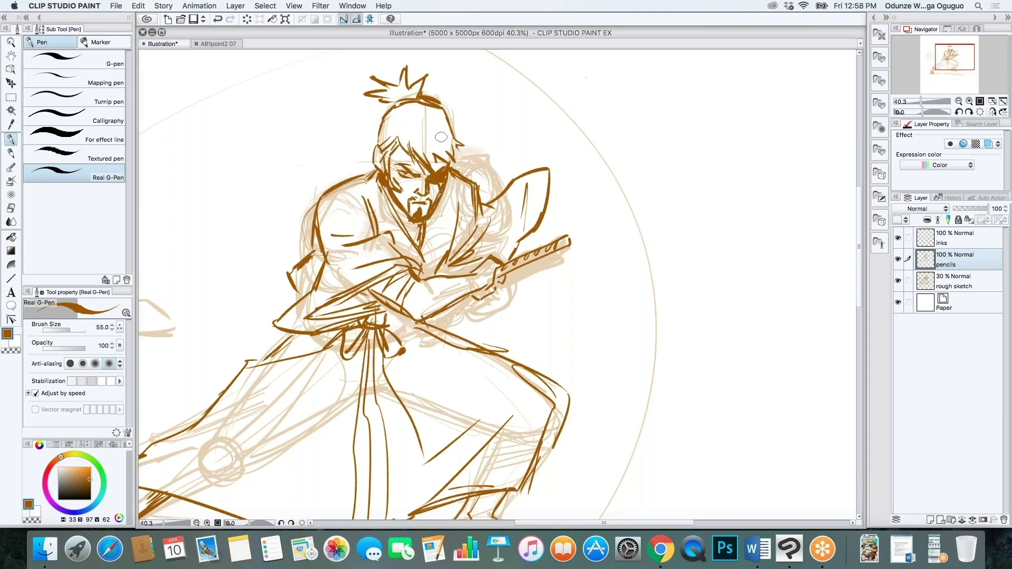
pyautogui.moveTo(398, 108)
pyautogui.mouseDown()
pyautogui.moveTo(442, 111)
pyautogui.moveTo(410, 145)
pyautogui.moveTo(426, 139)
pyautogui.moveTo(444, 142)
pyautogui.mouseUp()
# Step: Lower the pencils layer's opacity to 43% and make the inks layer active
pyautogui.click(958, 241)
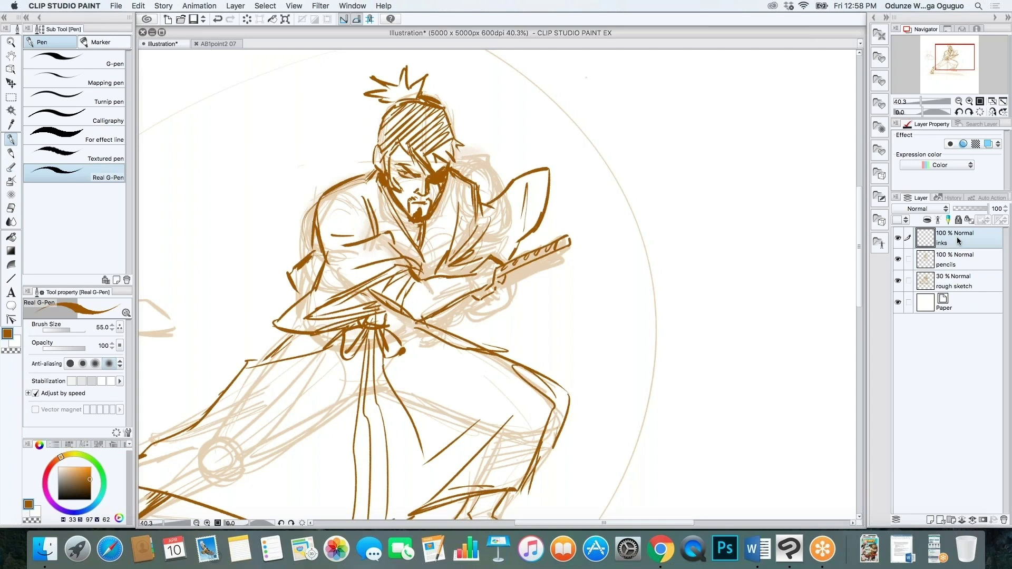
pyautogui.click(969, 258)
pyautogui.moveTo(989, 210); pyautogui.dragTo(969, 211)
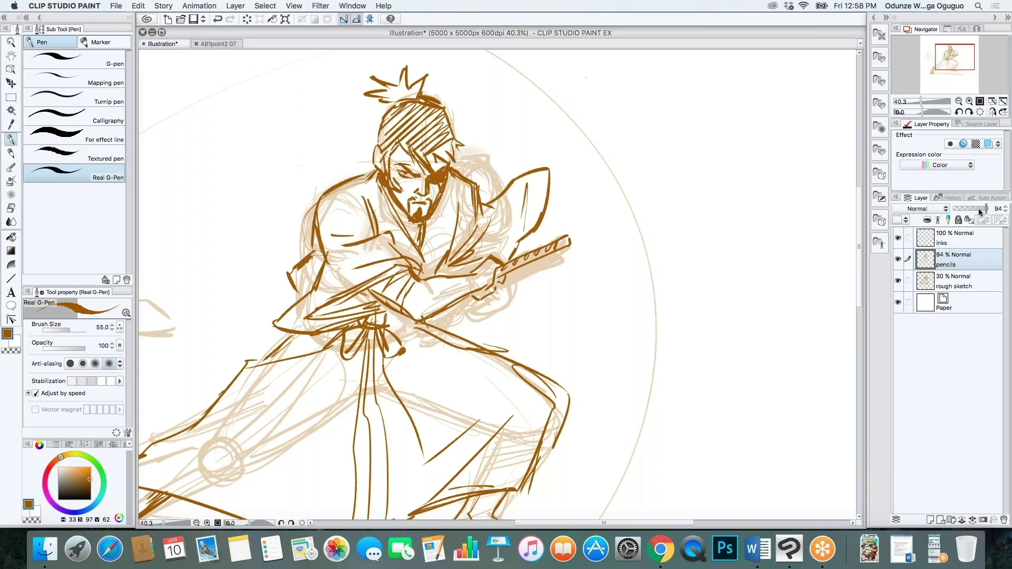
pyautogui.click(958, 241)
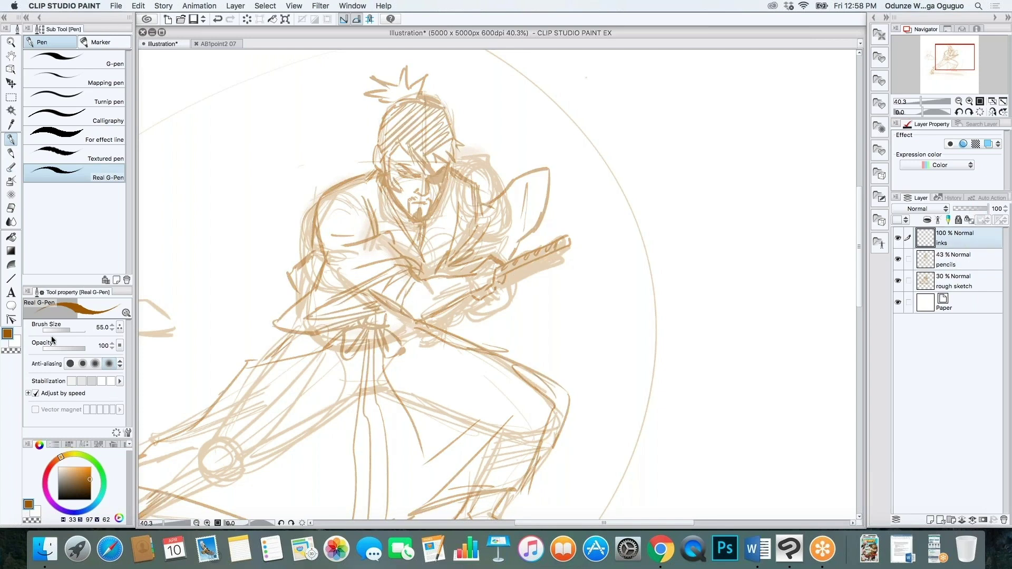
# Step: Ink the upper and lower lids of the uncovered eye in black with the brush size at 25
pyautogui.press('d')
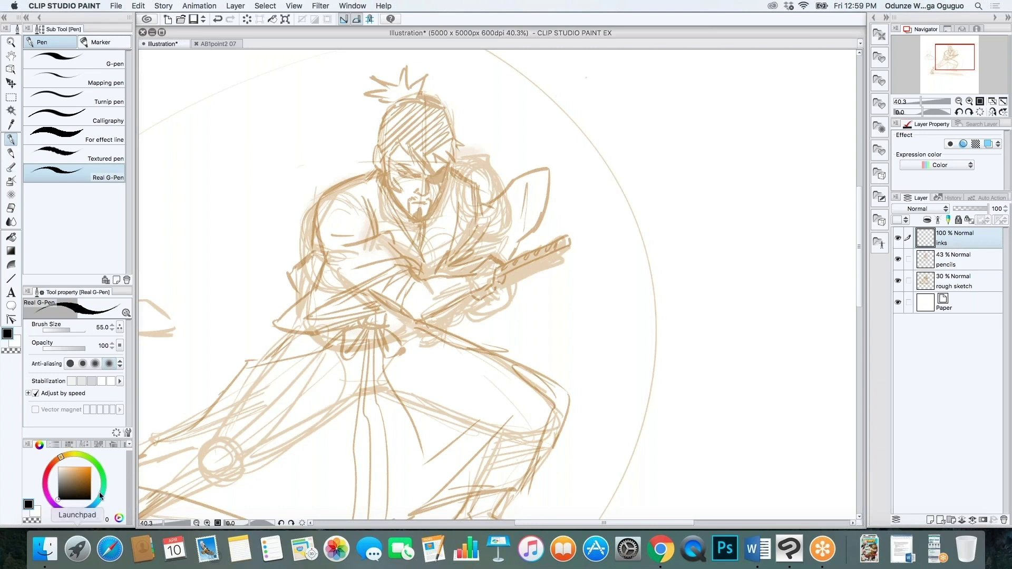
pyautogui.scroll(5, 433, 171)
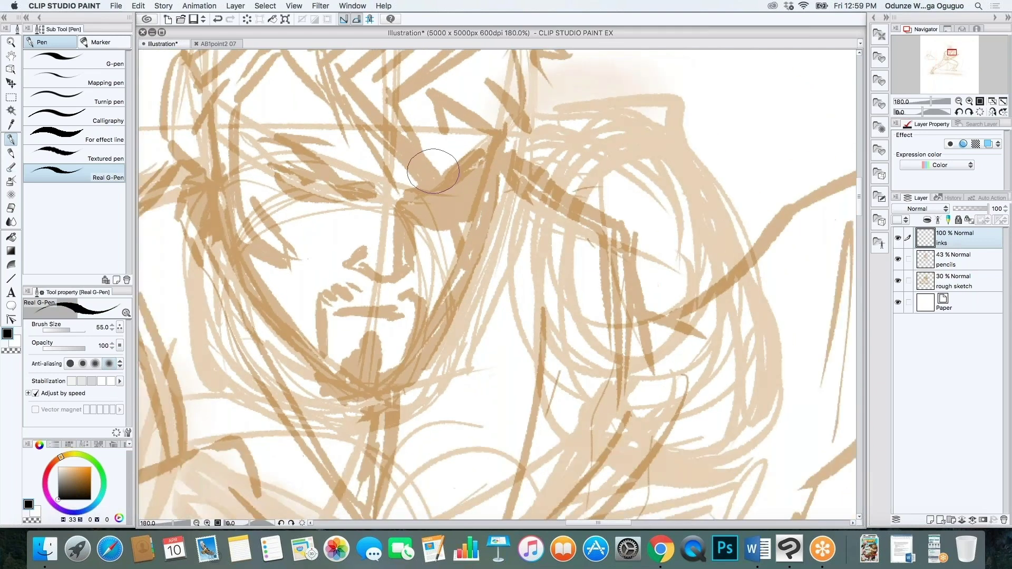
pyautogui.press('[')
pyautogui.press('[')
pyautogui.press('[')
pyautogui.press('[')
pyautogui.moveTo(278, 169); pyautogui.dragTo(337, 184)
pyautogui.moveTo(278, 170); pyautogui.dragTo(345, 190)
pyautogui.moveTo(280, 179); pyautogui.dragTo(337, 197)
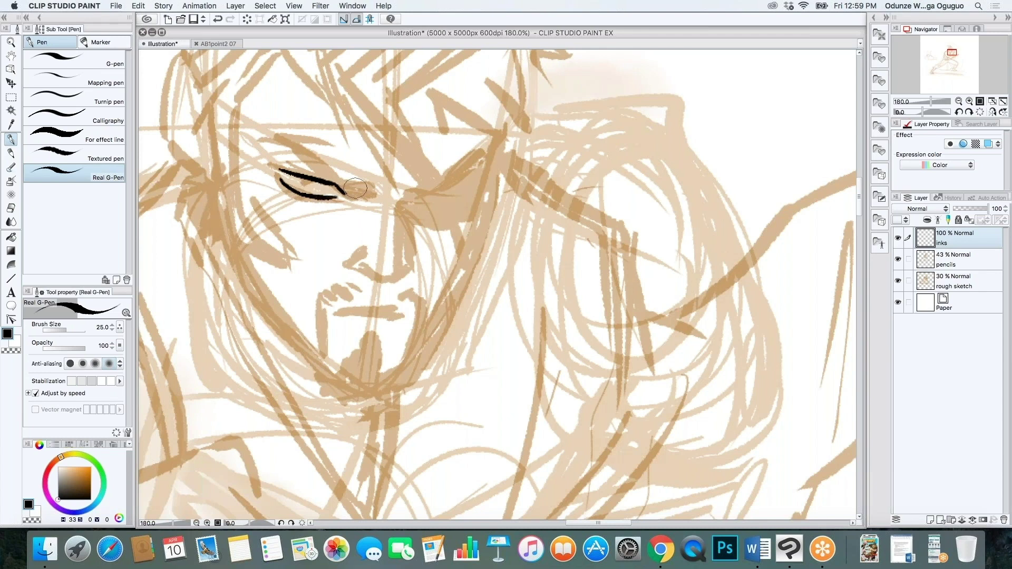
# Step: Ink the lower and upper edges of the eyebrow above the uncovered eye and close the eye's outer corner
pyautogui.moveTo(289, 151)
pyautogui.mouseDown()
pyautogui.moveTo(359, 190)
pyautogui.moveTo(380, 188)
pyautogui.mouseUp()
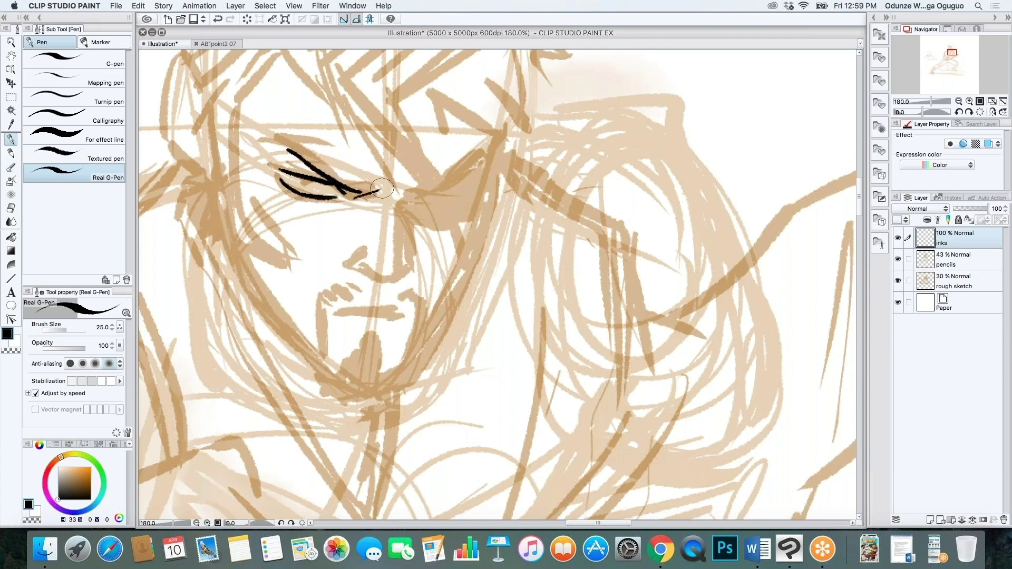
pyautogui.moveTo(288, 150)
pyautogui.mouseDown()
pyautogui.moveTo(255, 152)
pyautogui.moveTo(289, 135)
pyautogui.moveTo(319, 140)
pyautogui.mouseUp()
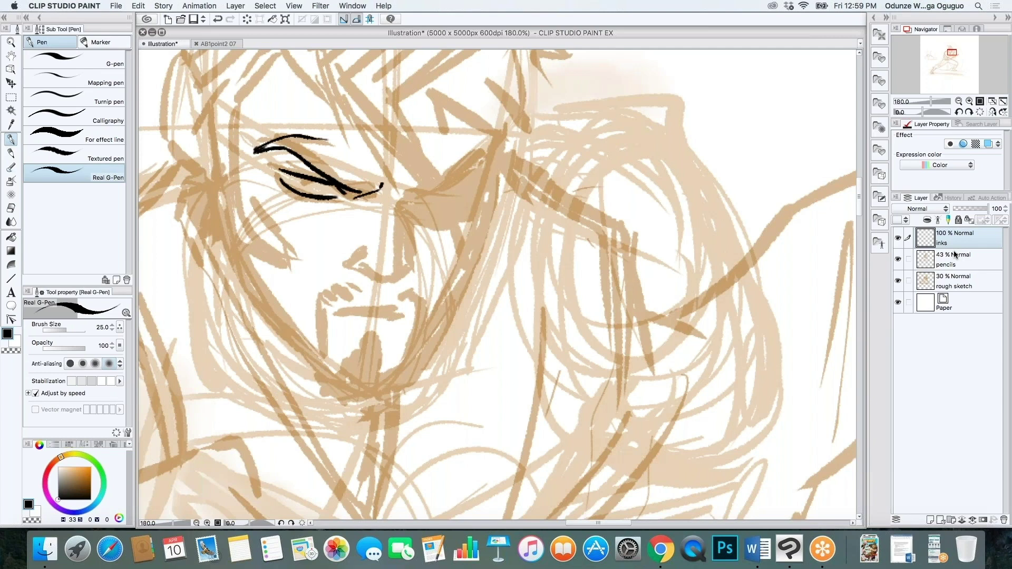
pyautogui.moveTo(277, 171); pyautogui.dragTo(293, 186)
# Step: Thicken the uncovered eye's upper lid and add the pupil and short lashes along the lower lid
pyautogui.scroll(3, 273, 105)
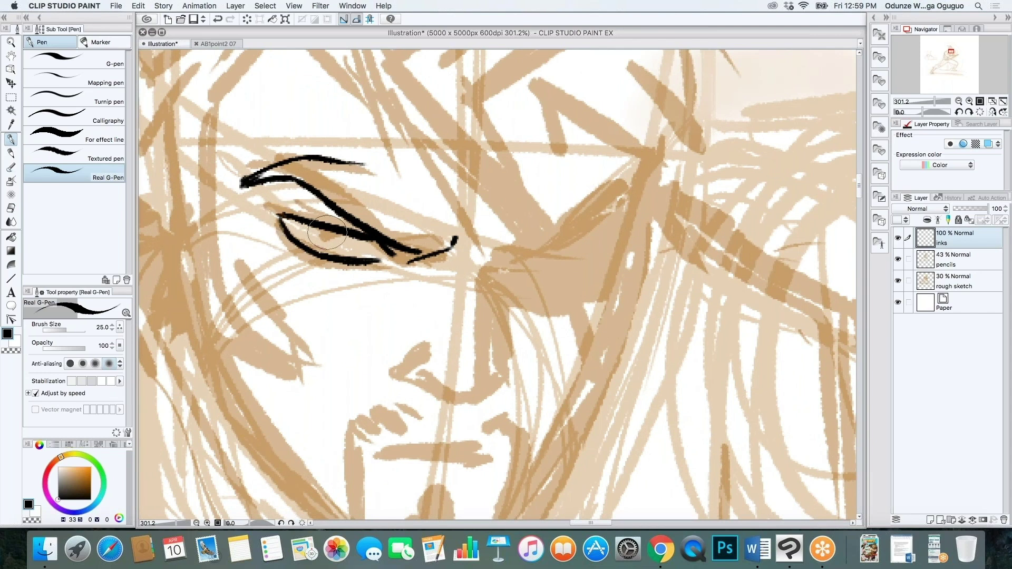
pyautogui.moveTo(268, 211)
pyautogui.mouseDown()
pyautogui.moveTo(309, 222)
pyautogui.moveTo(295, 250)
pyautogui.moveTo(313, 263)
pyautogui.moveTo(368, 261)
pyautogui.mouseUp()
pyautogui.moveTo(278, 217)
pyautogui.mouseDown()
pyautogui.moveTo(379, 236)
pyautogui.moveTo(337, 232)
pyautogui.moveTo(408, 253)
pyautogui.mouseUp()
pyautogui.moveTo(330, 231)
pyautogui.mouseDown()
pyautogui.moveTo(323, 237)
pyautogui.moveTo(405, 250)
pyautogui.mouseUp()
pyautogui.moveTo(274, 224)
pyautogui.mouseDown()
pyautogui.moveTo(311, 260)
pyautogui.moveTo(303, 265)
pyautogui.moveTo(330, 271)
pyautogui.mouseUp()
pyautogui.moveTo(440, 240); pyautogui.dragTo(400, 261)
# Step: Ink the frown creases between the eyes and complete the eyebrow outline down to the nose bridge
pyautogui.moveTo(477, 273); pyautogui.dragTo(494, 250)
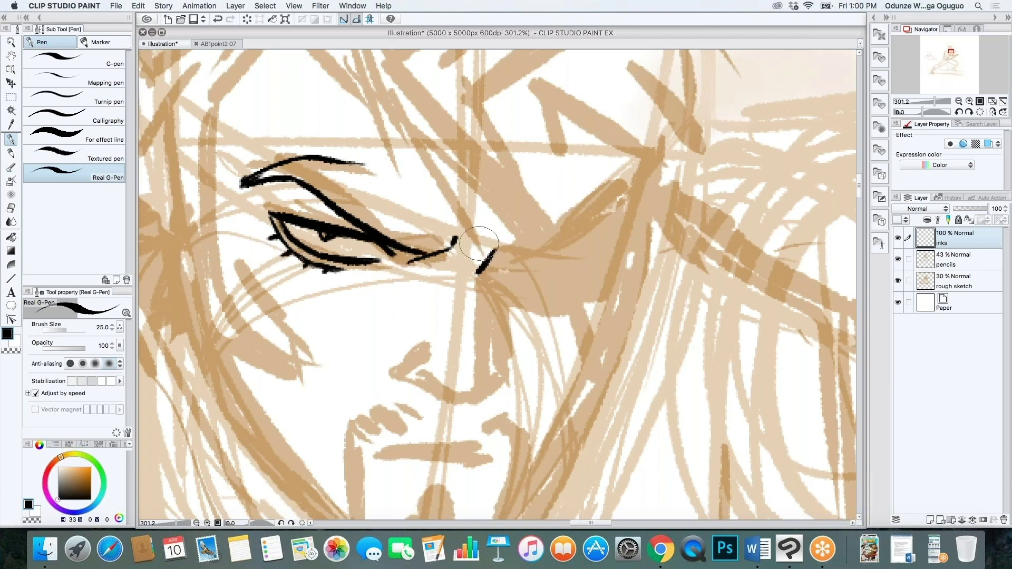
pyautogui.moveTo(457, 238)
pyautogui.mouseDown()
pyautogui.moveTo(445, 261)
pyautogui.moveTo(473, 242)
pyautogui.mouseUp()
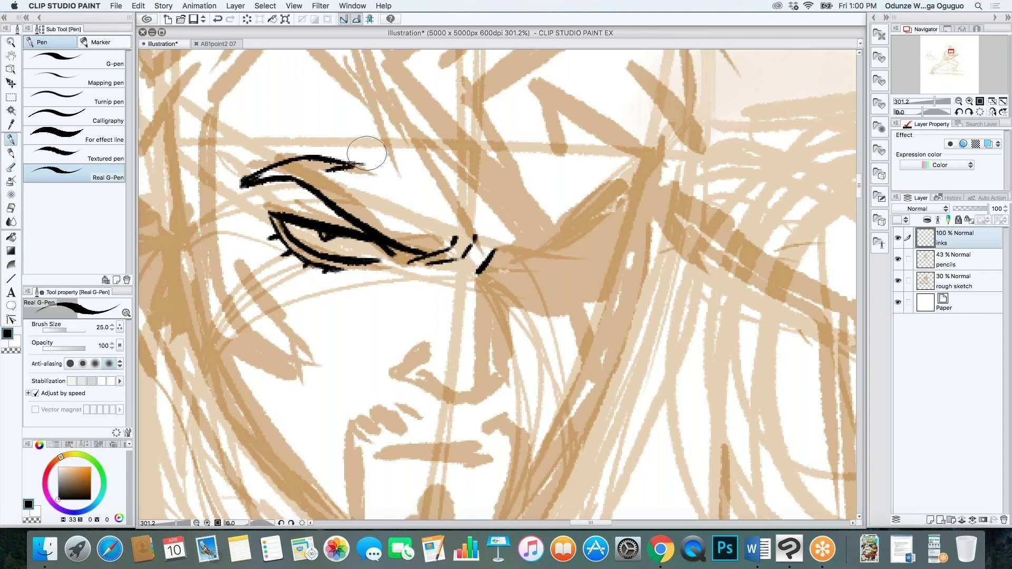
pyautogui.moveTo(353, 164)
pyautogui.mouseDown()
pyautogui.moveTo(447, 239)
pyautogui.moveTo(495, 239)
pyautogui.moveTo(477, 273)
pyautogui.mouseUp()
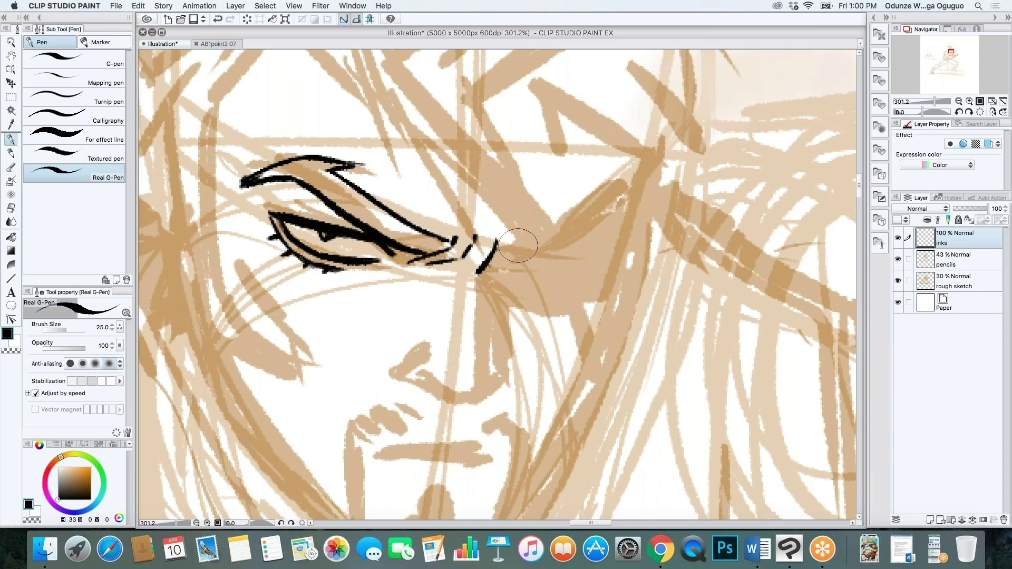
# Step: Ink the upper band of the eyepatch from the nose bridge to the temple and start its outer edge
pyautogui.moveTo(478, 273); pyautogui.dragTo(538, 244)
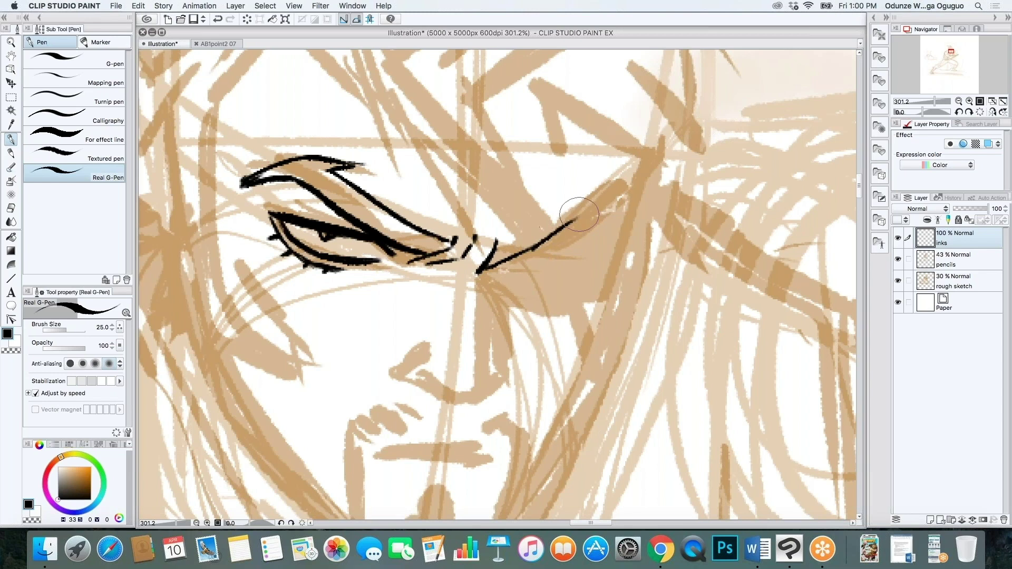
pyautogui.click(859, 213)
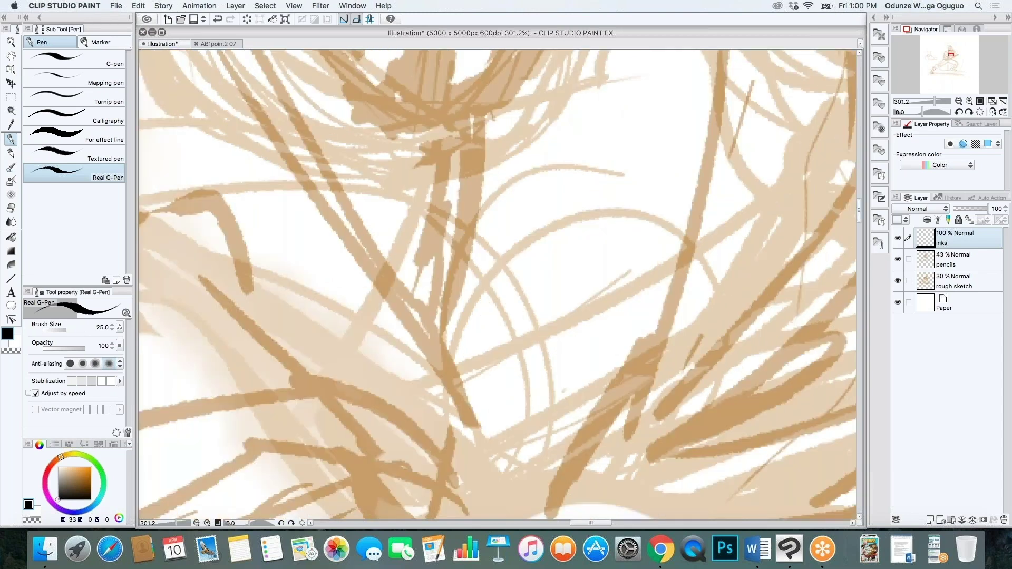
pyautogui.scroll(-5, 512, 275)
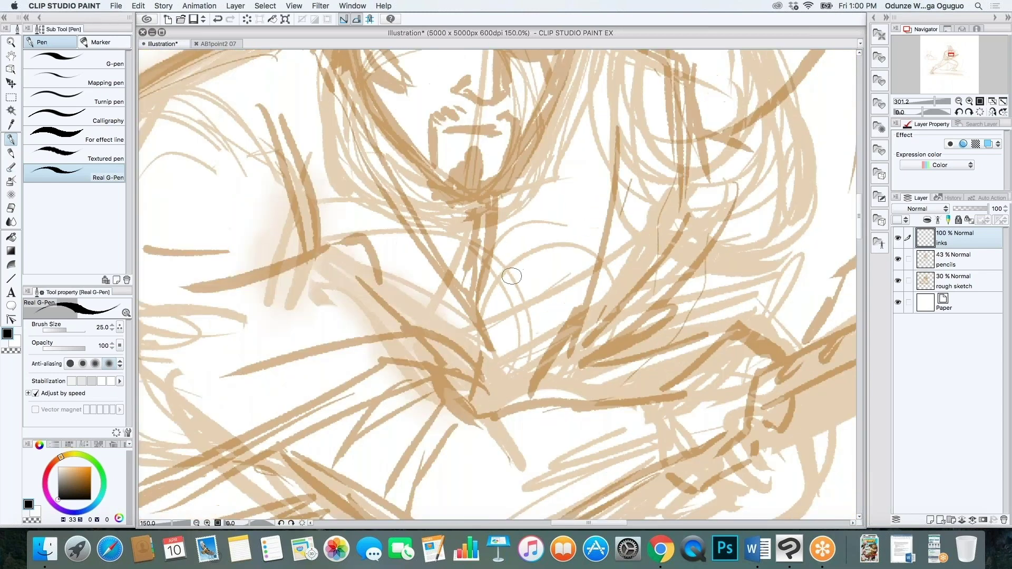
pyautogui.moveTo(858, 221); pyautogui.dragTo(858, 190)
pyautogui.scroll(3, 483, 411)
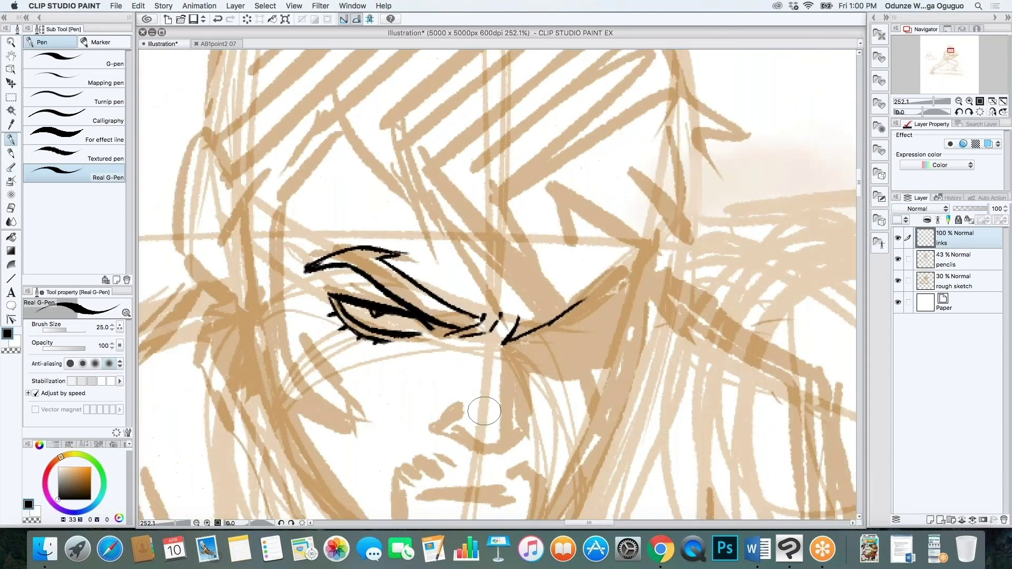
pyautogui.moveTo(521, 316); pyautogui.dragTo(603, 267)
pyautogui.moveTo(582, 301)
pyautogui.mouseDown()
pyautogui.moveTo(605, 273)
pyautogui.moveTo(617, 284)
pyautogui.moveTo(605, 256)
pyautogui.moveTo(621, 280)
pyautogui.moveTo(616, 269)
pyautogui.moveTo(618, 282)
pyautogui.moveTo(591, 274)
pyautogui.moveTo(548, 297)
pyautogui.mouseUp()
pyautogui.moveTo(506, 342); pyautogui.dragTo(606, 279)
pyautogui.moveTo(564, 321)
pyautogui.mouseDown()
pyautogui.moveTo(596, 287)
pyautogui.moveTo(621, 290)
pyautogui.moveTo(607, 357)
pyautogui.mouseUp()
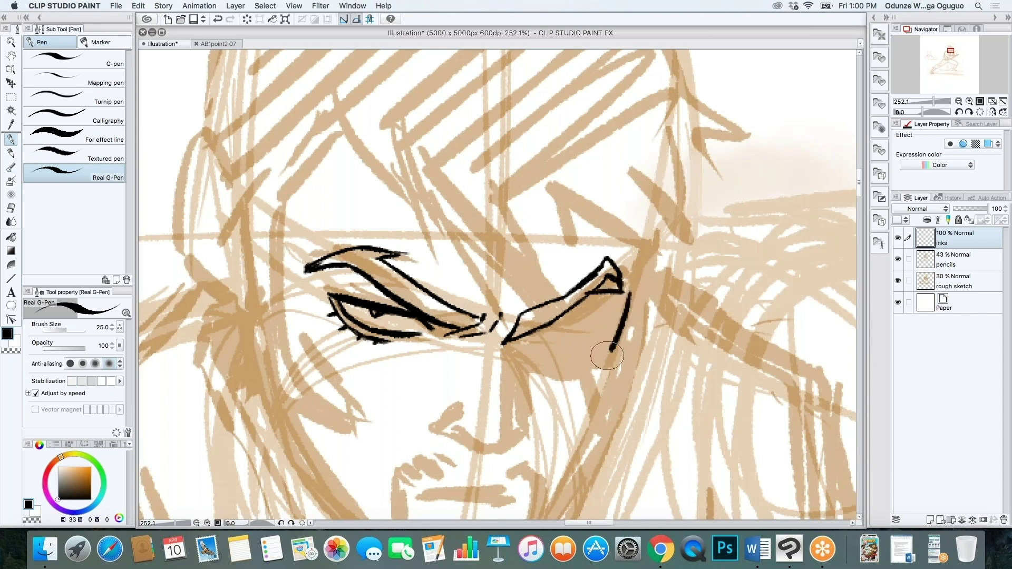
# Step: Ink the eyepatch's curved double rim and the short scar-like bar extending below it
pyautogui.moveTo(508, 347); pyautogui.dragTo(573, 378)
pyautogui.moveTo(609, 355)
pyautogui.mouseDown()
pyautogui.moveTo(591, 372)
pyautogui.moveTo(601, 369)
pyautogui.mouseUp()
pyautogui.moveTo(594, 294)
pyautogui.mouseDown()
pyautogui.moveTo(626, 290)
pyautogui.moveTo(595, 358)
pyautogui.mouseUp()
pyautogui.moveTo(510, 343)
pyautogui.mouseDown()
pyautogui.moveTo(558, 366)
pyautogui.moveTo(544, 362)
pyautogui.moveTo(587, 360)
pyautogui.moveTo(580, 366)
pyautogui.moveTo(620, 335)
pyautogui.moveTo(596, 422)
pyautogui.mouseUp()
pyautogui.moveTo(592, 372)
pyautogui.mouseDown()
pyautogui.moveTo(605, 417)
pyautogui.moveTo(596, 421)
pyautogui.mouseUp()
# Step: Ink the jagged hair bangs falling across the forehead between the eyebrow and the eyepatch
pyautogui.moveTo(347, 131); pyautogui.dragTo(444, 282)
pyautogui.moveTo(466, 216)
pyautogui.mouseDown()
pyautogui.moveTo(484, 282)
pyautogui.moveTo(492, 262)
pyautogui.moveTo(537, 310)
pyautogui.mouseUp()
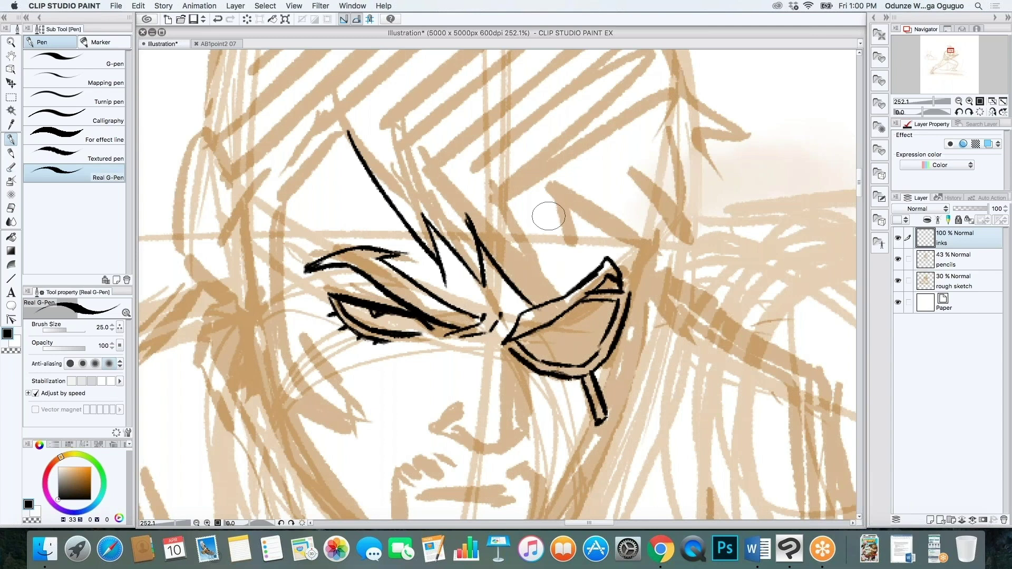
pyautogui.moveTo(551, 190); pyautogui.dragTo(570, 252)
pyautogui.moveTo(547, 211)
pyautogui.mouseDown()
pyautogui.moveTo(573, 255)
pyautogui.moveTo(548, 305)
pyautogui.mouseUp()
pyautogui.moveTo(551, 189)
pyautogui.mouseDown()
pyautogui.moveTo(582, 220)
pyautogui.moveTo(627, 245)
pyautogui.mouseUp()
pyautogui.moveTo(594, 196); pyautogui.dragTo(627, 244)
pyautogui.moveTo(549, 292); pyautogui.dragTo(545, 312)
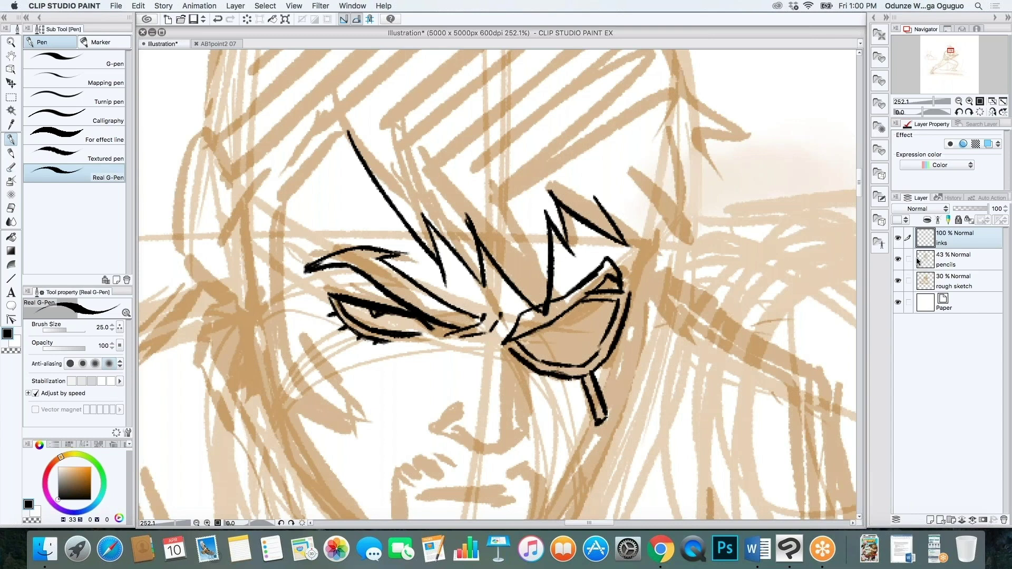
# Step: Hide the pencils and rough sketch layers, and fill the eyebrow outline with black using an auto selection expanded by 1 px
pyautogui.click(898, 259)
pyautogui.click(898, 281)
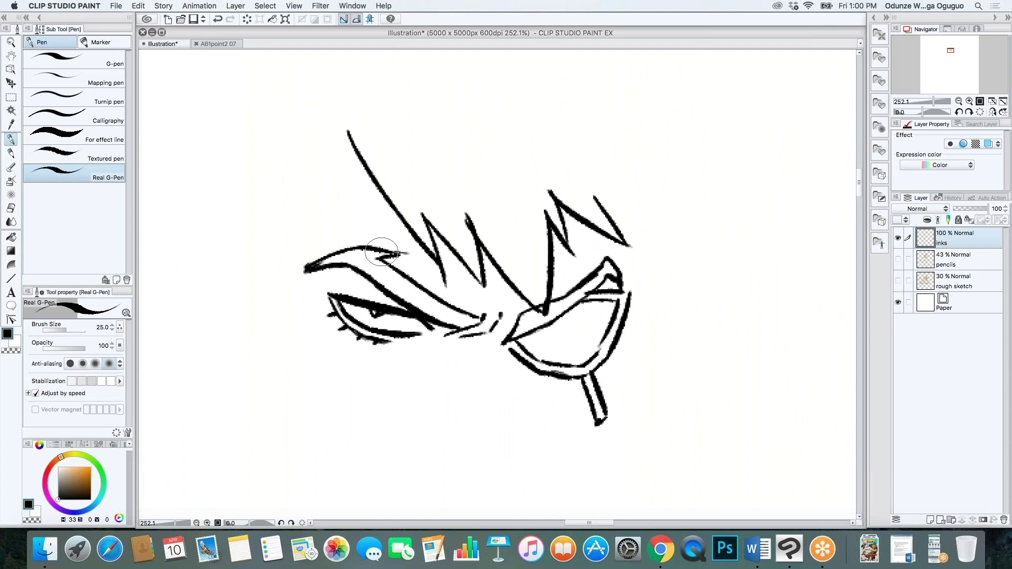
pyautogui.press('w')
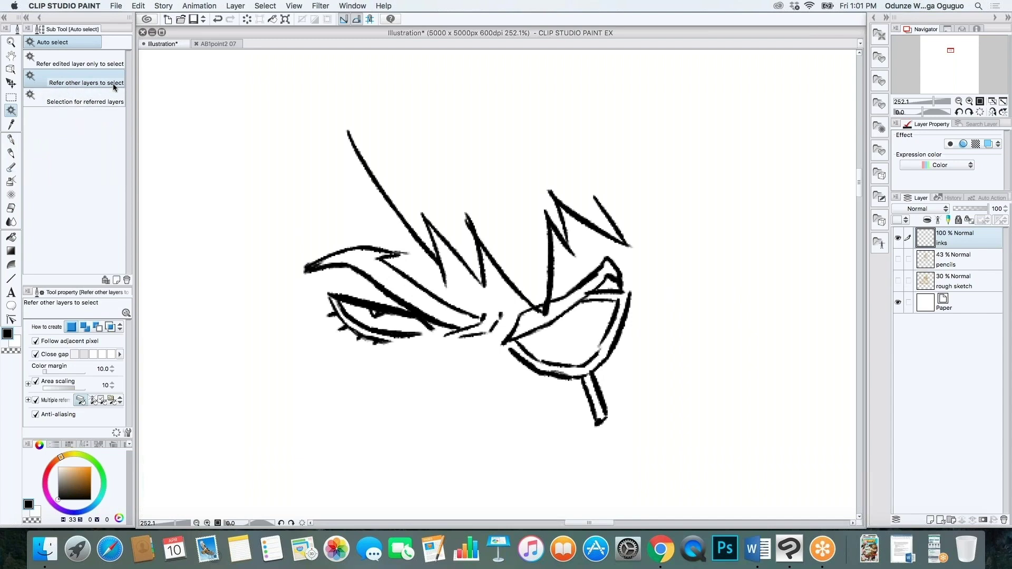
pyautogui.click(432, 303)
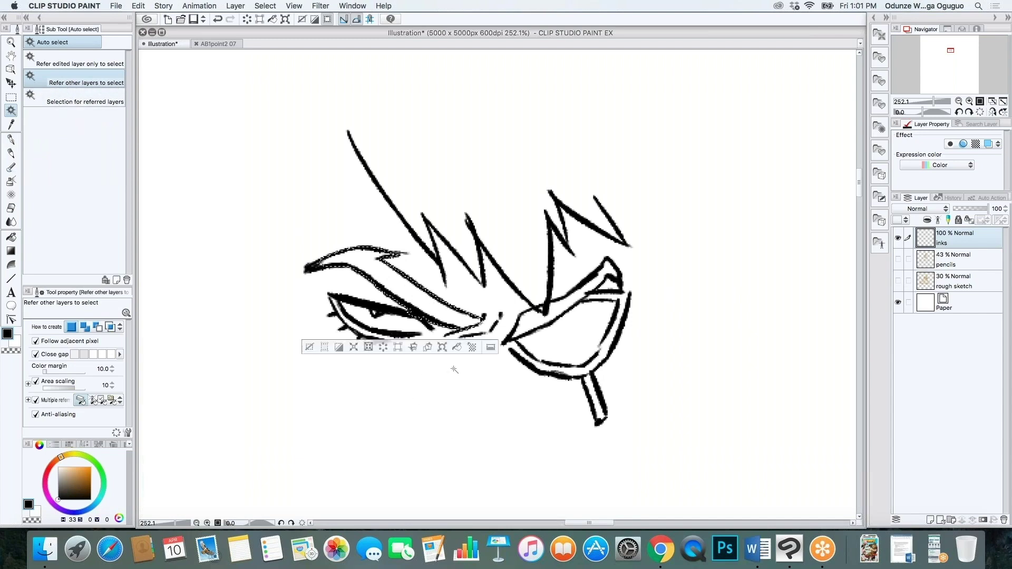
pyautogui.click(354, 347)
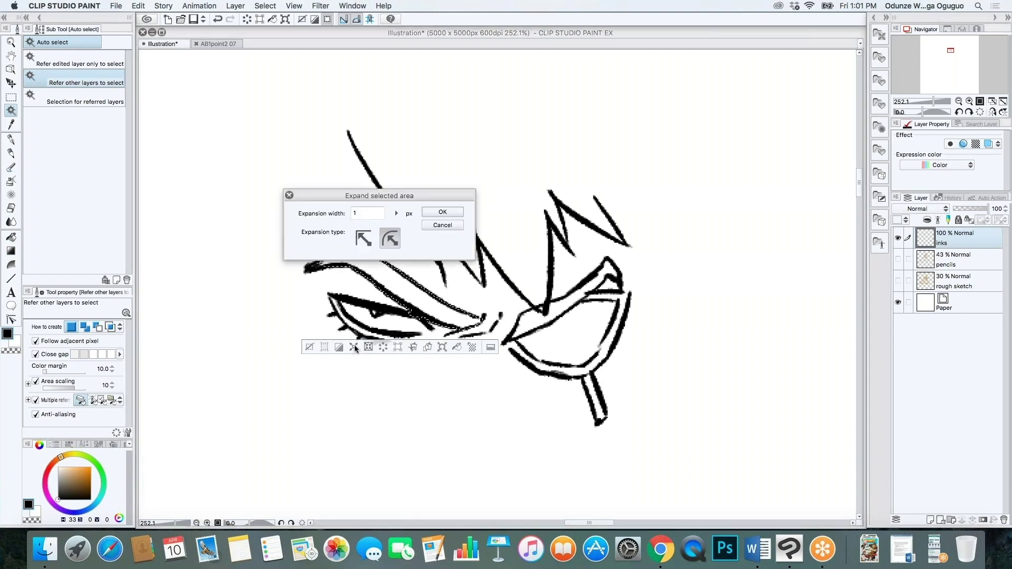
pyautogui.click(442, 212)
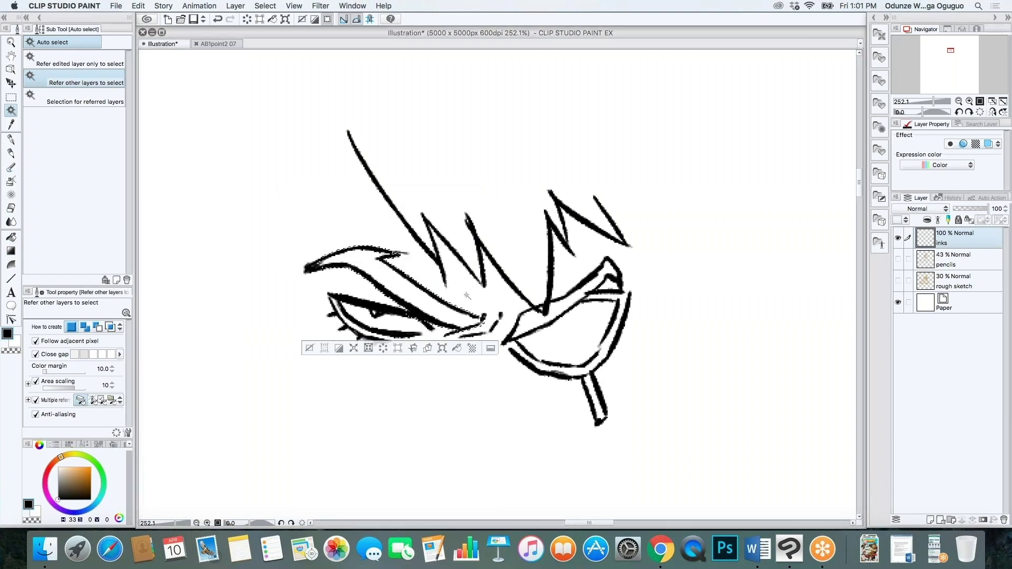
pyautogui.click(457, 347)
pyautogui.press('super+d')
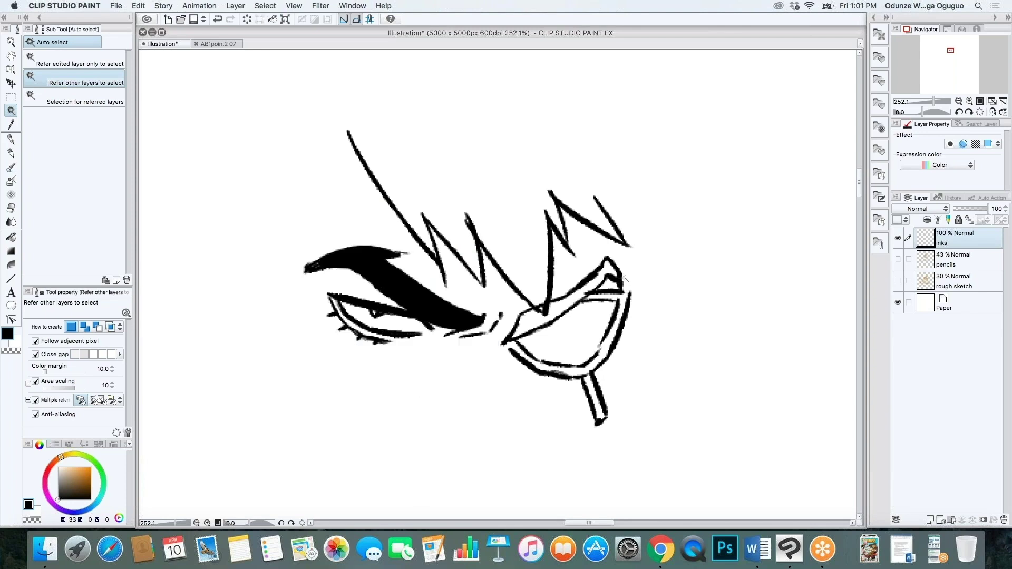
# Step: Return to the Real G-Pen and show the pencils layer again, leaving the rough sketch layer hidden
pyautogui.press('p')
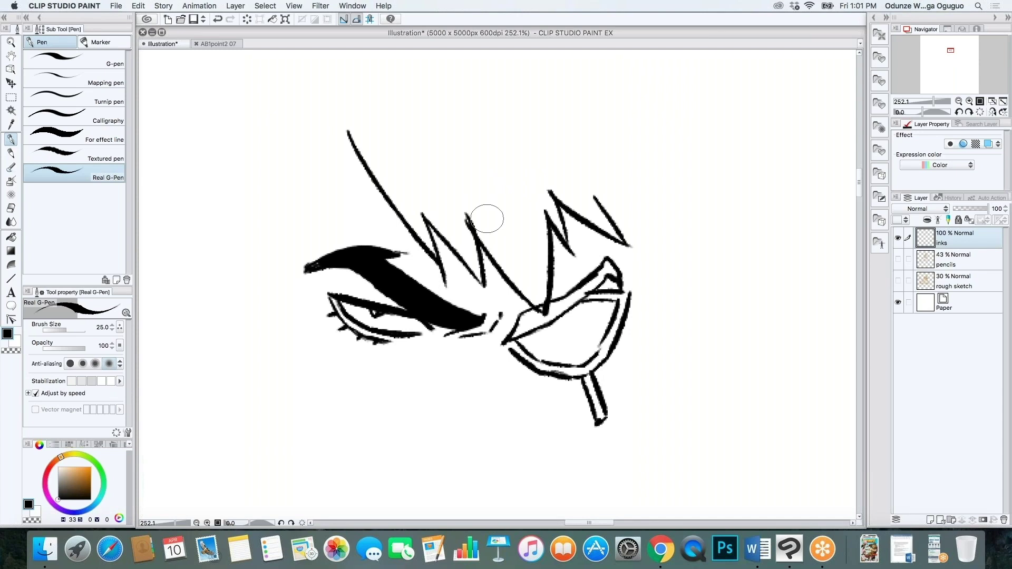
pyautogui.click(898, 259)
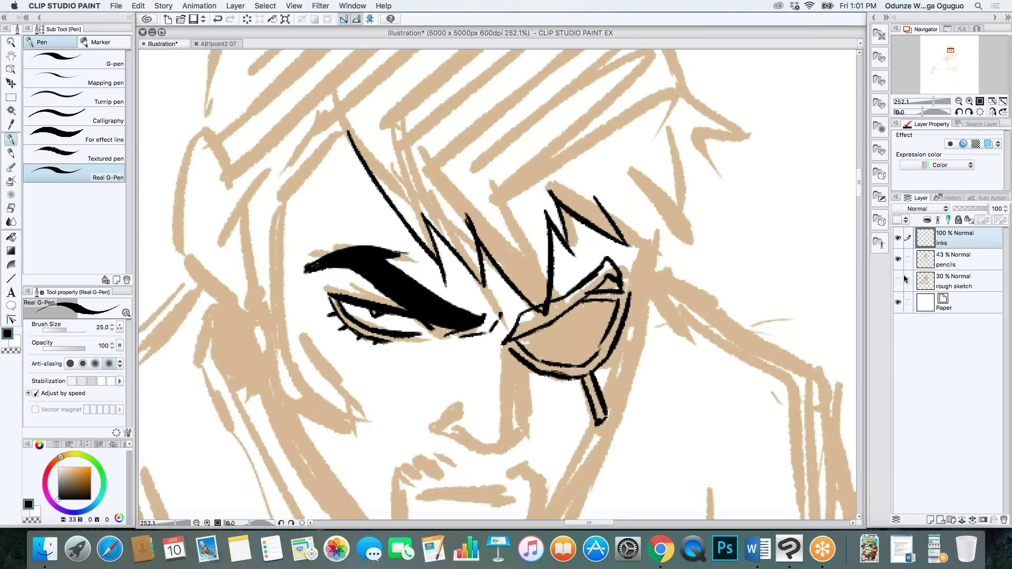
pyautogui.scroll(-7, 732, 253)
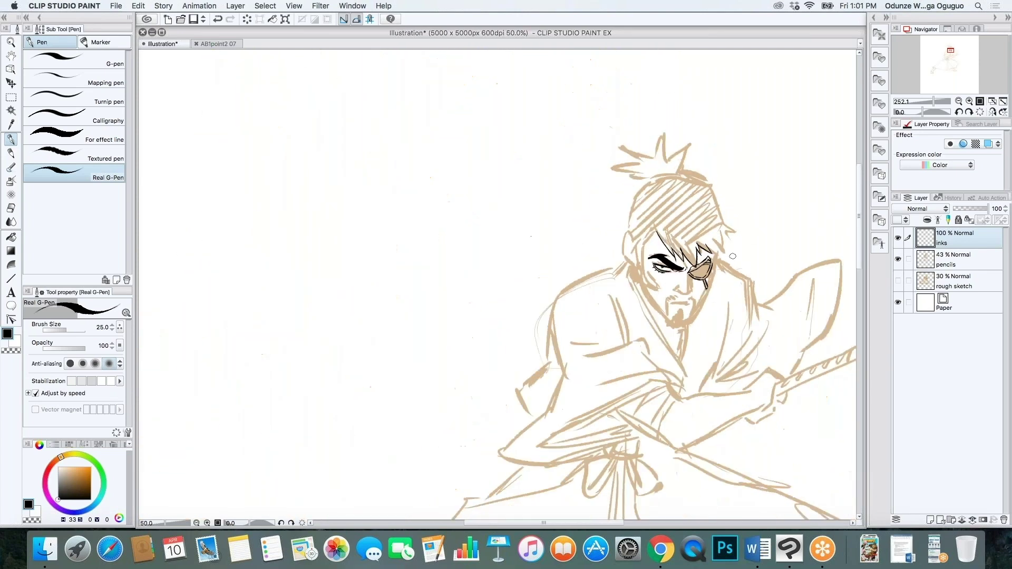
pyautogui.hscroll(5, 597, 496)
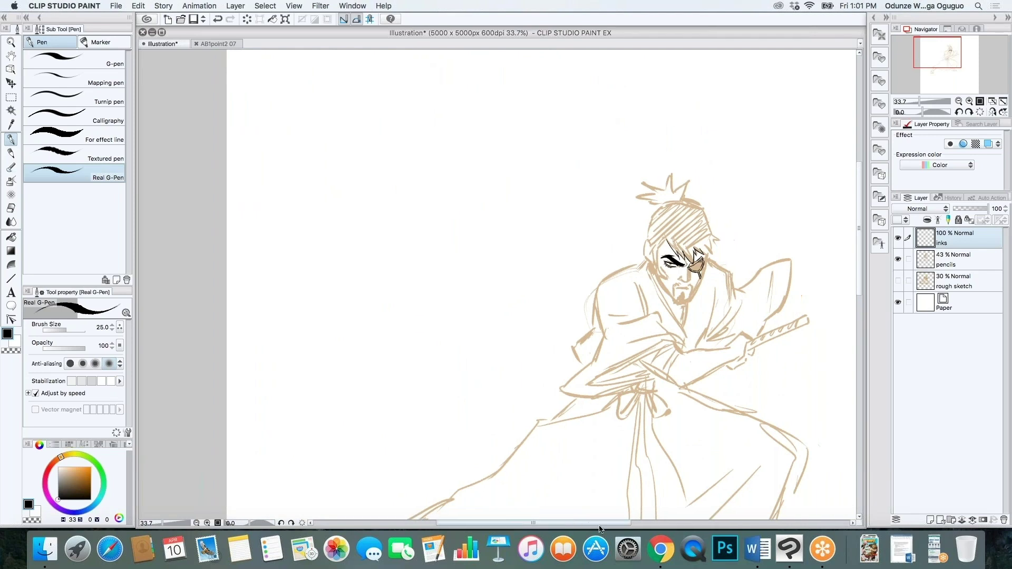
pyautogui.moveTo(859, 229)
pyautogui.mouseDown()
pyautogui.moveTo(859, 273)
pyautogui.moveTo(858, 263)
pyautogui.mouseUp()
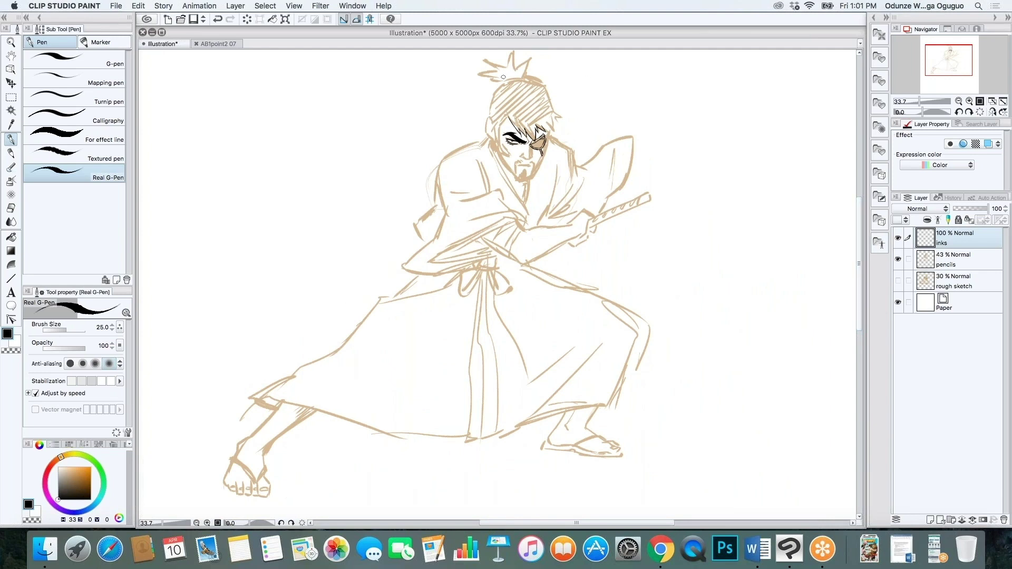
pyautogui.scroll(10, 515, 115)
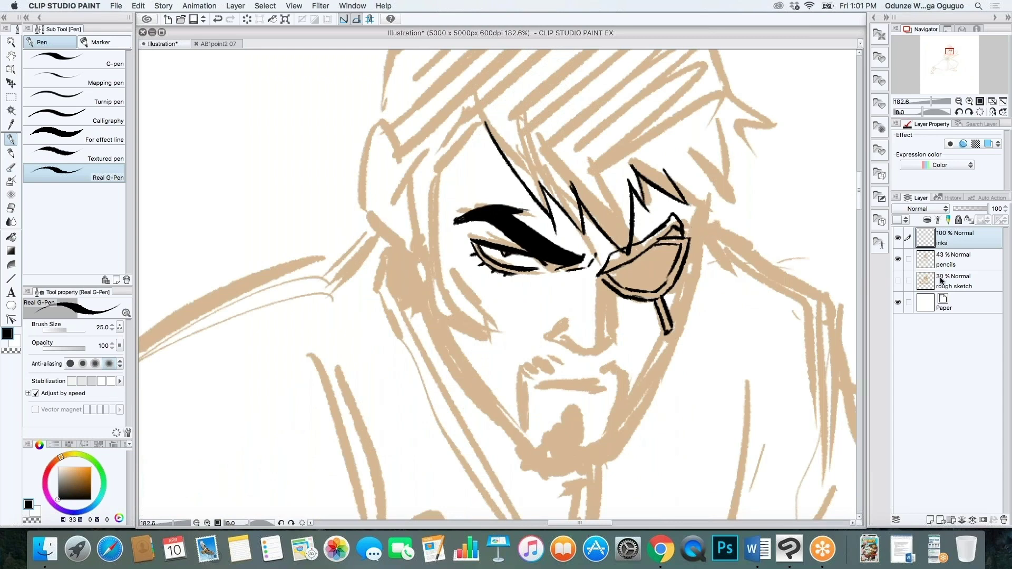
# Step: Group the inks, pencils and rough sketch layers into a new folder and collapse it
pyautogui.keyDown('shift'); pyautogui.click(972, 283); pyautogui.keyUp('shift')
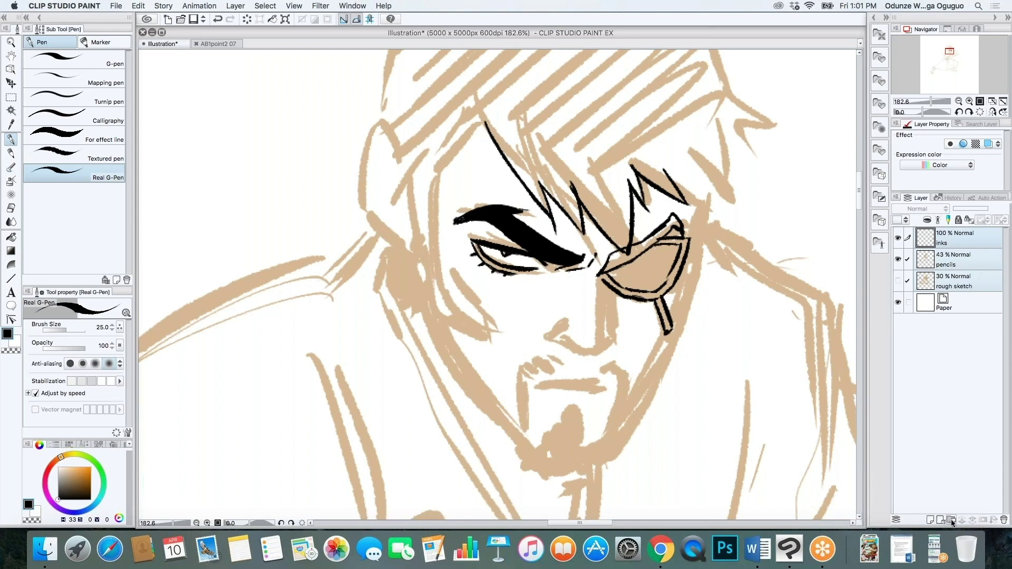
pyautogui.rightClick(974, 275)
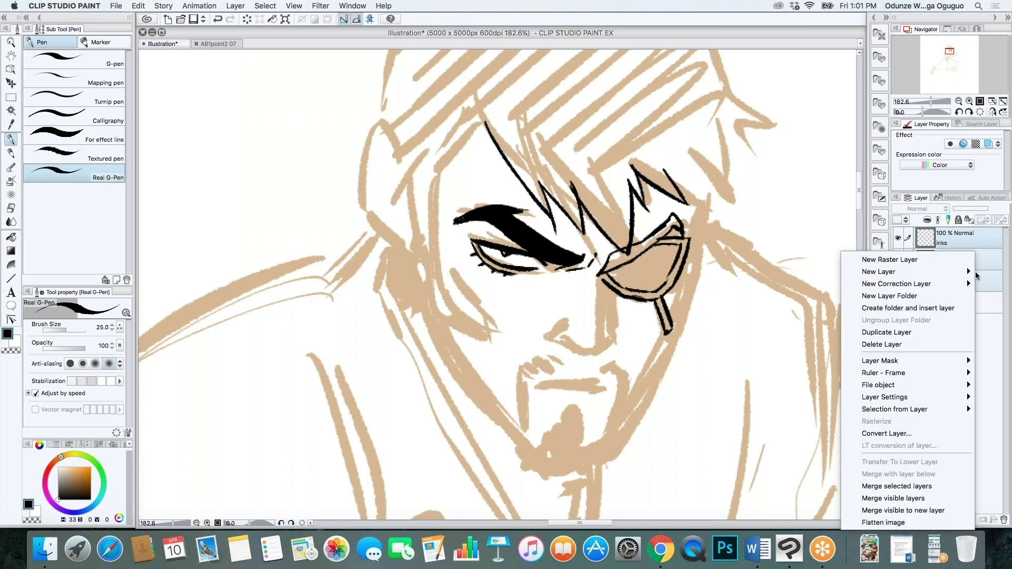
pyautogui.click(926, 309)
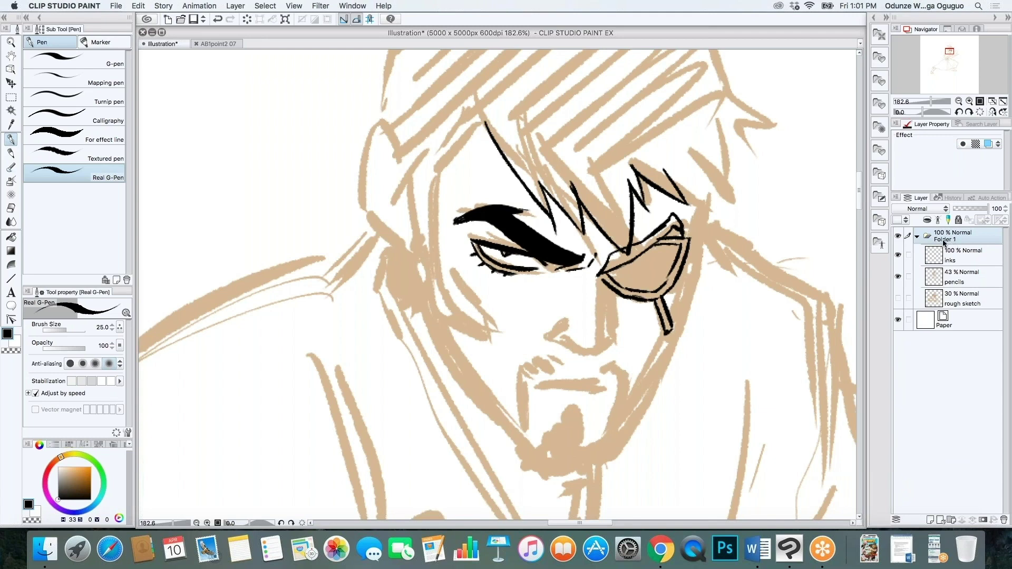
pyautogui.click(919, 239)
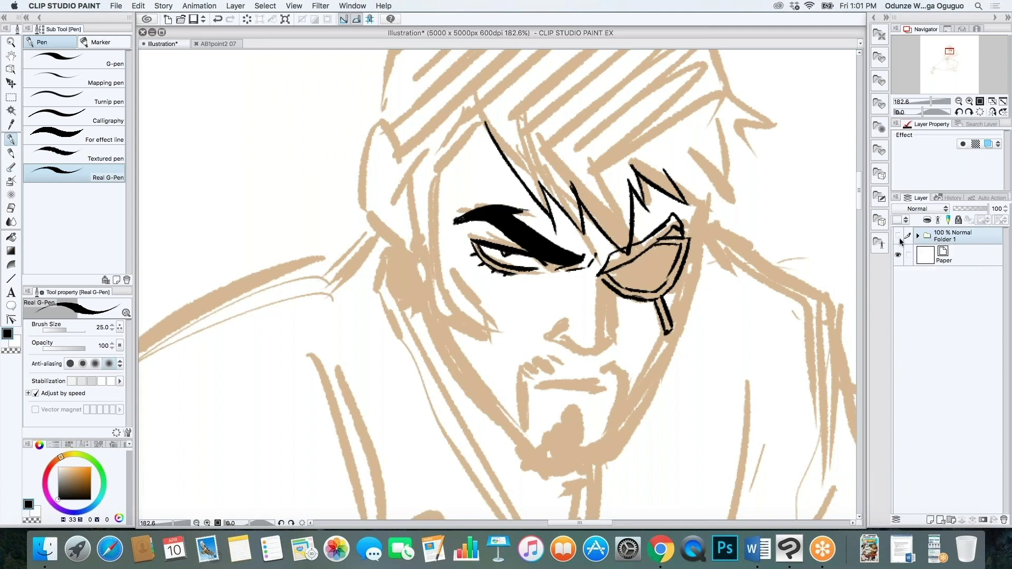
# Step: Hide the folder holding the sword wielder's layers to clear the canvas
pyautogui.click(899, 238)
pyautogui.scroll(-3, 631, 273)
pyautogui.scroll(-5, 631, 272)
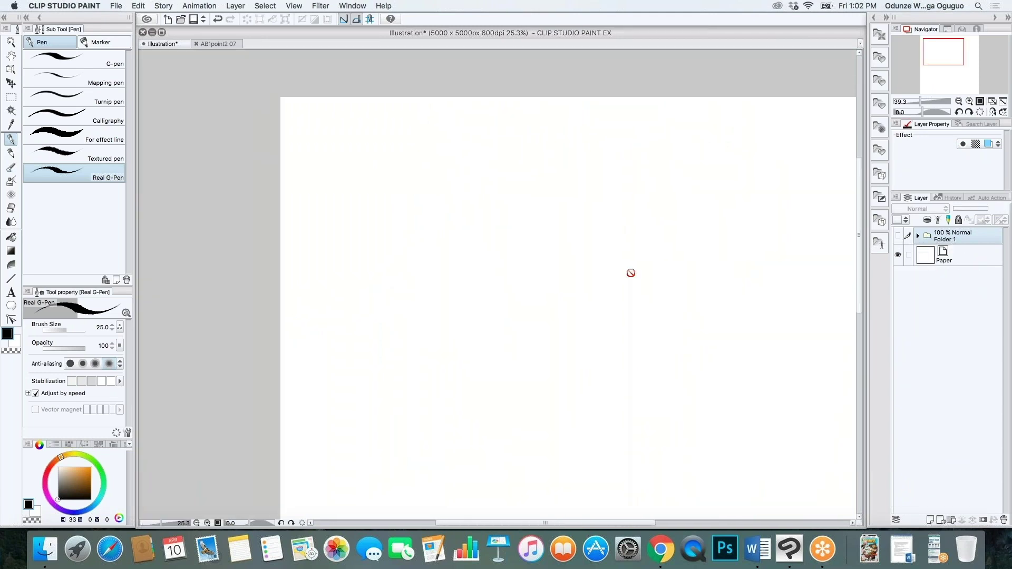
# Step: Add a new layer above the folder and set the drawing colour to orange
pyautogui.moveTo(524, 522); pyautogui.dragTo(574, 499)
pyautogui.moveTo(858, 262); pyautogui.dragTo(858, 294)
pyautogui.click(928, 520)
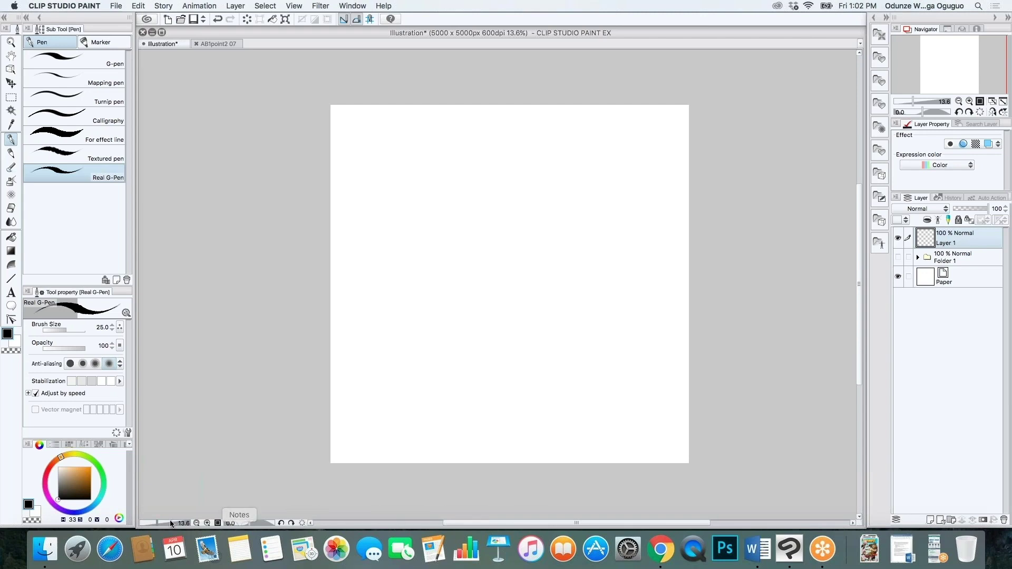
pyautogui.click(87, 471)
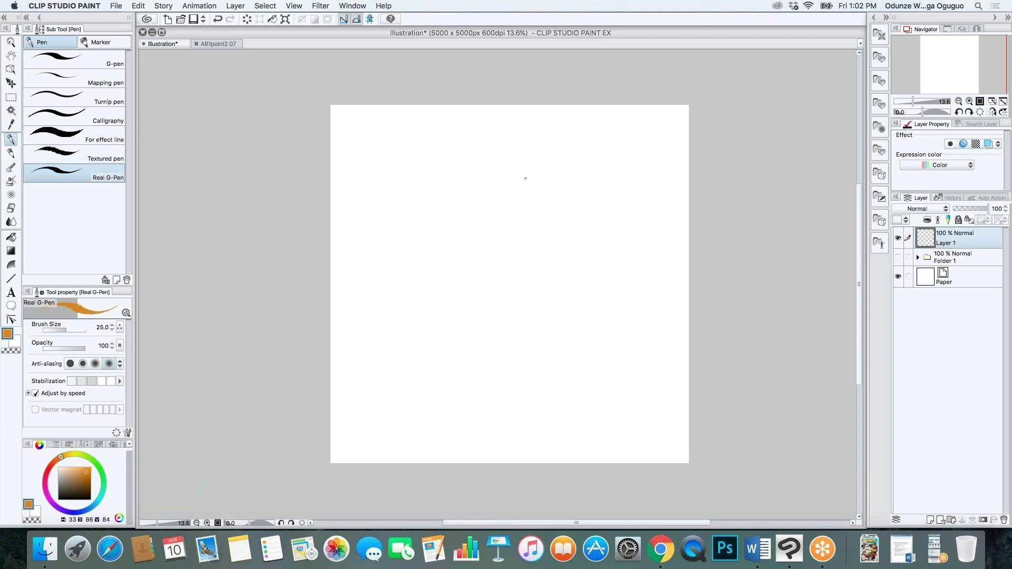
pyautogui.scroll(2, 491, 211)
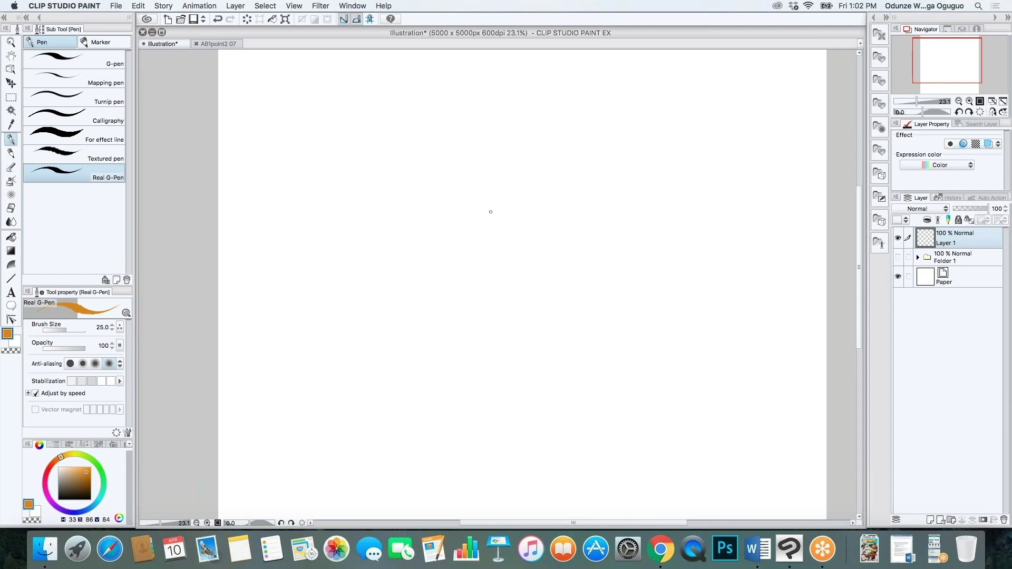
pyautogui.scroll(2, 491, 211)
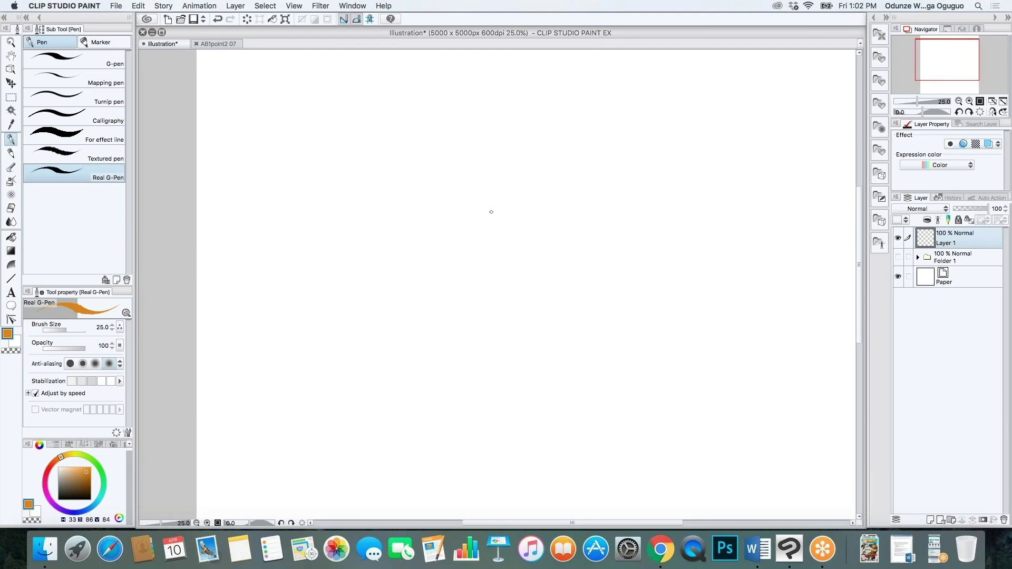
pyautogui.moveTo(573, 523); pyautogui.dragTo(583, 522)
pyautogui.moveTo(859, 264); pyautogui.dragTo(862, 247)
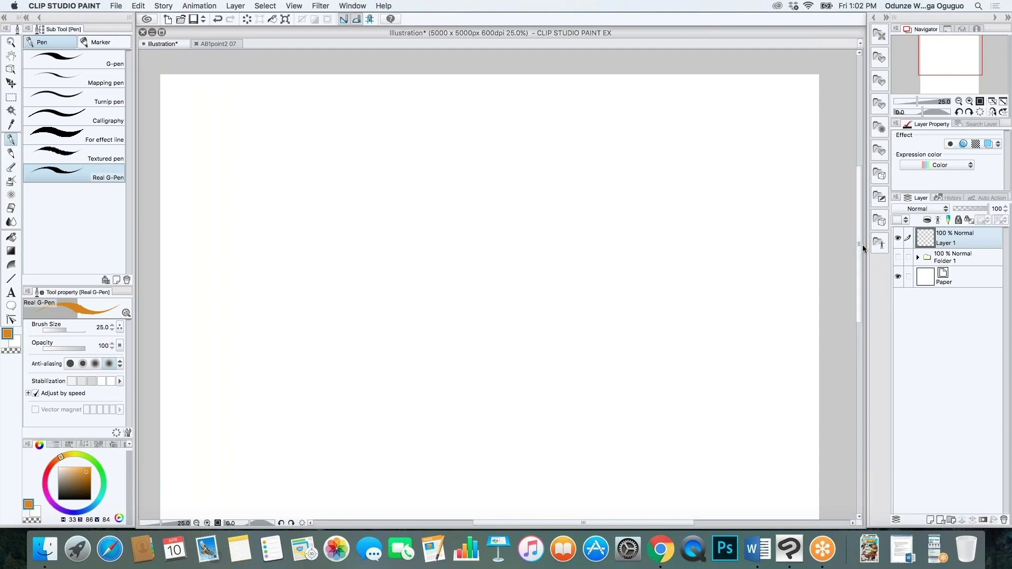
# Step: Switch to Chrome to review the "20 ways drawing poses" video results, and return to Clip Studio Paint
pyautogui.click(665, 553)
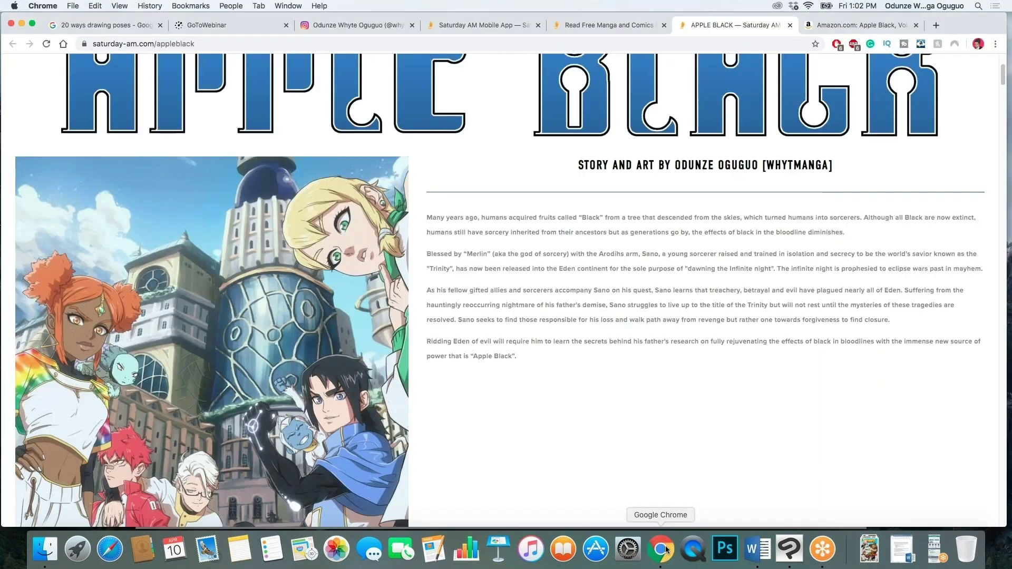
pyautogui.click(129, 24)
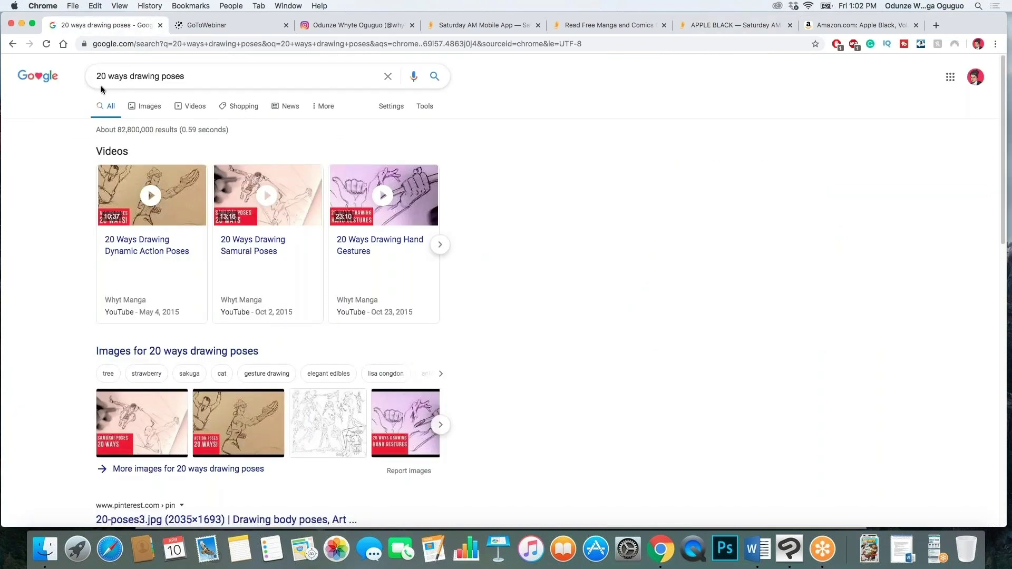
pyautogui.moveTo(148, 219)
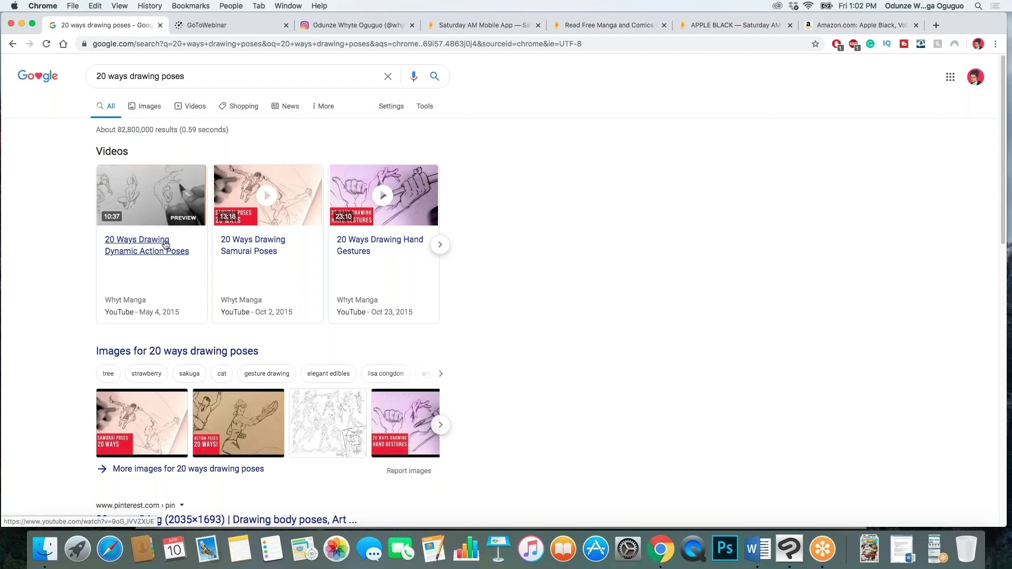
pyautogui.moveTo(227, 242)
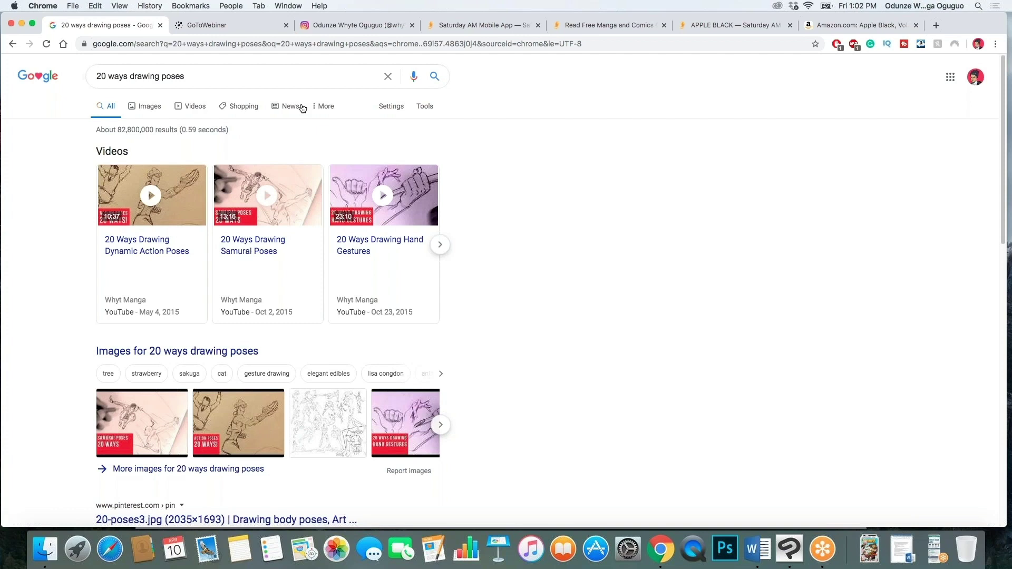
pyautogui.click(790, 549)
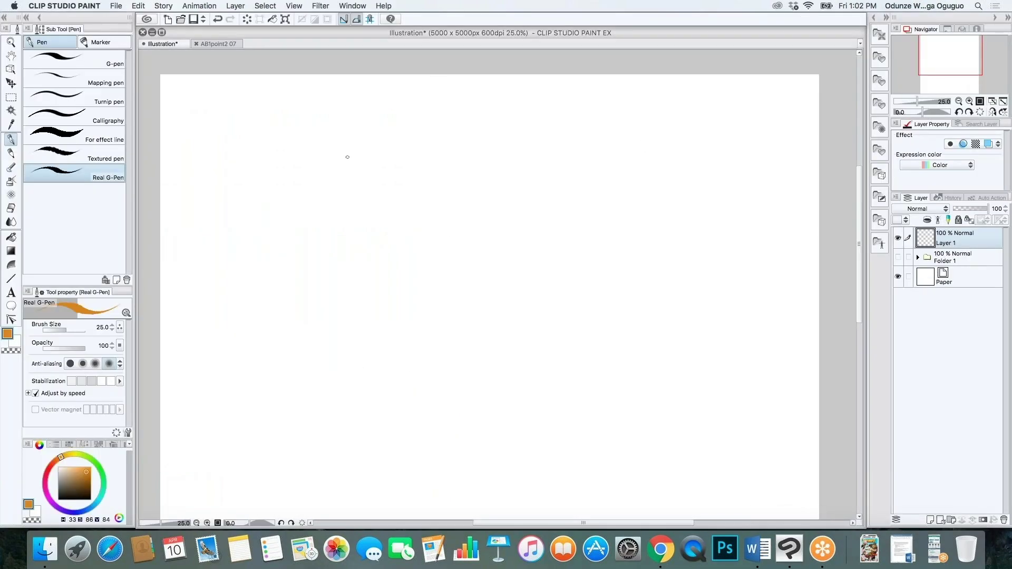
pyautogui.press('p')
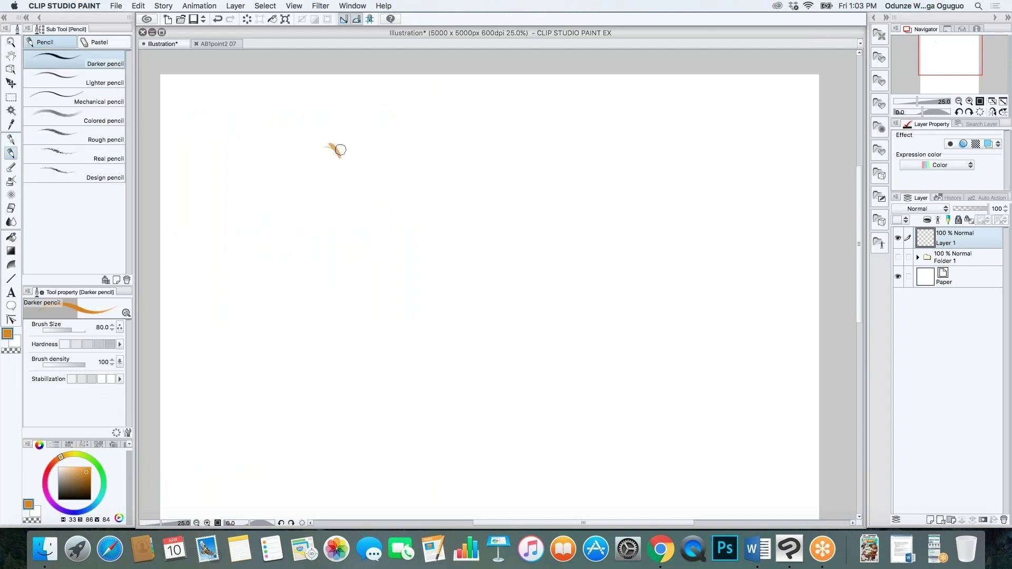
pyautogui.press('p')
pyautogui.moveTo(322, 144); pyautogui.dragTo(346, 168)
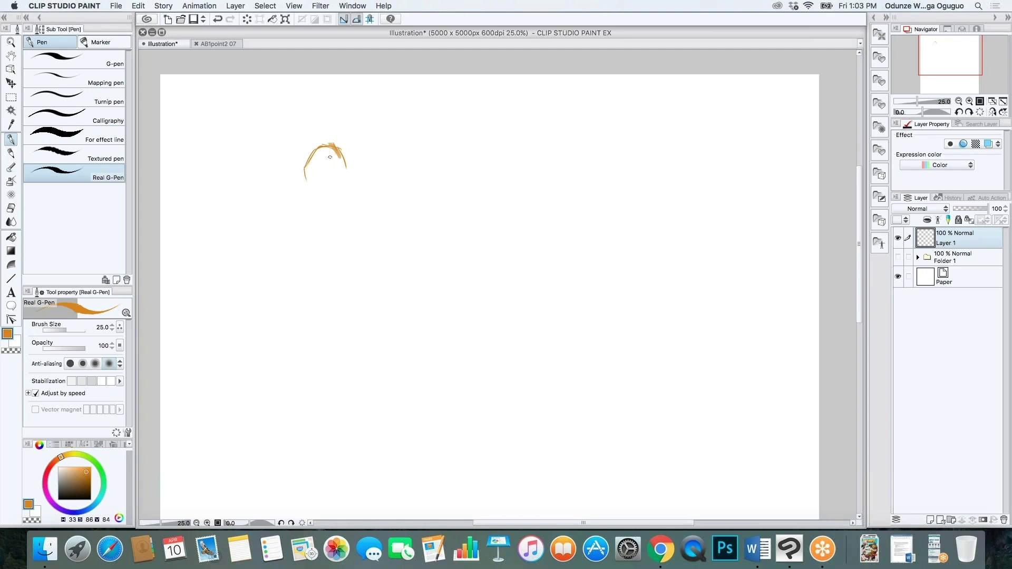
pyautogui.press('e')
pyautogui.moveTo(339, 149)
pyautogui.mouseDown()
pyautogui.moveTo(311, 154)
pyautogui.moveTo(319, 164)
pyautogui.mouseUp()
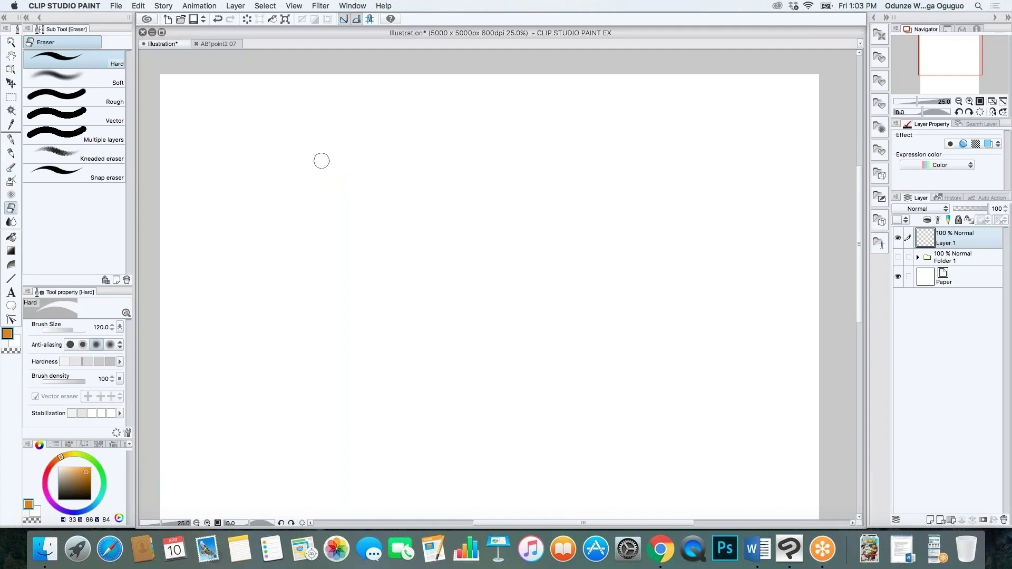
# Step: Sketch an orange head outline with ears and an angular jaw near the page's upper left using the Real G-Pen
pyautogui.press('p')
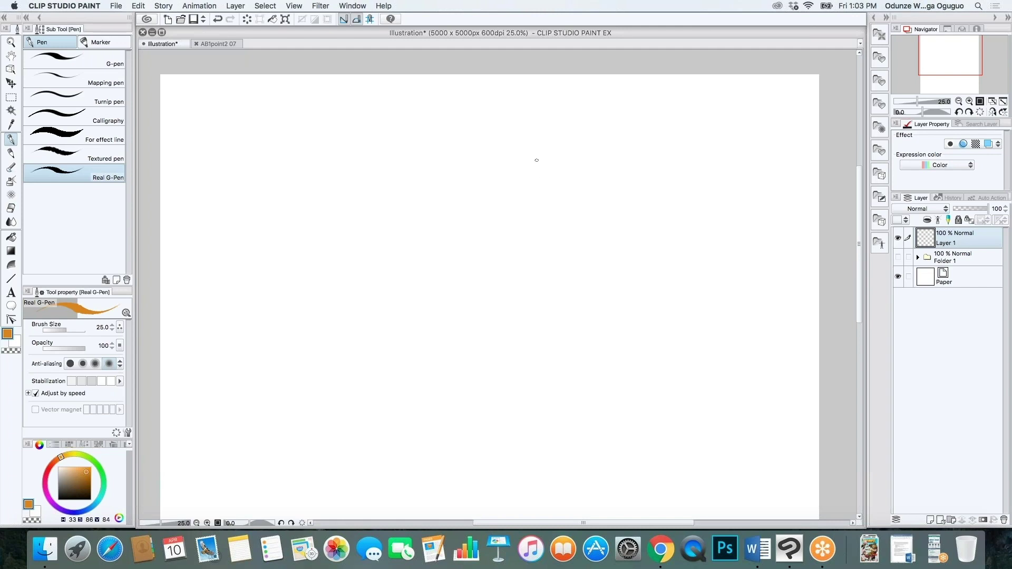
pyautogui.click(404, 151)
pyautogui.moveTo(308, 156)
pyautogui.mouseDown()
pyautogui.moveTo(323, 120)
pyautogui.moveTo(340, 160)
pyautogui.mouseUp()
pyautogui.moveTo(329, 121)
pyautogui.mouseDown()
pyautogui.moveTo(304, 126)
pyautogui.moveTo(312, 174)
pyautogui.mouseUp()
pyautogui.moveTo(339, 143)
pyautogui.mouseDown()
pyautogui.moveTo(341, 159)
pyautogui.moveTo(302, 167)
pyautogui.moveTo(326, 172)
pyautogui.mouseUp()
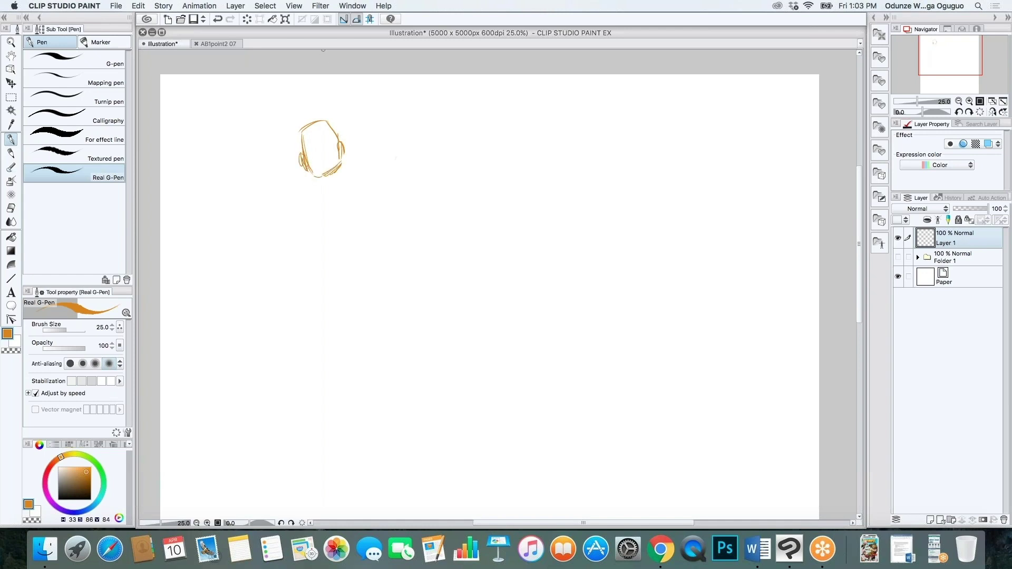
# Step: Draw curved centre and brow guidelines across the head, and shade the underside of the jaw and the ear
pyautogui.scroll(5, 320, 226)
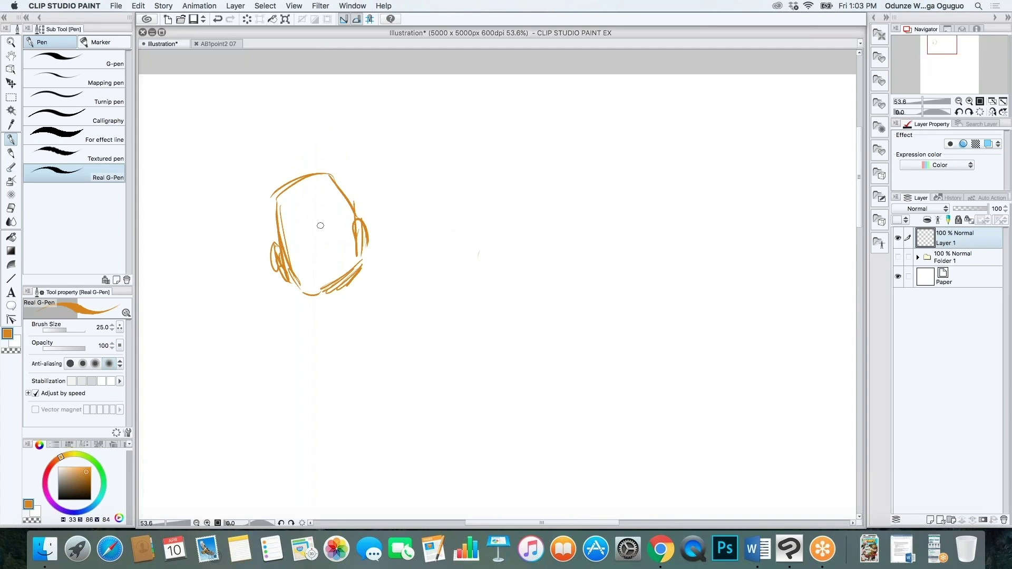
pyautogui.moveTo(306, 177)
pyautogui.mouseDown()
pyautogui.moveTo(314, 293)
pyautogui.moveTo(300, 258)
pyautogui.moveTo(313, 212)
pyautogui.moveTo(334, 210)
pyautogui.moveTo(356, 242)
pyautogui.mouseUp()
pyautogui.moveTo(281, 243); pyautogui.dragTo(327, 213)
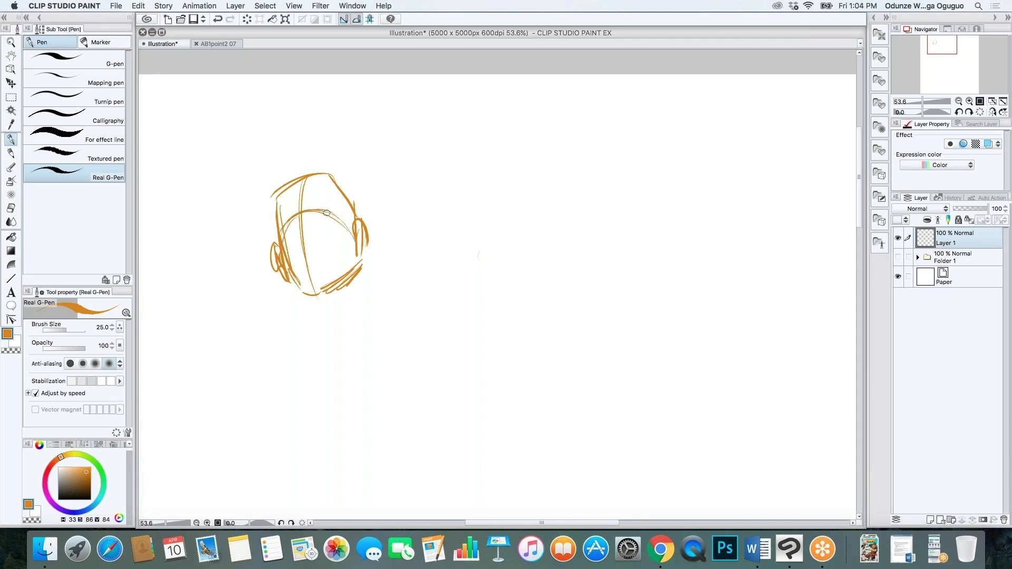
pyautogui.moveTo(294, 283)
pyautogui.mouseDown()
pyautogui.moveTo(353, 271)
pyautogui.moveTo(306, 277)
pyautogui.moveTo(343, 270)
pyautogui.mouseUp()
pyautogui.moveTo(356, 224)
pyautogui.mouseDown()
pyautogui.moveTo(370, 243)
pyautogui.moveTo(360, 261)
pyautogui.mouseUp()
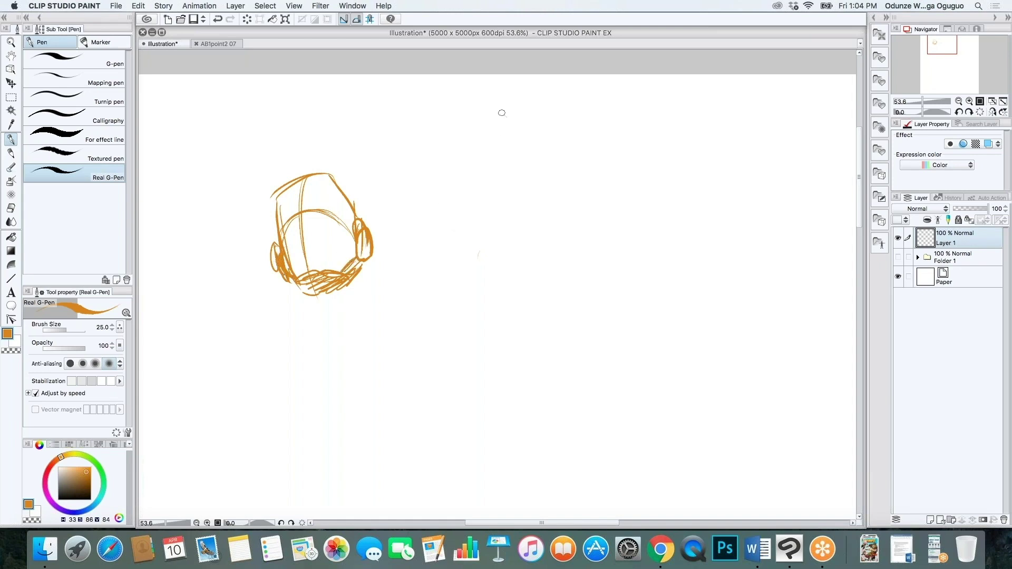
# Step: Sketch a smaller front-view head with ears and curved face guidelines to the upper right of the first head
pyautogui.moveTo(519, 107)
pyautogui.mouseDown()
pyautogui.moveTo(477, 158)
pyautogui.moveTo(522, 174)
pyautogui.moveTo(496, 189)
pyautogui.moveTo(503, 194)
pyautogui.mouseUp()
pyautogui.moveTo(477, 148); pyautogui.dragTo(533, 156)
pyautogui.moveTo(476, 136)
pyautogui.mouseDown()
pyautogui.moveTo(475, 157)
pyautogui.moveTo(532, 174)
pyautogui.mouseUp()
pyautogui.moveTo(478, 153)
pyautogui.mouseDown()
pyautogui.moveTo(482, 178)
pyautogui.moveTo(527, 154)
pyautogui.moveTo(529, 142)
pyautogui.moveTo(509, 130)
pyautogui.moveTo(515, 145)
pyautogui.mouseUp()
pyautogui.moveTo(508, 131); pyautogui.dragTo(500, 143)
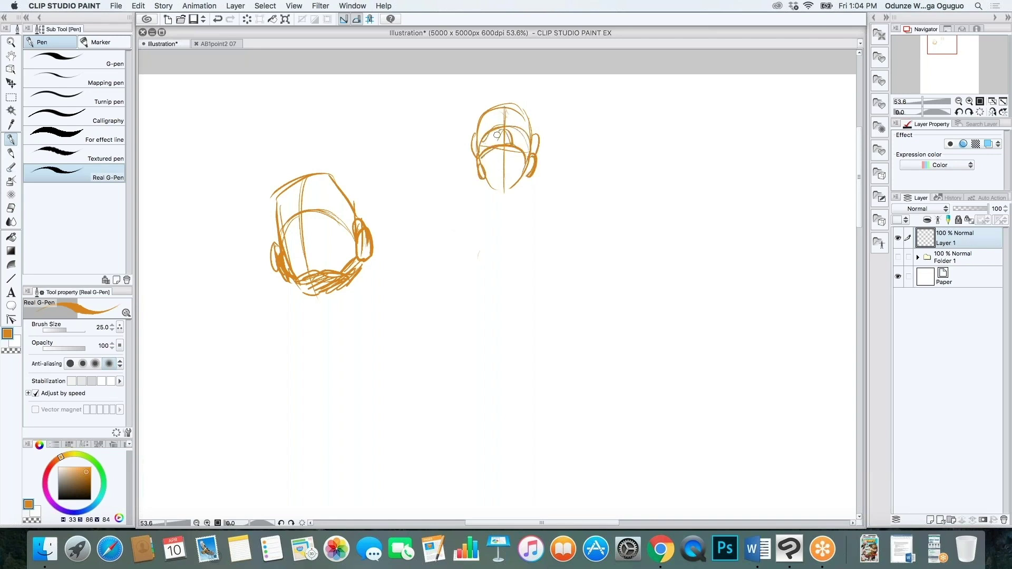
# Step: Add the eyes, brows, nose, mouth and hairline to the larger head and darken its jaw
pyautogui.moveTo(299, 218); pyautogui.dragTo(323, 241)
pyautogui.moveTo(299, 209)
pyautogui.mouseDown()
pyautogui.moveTo(323, 208)
pyautogui.moveTo(282, 219)
pyautogui.moveTo(314, 211)
pyautogui.moveTo(310, 220)
pyautogui.moveTo(341, 201)
pyautogui.moveTo(311, 209)
pyautogui.moveTo(338, 210)
pyautogui.mouseUp()
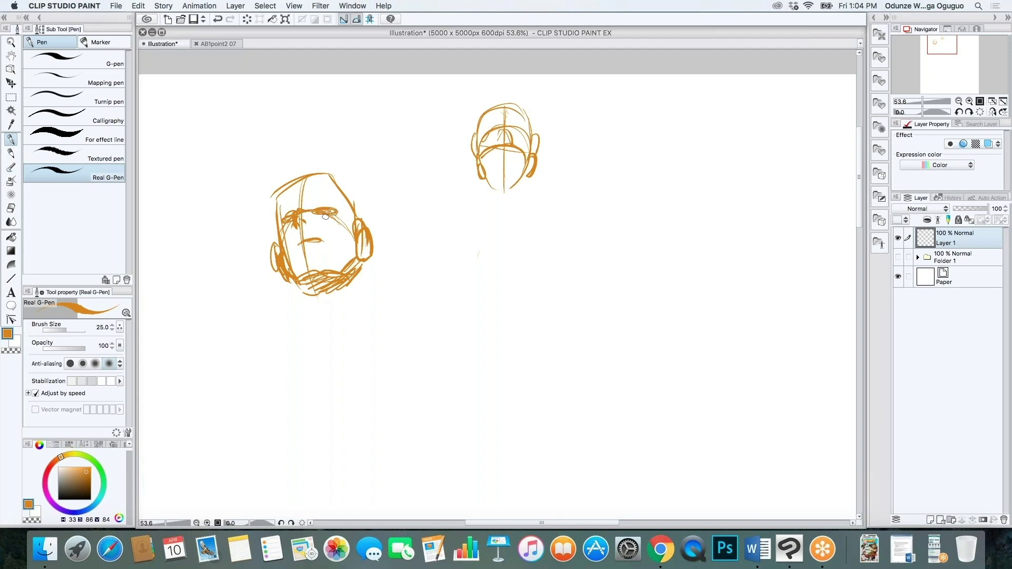
pyautogui.moveTo(309, 270); pyautogui.dragTo(353, 266)
pyautogui.moveTo(284, 189)
pyautogui.mouseDown()
pyautogui.moveTo(275, 227)
pyautogui.moveTo(333, 179)
pyautogui.mouseUp()
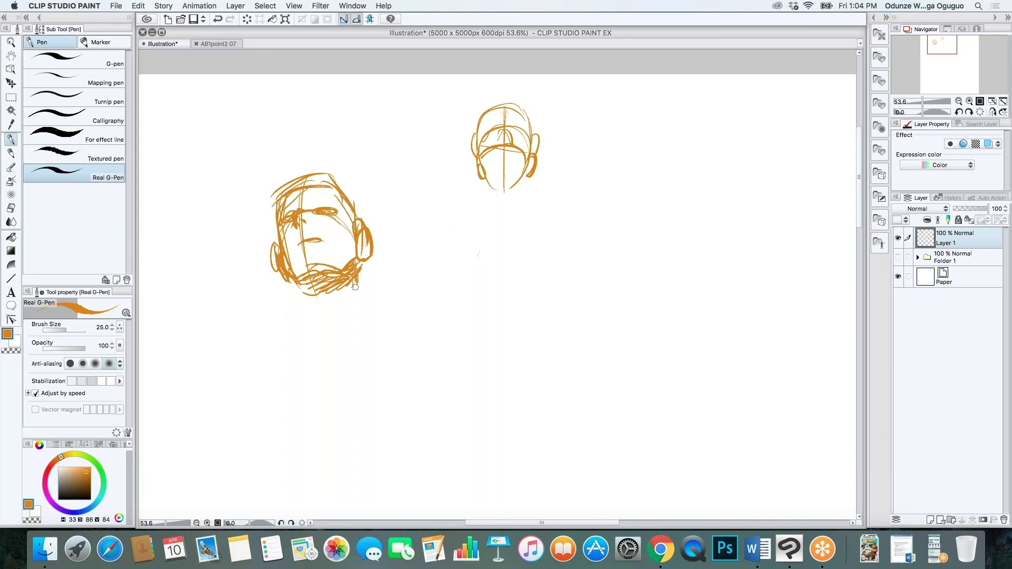
# Step: Block in broad shoulders, upper arms, a torso and a thick belt beneath the larger head
pyautogui.scroll(-2, 319, 123)
pyautogui.scroll(-1, 319, 122)
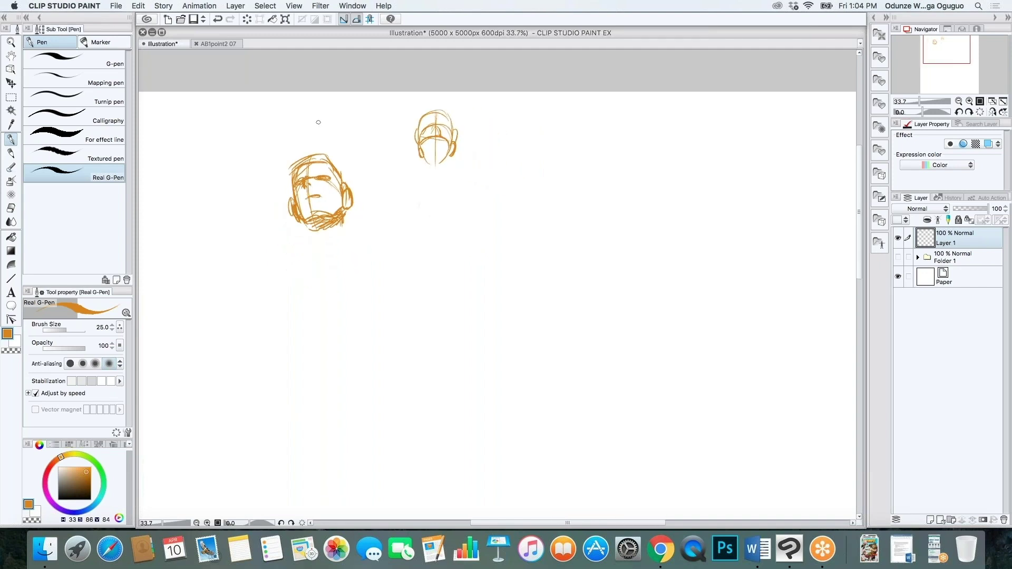
pyautogui.moveTo(306, 226)
pyautogui.mouseDown()
pyautogui.moveTo(356, 216)
pyautogui.moveTo(274, 242)
pyautogui.moveTo(371, 219)
pyautogui.moveTo(279, 247)
pyautogui.moveTo(367, 220)
pyautogui.moveTo(403, 253)
pyautogui.moveTo(411, 278)
pyautogui.mouseUp()
pyautogui.moveTo(374, 222); pyautogui.dragTo(409, 315)
pyautogui.moveTo(266, 252); pyautogui.dragTo(278, 332)
pyautogui.moveTo(256, 266); pyautogui.dragTo(262, 324)
pyautogui.moveTo(274, 247); pyautogui.dragTo(259, 344)
pyautogui.moveTo(378, 224)
pyautogui.mouseDown()
pyautogui.moveTo(400, 325)
pyautogui.moveTo(320, 330)
pyautogui.mouseUp()
pyautogui.moveTo(380, 315)
pyautogui.mouseDown()
pyautogui.moveTo(313, 352)
pyautogui.moveTo(336, 319)
pyautogui.moveTo(277, 336)
pyautogui.moveTo(335, 317)
pyautogui.moveTo(278, 348)
pyautogui.moveTo(390, 320)
pyautogui.moveTo(350, 325)
pyautogui.moveTo(397, 340)
pyautogui.mouseUp()
pyautogui.moveTo(396, 342); pyautogui.dragTo(340, 346)
pyautogui.moveTo(356, 303); pyautogui.dragTo(337, 338)
pyautogui.moveTo(358, 224); pyautogui.dragTo(399, 312)
pyautogui.moveTo(365, 228); pyautogui.dragTo(387, 295)
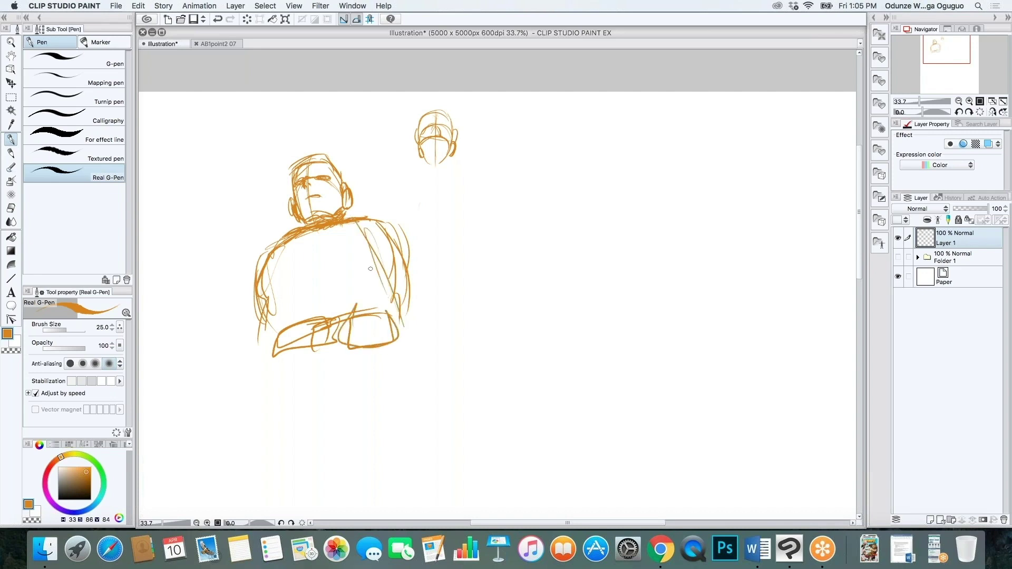
# Step: Draw the open jacket's front edges and the figure's right-hand arm with its cuff and blocky forearm
pyautogui.moveTo(313, 229)
pyautogui.mouseDown()
pyautogui.moveTo(289, 318)
pyautogui.moveTo(317, 291)
pyautogui.moveTo(315, 316)
pyautogui.moveTo(300, 289)
pyautogui.moveTo(316, 267)
pyautogui.moveTo(320, 318)
pyautogui.moveTo(307, 252)
pyautogui.moveTo(301, 302)
pyautogui.mouseUp()
pyautogui.moveTo(353, 223); pyautogui.dragTo(388, 322)
pyautogui.moveTo(366, 252); pyautogui.dragTo(377, 275)
pyautogui.moveTo(344, 210)
pyautogui.mouseDown()
pyautogui.moveTo(379, 216)
pyautogui.moveTo(334, 220)
pyautogui.moveTo(401, 216)
pyautogui.moveTo(452, 308)
pyautogui.moveTo(398, 311)
pyautogui.mouseUp()
pyautogui.moveTo(397, 295)
pyautogui.mouseDown()
pyautogui.moveTo(378, 309)
pyautogui.moveTo(403, 360)
pyautogui.moveTo(396, 378)
pyautogui.mouseUp()
pyautogui.moveTo(437, 324)
pyautogui.mouseDown()
pyautogui.moveTo(446, 368)
pyautogui.moveTo(408, 380)
pyautogui.mouseUp()
pyautogui.moveTo(397, 339)
pyautogui.mouseDown()
pyautogui.moveTo(392, 364)
pyautogui.moveTo(415, 377)
pyautogui.mouseUp()
pyautogui.moveTo(411, 311)
pyautogui.mouseDown()
pyautogui.moveTo(456, 300)
pyautogui.moveTo(438, 337)
pyautogui.mouseUp()
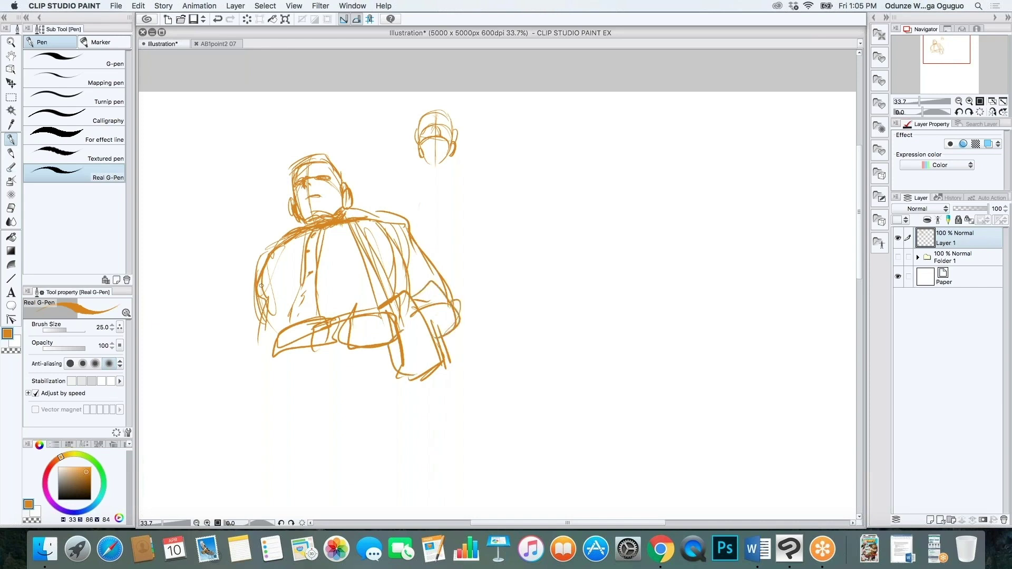
# Step: Define the figure's left side and extend flaring coat and leg lines below the belt
pyautogui.moveTo(261, 286); pyautogui.dragTo(251, 309)
pyautogui.moveTo(277, 246)
pyautogui.mouseDown()
pyautogui.moveTo(255, 309)
pyautogui.moveTo(267, 296)
pyautogui.moveTo(257, 340)
pyautogui.moveTo(274, 343)
pyautogui.moveTo(255, 346)
pyautogui.mouseUp()
pyautogui.moveTo(273, 338); pyautogui.dragTo(251, 355)
pyautogui.moveTo(257, 348); pyautogui.dragTo(230, 417)
pyautogui.moveTo(248, 371); pyautogui.dragTo(218, 436)
pyautogui.moveTo(430, 375)
pyautogui.mouseDown()
pyautogui.moveTo(420, 389)
pyautogui.moveTo(438, 424)
pyautogui.moveTo(450, 424)
pyautogui.mouseUp()
pyautogui.moveTo(252, 345); pyautogui.dragTo(238, 439)
pyautogui.moveTo(241, 371); pyautogui.dragTo(234, 454)
pyautogui.moveTo(276, 360); pyautogui.dragTo(281, 404)
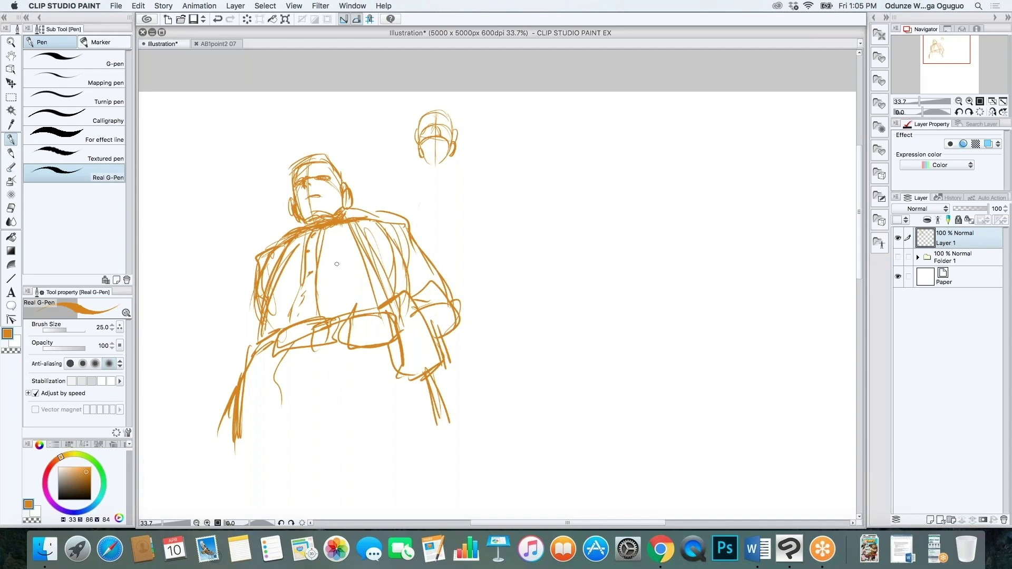
# Step: Add curved contour lines across the figure's chest and touch up the head and forearm lines
pyautogui.moveTo(306, 257); pyautogui.dragTo(367, 272)
pyautogui.moveTo(283, 272); pyautogui.dragTo(375, 281)
pyautogui.moveTo(331, 168); pyautogui.dragTo(342, 195)
pyautogui.moveTo(414, 328); pyautogui.dragTo(395, 369)
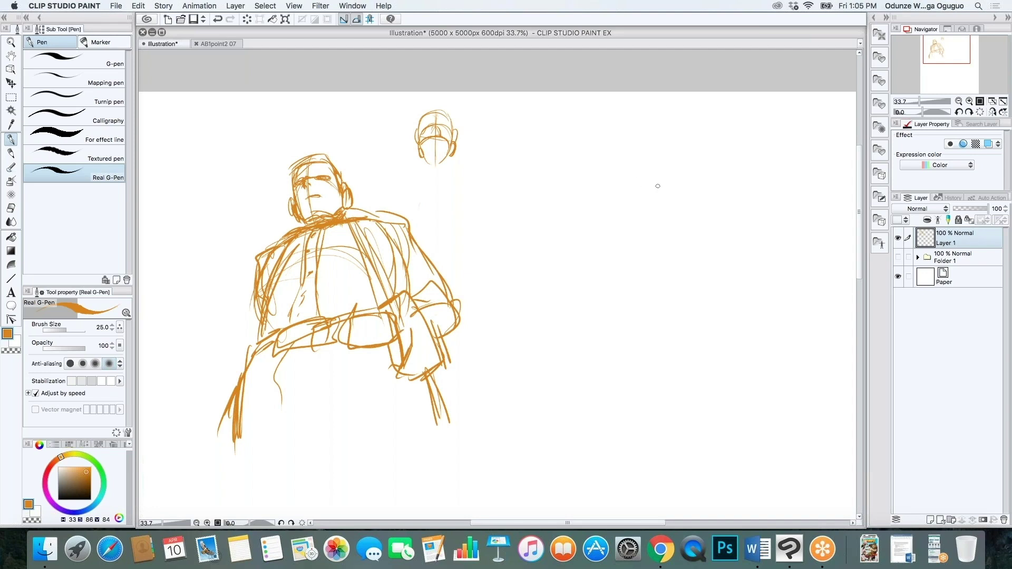
# Step: Sketch a second figure's oval head, neck and shoulder lines to the right of the large figure
pyautogui.moveTo(600, 197)
pyautogui.mouseDown()
pyautogui.moveTo(614, 155)
pyautogui.moveTo(626, 175)
pyautogui.moveTo(623, 201)
pyautogui.mouseUp()
pyautogui.moveTo(595, 167); pyautogui.dragTo(599, 206)
pyautogui.moveTo(596, 167)
pyautogui.mouseDown()
pyautogui.moveTo(611, 155)
pyautogui.moveTo(623, 161)
pyautogui.moveTo(614, 207)
pyautogui.moveTo(622, 203)
pyautogui.moveTo(598, 211)
pyautogui.moveTo(610, 211)
pyautogui.mouseUp()
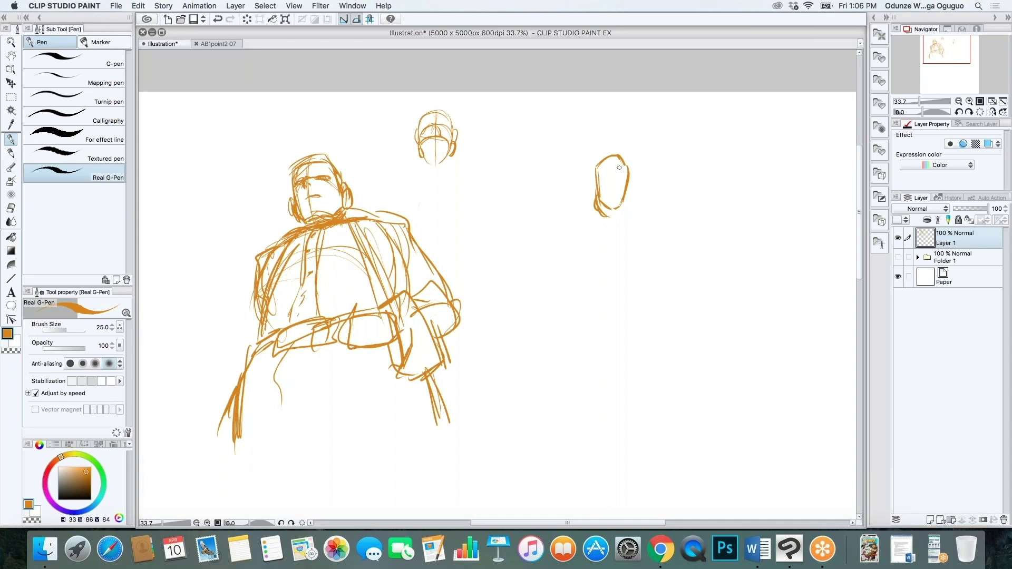
pyautogui.moveTo(591, 204)
pyautogui.mouseDown()
pyautogui.moveTo(571, 213)
pyautogui.moveTo(640, 214)
pyautogui.mouseUp()
# Step: Draw a long upright sword beside the second figure with a fist gripping its handle
pyautogui.moveTo(561, 188); pyautogui.dragTo(584, 306)
pyautogui.moveTo(560, 176)
pyautogui.mouseDown()
pyautogui.moveTo(572, 303)
pyautogui.moveTo(592, 305)
pyautogui.mouseUp()
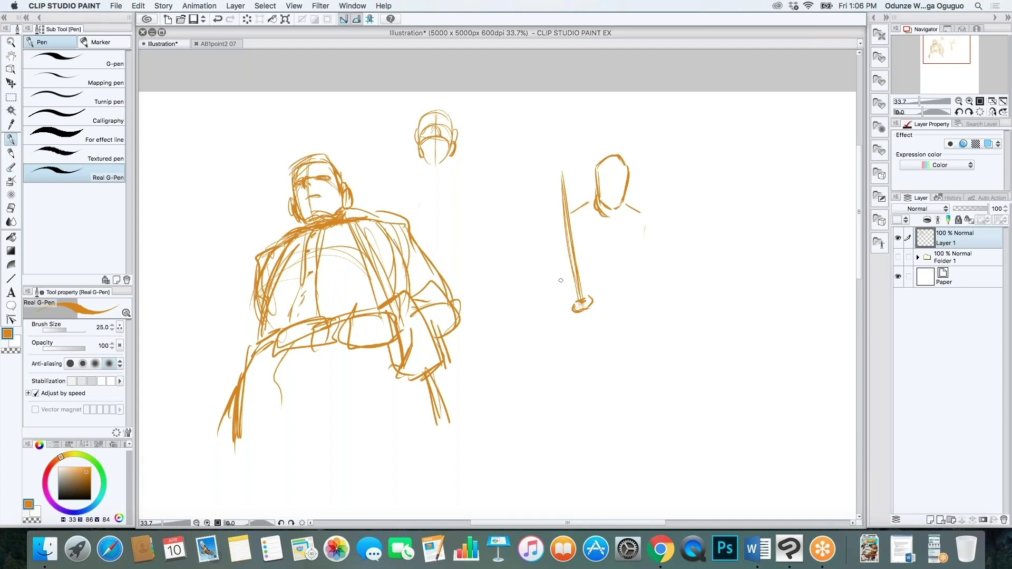
pyautogui.moveTo(576, 306)
pyautogui.mouseDown()
pyautogui.moveTo(592, 301)
pyautogui.moveTo(575, 322)
pyautogui.moveTo(585, 335)
pyautogui.moveTo(595, 301)
pyautogui.mouseUp()
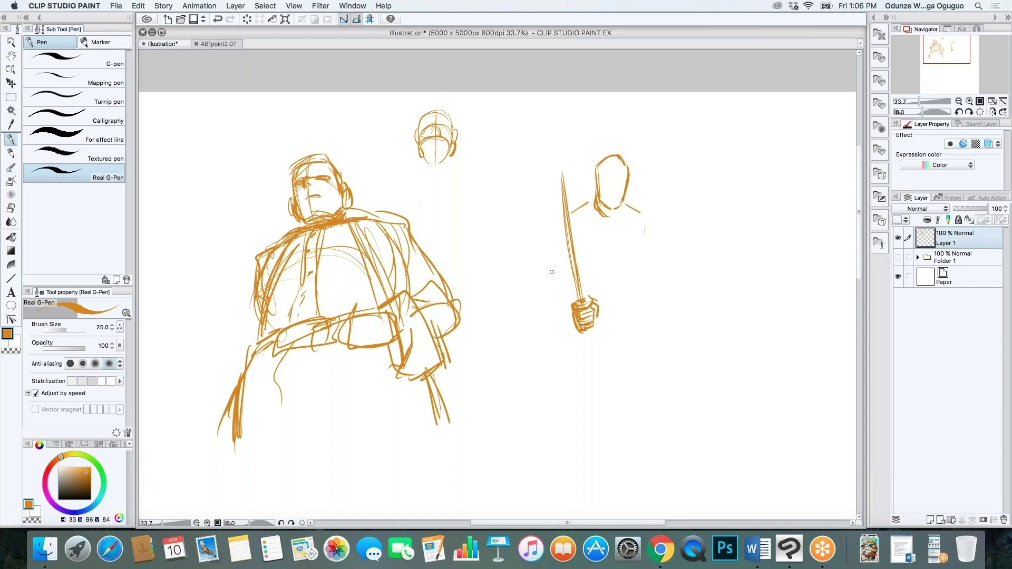
pyautogui.moveTo(552, 131); pyautogui.dragTo(566, 224)
pyautogui.moveTo(559, 148)
pyautogui.mouseDown()
pyautogui.moveTo(593, 197)
pyautogui.moveTo(571, 208)
pyautogui.mouseUp()
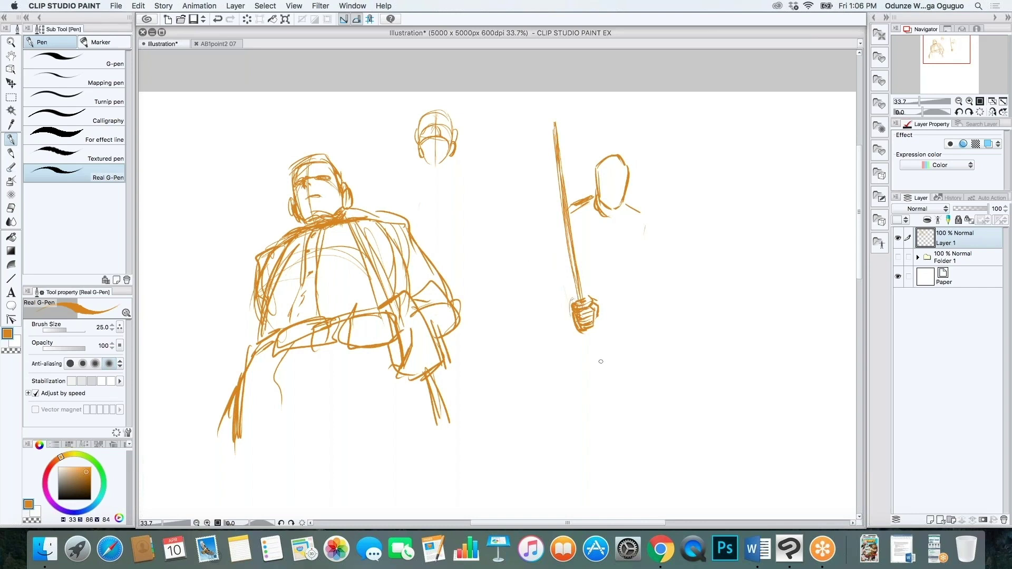
# Step: Finish the sword's handle end and sketch the second figure's arms, including the free forearm and hand
pyautogui.moveTo(581, 331); pyautogui.dragTo(587, 351)
pyautogui.moveTo(560, 266)
pyautogui.mouseDown()
pyautogui.moveTo(572, 314)
pyautogui.moveTo(557, 212)
pyautogui.mouseUp()
pyautogui.moveTo(620, 196)
pyautogui.mouseDown()
pyautogui.moveTo(642, 214)
pyautogui.moveTo(650, 259)
pyautogui.moveTo(637, 257)
pyautogui.mouseUp()
pyautogui.moveTo(643, 245)
pyautogui.mouseDown()
pyautogui.moveTo(656, 256)
pyautogui.moveTo(656, 281)
pyautogui.mouseUp()
pyautogui.moveTo(637, 261)
pyautogui.mouseDown()
pyautogui.moveTo(661, 287)
pyautogui.moveTo(654, 277)
pyautogui.moveTo(671, 277)
pyautogui.moveTo(650, 291)
pyautogui.mouseUp()
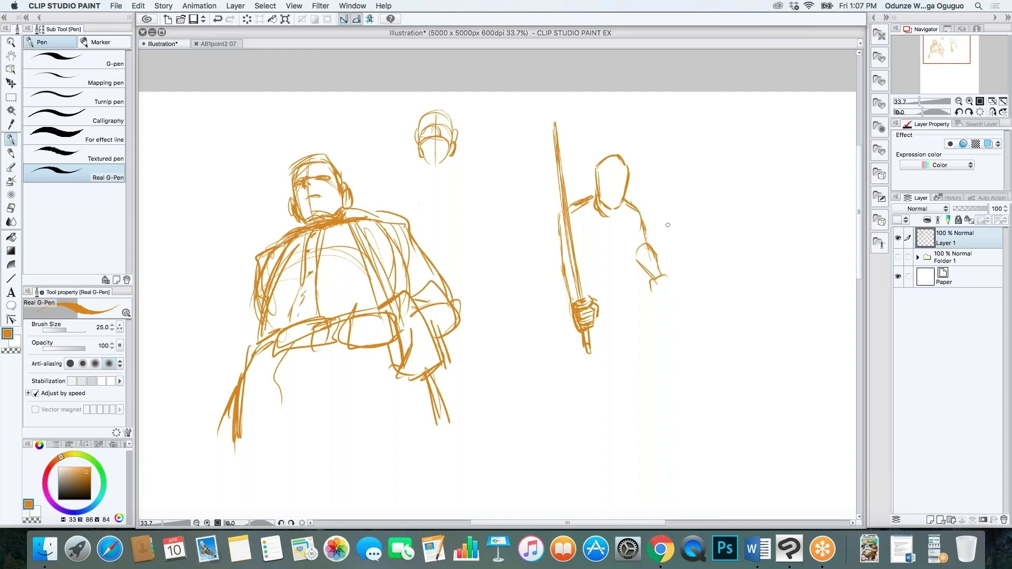
pyautogui.moveTo(651, 289); pyautogui.dragTo(661, 286)
# Step: Sketch a third figure's oval head, shoulders and torso sides to the right of the sword-bearer
pyautogui.moveTo(728, 221)
pyautogui.mouseDown()
pyautogui.moveTo(728, 251)
pyautogui.moveTo(748, 204)
pyautogui.moveTo(758, 226)
pyautogui.moveTo(750, 252)
pyautogui.mouseUp()
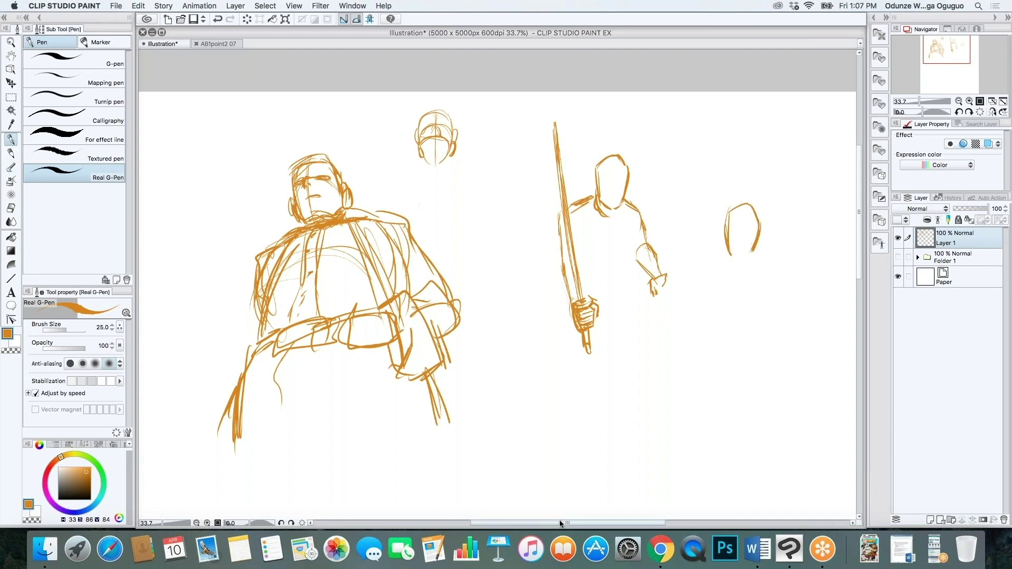
pyautogui.hscroll(5, 731, 205)
pyautogui.moveTo(663, 252)
pyautogui.mouseDown()
pyautogui.moveTo(678, 262)
pyautogui.moveTo(625, 246)
pyautogui.mouseUp()
pyautogui.moveTo(688, 239)
pyautogui.mouseDown()
pyautogui.moveTo(712, 257)
pyautogui.moveTo(683, 289)
pyautogui.mouseUp()
pyautogui.moveTo(651, 235)
pyautogui.mouseDown()
pyautogui.moveTo(628, 250)
pyautogui.moveTo(630, 326)
pyautogui.mouseUp()
pyautogui.moveTo(633, 283); pyautogui.dragTo(627, 310)
pyautogui.moveTo(691, 292); pyautogui.dragTo(680, 309)
# Step: Draw the third figure's foreshortened bent leg and extended leg with a round knee joint, undoing a stray stroke
pyautogui.moveTo(620, 321); pyautogui.dragTo(614, 341)
pyautogui.moveTo(631, 304)
pyautogui.mouseDown()
pyautogui.moveTo(644, 355)
pyautogui.moveTo(653, 343)
pyautogui.moveTo(644, 334)
pyautogui.moveTo(620, 344)
pyautogui.moveTo(629, 355)
pyautogui.moveTo(645, 356)
pyautogui.moveTo(630, 352)
pyautogui.moveTo(649, 344)
pyautogui.moveTo(630, 347)
pyautogui.moveTo(654, 352)
pyautogui.moveTo(631, 367)
pyautogui.moveTo(625, 355)
pyautogui.moveTo(616, 372)
pyautogui.moveTo(617, 341)
pyautogui.moveTo(630, 362)
pyautogui.moveTo(619, 354)
pyautogui.moveTo(631, 369)
pyautogui.moveTo(632, 380)
pyautogui.moveTo(619, 370)
pyautogui.moveTo(632, 389)
pyautogui.mouseUp()
pyautogui.press('cmd+z')
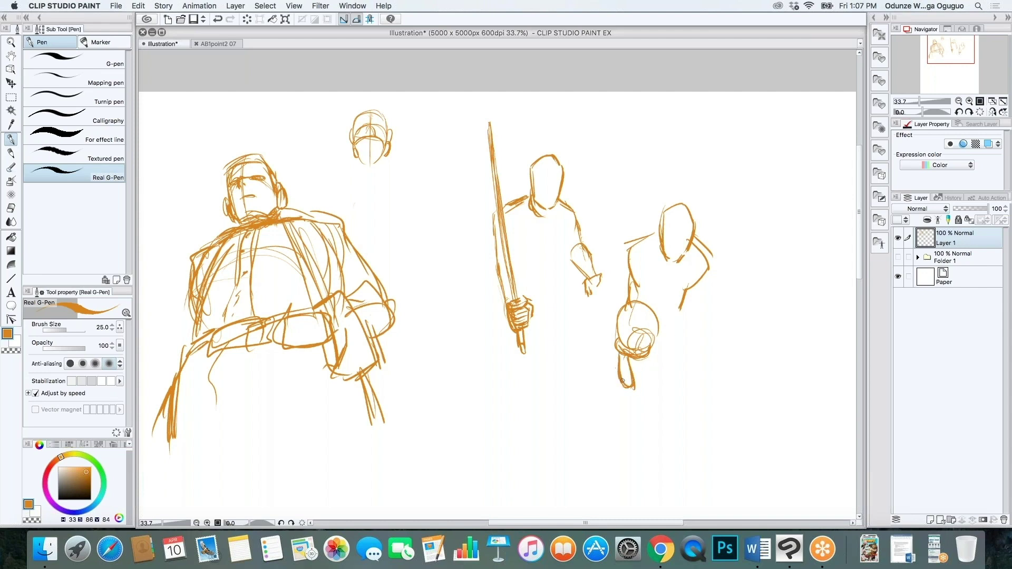
pyautogui.moveTo(680, 316); pyautogui.dragTo(697, 388)
pyautogui.moveTo(655, 333)
pyautogui.mouseDown()
pyautogui.moveTo(679, 403)
pyautogui.moveTo(685, 385)
pyautogui.moveTo(701, 425)
pyautogui.moveTo(693, 446)
pyautogui.mouseUp()
pyautogui.moveTo(676, 405); pyautogui.dragTo(683, 457)
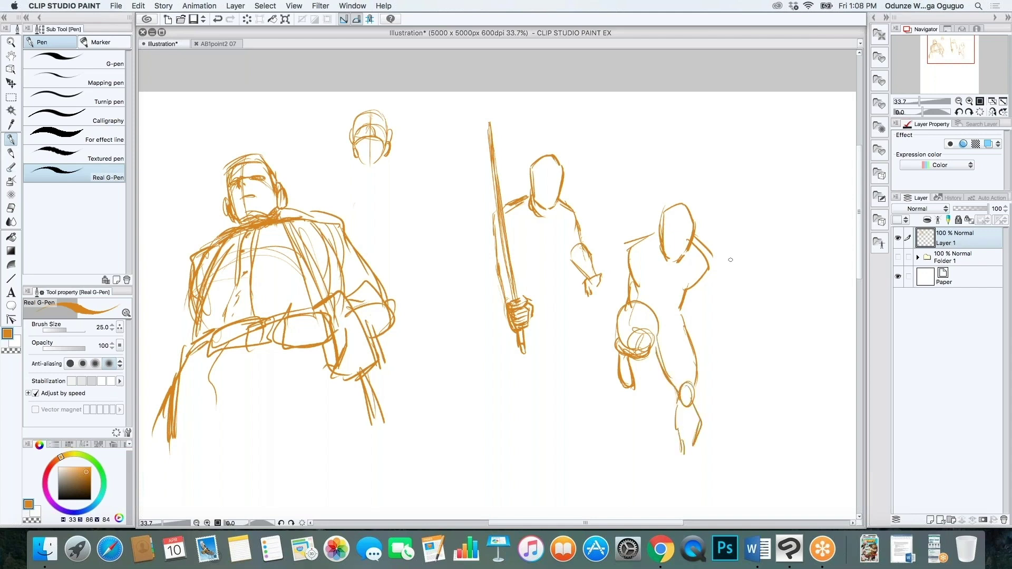
# Step: Draw a large round shield beside the third figure and erase the second figure's free forearm and hand
pyautogui.moveTo(732, 213)
pyautogui.mouseDown()
pyautogui.moveTo(775, 316)
pyautogui.moveTo(758, 190)
pyautogui.moveTo(732, 196)
pyautogui.moveTo(751, 335)
pyautogui.moveTo(706, 211)
pyautogui.moveTo(758, 341)
pyautogui.mouseUp()
pyautogui.moveTo(695, 237); pyautogui.dragTo(704, 233)
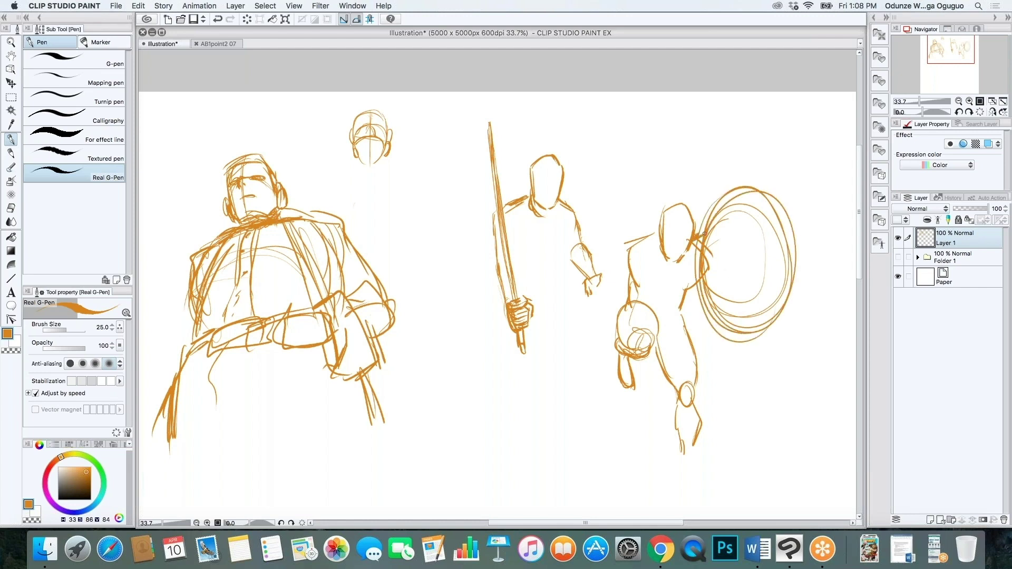
pyautogui.press('e')
pyautogui.moveTo(566, 240); pyautogui.dragTo(594, 289)
# Step: Dab soft orange tone on the third figure's near shoulder and sketch the bent arm ending in a fist
pyautogui.press('b')
pyautogui.click(626, 249)
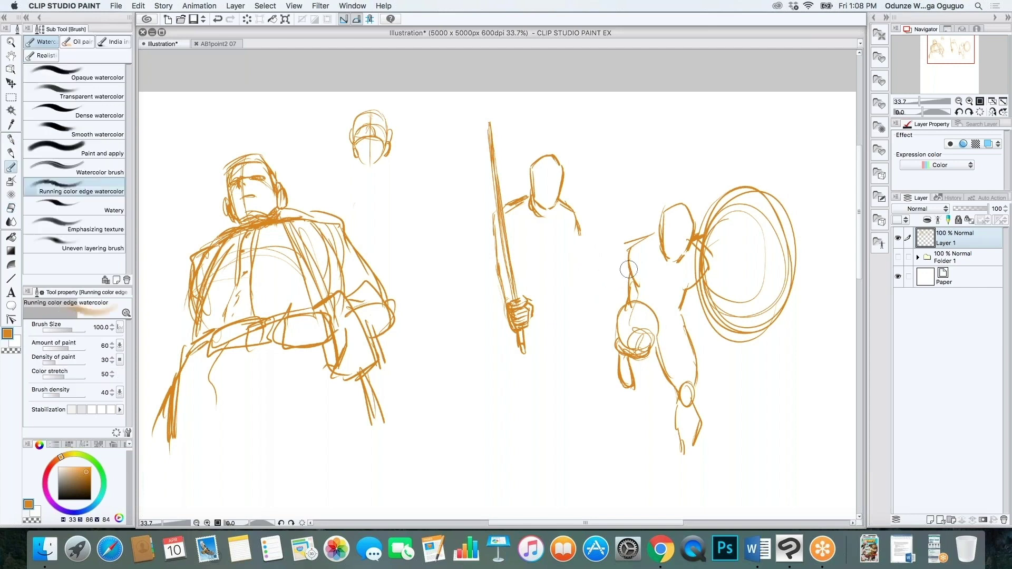
pyautogui.press('b')
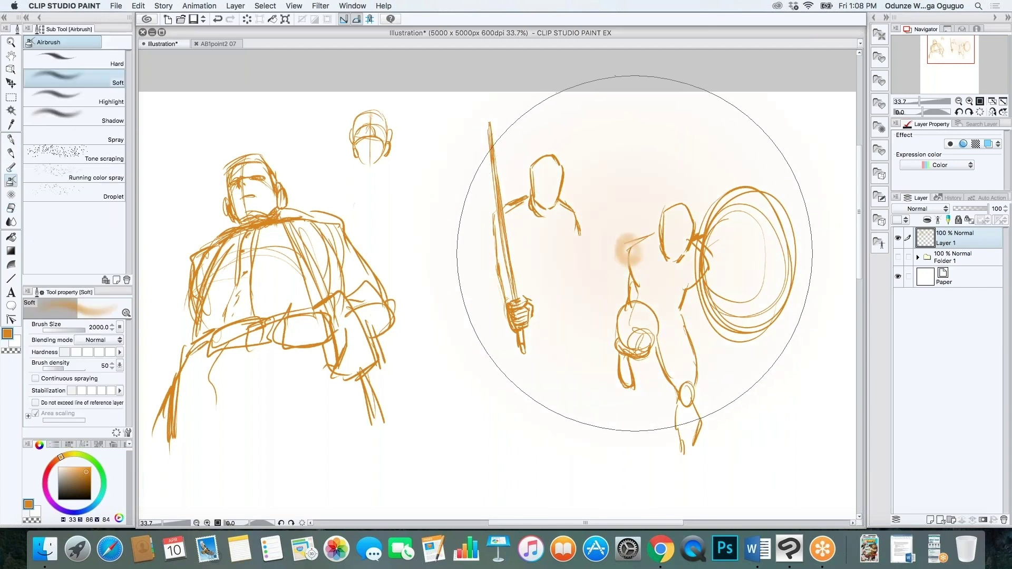
pyautogui.press('p')
pyautogui.moveTo(622, 239)
pyautogui.mouseDown()
pyautogui.moveTo(619, 266)
pyautogui.moveTo(637, 266)
pyautogui.moveTo(597, 251)
pyautogui.moveTo(595, 263)
pyautogui.moveTo(612, 274)
pyautogui.moveTo(586, 254)
pyautogui.moveTo(574, 285)
pyautogui.moveTo(582, 280)
pyautogui.moveTo(574, 296)
pyautogui.moveTo(593, 284)
pyautogui.moveTo(583, 300)
pyautogui.mouseUp()
pyautogui.scroll(-3, 497, 285)
pyautogui.hscroll(3, 497, 285)
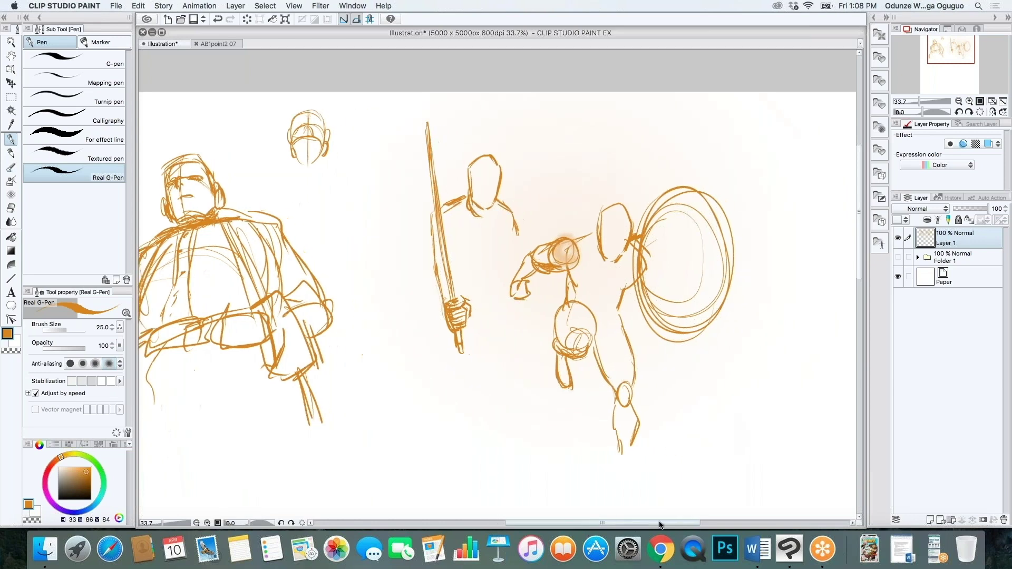
# Step: Define the third figure's head outline, shoulder line, chest and torso, and add a foot to the extended leg
pyautogui.moveTo(603, 152); pyautogui.dragTo(603, 194)
pyautogui.moveTo(562, 173); pyautogui.dragTo(599, 165)
pyautogui.moveTo(606, 155)
pyautogui.mouseDown()
pyautogui.moveTo(631, 165)
pyautogui.moveTo(600, 216)
pyautogui.moveTo(565, 202)
pyautogui.moveTo(633, 223)
pyautogui.moveTo(602, 223)
pyautogui.moveTo(612, 194)
pyautogui.moveTo(598, 246)
pyautogui.moveTo(564, 234)
pyautogui.moveTo(555, 268)
pyautogui.moveTo(559, 252)
pyautogui.moveTo(607, 266)
pyautogui.moveTo(589, 276)
pyautogui.moveTo(590, 262)
pyautogui.moveTo(588, 282)
pyautogui.moveTo(600, 275)
pyautogui.moveTo(627, 318)
pyautogui.moveTo(603, 276)
pyautogui.moveTo(585, 283)
pyautogui.moveTo(601, 306)
pyautogui.mouseUp()
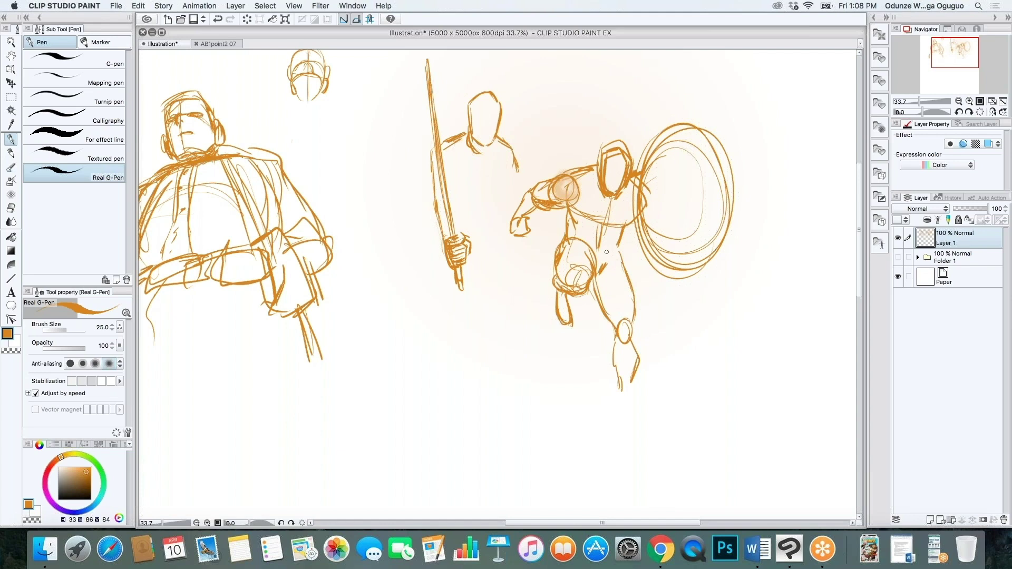
pyautogui.moveTo(618, 245); pyautogui.dragTo(623, 262)
pyautogui.moveTo(620, 395)
pyautogui.mouseDown()
pyautogui.moveTo(617, 434)
pyautogui.moveTo(627, 396)
pyautogui.mouseUp()
# Step: Add concentric inner rings and a small central oval to the third figure's shield
pyautogui.moveTo(644, 156)
pyautogui.mouseDown()
pyautogui.moveTo(689, 102)
pyautogui.moveTo(724, 247)
pyautogui.moveTo(714, 243)
pyautogui.mouseUp()
pyautogui.moveTo(692, 141)
pyautogui.mouseDown()
pyautogui.moveTo(665, 170)
pyautogui.moveTo(698, 153)
pyautogui.moveTo(666, 232)
pyautogui.mouseUp()
pyautogui.moveTo(691, 168)
pyautogui.mouseDown()
pyautogui.moveTo(683, 195)
pyautogui.moveTo(697, 178)
pyautogui.mouseUp()
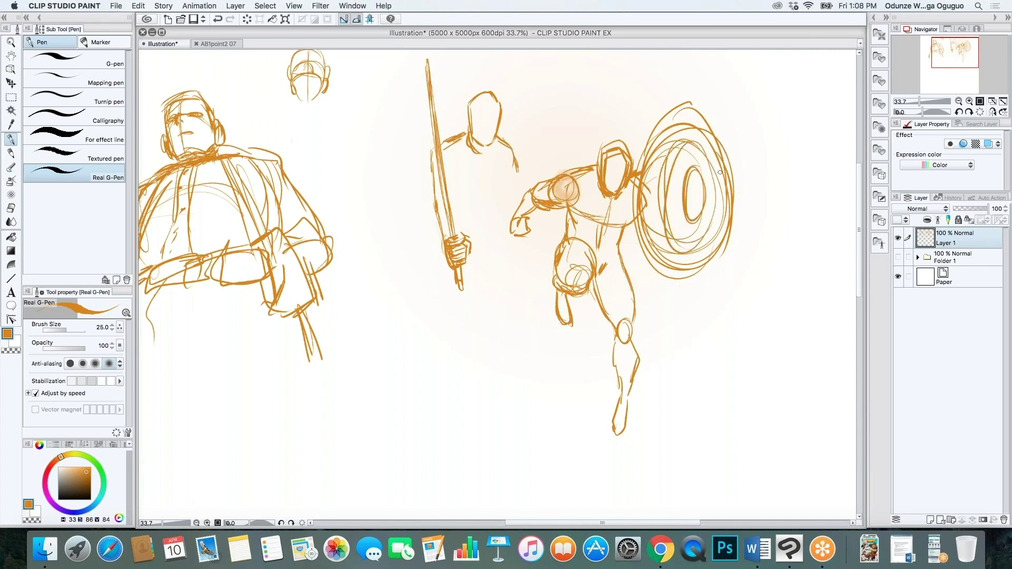
# Step: Erase the whole round shield beside the third figure
pyautogui.press('e')
pyautogui.moveTo(685, 142)
pyautogui.mouseDown()
pyautogui.moveTo(705, 232)
pyautogui.moveTo(691, 232)
pyautogui.mouseUp()
pyautogui.moveTo(694, 108)
pyautogui.mouseDown()
pyautogui.moveTo(718, 249)
pyautogui.moveTo(702, 260)
pyautogui.mouseUp()
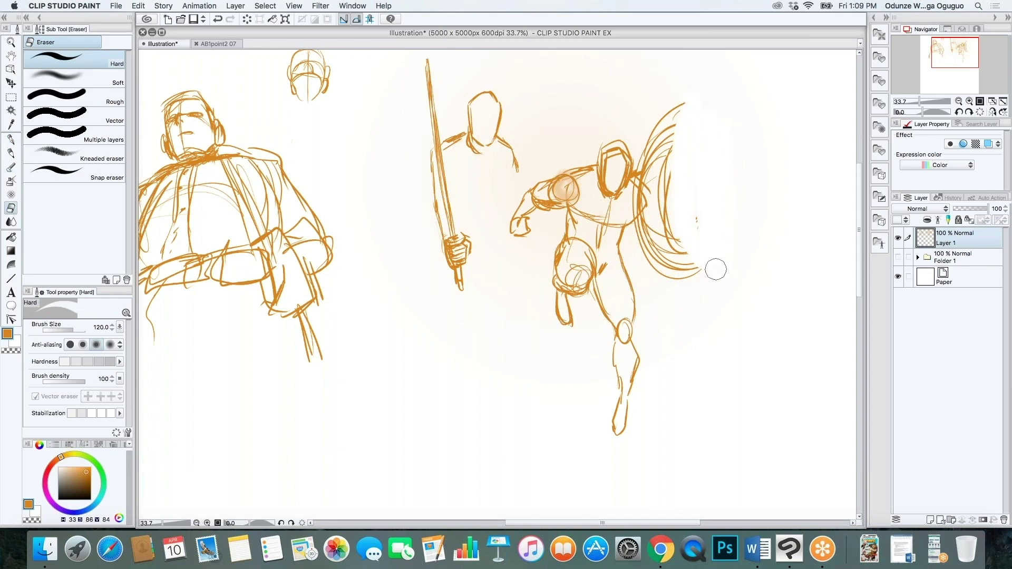
pyautogui.moveTo(702, 144)
pyautogui.mouseDown()
pyautogui.moveTo(670, 200)
pyautogui.moveTo(662, 114)
pyautogui.moveTo(661, 213)
pyautogui.moveTo(653, 116)
pyautogui.moveTo(632, 204)
pyautogui.moveTo(647, 177)
pyautogui.moveTo(642, 218)
pyautogui.moveTo(668, 272)
pyautogui.moveTo(678, 273)
pyautogui.moveTo(684, 233)
pyautogui.moveTo(686, 272)
pyautogui.moveTo(692, 228)
pyautogui.moveTo(639, 228)
pyautogui.moveTo(659, 272)
pyautogui.moveTo(732, 214)
pyautogui.mouseUp()
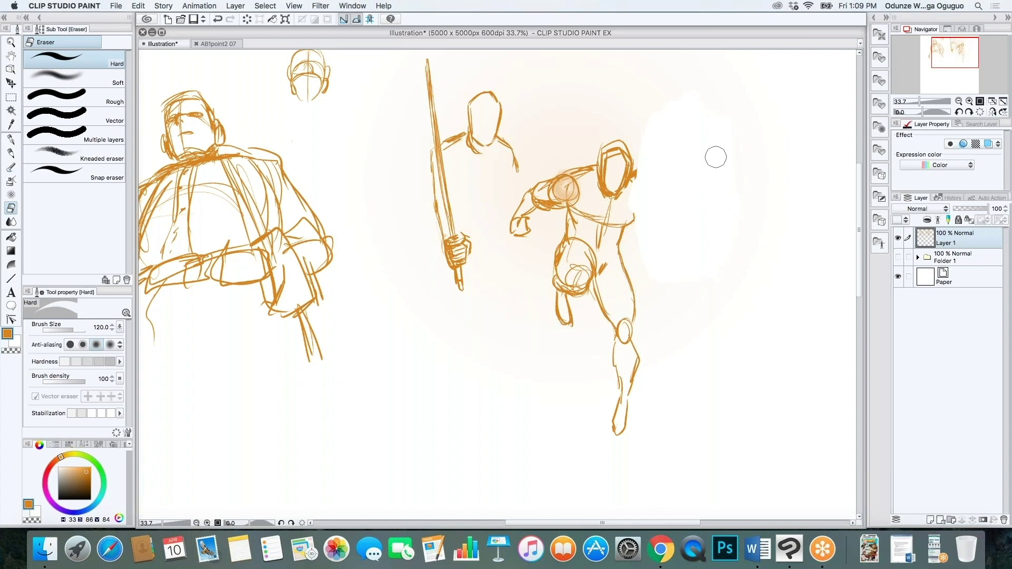
# Step: Redraw the third figure's far shoulder and torso side, and reshape the extended leg's foot
pyautogui.press('p')
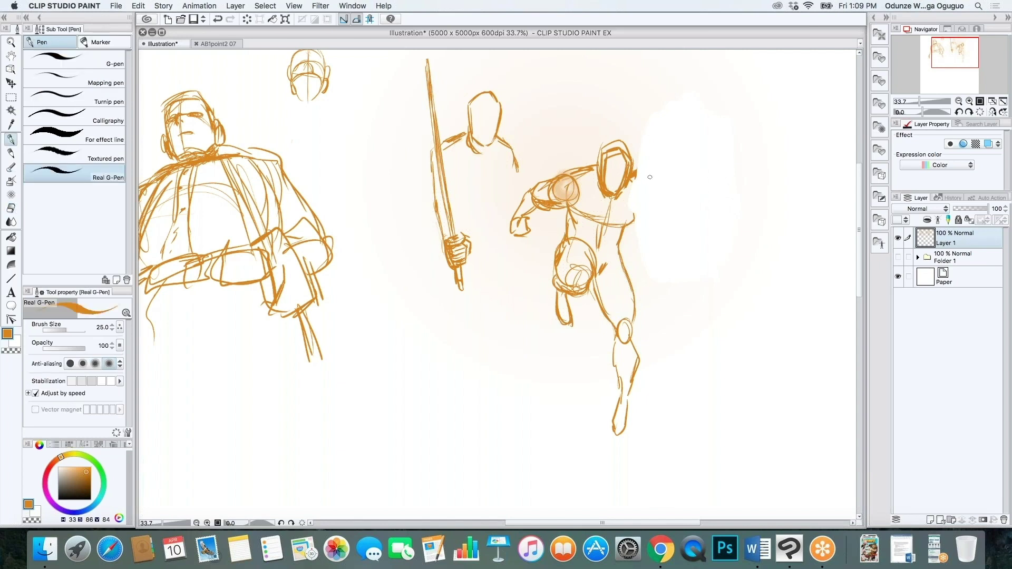
pyautogui.moveTo(636, 179)
pyautogui.mouseDown()
pyautogui.moveTo(645, 199)
pyautogui.moveTo(615, 222)
pyautogui.moveTo(627, 280)
pyautogui.mouseUp()
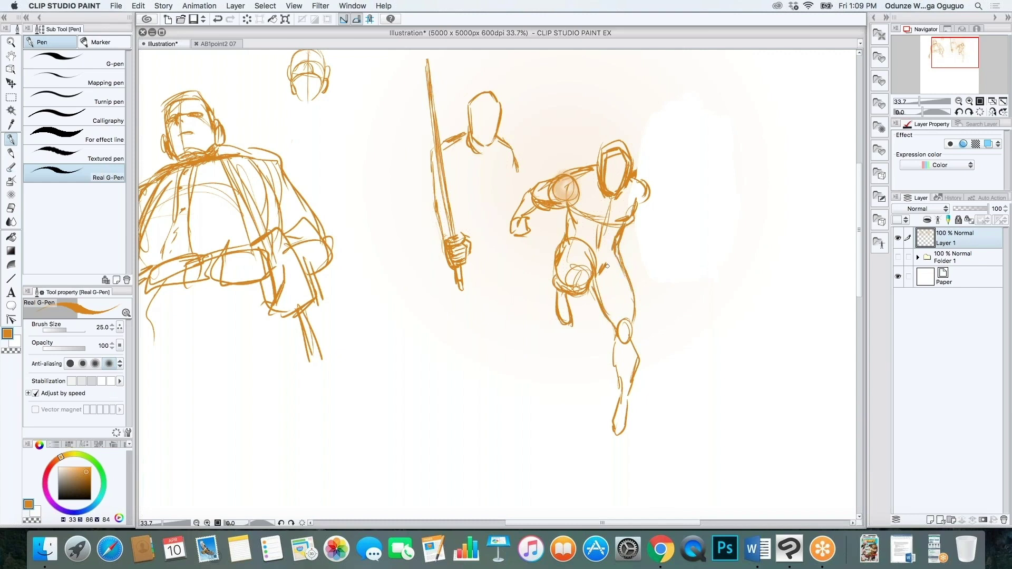
pyautogui.press('e')
pyautogui.moveTo(630, 414)
pyautogui.mouseDown()
pyautogui.moveTo(614, 428)
pyautogui.moveTo(628, 394)
pyautogui.moveTo(632, 420)
pyautogui.moveTo(614, 410)
pyautogui.moveTo(638, 435)
pyautogui.mouseUp()
pyautogui.press('p')
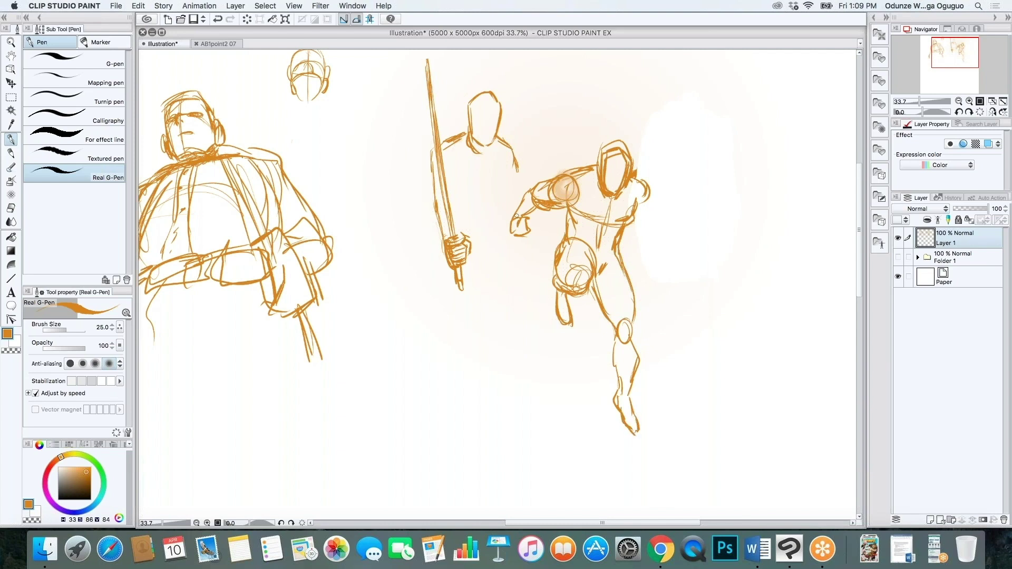
# Step: Sketch the third figure's far arm and hand, and add long claws to both hands
pyautogui.moveTo(511, 232); pyautogui.dragTo(517, 270)
pyautogui.moveTo(644, 179)
pyautogui.mouseDown()
pyautogui.moveTo(666, 201)
pyautogui.moveTo(636, 208)
pyautogui.moveTo(656, 224)
pyautogui.moveTo(665, 264)
pyautogui.mouseUp()
pyautogui.moveTo(634, 219)
pyautogui.mouseDown()
pyautogui.moveTo(649, 251)
pyautogui.moveTo(669, 252)
pyautogui.moveTo(653, 262)
pyautogui.moveTo(681, 295)
pyautogui.mouseUp()
pyautogui.moveTo(661, 260); pyautogui.dragTo(690, 296)
pyautogui.moveTo(669, 261); pyautogui.dragTo(693, 289)
# Step: Add pointed mask ears to the third figure and erase the orange haze between its near arm and bent leg
pyautogui.moveTo(606, 157)
pyautogui.mouseDown()
pyautogui.moveTo(599, 129)
pyautogui.moveTo(598, 177)
pyautogui.moveTo(640, 141)
pyautogui.moveTo(633, 167)
pyautogui.moveTo(639, 135)
pyautogui.mouseUp()
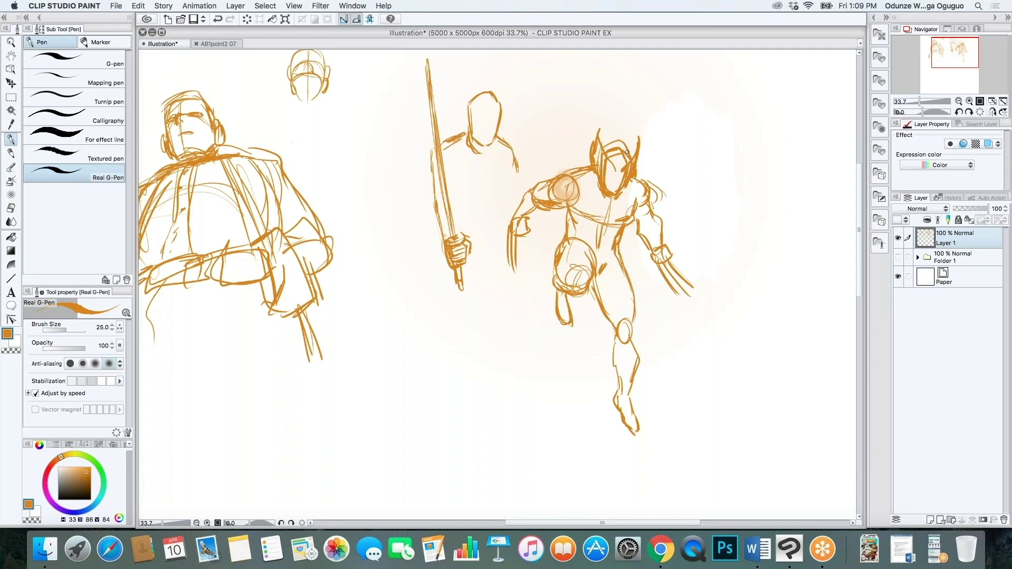
pyautogui.press('e')
pyautogui.moveTo(552, 212)
pyautogui.mouseDown()
pyautogui.moveTo(540, 211)
pyautogui.moveTo(552, 211)
pyautogui.moveTo(528, 293)
pyautogui.mouseUp()
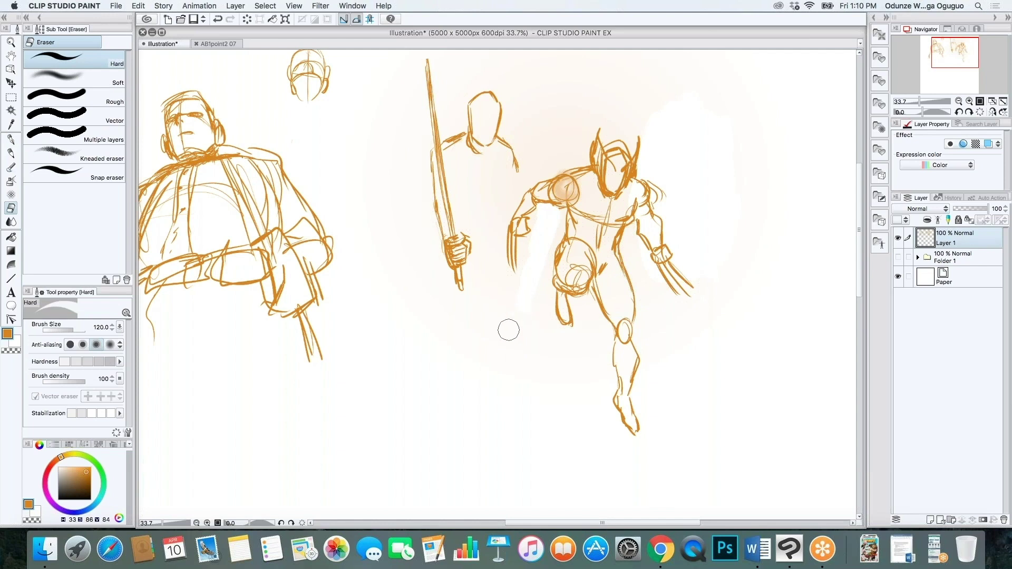
# Step: Sketch the first curved outline strokes of a large hand in the empty area below the figures
pyautogui.press('b')
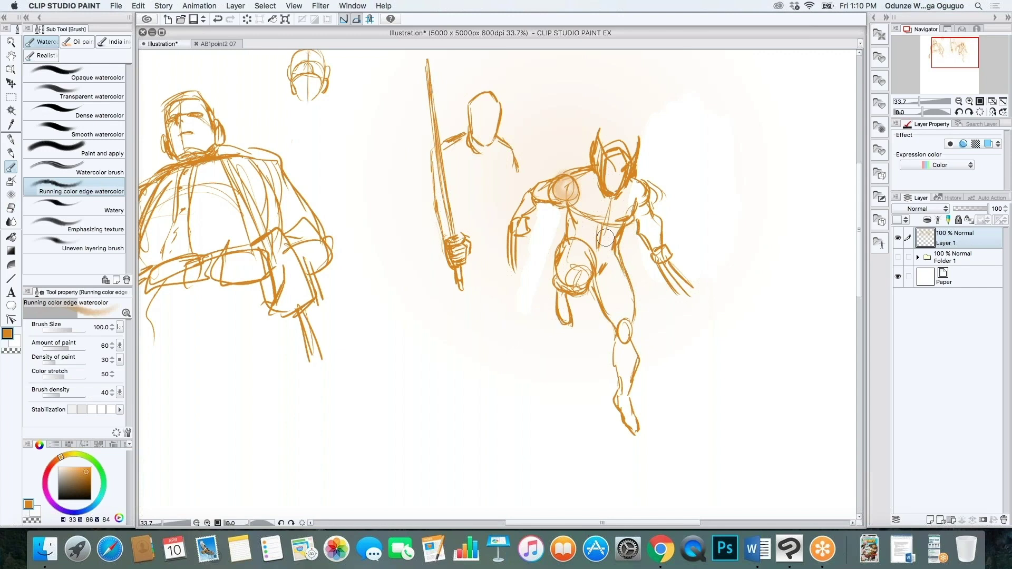
pyautogui.scroll(-2, 601, 237)
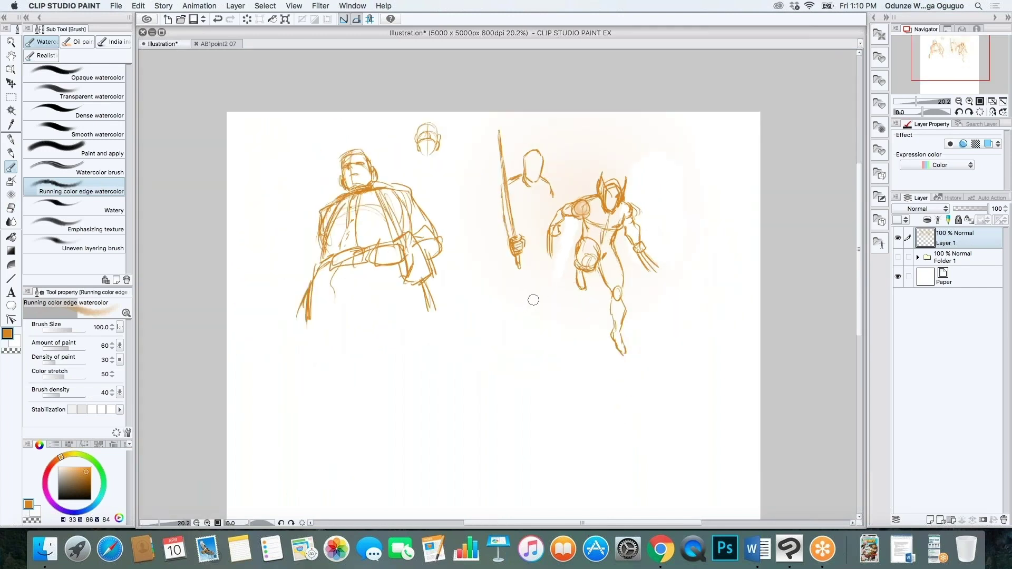
pyautogui.press('p')
pyautogui.moveTo(446, 365)
pyautogui.mouseDown()
pyautogui.moveTo(461, 326)
pyautogui.moveTo(484, 311)
pyautogui.moveTo(516, 315)
pyautogui.moveTo(461, 325)
pyautogui.moveTo(481, 287)
pyautogui.mouseUp()
# Step: Switch to Chrome to view the "20 ways drawing poses" search results, and return to Clip Studio Paint
pyautogui.click(660, 548)
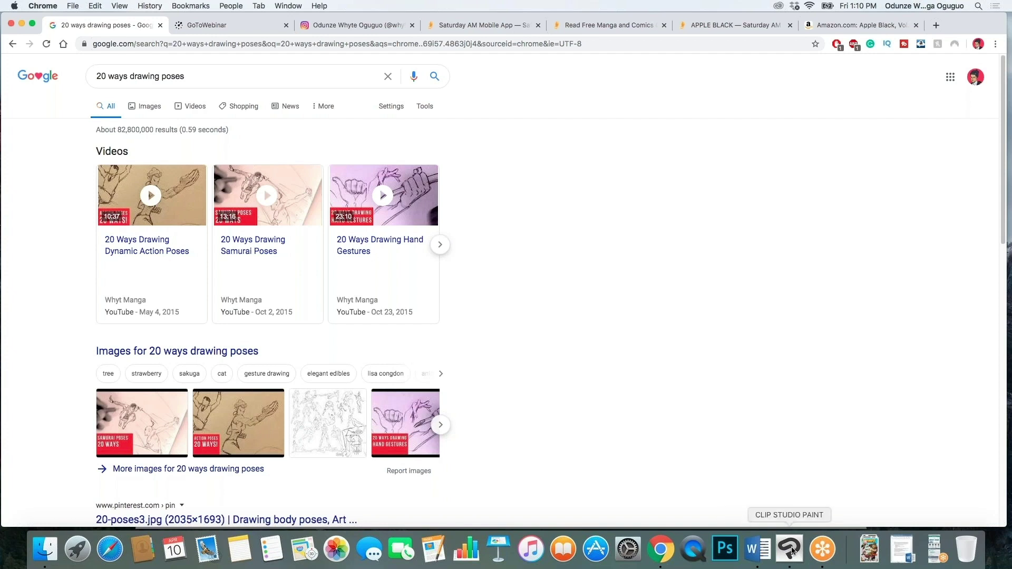
pyautogui.moveTo(166, 322)
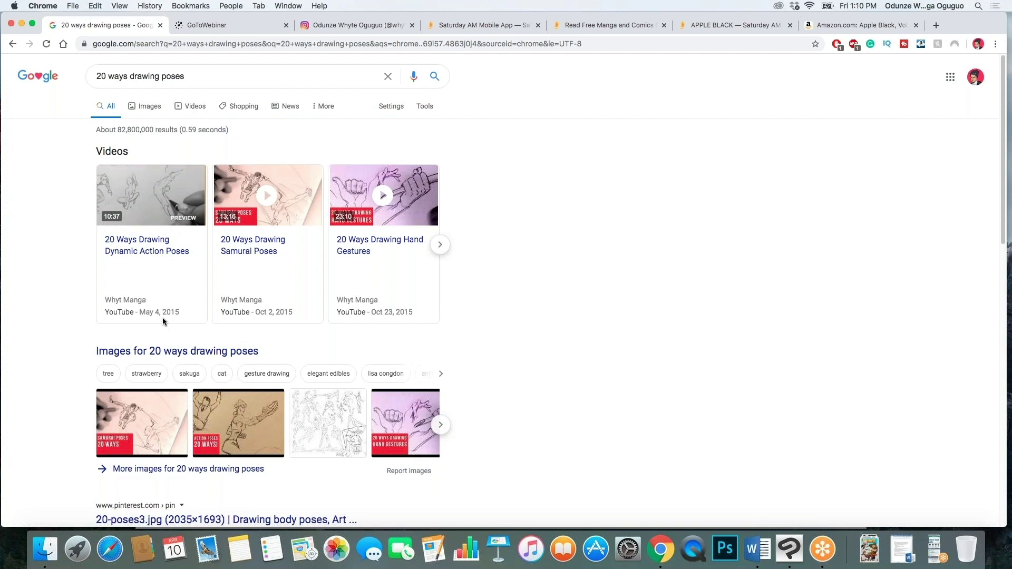
pyautogui.click(791, 558)
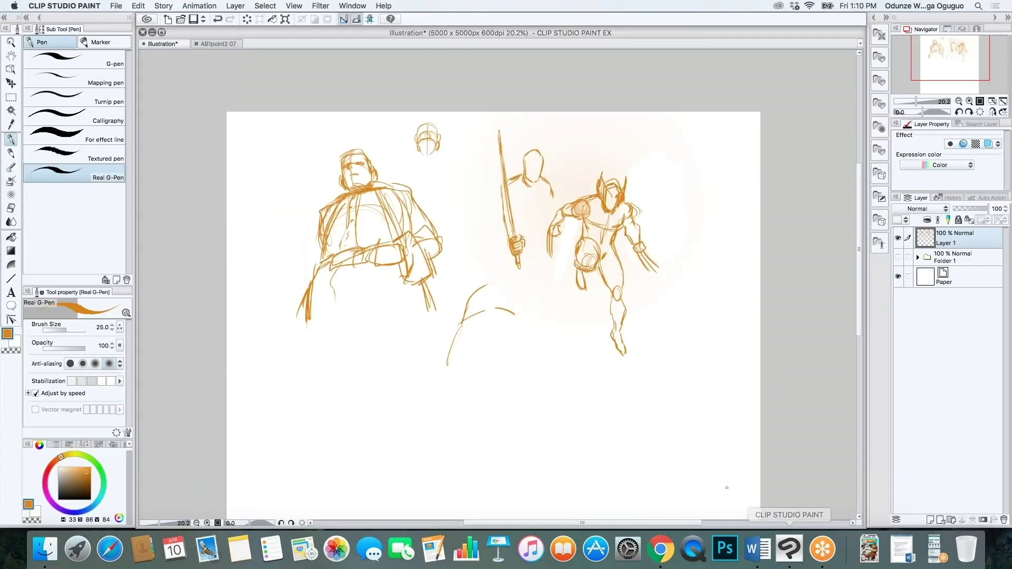
# Step: Sketch the large hand's outer fingers curling toward the viewer, with an oval placed at the centre
pyautogui.moveTo(512, 311)
pyautogui.mouseDown()
pyautogui.moveTo(526, 328)
pyautogui.moveTo(499, 301)
pyautogui.moveTo(520, 332)
pyautogui.moveTo(481, 338)
pyautogui.moveTo(486, 369)
pyautogui.moveTo(509, 379)
pyautogui.moveTo(484, 376)
pyautogui.moveTo(498, 399)
pyautogui.moveTo(518, 384)
pyautogui.moveTo(511, 379)
pyautogui.moveTo(515, 387)
pyautogui.moveTo(503, 359)
pyautogui.moveTo(512, 348)
pyautogui.moveTo(464, 370)
pyautogui.moveTo(455, 346)
pyautogui.moveTo(470, 378)
pyautogui.mouseUp()
pyautogui.moveTo(454, 344); pyautogui.dragTo(480, 402)
pyautogui.moveTo(479, 399); pyautogui.dragTo(492, 400)
pyautogui.moveTo(463, 356)
pyautogui.mouseDown()
pyautogui.moveTo(498, 399)
pyautogui.moveTo(474, 391)
pyautogui.mouseUp()
pyautogui.moveTo(459, 368); pyautogui.dragTo(473, 387)
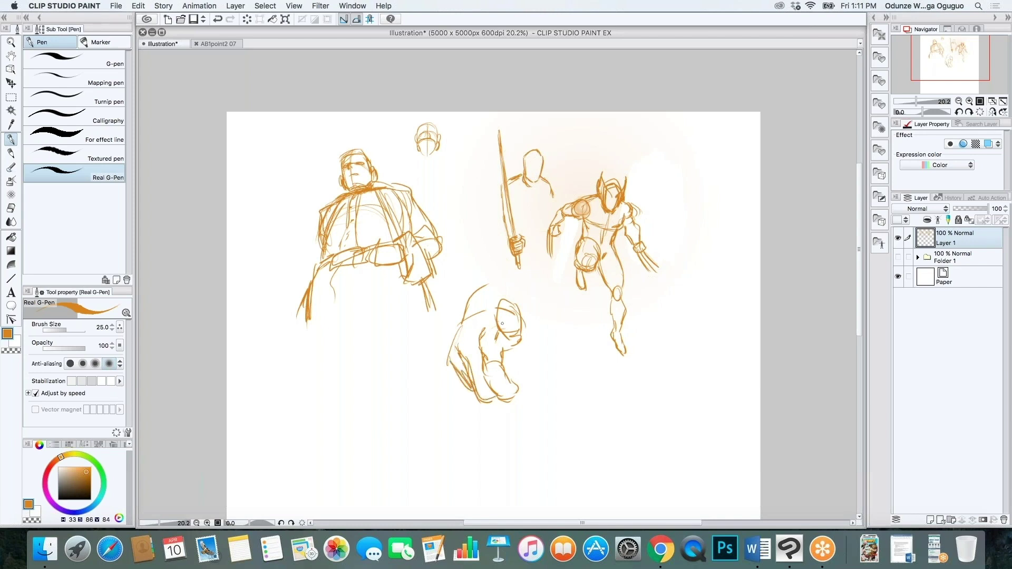
# Step: Replace the hand's central oval with a foreshortened cylindrical finger and draw the outer contour on the far side
pyautogui.press('e')
pyautogui.moveTo(514, 315)
pyautogui.mouseDown()
pyautogui.moveTo(528, 352)
pyautogui.moveTo(528, 336)
pyautogui.moveTo(503, 334)
pyautogui.moveTo(518, 347)
pyautogui.moveTo(514, 362)
pyautogui.moveTo(517, 317)
pyautogui.moveTo(532, 351)
pyautogui.moveTo(520, 366)
pyautogui.moveTo(536, 359)
pyautogui.moveTo(518, 364)
pyautogui.moveTo(504, 343)
pyautogui.moveTo(509, 328)
pyautogui.moveTo(527, 338)
pyautogui.mouseUp()
pyautogui.press('b')
pyautogui.press('p')
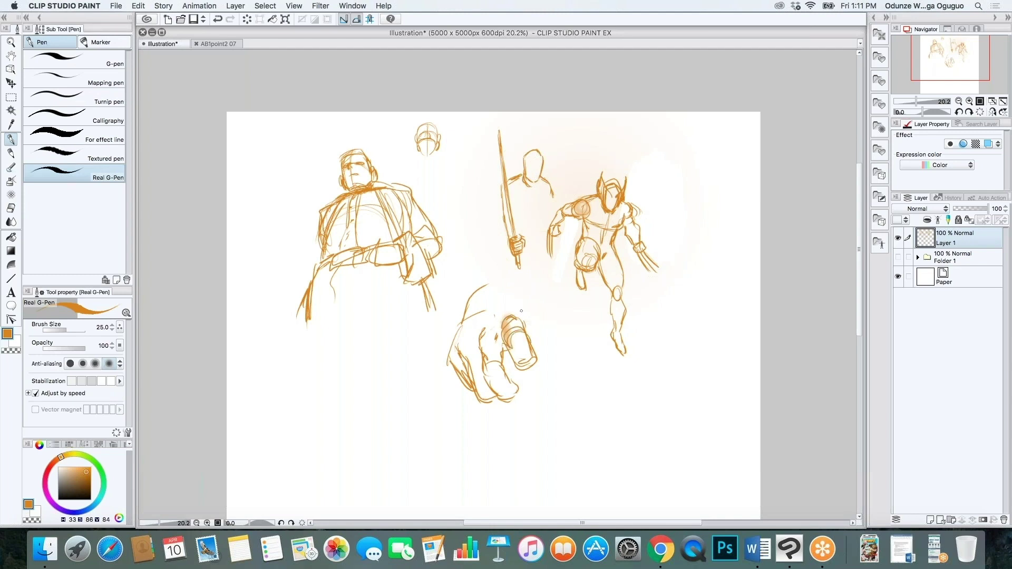
pyautogui.moveTo(511, 289)
pyautogui.mouseDown()
pyautogui.moveTo(554, 321)
pyautogui.moveTo(566, 354)
pyautogui.moveTo(561, 376)
pyautogui.moveTo(563, 361)
pyautogui.moveTo(563, 374)
pyautogui.moveTo(523, 366)
pyautogui.moveTo(536, 363)
pyautogui.moveTo(510, 397)
pyautogui.mouseUp()
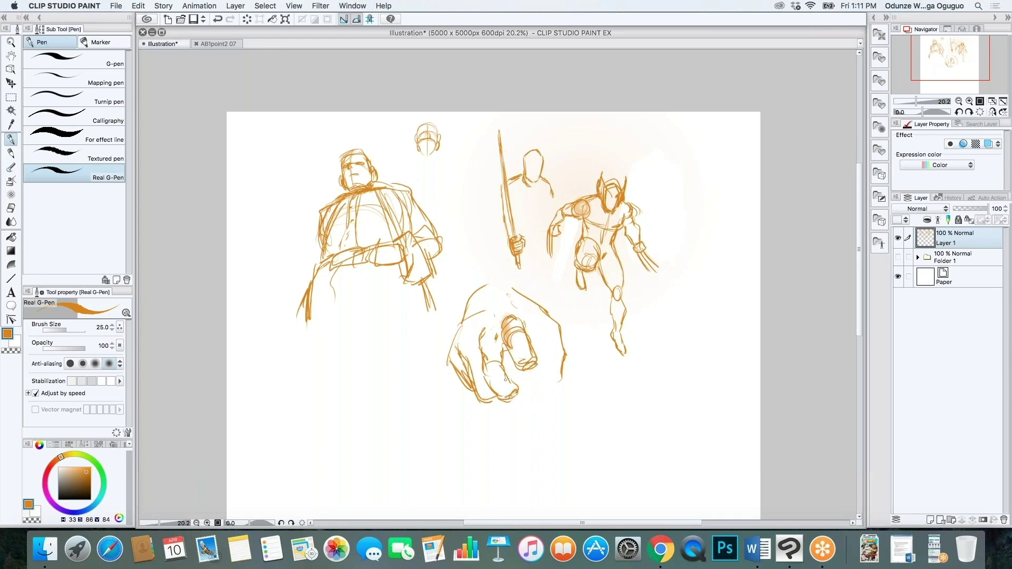
# Step: Close the contour over the back of the hand and darken the middle finger's tip
pyautogui.moveTo(485, 347)
pyautogui.mouseDown()
pyautogui.moveTo(492, 370)
pyautogui.moveTo(475, 387)
pyautogui.mouseUp()
pyautogui.moveTo(466, 308)
pyautogui.mouseDown()
pyautogui.moveTo(506, 284)
pyautogui.moveTo(519, 304)
pyautogui.mouseUp()
pyautogui.moveTo(520, 364)
pyautogui.mouseDown()
pyautogui.moveTo(543, 375)
pyautogui.moveTo(534, 381)
pyautogui.mouseUp()
pyautogui.moveTo(531, 381)
pyautogui.mouseDown()
pyautogui.moveTo(540, 375)
pyautogui.moveTo(532, 366)
pyautogui.moveTo(525, 374)
pyautogui.mouseUp()
pyautogui.moveTo(525, 370); pyautogui.dragTo(531, 364)
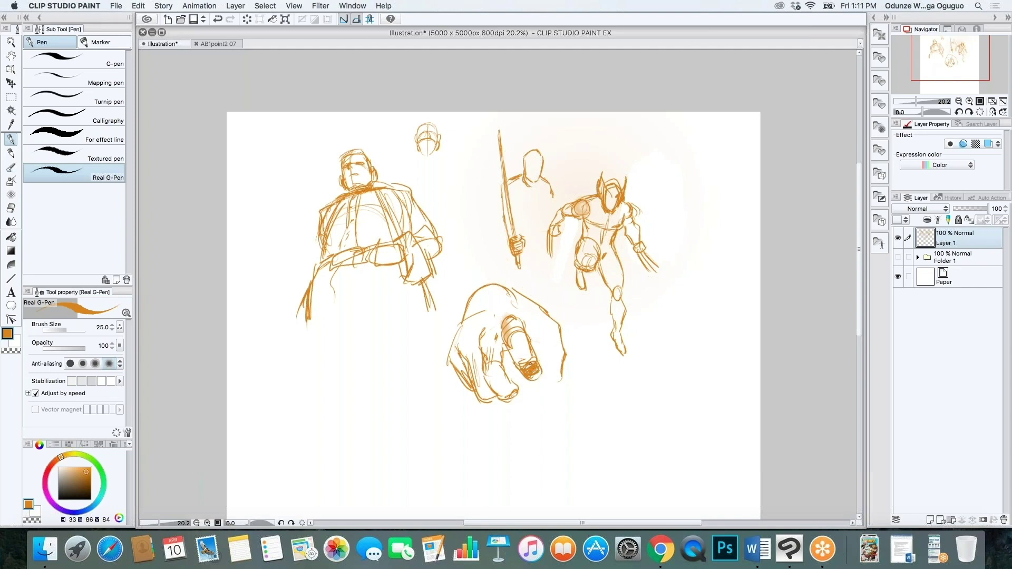
# Step: Draw tendon lines across the back of the hand and hatch the shaded fingers on the far side
pyautogui.moveTo(498, 310); pyautogui.dragTo(492, 331)
pyautogui.moveTo(496, 301)
pyautogui.mouseDown()
pyautogui.moveTo(480, 333)
pyautogui.moveTo(471, 314)
pyautogui.moveTo(469, 342)
pyautogui.mouseUp()
pyautogui.moveTo(472, 316); pyautogui.dragTo(469, 344)
pyautogui.moveTo(529, 307)
pyautogui.mouseDown()
pyautogui.moveTo(521, 337)
pyautogui.moveTo(521, 322)
pyautogui.mouseUp()
pyautogui.moveTo(546, 346)
pyautogui.mouseDown()
pyautogui.moveTo(532, 348)
pyautogui.moveTo(544, 385)
pyautogui.moveTo(563, 381)
pyautogui.moveTo(561, 369)
pyautogui.moveTo(548, 381)
pyautogui.mouseUp()
pyautogui.moveTo(539, 311)
pyautogui.mouseDown()
pyautogui.moveTo(534, 336)
pyautogui.moveTo(549, 317)
pyautogui.moveTo(534, 341)
pyautogui.moveTo(558, 330)
pyautogui.moveTo(545, 365)
pyautogui.moveTo(563, 357)
pyautogui.moveTo(559, 380)
pyautogui.mouseUp()
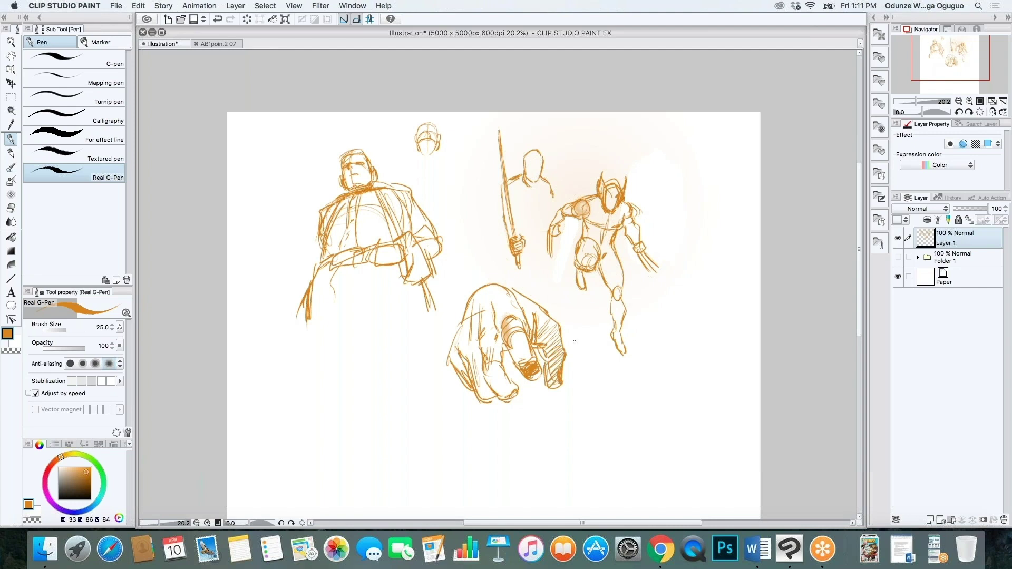
# Step: Replace the middle finger's dark tip with soft tone and a clean fingertip outline
pyautogui.scroll(2, 576, 337)
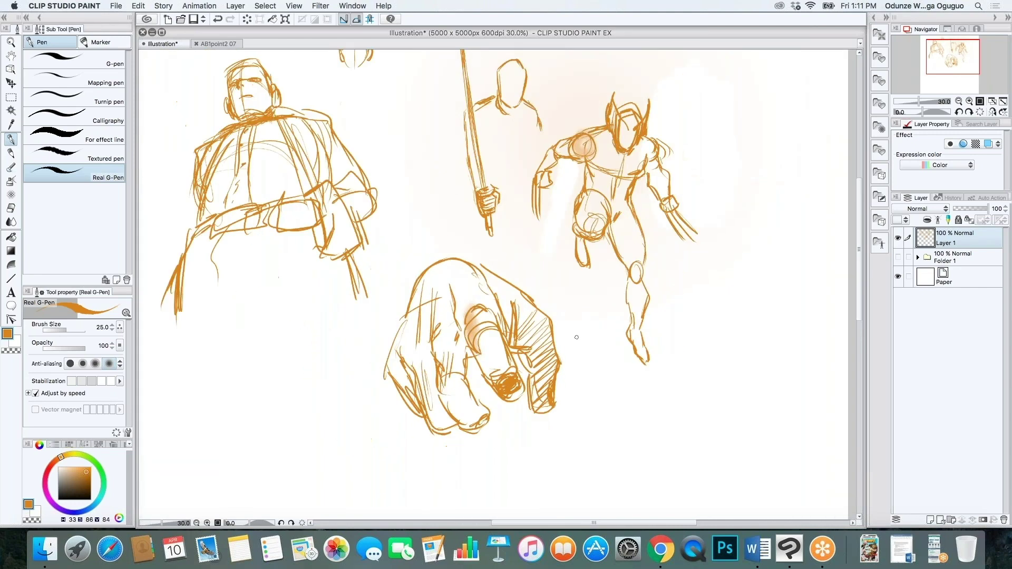
pyautogui.press('b')
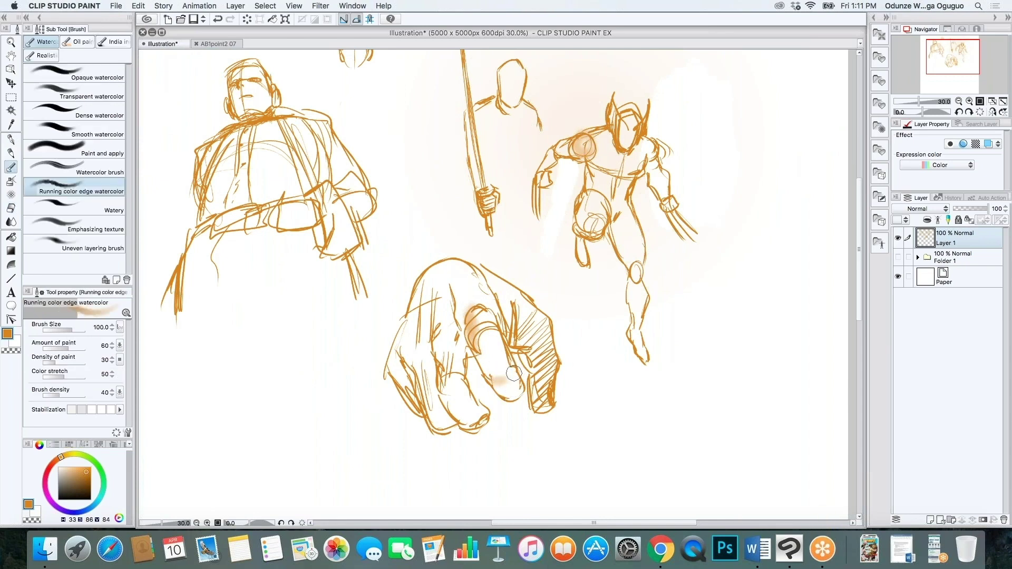
pyautogui.press('p')
pyautogui.moveTo(509, 379)
pyautogui.mouseDown()
pyautogui.moveTo(494, 383)
pyautogui.moveTo(518, 392)
pyautogui.moveTo(511, 398)
pyautogui.moveTo(522, 390)
pyautogui.mouseUp()
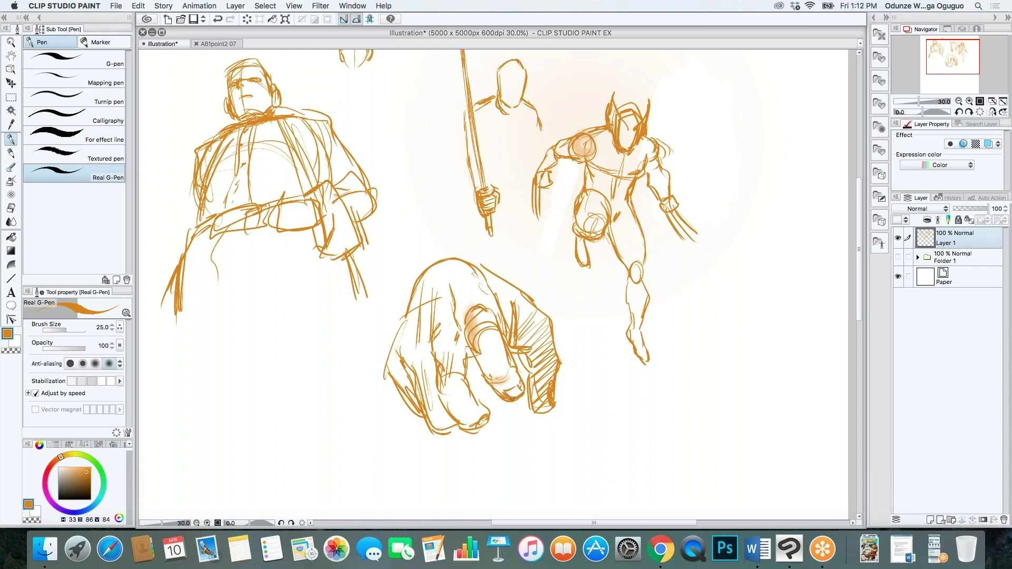
# Step: Add fold and shading lines along the hand's outer fingers
pyautogui.moveTo(475, 355); pyautogui.dragTo(469, 363)
pyautogui.moveTo(433, 350)
pyautogui.mouseDown()
pyautogui.moveTo(434, 396)
pyautogui.moveTo(451, 421)
pyautogui.mouseUp()
pyautogui.moveTo(406, 364)
pyautogui.mouseDown()
pyautogui.moveTo(426, 407)
pyautogui.moveTo(400, 366)
pyautogui.moveTo(398, 391)
pyautogui.moveTo(425, 418)
pyautogui.mouseUp()
pyautogui.moveTo(419, 384)
pyautogui.mouseDown()
pyautogui.moveTo(439, 428)
pyautogui.moveTo(447, 421)
pyautogui.mouseUp()
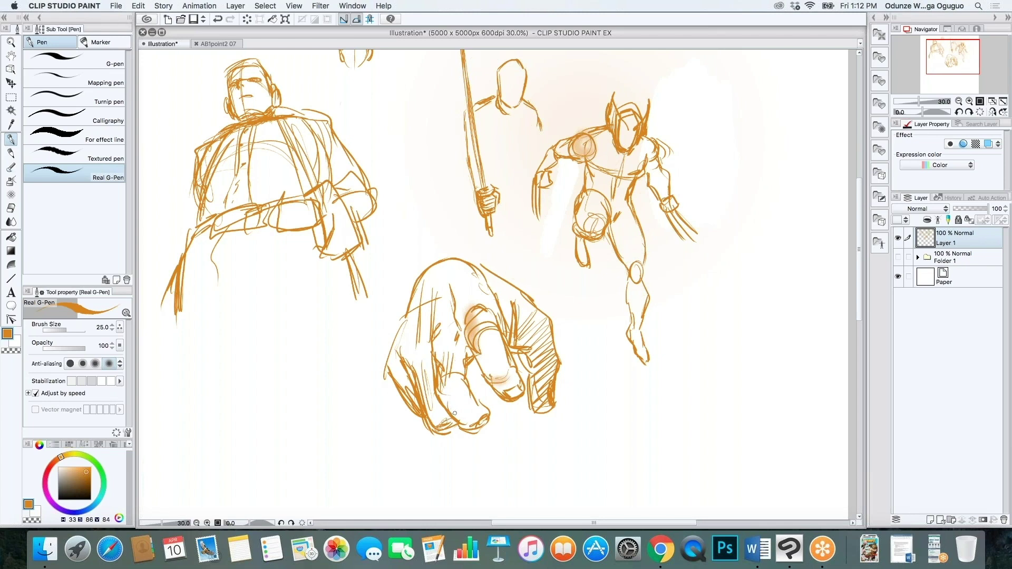
# Step: Strengthen the hand's outer contour and lower fingertips, and hatch the middle finger's shaded knuckle
pyautogui.moveTo(388, 363); pyautogui.dragTo(384, 370)
pyautogui.moveTo(396, 336); pyautogui.dragTo(382, 363)
pyautogui.moveTo(409, 297); pyautogui.dragTo(392, 340)
pyautogui.moveTo(441, 417)
pyautogui.mouseDown()
pyautogui.moveTo(466, 427)
pyautogui.moveTo(443, 394)
pyautogui.moveTo(456, 417)
pyautogui.mouseUp()
pyautogui.moveTo(462, 427); pyautogui.dragTo(475, 423)
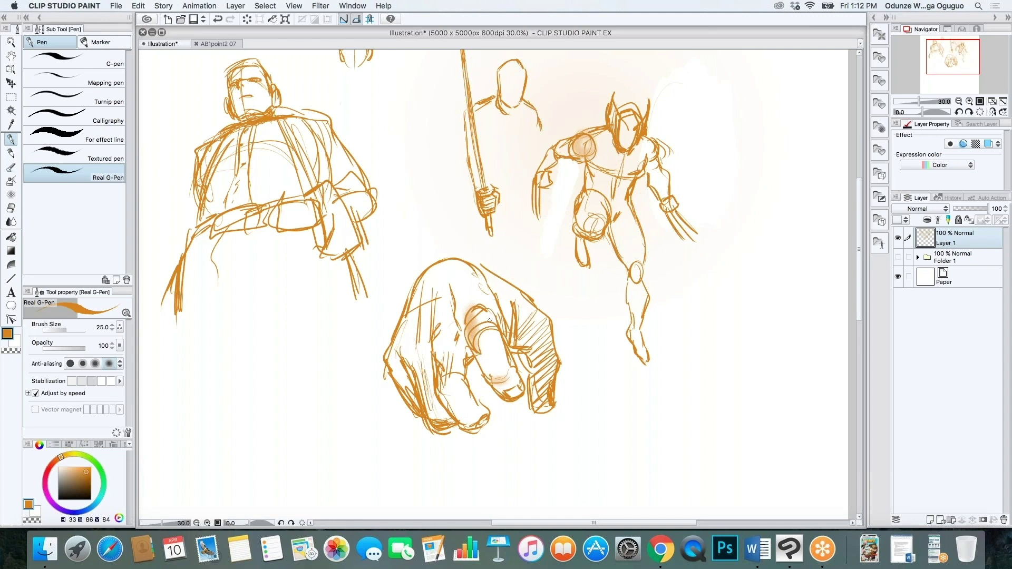
pyautogui.moveTo(480, 316)
pyautogui.mouseDown()
pyautogui.moveTo(475, 332)
pyautogui.moveTo(479, 315)
pyautogui.moveTo(491, 326)
pyautogui.mouseUp()
# Step: Erase the clawed third figure and most of the sword-bearing figure above the hand
pyautogui.press('e')
pyautogui.moveTo(640, 363)
pyautogui.mouseDown()
pyautogui.moveTo(630, 253)
pyautogui.moveTo(643, 361)
pyautogui.moveTo(599, 287)
pyautogui.moveTo(653, 264)
pyautogui.moveTo(560, 214)
pyautogui.moveTo(571, 199)
pyautogui.moveTo(669, 165)
pyautogui.moveTo(571, 128)
pyautogui.moveTo(479, 203)
pyautogui.moveTo(580, 147)
pyautogui.mouseUp()
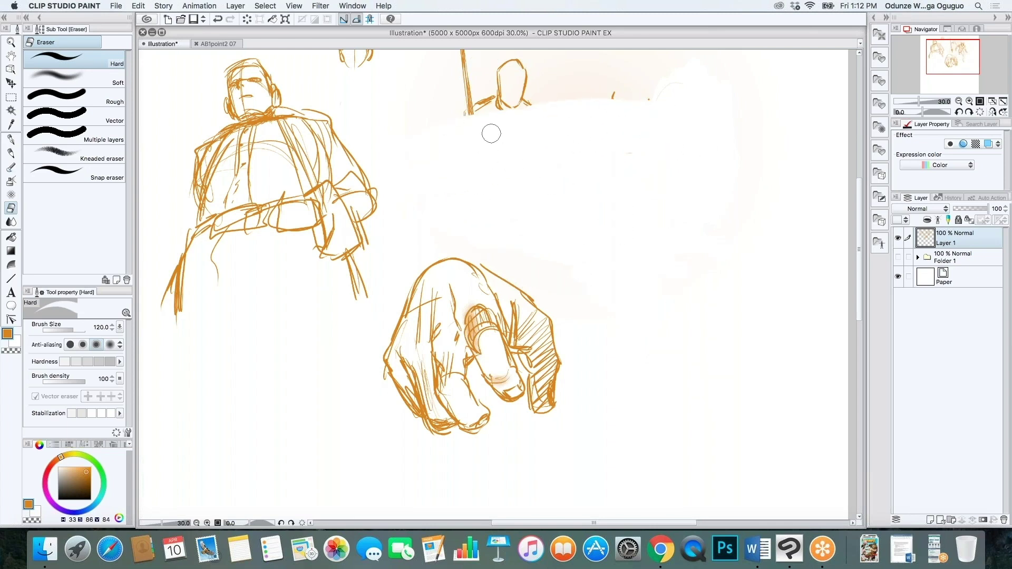
pyautogui.moveTo(471, 100); pyautogui.dragTo(626, 84)
# Step: Brush soft tone above the hand and sketch a long arm contour extending from it into looped shapes
pyautogui.press('b')
pyautogui.moveTo(434, 260); pyautogui.dragTo(477, 244)
pyautogui.press('b')
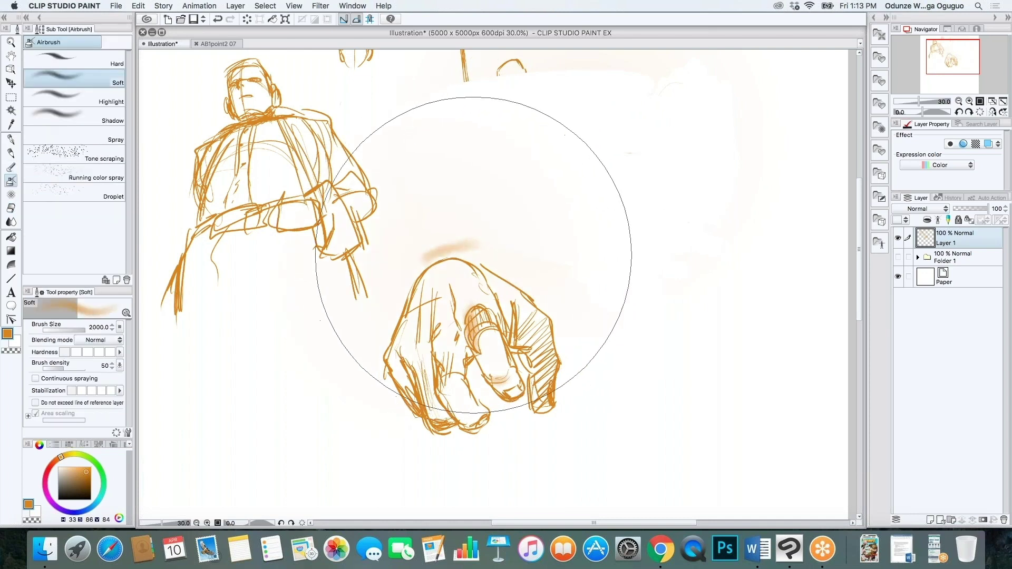
pyautogui.press('p')
pyautogui.moveTo(423, 263)
pyautogui.mouseDown()
pyautogui.moveTo(507, 232)
pyautogui.moveTo(606, 250)
pyautogui.moveTo(622, 316)
pyautogui.moveTo(596, 319)
pyautogui.mouseUp()
pyautogui.moveTo(516, 246)
pyautogui.mouseDown()
pyautogui.moveTo(617, 277)
pyautogui.moveTo(575, 337)
pyautogui.moveTo(569, 371)
pyautogui.moveTo(685, 316)
pyautogui.moveTo(696, 340)
pyautogui.moveTo(664, 360)
pyautogui.mouseUp()
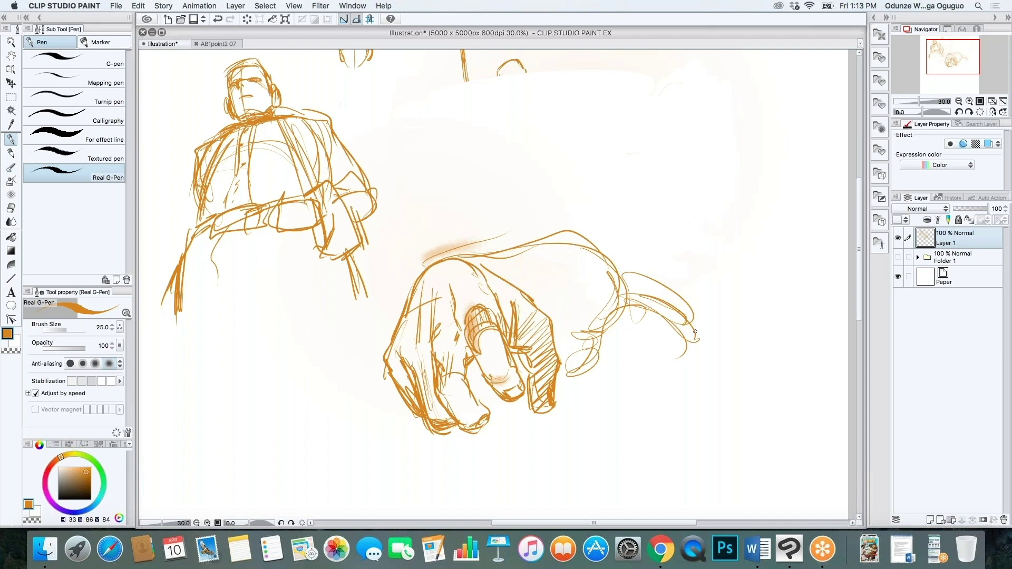
# Step: Sketch a tall arched outline below the end of the arm, retracing its sides with several strokes
pyautogui.scroll(-5, 697, 328)
pyautogui.scroll(3, 696, 329)
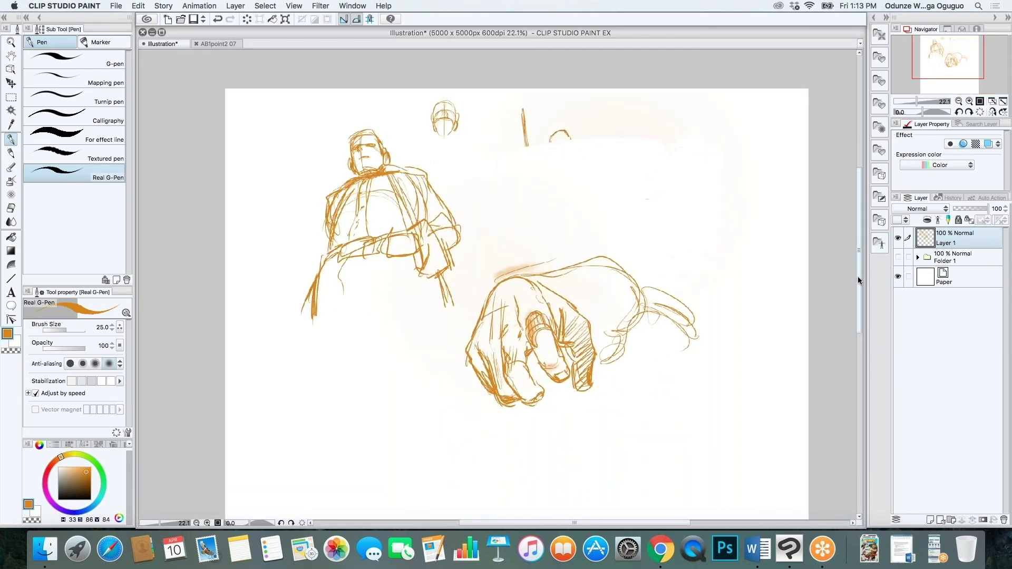
pyautogui.moveTo(858, 276); pyautogui.dragTo(858, 305)
pyautogui.moveTo(757, 278); pyautogui.dragTo(630, 403)
pyautogui.moveTo(636, 311)
pyautogui.mouseDown()
pyautogui.moveTo(656, 447)
pyautogui.moveTo(769, 301)
pyautogui.moveTo(774, 435)
pyautogui.mouseUp()
pyautogui.moveTo(759, 288); pyautogui.dragTo(773, 443)
pyautogui.moveTo(716, 272)
pyautogui.mouseDown()
pyautogui.moveTo(656, 285)
pyautogui.moveTo(635, 428)
pyautogui.mouseUp()
pyautogui.moveTo(634, 365); pyautogui.dragTo(664, 468)
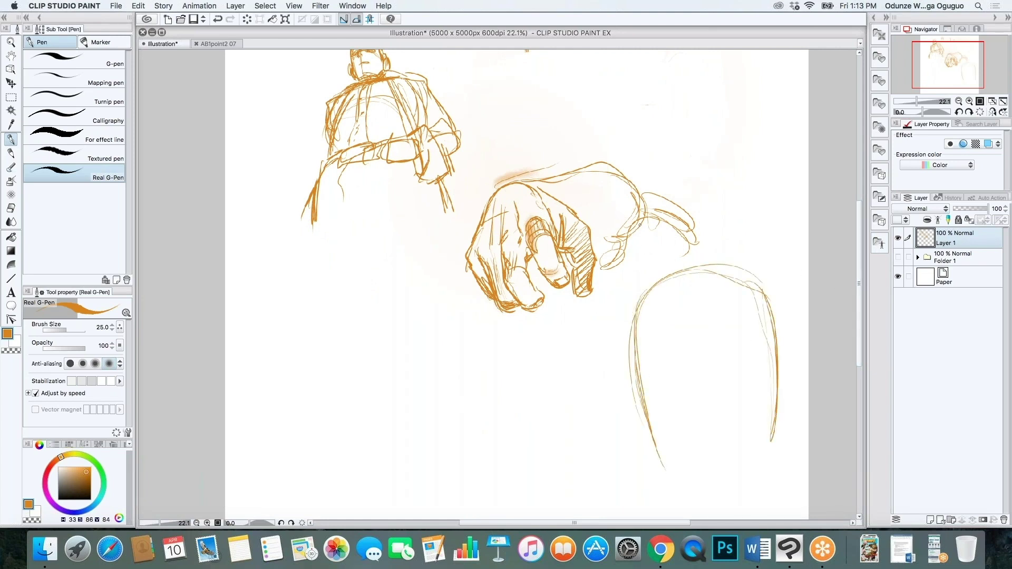
# Step: Draw layered curved bands around the arch's upper side and join them to the arm with loose loops
pyautogui.moveTo(606, 266); pyautogui.dragTo(610, 319)
pyautogui.moveTo(612, 360); pyautogui.dragTo(683, 241)
pyautogui.moveTo(608, 335); pyautogui.dragTo(643, 261)
pyautogui.moveTo(614, 303); pyautogui.dragTo(727, 257)
pyautogui.moveTo(613, 321); pyautogui.dragTo(619, 290)
pyautogui.moveTo(617, 285); pyautogui.dragTo(683, 238)
pyautogui.moveTo(696, 249)
pyautogui.mouseDown()
pyautogui.moveTo(698, 238)
pyautogui.moveTo(726, 248)
pyautogui.mouseUp()
pyautogui.moveTo(701, 241); pyautogui.dragTo(616, 362)
pyautogui.moveTo(628, 379)
pyautogui.mouseDown()
pyautogui.moveTo(622, 271)
pyautogui.moveTo(721, 258)
pyautogui.mouseUp()
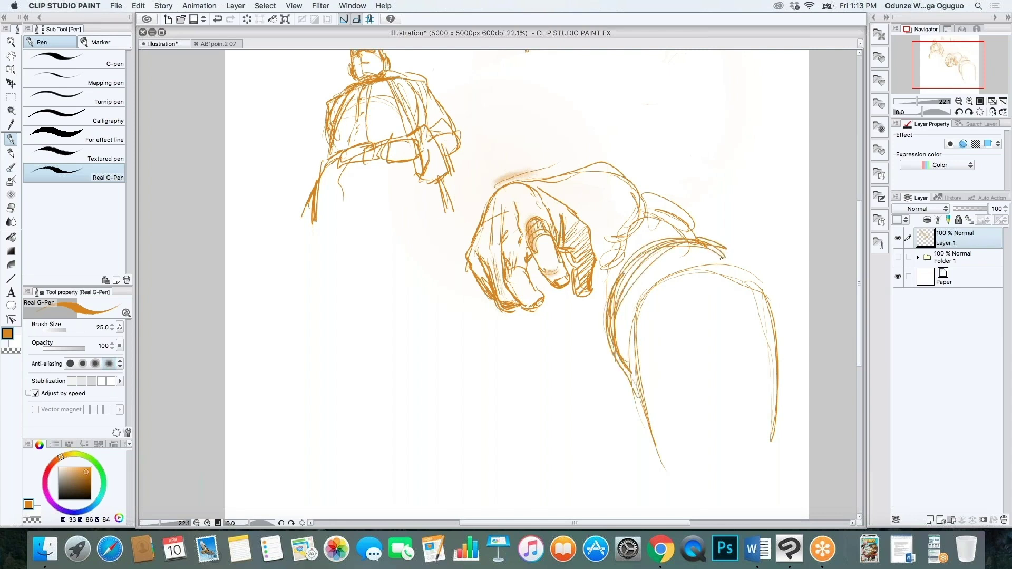
pyautogui.moveTo(611, 277)
pyautogui.mouseDown()
pyautogui.moveTo(614, 232)
pyautogui.moveTo(606, 274)
pyautogui.moveTo(654, 219)
pyautogui.mouseUp()
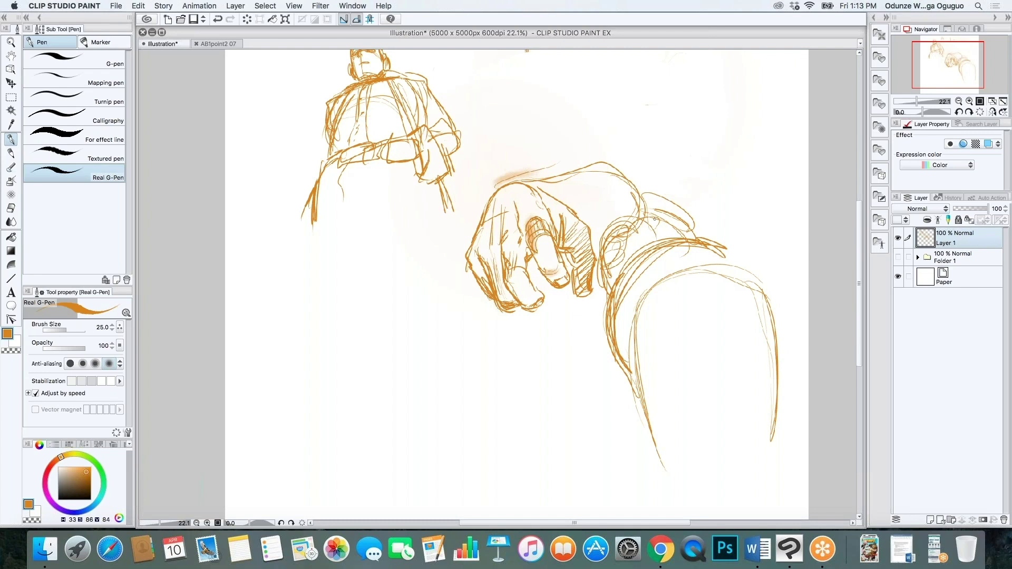
# Step: Add a sleeve contour above the bands, curve a brow line across the arch, and draw an ear on its outer side
pyautogui.moveTo(624, 178); pyautogui.dragTo(659, 202)
pyautogui.moveTo(629, 376)
pyautogui.mouseDown()
pyautogui.moveTo(694, 420)
pyautogui.moveTo(770, 384)
pyautogui.mouseUp()
pyautogui.moveTo(713, 418)
pyautogui.mouseDown()
pyautogui.moveTo(788, 359)
pyautogui.moveTo(798, 401)
pyautogui.moveTo(773, 430)
pyautogui.mouseUp()
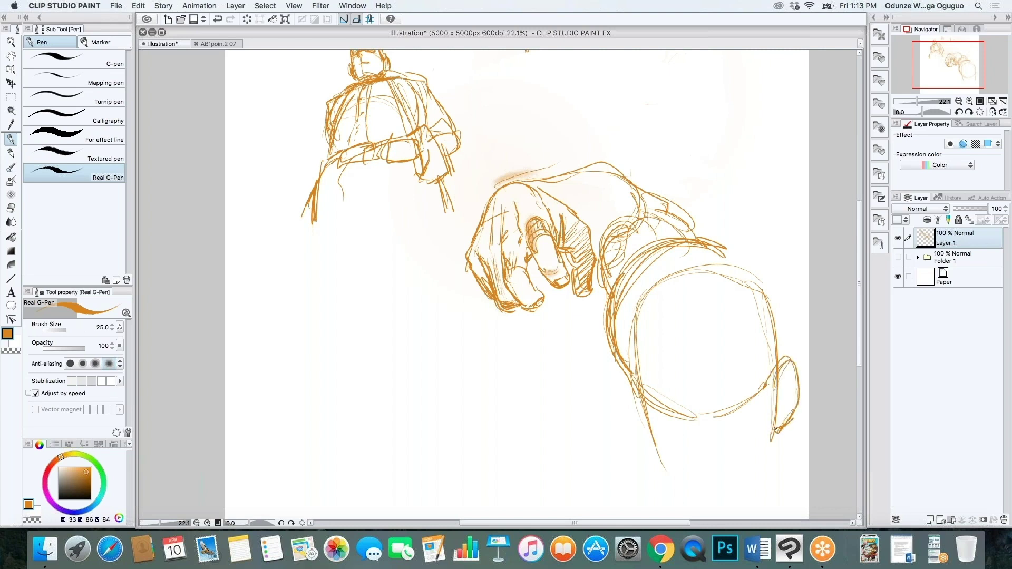
# Step: Sketch a tapering jaw and short chin below the brow line and retrace the cranium outline
pyautogui.moveTo(643, 403); pyautogui.dragTo(685, 490)
pyautogui.moveTo(652, 430); pyautogui.dragTo(660, 450)
pyautogui.moveTo(771, 423); pyautogui.dragTo(762, 452)
pyautogui.moveTo(860, 323); pyautogui.dragTo(859, 345)
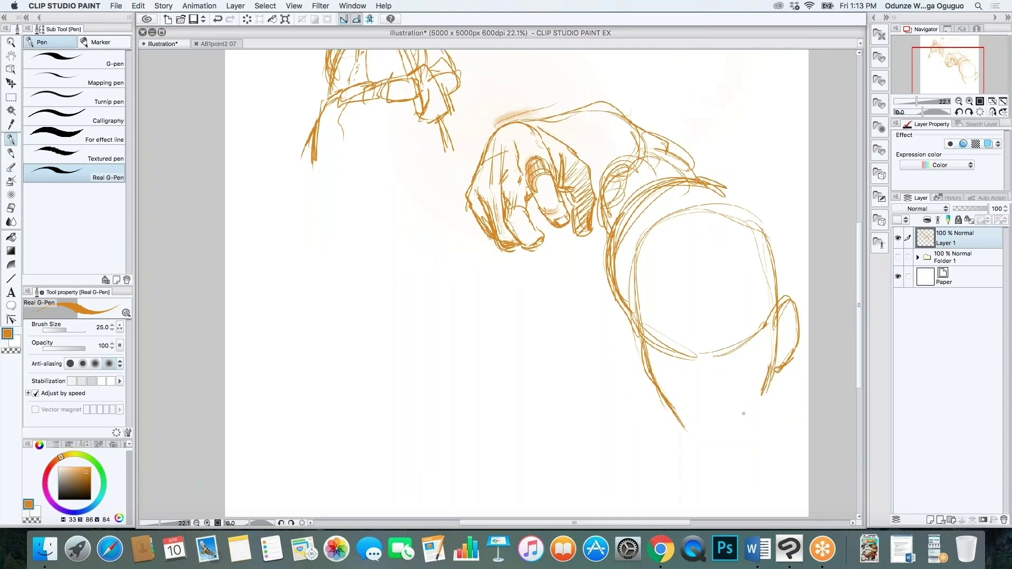
pyautogui.moveTo(761, 393)
pyautogui.mouseDown()
pyautogui.moveTo(720, 433)
pyautogui.moveTo(691, 439)
pyautogui.moveTo(714, 437)
pyautogui.mouseUp()
pyautogui.moveTo(651, 232)
pyautogui.mouseDown()
pyautogui.moveTo(633, 324)
pyautogui.moveTo(730, 208)
pyautogui.moveTo(774, 249)
pyautogui.moveTo(774, 301)
pyautogui.mouseUp()
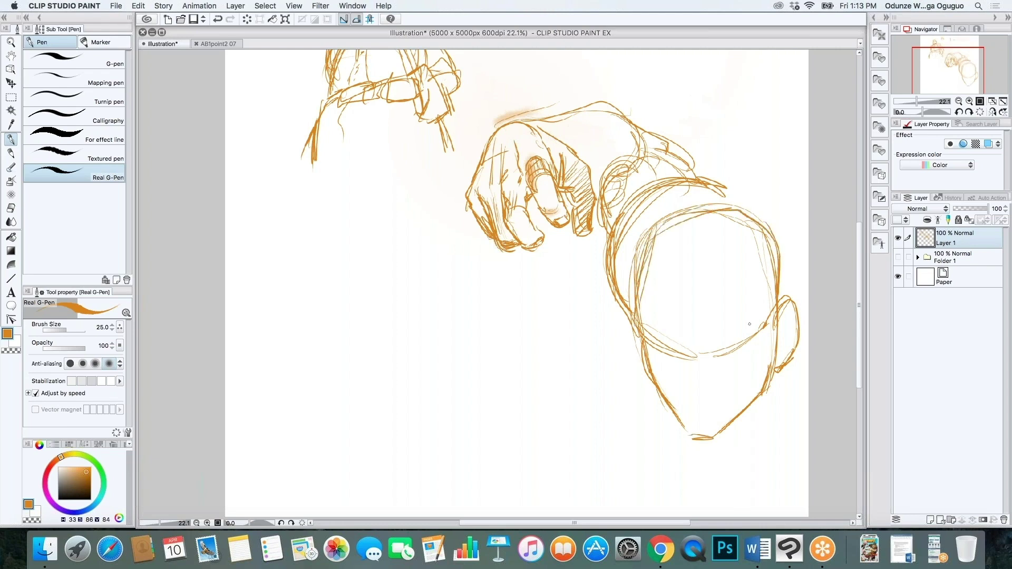
pyautogui.moveTo(645, 247); pyautogui.dragTo(638, 325)
pyautogui.moveTo(643, 268); pyautogui.dragTo(639, 327)
# Step: Erase the cranium outline and the chin, and brush soft tone along the front edge of the forehead
pyautogui.press('e')
pyautogui.moveTo(689, 398)
pyautogui.mouseDown()
pyautogui.moveTo(688, 438)
pyautogui.moveTo(709, 428)
pyautogui.mouseUp()
pyautogui.moveTo(775, 355)
pyautogui.mouseDown()
pyautogui.moveTo(784, 319)
pyautogui.moveTo(772, 252)
pyautogui.moveTo(778, 289)
pyautogui.moveTo(767, 282)
pyautogui.moveTo(759, 221)
pyautogui.moveTo(728, 207)
pyautogui.moveTo(640, 246)
pyautogui.moveTo(640, 317)
pyautogui.mouseUp()
pyautogui.press('b')
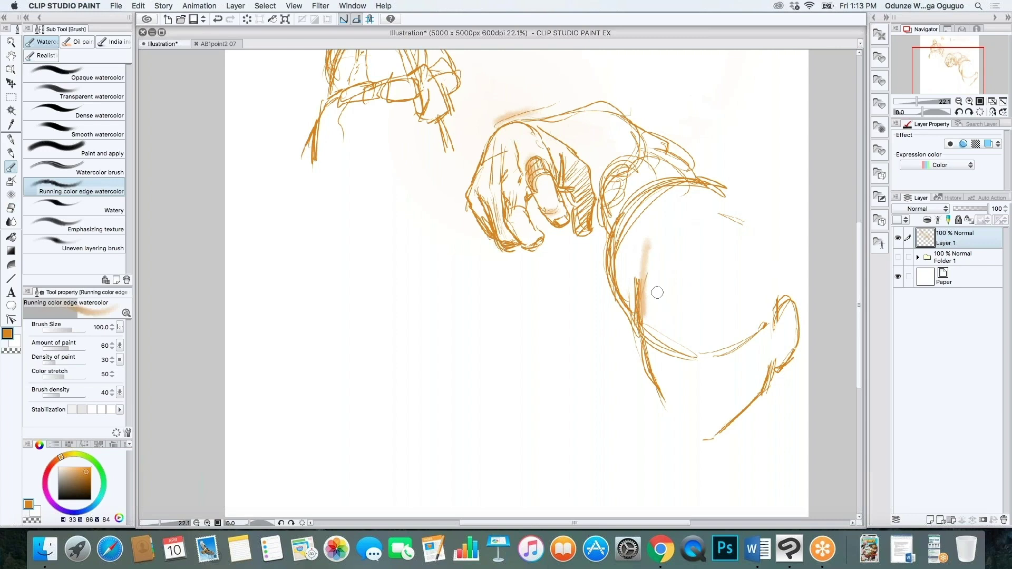
# Step: Redraw the cranium with an angular forehead and a curved outline running down to the ear
pyautogui.press('p')
pyautogui.moveTo(651, 245)
pyautogui.mouseDown()
pyautogui.moveTo(640, 311)
pyautogui.moveTo(703, 219)
pyautogui.moveTo(725, 211)
pyautogui.moveTo(776, 244)
pyautogui.mouseUp()
pyautogui.moveTo(784, 289); pyautogui.dragTo(778, 243)
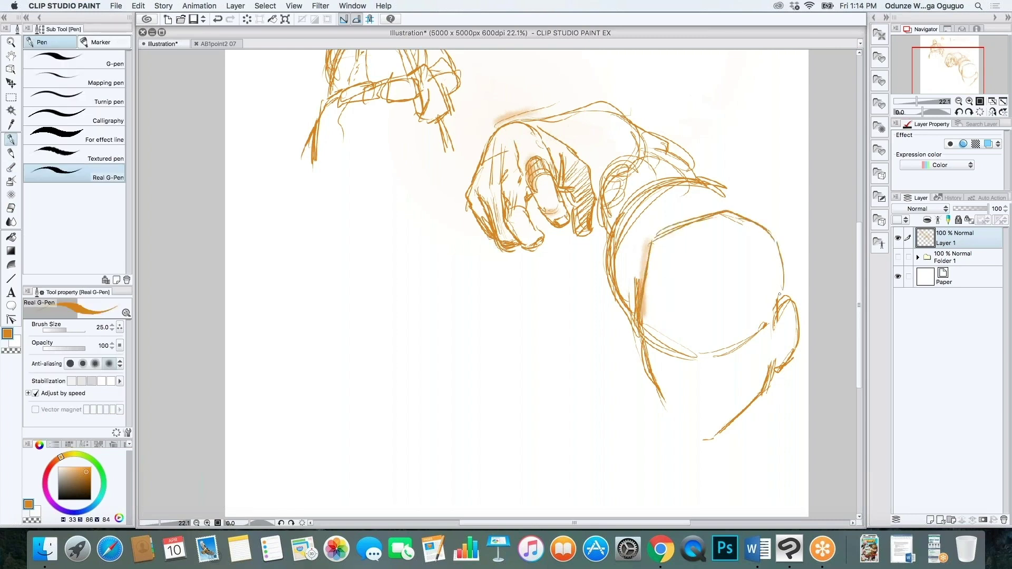
# Step: Draw the near side of the face, the nose bridge and nostril, and a dark eye under the brow line
pyautogui.moveTo(644, 325); pyautogui.dragTo(651, 372)
pyautogui.moveTo(639, 307); pyautogui.dragTo(661, 384)
pyautogui.moveTo(669, 346)
pyautogui.mouseDown()
pyautogui.moveTo(662, 375)
pyautogui.moveTo(669, 391)
pyautogui.moveTo(691, 381)
pyautogui.mouseUp()
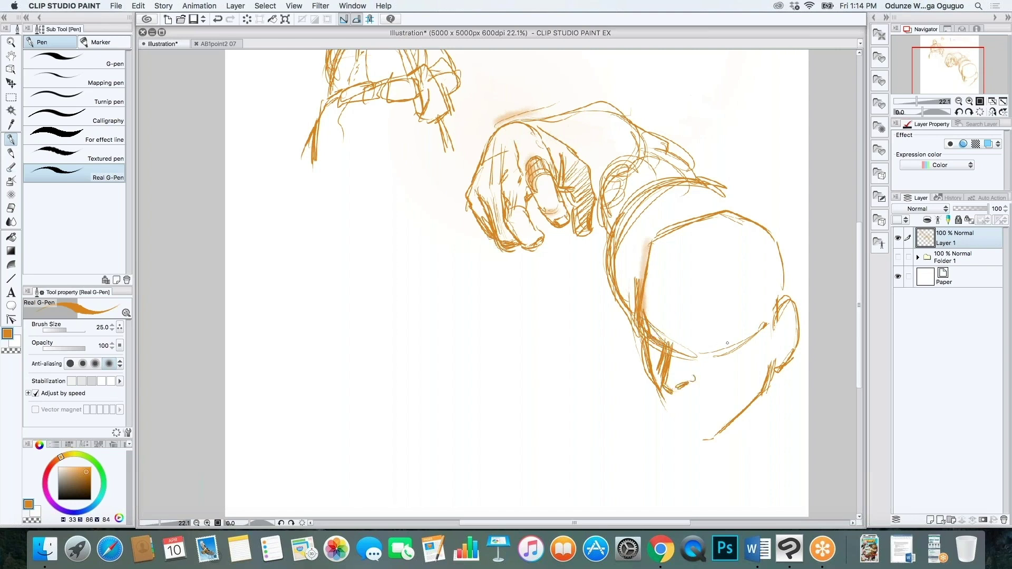
pyautogui.moveTo(685, 349)
pyautogui.mouseDown()
pyautogui.moveTo(746, 341)
pyautogui.moveTo(699, 350)
pyautogui.moveTo(723, 355)
pyautogui.mouseUp()
pyautogui.press('e')
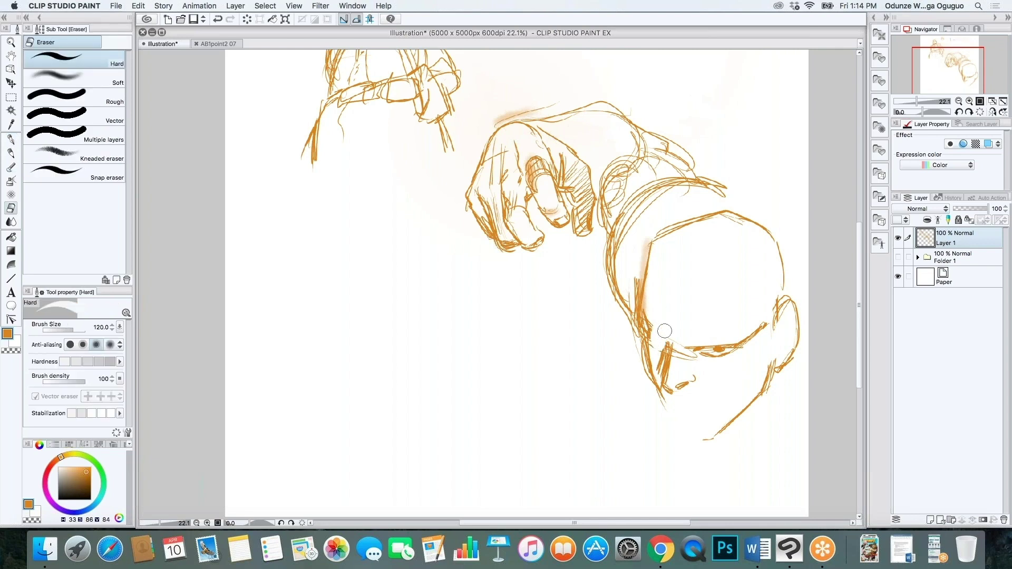
pyautogui.press('p')
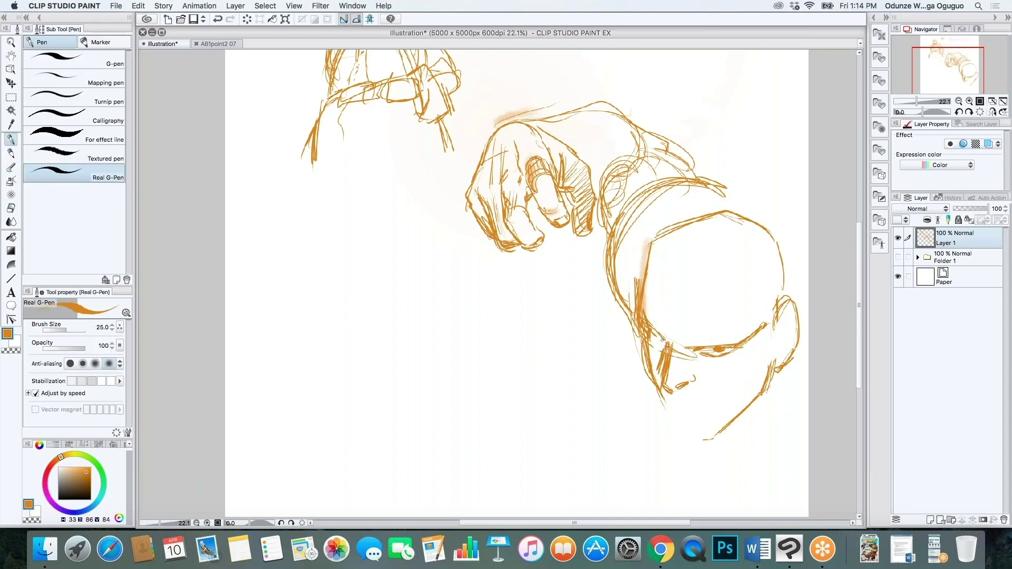
# Step: Thicken the brow corner, hatch the jawline down to the chin, and draw the mouth
pyautogui.moveTo(650, 334); pyautogui.dragTo(658, 346)
pyautogui.moveTo(759, 390)
pyautogui.mouseDown()
pyautogui.moveTo(758, 370)
pyautogui.moveTo(735, 416)
pyautogui.moveTo(677, 442)
pyautogui.mouseUp()
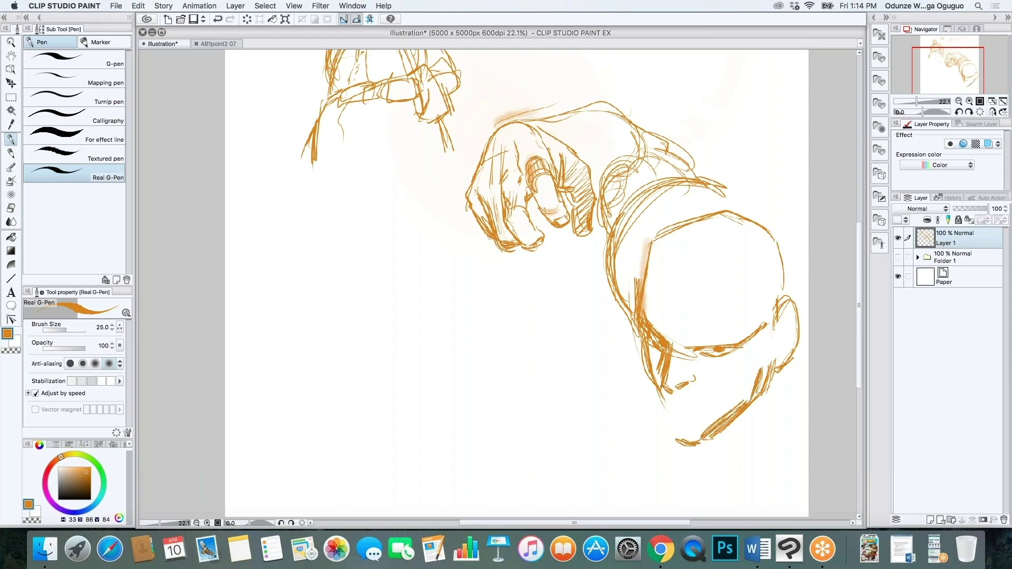
pyautogui.moveTo(679, 407); pyautogui.dragTo(705, 410)
pyautogui.moveTo(662, 411)
pyautogui.mouseDown()
pyautogui.moveTo(690, 421)
pyautogui.moveTo(677, 440)
pyautogui.moveTo(684, 430)
pyautogui.mouseUp()
pyautogui.scroll(-3, 711, 407)
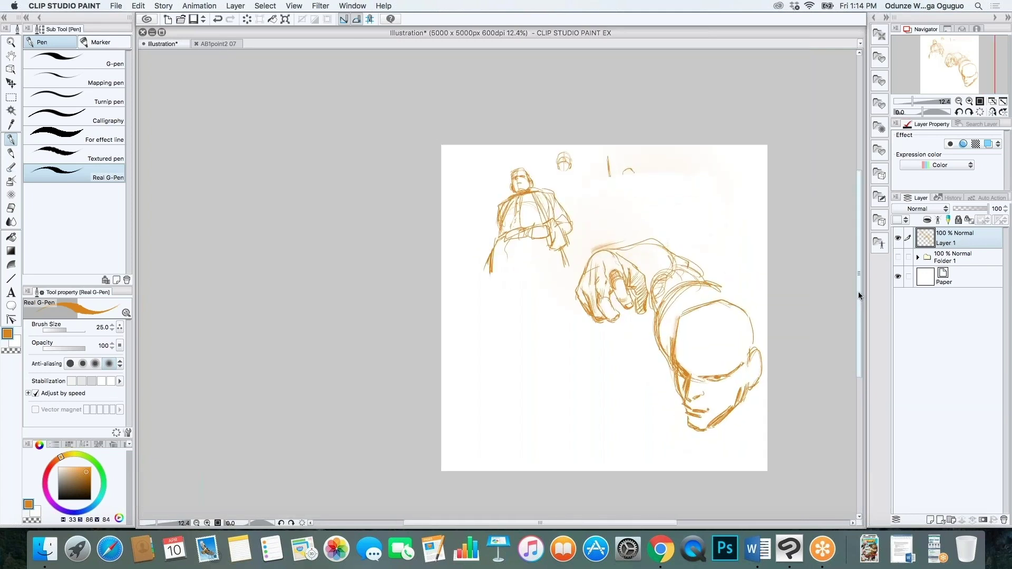
# Step: Delete the standing figure, the small head, and the stray marks above the hand using rectangular selections
pyautogui.press('m')
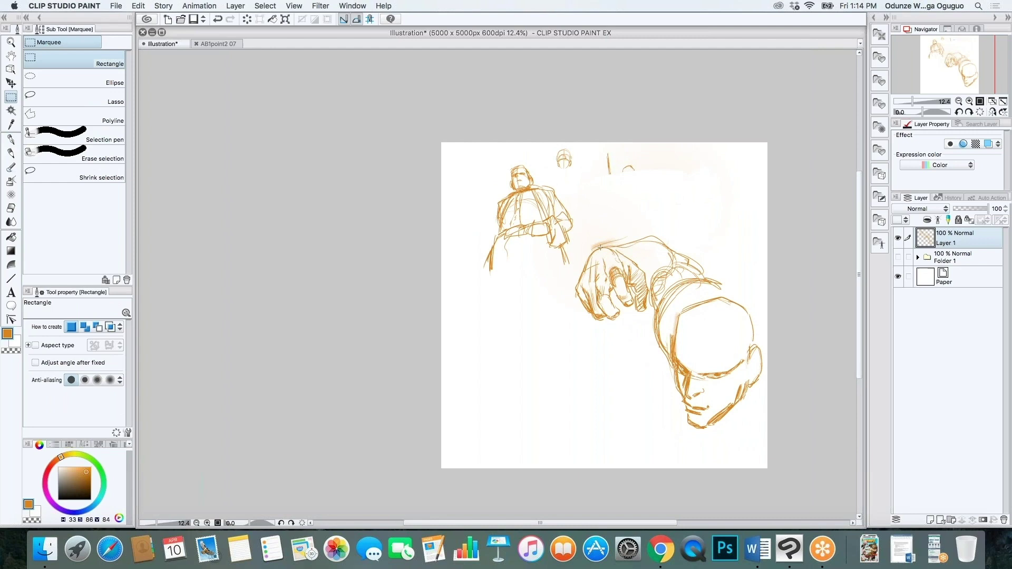
pyautogui.moveTo(566, 221); pyautogui.dragTo(768, 450)
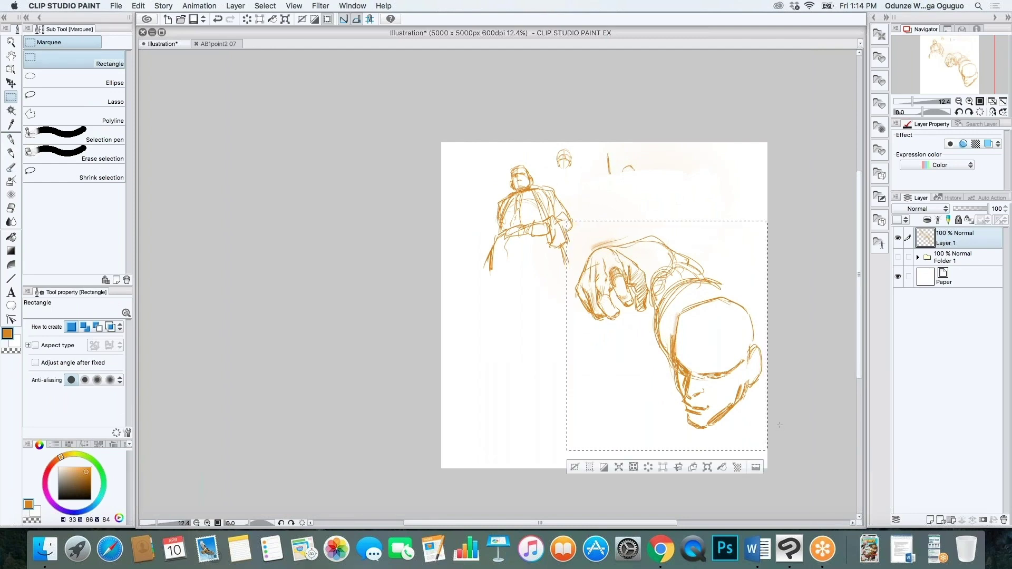
pyautogui.press('super+d')
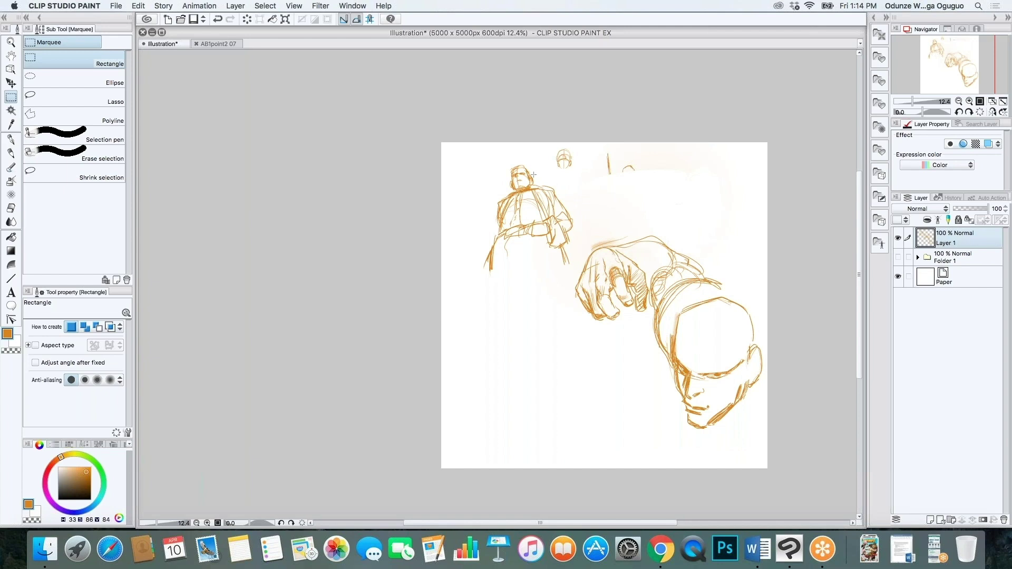
pyautogui.moveTo(473, 151); pyautogui.dragTo(580, 280)
pyautogui.press('Delete')
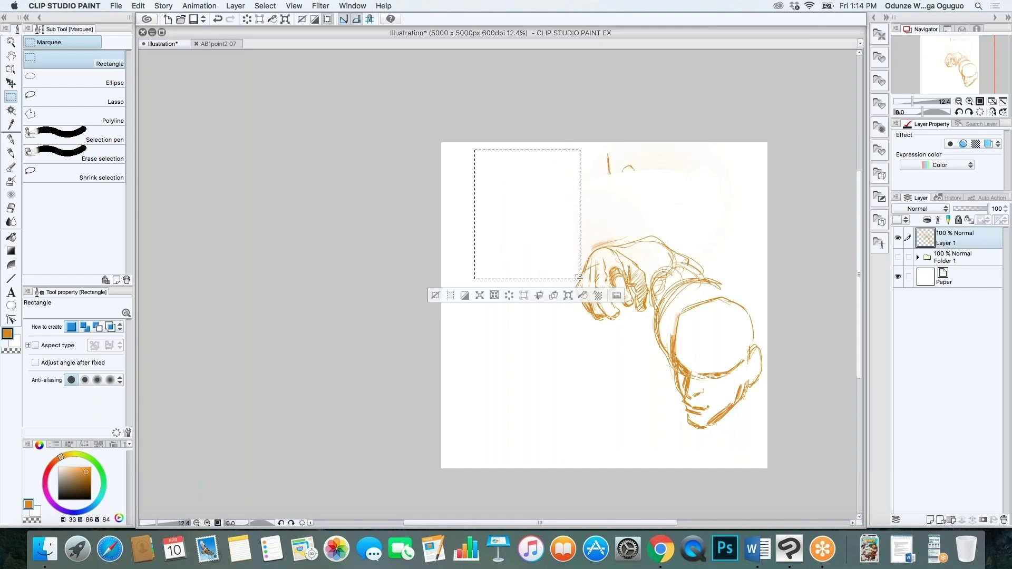
pyautogui.moveTo(517, 132); pyautogui.dragTo(760, 205)
pyautogui.press('super+d')
# Step: Scale the hand, arm and head sketch to 71% and move it toward the upper middle of the canvas
pyautogui.moveTo(553, 208); pyautogui.dragTo(776, 454)
pyautogui.press('super+t')
pyautogui.moveTo(713, 397)
pyautogui.mouseDown()
pyautogui.moveTo(629, 320)
pyautogui.moveTo(616, 323)
pyautogui.mouseUp()
pyautogui.moveTo(670, 379); pyautogui.dragTo(620, 323)
pyautogui.moveTo(582, 273); pyautogui.dragTo(628, 313)
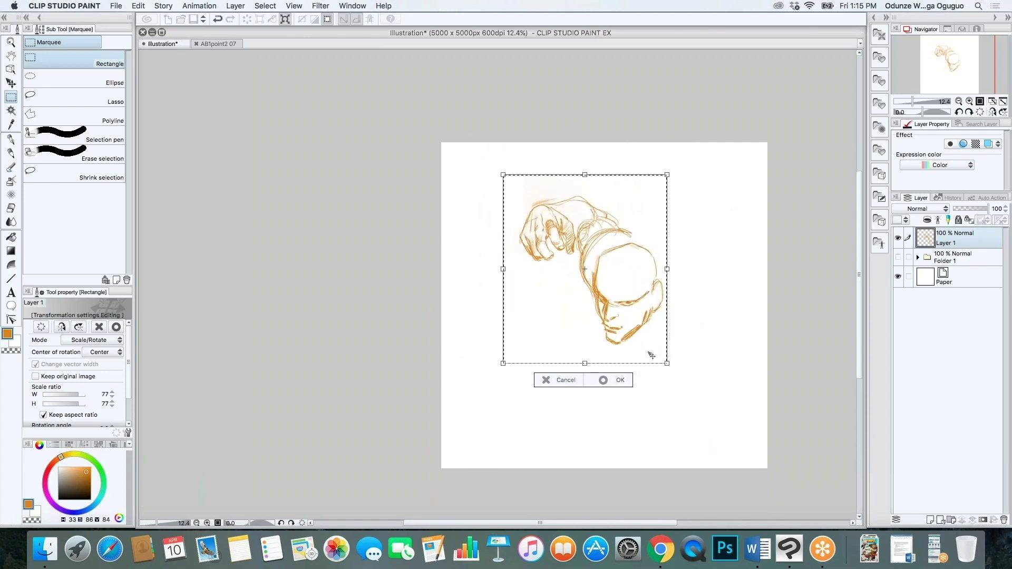
pyautogui.moveTo(653, 361); pyautogui.dragTo(657, 346)
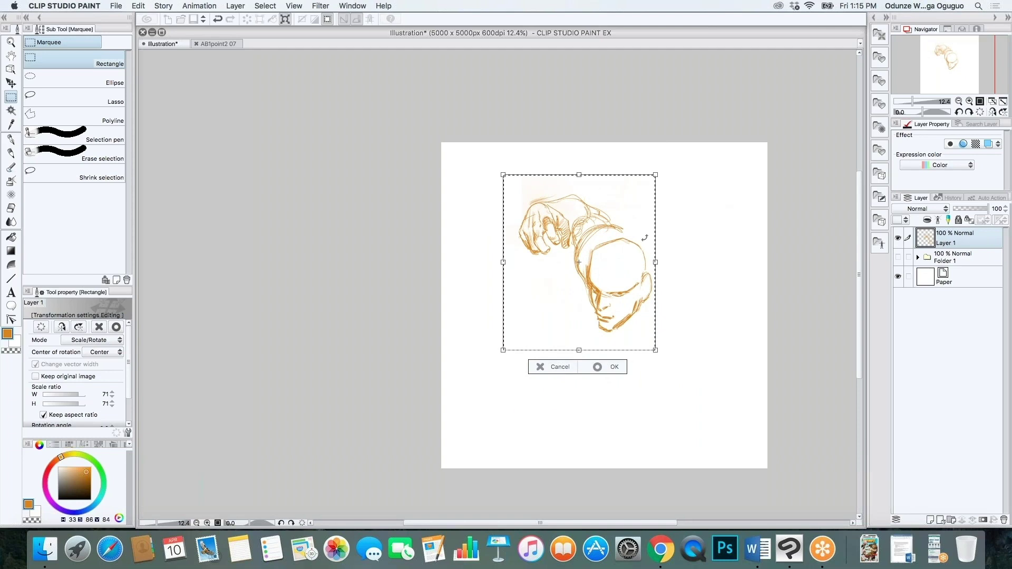
pyautogui.press('Return')
pyautogui.press('super+d')
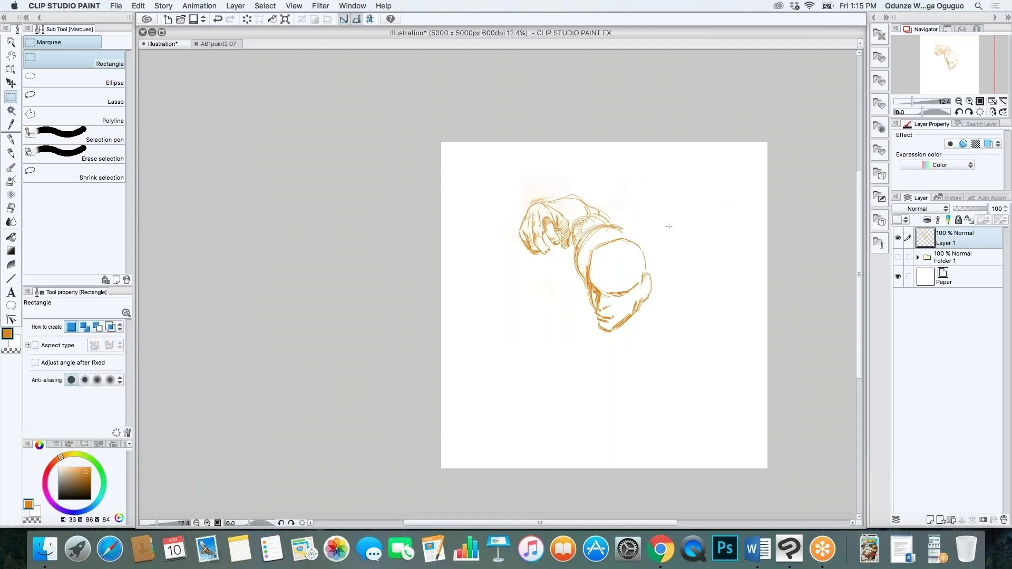
# Step: Scale the hand and head sketch by a further 90% with a slight rotation and shift it upward
pyautogui.moveTo(510, 195); pyautogui.dragTo(686, 370)
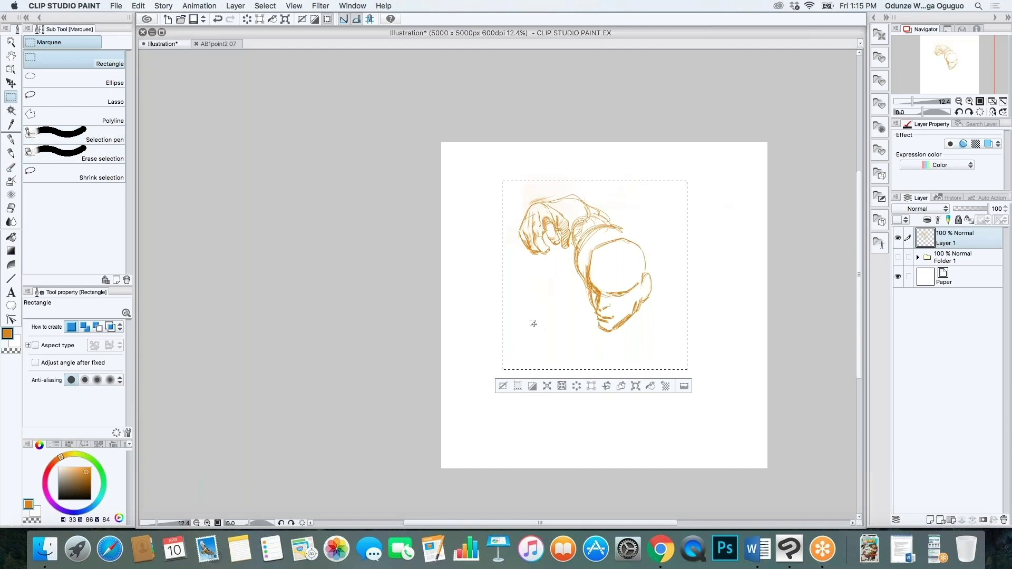
pyautogui.press('super+t')
pyautogui.moveTo(661, 338); pyautogui.dragTo(653, 317)
pyautogui.moveTo(679, 351)
pyautogui.mouseDown()
pyautogui.moveTo(669, 339)
pyautogui.moveTo(664, 348)
pyautogui.moveTo(669, 309)
pyautogui.moveTo(675, 318)
pyautogui.mouseUp()
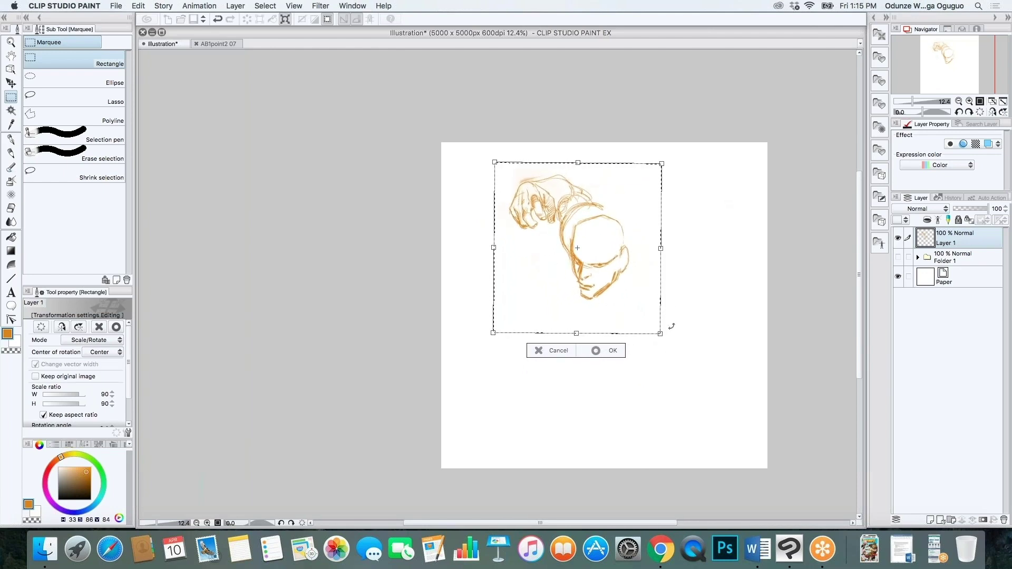
pyautogui.press('Return')
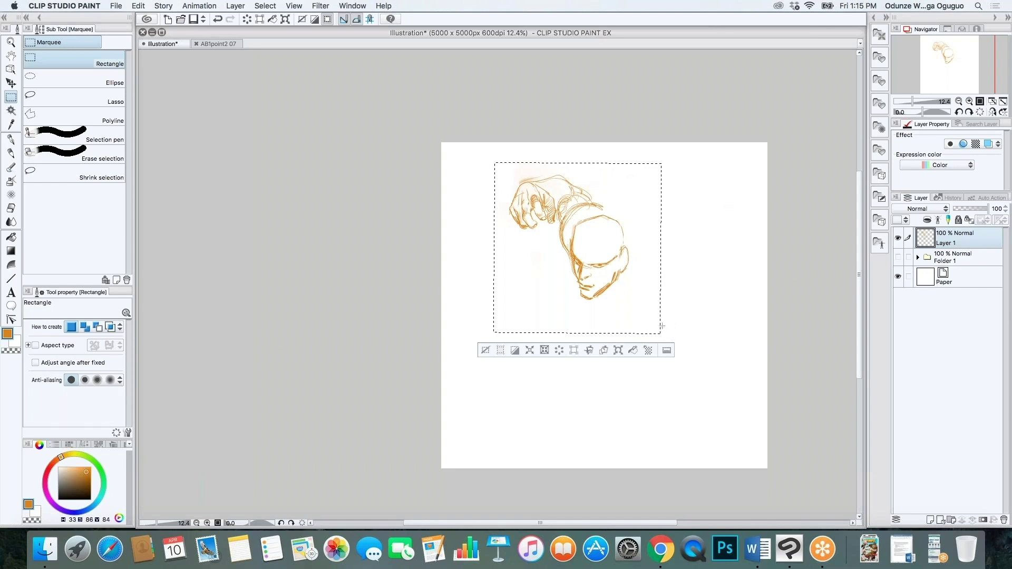
pyautogui.click(660, 327)
# Step: Erase the rough stray strokes along the outer edge of the jaw below the ear
pyautogui.press('p')
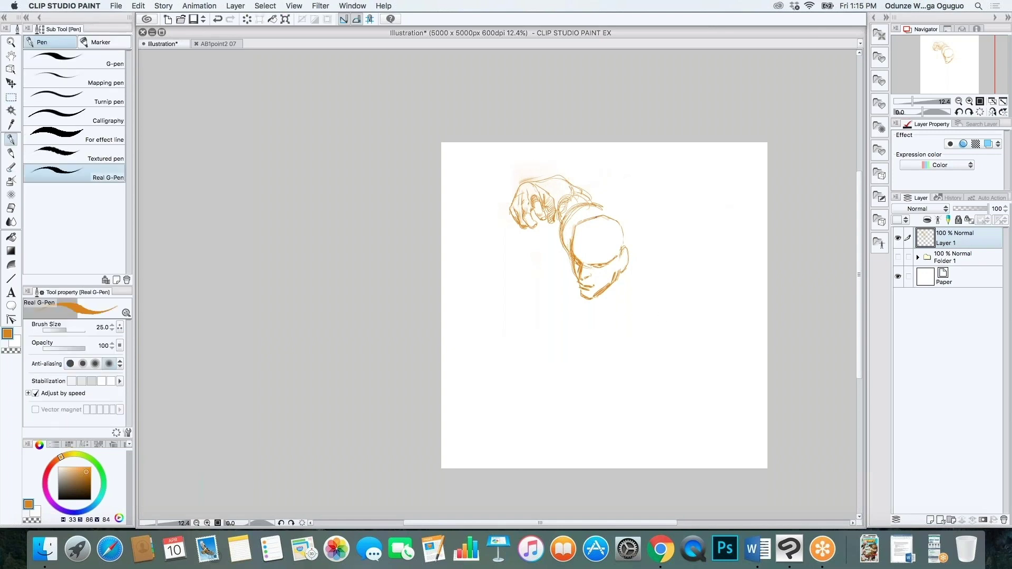
pyautogui.scroll(3, 563, 176)
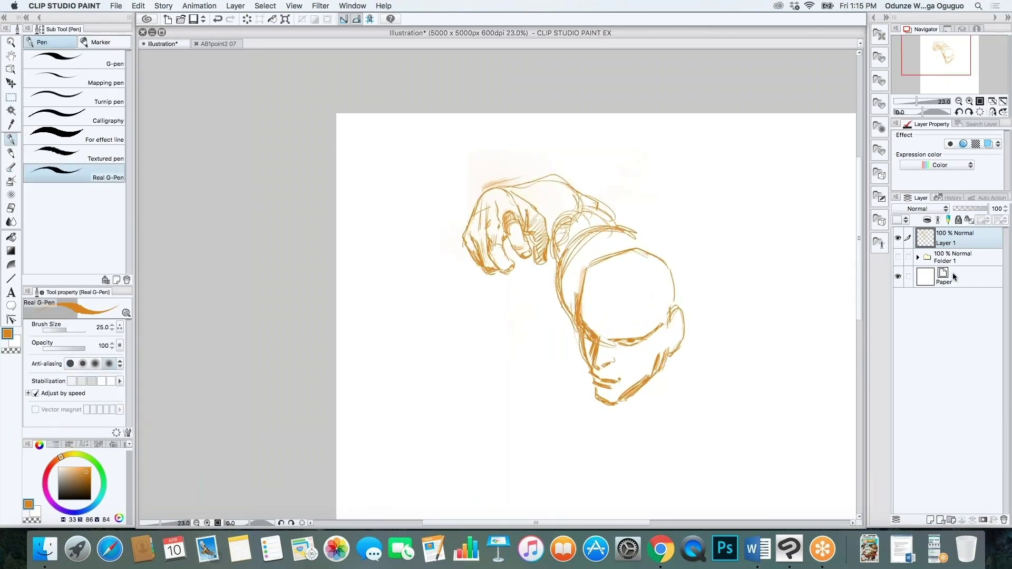
pyautogui.moveTo(857, 287); pyautogui.dragTo(857, 300)
pyautogui.scroll(1, 638, 297)
pyautogui.scroll(1, 638, 297)
pyautogui.press('e')
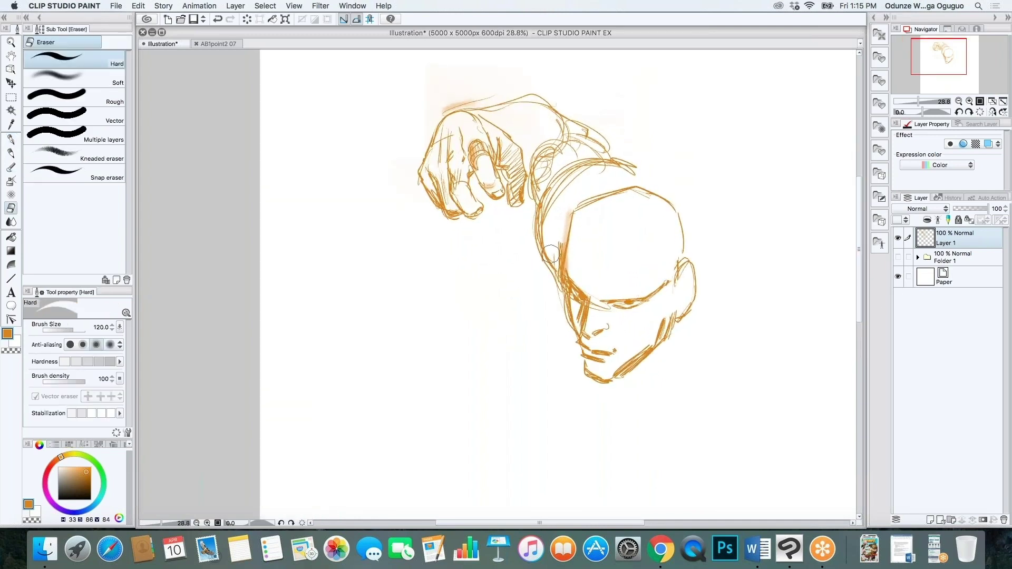
pyautogui.moveTo(666, 329)
pyautogui.mouseDown()
pyautogui.moveTo(632, 372)
pyautogui.moveTo(668, 344)
pyautogui.mouseUp()
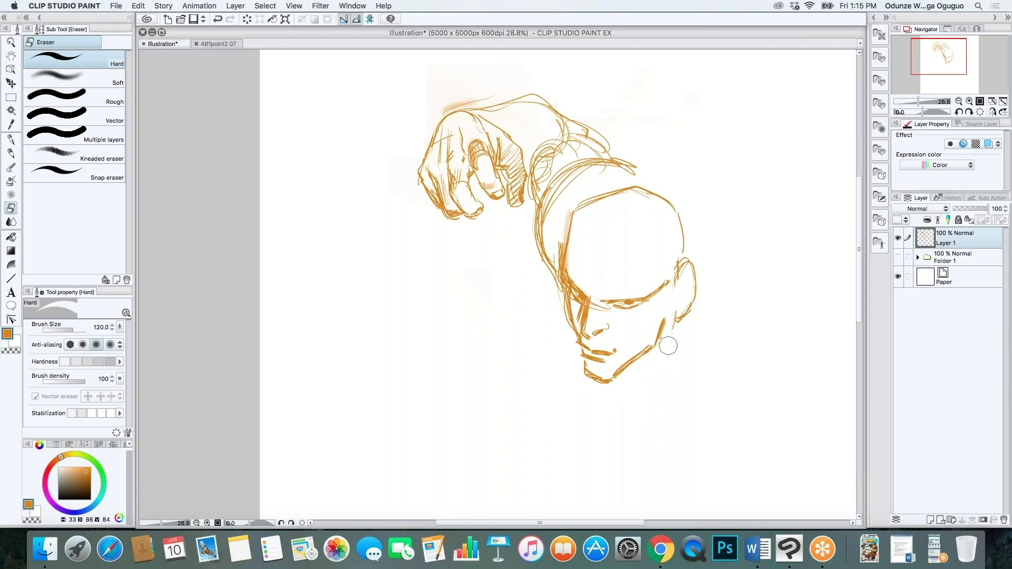
# Step: Brush soft tone along the outer edge of the sleeve band beside the forehead
pyautogui.press('b')
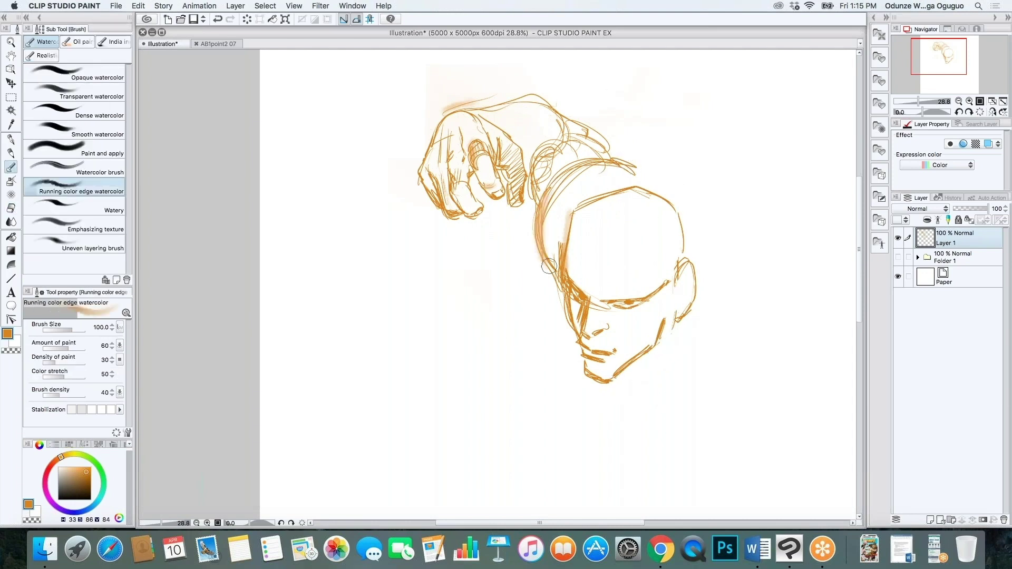
pyautogui.press('b')
pyautogui.moveTo(542, 262); pyautogui.dragTo(547, 239)
pyautogui.press('super+z')
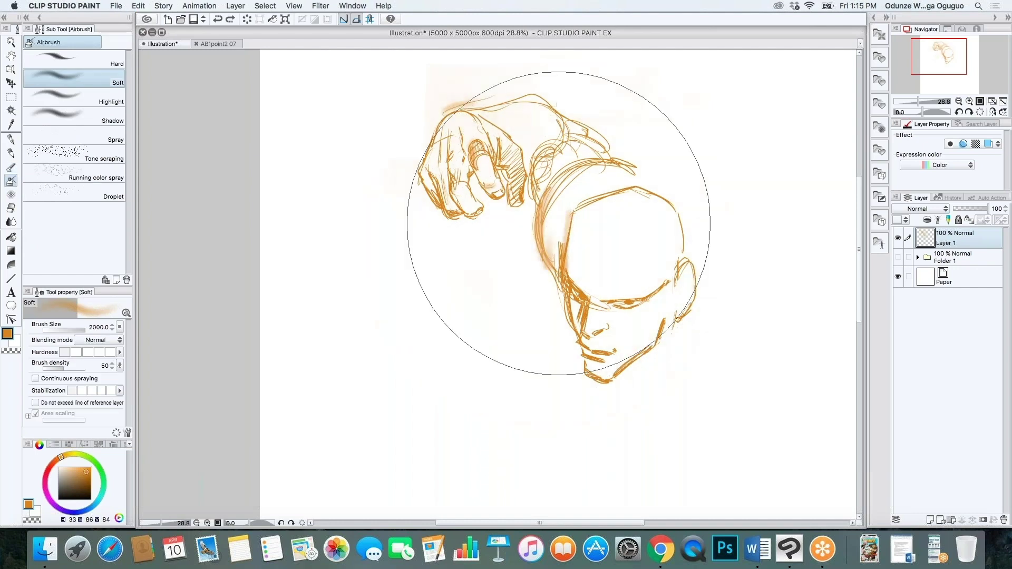
# Step: Reinforce the curved sleeve bands around the head with several bold pen strokes
pyautogui.press('p')
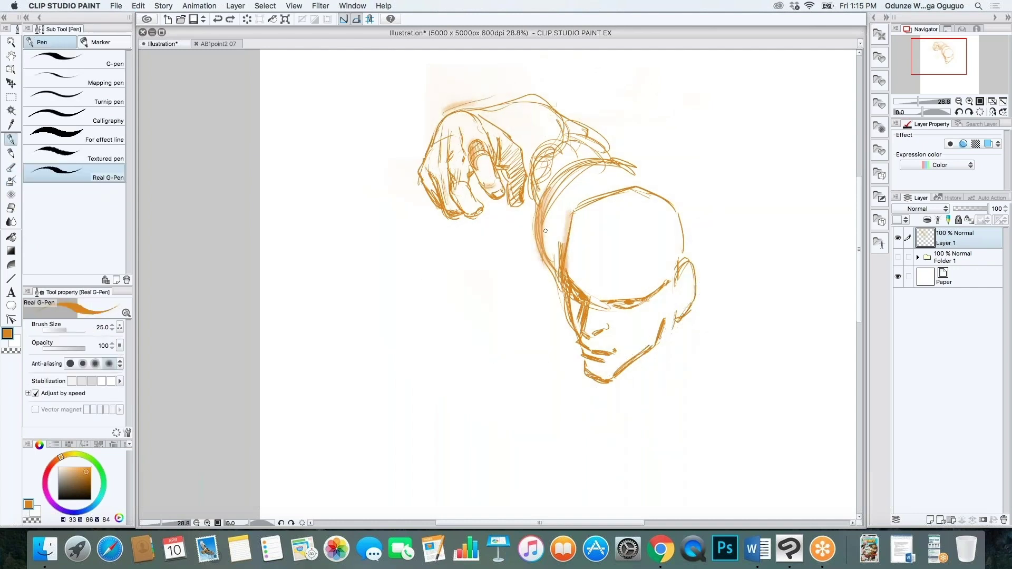
pyautogui.moveTo(580, 187)
pyautogui.mouseDown()
pyautogui.moveTo(540, 279)
pyautogui.moveTo(543, 245)
pyautogui.mouseUp()
pyautogui.moveTo(625, 189)
pyautogui.mouseDown()
pyautogui.moveTo(570, 188)
pyautogui.moveTo(589, 173)
pyautogui.moveTo(582, 182)
pyautogui.moveTo(631, 175)
pyautogui.mouseUp()
pyautogui.moveTo(561, 194); pyautogui.dragTo(583, 178)
pyautogui.moveTo(620, 149)
pyautogui.mouseDown()
pyautogui.moveTo(604, 177)
pyautogui.moveTo(611, 182)
pyautogui.mouseUp()
# Step: Sketch light overlapping circular guides below the head for a second foreshortened form
pyautogui.moveTo(860, 257); pyautogui.dragTo(859, 284)
pyautogui.scroll(-3, 802, 179)
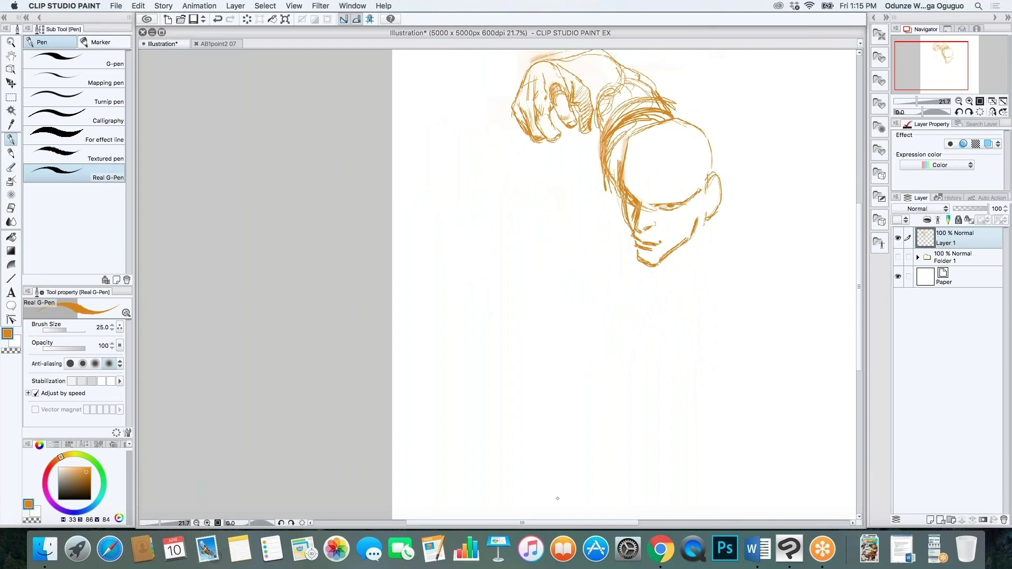
pyautogui.moveTo(553, 523); pyautogui.dragTo(617, 523)
pyautogui.moveTo(554, 222)
pyautogui.mouseDown()
pyautogui.moveTo(466, 256)
pyautogui.moveTo(459, 338)
pyautogui.moveTo(472, 369)
pyautogui.mouseUp()
pyautogui.moveTo(505, 231); pyautogui.dragTo(577, 288)
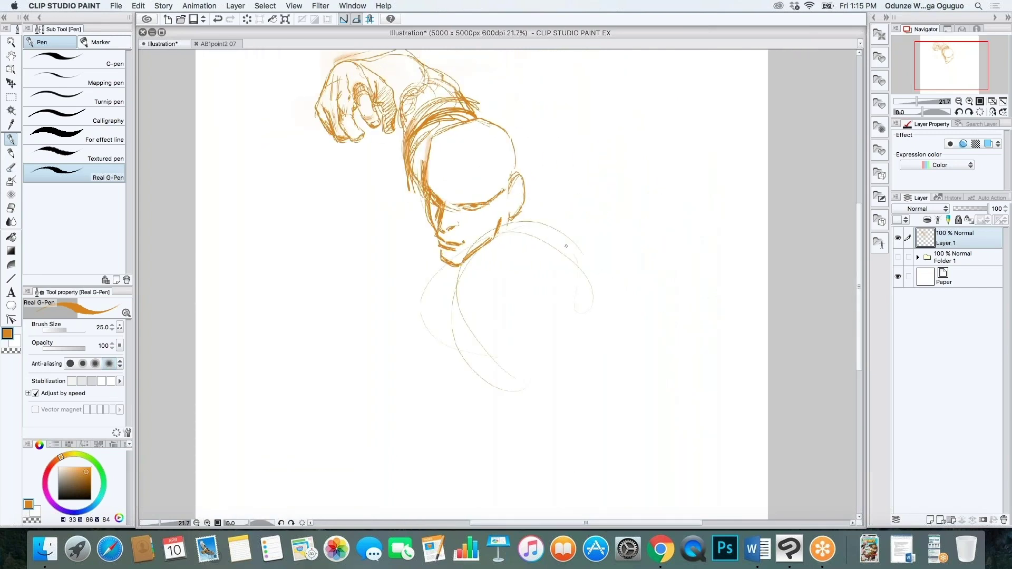
pyautogui.moveTo(440, 273); pyautogui.dragTo(493, 390)
pyautogui.moveTo(550, 261); pyautogui.dragTo(572, 286)
pyautogui.moveTo(424, 324)
pyautogui.mouseDown()
pyautogui.moveTo(545, 403)
pyautogui.moveTo(593, 345)
pyautogui.mouseUp()
pyautogui.moveTo(456, 281); pyautogui.dragTo(446, 340)
# Step: Strengthen the cheek and ear contours, and draw two upright lines, a small oval and a slanted line inside the guides
pyautogui.moveTo(476, 252)
pyautogui.mouseDown()
pyautogui.moveTo(482, 307)
pyautogui.moveTo(515, 204)
pyautogui.mouseUp()
pyautogui.moveTo(478, 232); pyautogui.dragTo(499, 197)
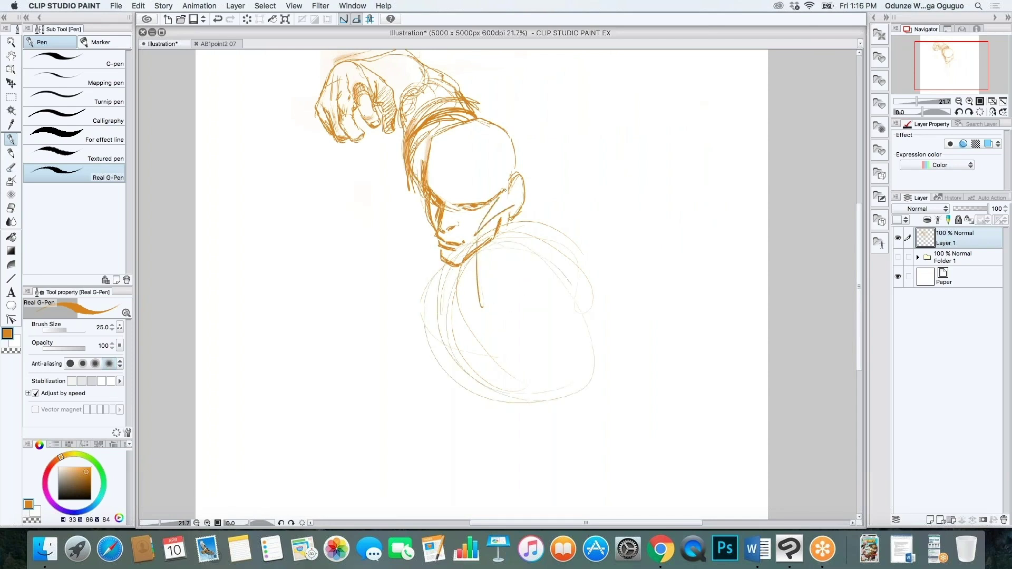
pyautogui.moveTo(479, 230)
pyautogui.mouseDown()
pyautogui.moveTo(505, 197)
pyautogui.moveTo(543, 206)
pyautogui.moveTo(525, 233)
pyautogui.moveTo(492, 237)
pyautogui.moveTo(521, 246)
pyautogui.moveTo(510, 313)
pyautogui.moveTo(477, 315)
pyautogui.mouseUp()
pyautogui.moveTo(477, 316)
pyautogui.mouseDown()
pyautogui.moveTo(510, 310)
pyautogui.moveTo(526, 328)
pyautogui.moveTo(546, 328)
pyautogui.mouseUp()
pyautogui.moveTo(526, 290); pyautogui.dragTo(561, 238)
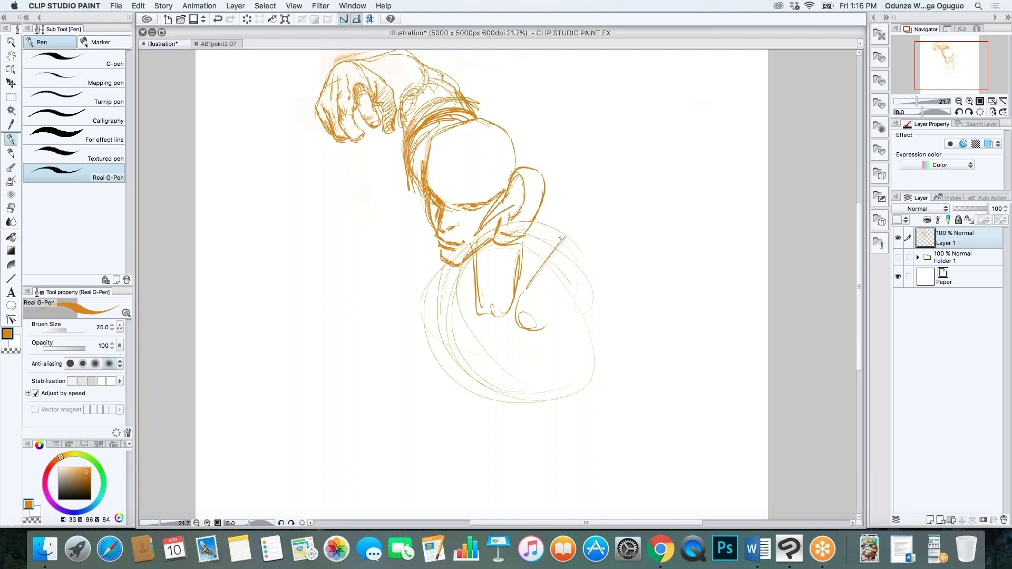
# Step: Block in a broad curved slab across the circular guides with a long side edge
pyautogui.moveTo(605, 310)
pyautogui.mouseDown()
pyautogui.moveTo(525, 289)
pyautogui.moveTo(447, 385)
pyautogui.mouseUp()
pyautogui.moveTo(451, 333)
pyautogui.mouseDown()
pyautogui.moveTo(594, 360)
pyautogui.moveTo(616, 325)
pyautogui.mouseUp()
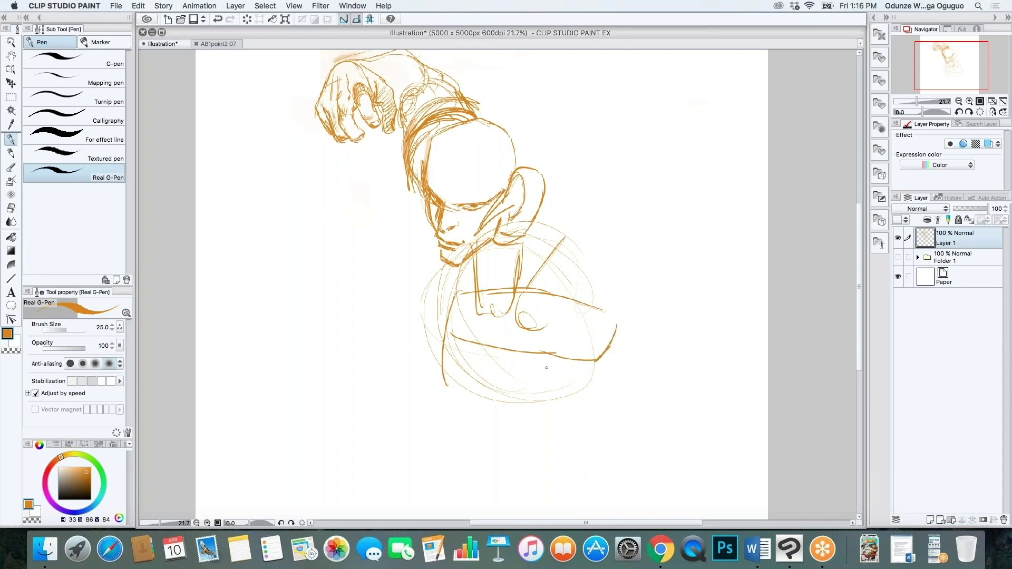
# Step: Draw long light perspective lines from both sides converging at the base of the circular guides
pyautogui.moveTo(714, 266); pyautogui.dragTo(529, 420)
pyautogui.moveTo(338, 238); pyautogui.dragTo(503, 422)
pyautogui.moveTo(765, 252); pyautogui.dragTo(500, 423)
pyautogui.moveTo(765, 386); pyautogui.dragTo(533, 414)
pyautogui.moveTo(306, 474); pyautogui.dragTo(498, 399)
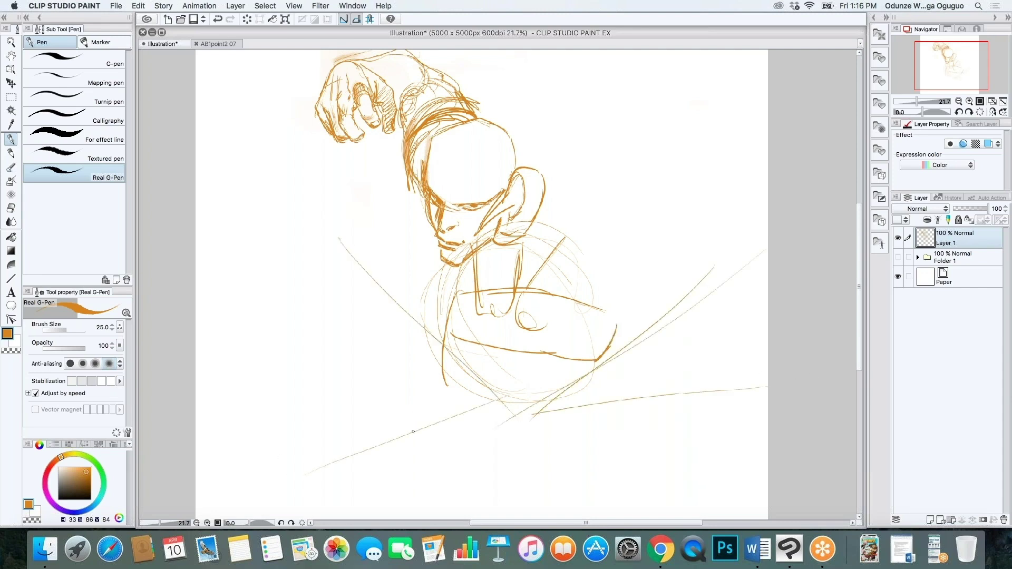
pyautogui.moveTo(401, 511); pyautogui.dragTo(520, 399)
# Step: Hatch the upper plane of the slab and outline two rounded pads beneath it, adding another light perspective line
pyautogui.moveTo(492, 348)
pyautogui.mouseDown()
pyautogui.moveTo(595, 349)
pyautogui.moveTo(445, 293)
pyautogui.moveTo(611, 324)
pyautogui.moveTo(465, 286)
pyautogui.moveTo(558, 305)
pyautogui.moveTo(605, 327)
pyautogui.mouseUp()
pyautogui.moveTo(456, 339); pyautogui.dragTo(531, 358)
pyautogui.moveTo(445, 335)
pyautogui.mouseDown()
pyautogui.moveTo(530, 390)
pyautogui.moveTo(519, 412)
pyautogui.mouseUp()
pyautogui.moveTo(563, 362)
pyautogui.mouseDown()
pyautogui.moveTo(548, 367)
pyautogui.moveTo(590, 370)
pyautogui.moveTo(529, 404)
pyautogui.moveTo(584, 370)
pyautogui.mouseUp()
pyautogui.moveTo(622, 410); pyautogui.dragTo(553, 423)
pyautogui.moveTo(510, 387); pyautogui.dragTo(447, 419)
pyautogui.moveTo(526, 357); pyautogui.dragTo(515, 407)
pyautogui.moveTo(443, 378); pyautogui.dragTo(508, 409)
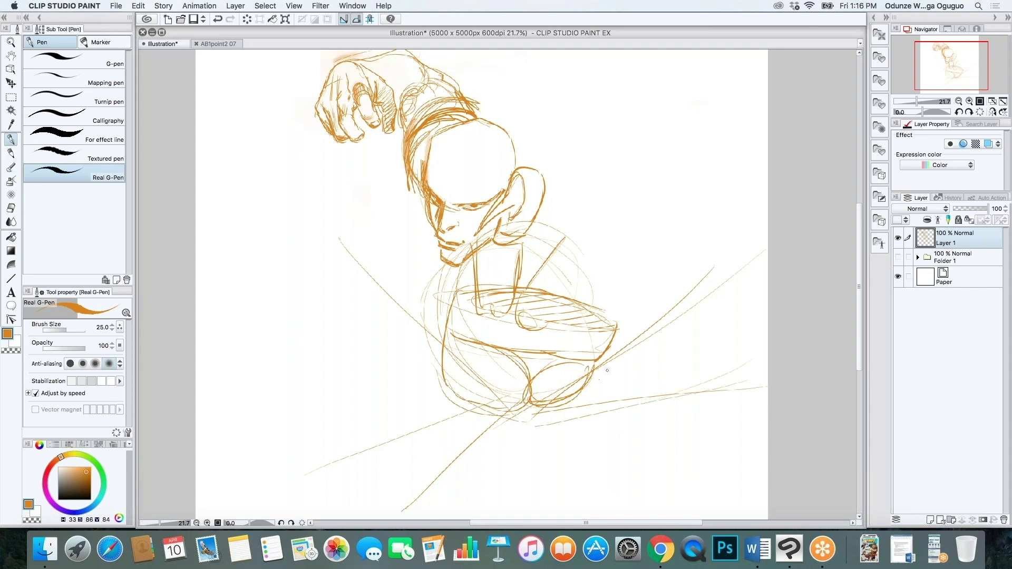
# Step: Draw a row of four ovals along the slab's upper plane and a larger oval at its near side
pyautogui.moveTo(449, 390); pyautogui.dragTo(512, 412)
pyautogui.moveTo(445, 363)
pyautogui.mouseDown()
pyautogui.moveTo(453, 347)
pyautogui.moveTo(428, 377)
pyautogui.moveTo(448, 324)
pyautogui.moveTo(503, 308)
pyautogui.moveTo(611, 316)
pyautogui.mouseUp()
pyautogui.moveTo(614, 320); pyautogui.dragTo(612, 333)
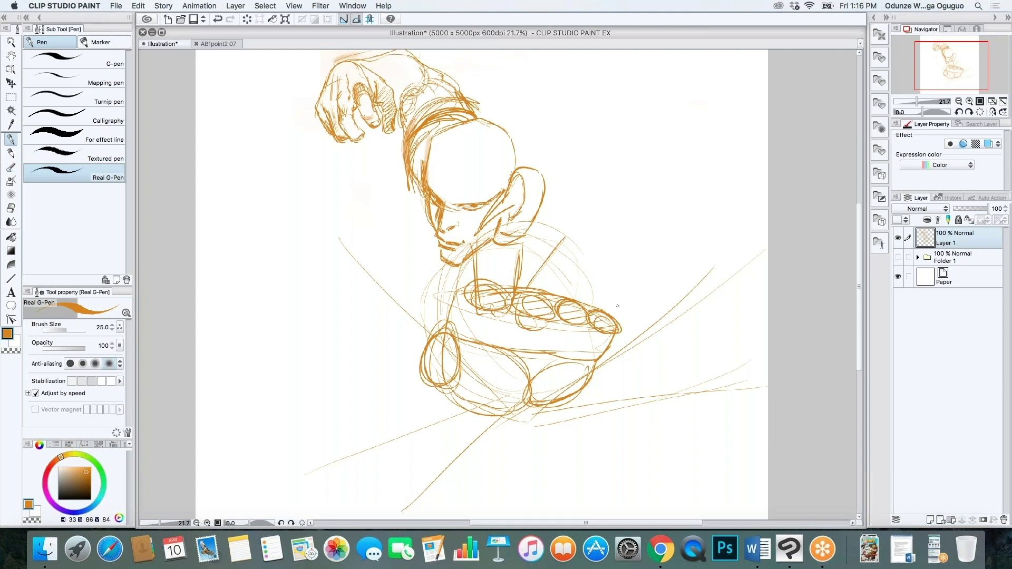
# Step: Draw the thumb tip as an oval with a squared top edge and add angled finger edges above the knuckle ovals
pyautogui.moveTo(471, 286)
pyautogui.mouseDown()
pyautogui.moveTo(463, 277)
pyautogui.moveTo(446, 324)
pyautogui.moveTo(436, 330)
pyautogui.moveTo(455, 309)
pyautogui.moveTo(401, 337)
pyautogui.moveTo(390, 393)
pyautogui.moveTo(406, 348)
pyautogui.moveTo(420, 362)
pyautogui.moveTo(417, 384)
pyautogui.moveTo(427, 347)
pyautogui.moveTo(380, 357)
pyautogui.moveTo(384, 384)
pyautogui.mouseUp()
pyautogui.moveTo(550, 243)
pyautogui.mouseDown()
pyautogui.moveTo(519, 288)
pyautogui.moveTo(556, 219)
pyautogui.moveTo(526, 268)
pyautogui.moveTo(569, 219)
pyautogui.mouseUp()
pyautogui.moveTo(599, 298)
pyautogui.mouseDown()
pyautogui.moveTo(636, 312)
pyautogui.moveTo(589, 337)
pyautogui.mouseUp()
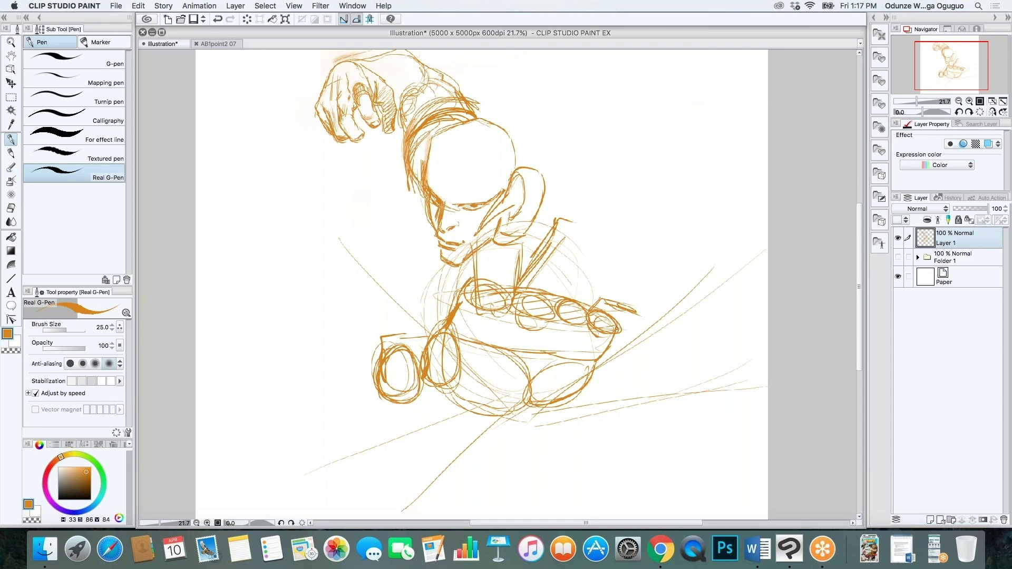
# Step: Erase the row of ovals on the slab's upper plane and redraw four separate knuckle ovals along its front edge
pyautogui.press('e')
pyautogui.moveTo(527, 301)
pyautogui.mouseDown()
pyautogui.moveTo(485, 303)
pyautogui.moveTo(586, 322)
pyautogui.mouseUp()
pyautogui.press('b')
pyautogui.moveTo(467, 295); pyautogui.dragTo(508, 296)
pyautogui.hotkey('ctrl', 'z')
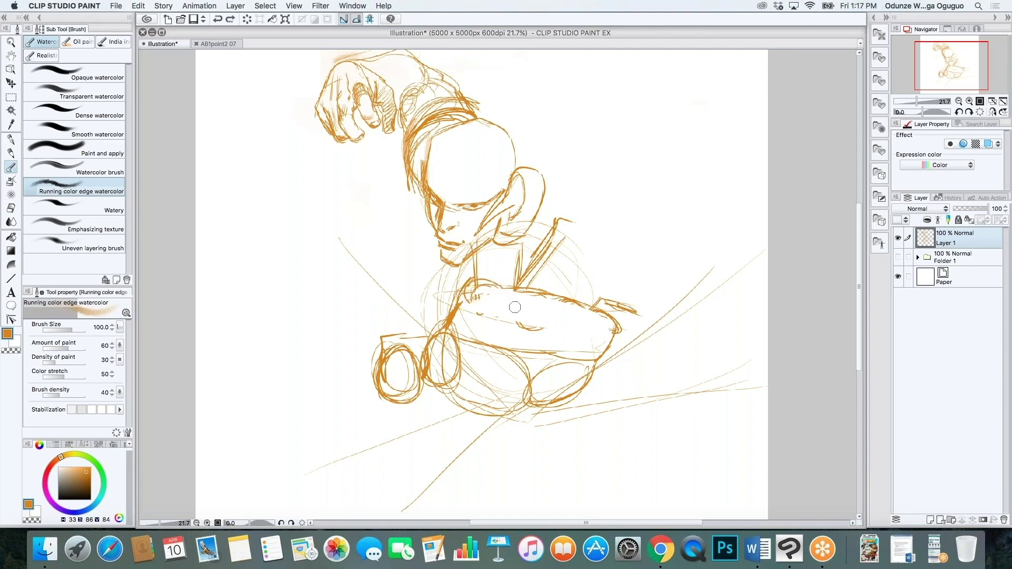
pyautogui.press('p')
pyautogui.moveTo(470, 296)
pyautogui.mouseDown()
pyautogui.moveTo(510, 300)
pyautogui.moveTo(545, 330)
pyautogui.moveTo(526, 312)
pyautogui.mouseUp()
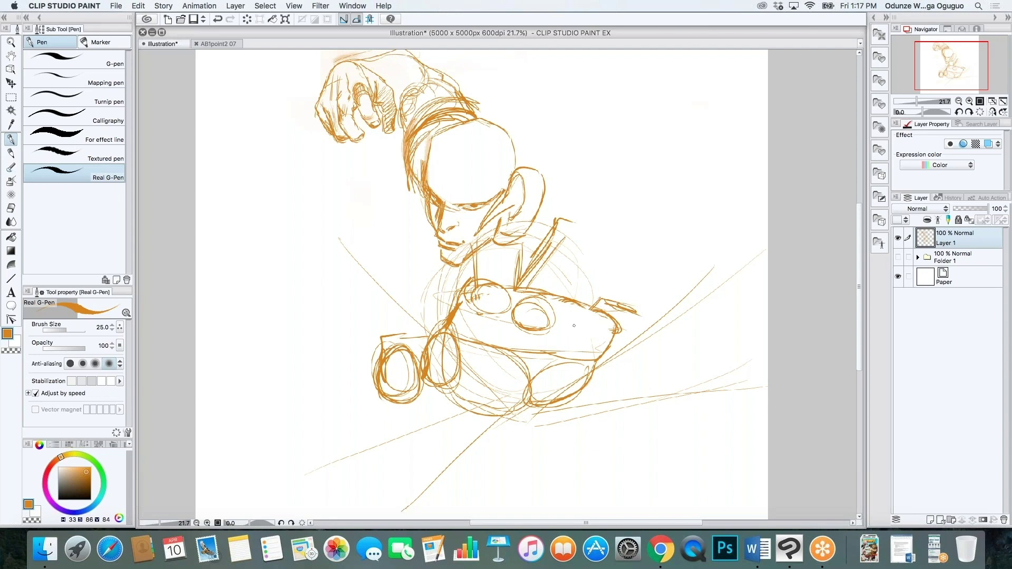
pyautogui.moveTo(571, 311)
pyautogui.mouseDown()
pyautogui.moveTo(588, 333)
pyautogui.moveTo(560, 340)
pyautogui.moveTo(613, 340)
pyautogui.moveTo(608, 330)
pyautogui.moveTo(590, 339)
pyautogui.moveTo(614, 338)
pyautogui.mouseUp()
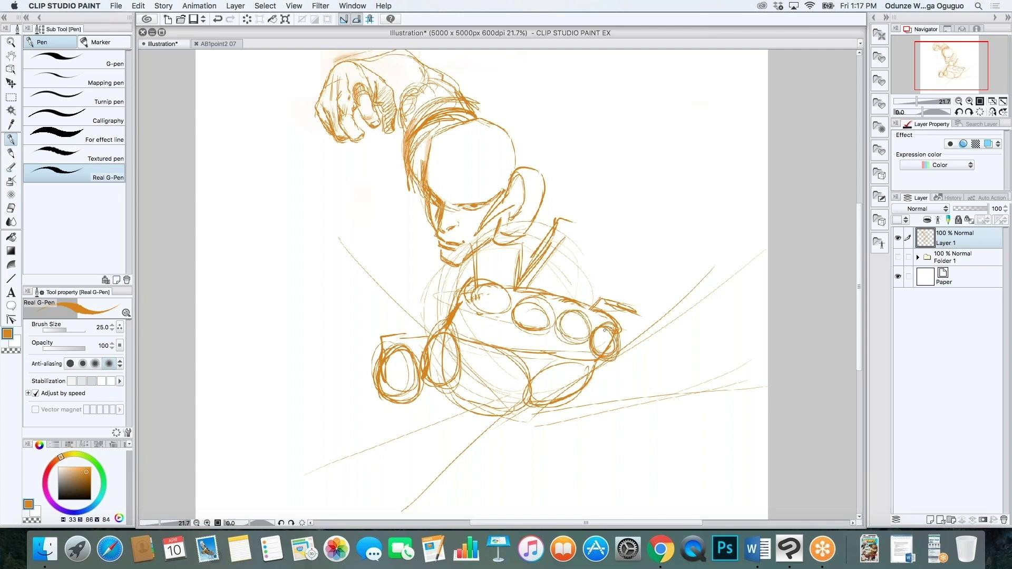
pyautogui.moveTo(566, 363)
pyautogui.mouseDown()
pyautogui.moveTo(593, 358)
pyautogui.moveTo(598, 344)
pyautogui.mouseUp()
# Step: Erase the circular guides above the knuckles and the strokes along the side of the face
pyautogui.press('e')
pyautogui.moveTo(625, 312)
pyautogui.mouseDown()
pyautogui.moveTo(555, 289)
pyautogui.moveTo(572, 218)
pyautogui.moveTo(519, 211)
pyautogui.moveTo(490, 239)
pyautogui.moveTo(511, 203)
pyautogui.mouseUp()
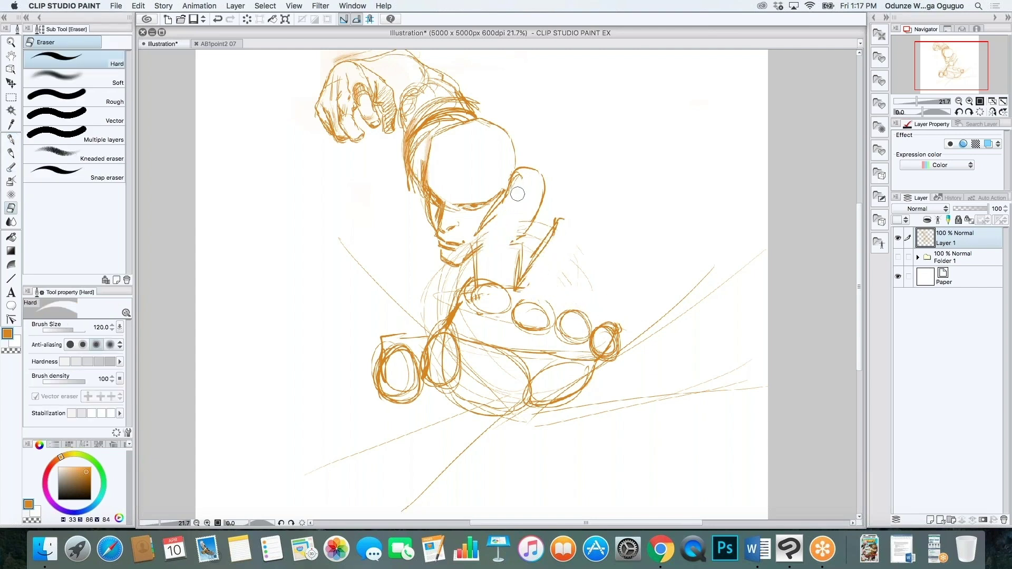
pyautogui.press('b')
pyautogui.moveTo(514, 174); pyautogui.dragTo(482, 234)
pyautogui.press('p')
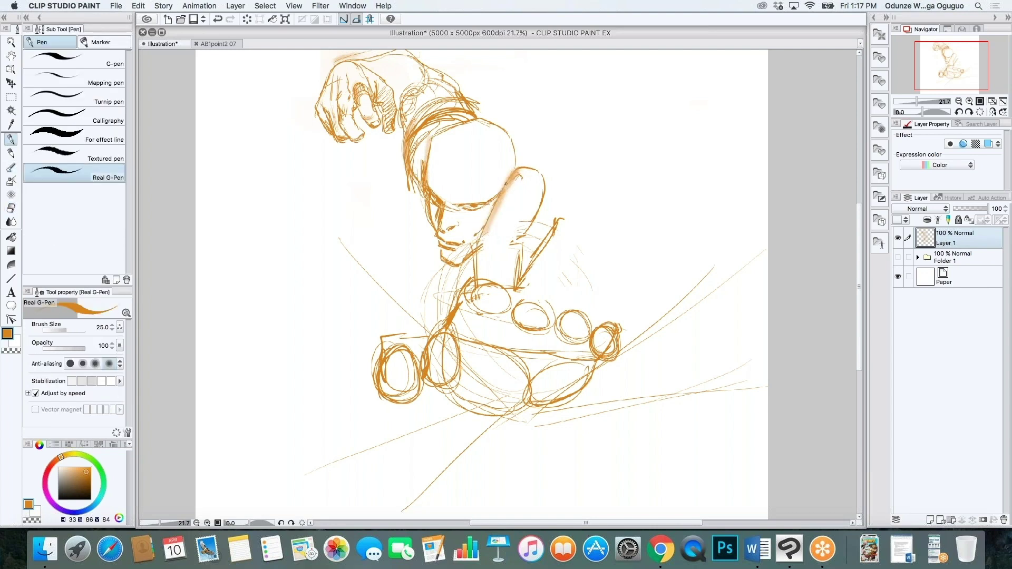
# Step: Sketch an upright first finger beside the face and a boxy second finger rising from the next knuckle
pyautogui.moveTo(545, 165); pyautogui.dragTo(525, 225)
pyautogui.moveTo(515, 170)
pyautogui.mouseDown()
pyautogui.moveTo(530, 227)
pyautogui.moveTo(508, 245)
pyautogui.moveTo(484, 242)
pyautogui.moveTo(494, 243)
pyautogui.moveTo(506, 295)
pyautogui.mouseUp()
pyautogui.moveTo(473, 254)
pyautogui.mouseDown()
pyautogui.moveTo(466, 295)
pyautogui.moveTo(507, 300)
pyautogui.mouseUp()
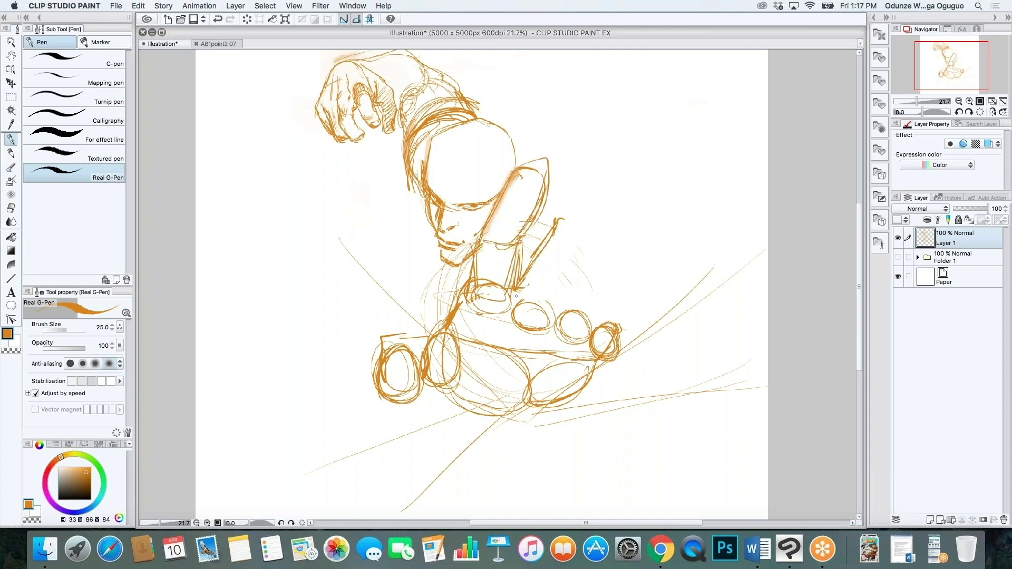
pyautogui.moveTo(557, 227)
pyautogui.mouseDown()
pyautogui.moveTo(611, 208)
pyautogui.moveTo(557, 232)
pyautogui.moveTo(598, 243)
pyautogui.moveTo(586, 287)
pyautogui.moveTo(549, 254)
pyautogui.moveTo(584, 296)
pyautogui.moveTo(591, 287)
pyautogui.mouseUp()
pyautogui.moveTo(589, 230)
pyautogui.mouseDown()
pyautogui.moveTo(583, 287)
pyautogui.moveTo(592, 244)
pyautogui.moveTo(587, 272)
pyautogui.moveTo(530, 325)
pyautogui.mouseUp()
pyautogui.moveTo(523, 291)
pyautogui.mouseDown()
pyautogui.moveTo(531, 326)
pyautogui.moveTo(567, 297)
pyautogui.moveTo(595, 311)
pyautogui.moveTo(585, 295)
pyautogui.moveTo(568, 301)
pyautogui.moveTo(602, 310)
pyautogui.moveTo(626, 299)
pyautogui.moveTo(606, 294)
pyautogui.mouseUp()
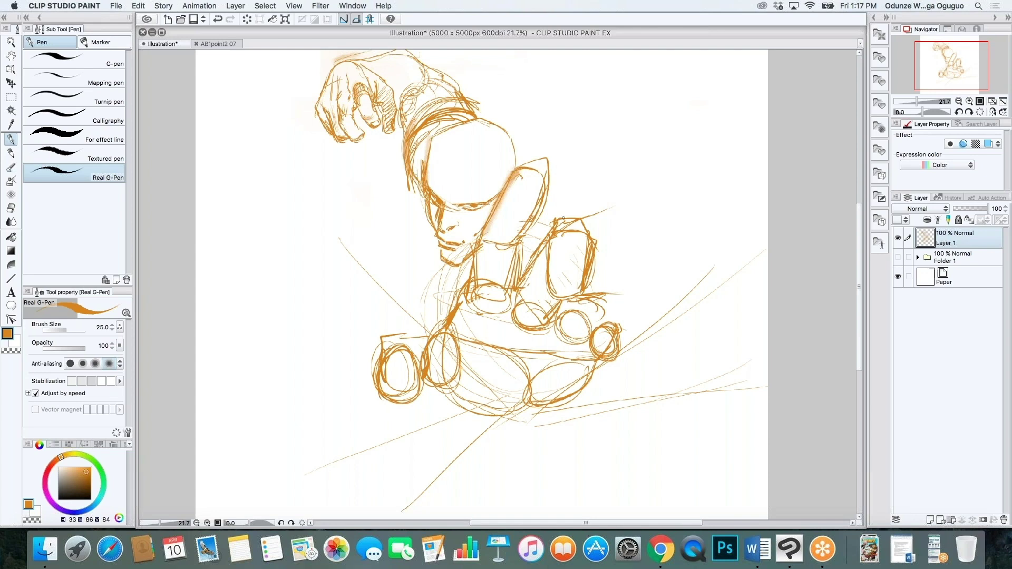
# Step: Erase the two rough fingers together with the ear and outline a short little finger pointing down from the last knuckle
pyautogui.hotkey('ctrl', 'z')
pyautogui.press('e')
pyautogui.moveTo(548, 164)
pyautogui.mouseDown()
pyautogui.moveTo(519, 221)
pyautogui.moveTo(517, 169)
pyautogui.moveTo(494, 261)
pyautogui.mouseUp()
pyautogui.moveTo(512, 220)
pyautogui.mouseDown()
pyautogui.moveTo(556, 232)
pyautogui.moveTo(582, 219)
pyautogui.moveTo(575, 262)
pyautogui.moveTo(593, 298)
pyautogui.moveTo(626, 315)
pyautogui.moveTo(619, 350)
pyautogui.moveTo(647, 327)
pyautogui.moveTo(623, 381)
pyautogui.mouseUp()
pyautogui.press('p')
pyautogui.press('p')
pyautogui.moveTo(652, 328)
pyautogui.mouseDown()
pyautogui.moveTo(648, 379)
pyautogui.moveTo(635, 396)
pyautogui.moveTo(623, 373)
pyautogui.mouseUp()
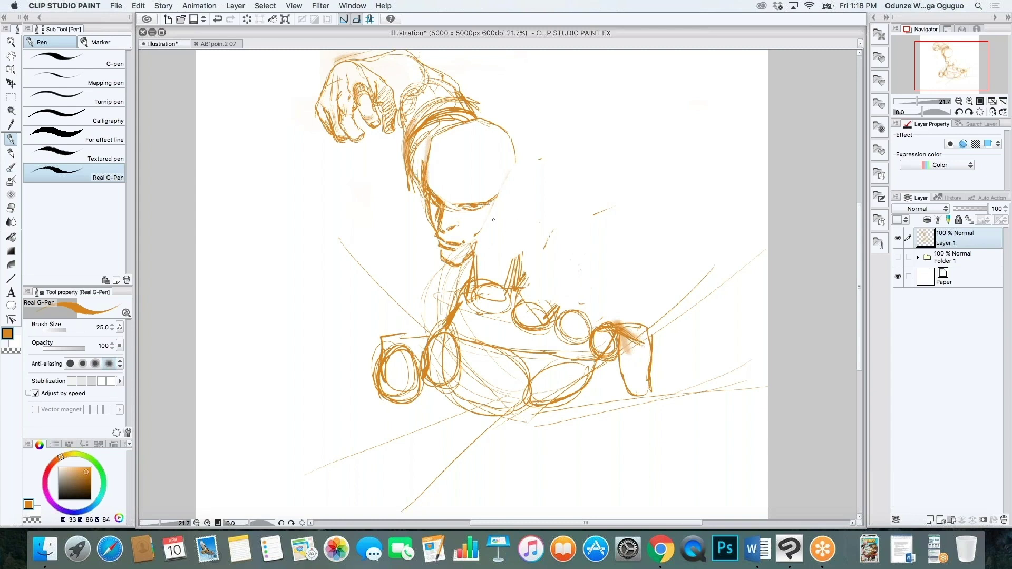
# Step: Redraw the first finger longer, with a rounded tip overlapping the forehead
pyautogui.moveTo(480, 230)
pyautogui.mouseDown()
pyautogui.moveTo(498, 175)
pyautogui.moveTo(531, 129)
pyautogui.mouseUp()
pyautogui.moveTo(494, 181)
pyautogui.mouseDown()
pyautogui.moveTo(524, 202)
pyautogui.moveTo(540, 158)
pyautogui.moveTo(537, 191)
pyautogui.moveTo(532, 130)
pyautogui.mouseUp()
pyautogui.moveTo(528, 204); pyautogui.dragTo(512, 255)
# Step: Outline the second and third fingers fanning outward from their knuckles, with a rounded tip on the second finger
pyautogui.moveTo(505, 249)
pyautogui.mouseDown()
pyautogui.moveTo(548, 240)
pyautogui.moveTo(599, 193)
pyautogui.moveTo(639, 176)
pyautogui.mouseUp()
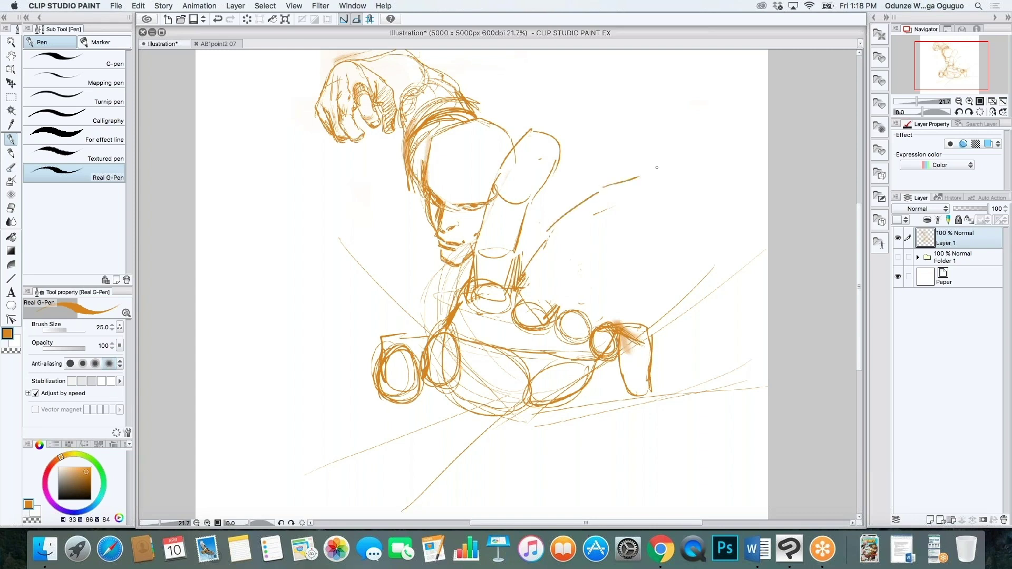
pyautogui.moveTo(567, 298)
pyautogui.mouseDown()
pyautogui.moveTo(622, 270)
pyautogui.moveTo(665, 267)
pyautogui.moveTo(678, 278)
pyautogui.mouseUp()
pyautogui.moveTo(556, 258); pyautogui.dragTo(649, 233)
pyautogui.moveTo(603, 189)
pyautogui.mouseDown()
pyautogui.moveTo(643, 189)
pyautogui.moveTo(649, 234)
pyautogui.mouseUp()
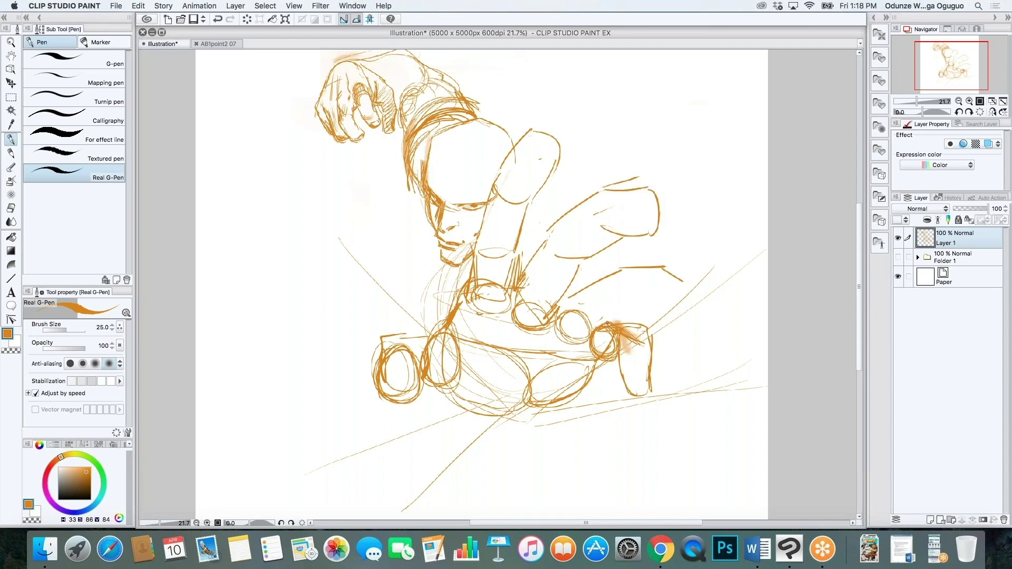
pyautogui.moveTo(614, 297)
pyautogui.mouseDown()
pyautogui.moveTo(670, 320)
pyautogui.moveTo(690, 314)
pyautogui.mouseUp()
# Step: Erase the short little finger and redraw it bent diagonally outward from the last knuckle
pyautogui.press('e')
pyautogui.moveTo(651, 364)
pyautogui.mouseDown()
pyautogui.moveTo(622, 326)
pyautogui.moveTo(641, 387)
pyautogui.moveTo(647, 350)
pyautogui.moveTo(632, 387)
pyautogui.moveTo(653, 366)
pyautogui.mouseUp()
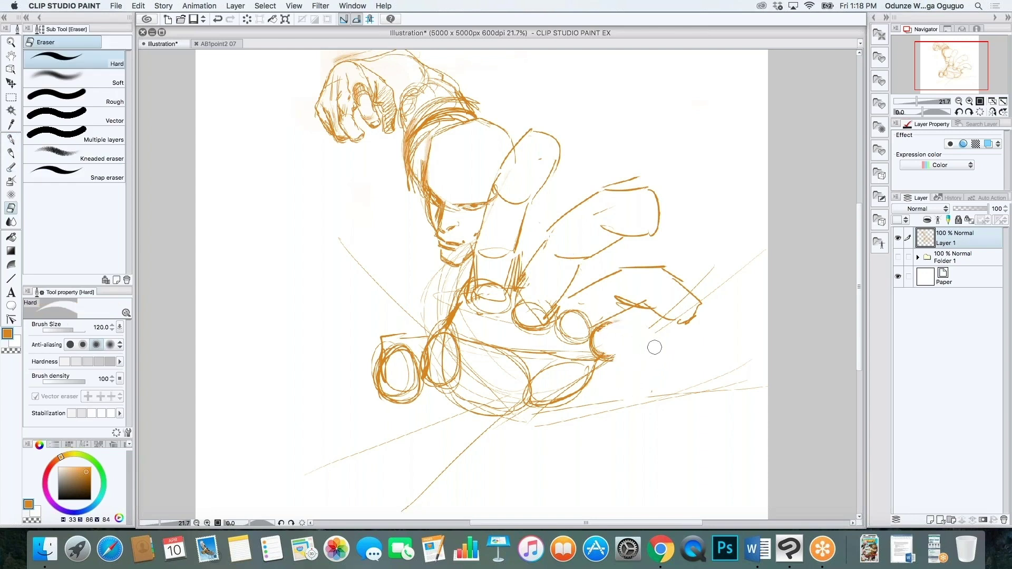
pyautogui.press('p')
pyautogui.moveTo(612, 319)
pyautogui.mouseDown()
pyautogui.moveTo(654, 333)
pyautogui.moveTo(684, 372)
pyautogui.mouseUp()
pyautogui.moveTo(628, 344)
pyautogui.mouseDown()
pyautogui.moveTo(666, 381)
pyautogui.moveTo(647, 382)
pyautogui.moveTo(690, 385)
pyautogui.moveTo(685, 394)
pyautogui.moveTo(659, 393)
pyautogui.mouseUp()
# Step: Outline the thumb from the palm to its tip and erase the construction lines inside it
pyautogui.moveTo(382, 335)
pyautogui.mouseDown()
pyautogui.moveTo(443, 323)
pyautogui.moveTo(370, 345)
pyautogui.moveTo(368, 382)
pyautogui.moveTo(387, 408)
pyautogui.moveTo(417, 363)
pyautogui.moveTo(400, 402)
pyautogui.mouseUp()
pyautogui.press('w')
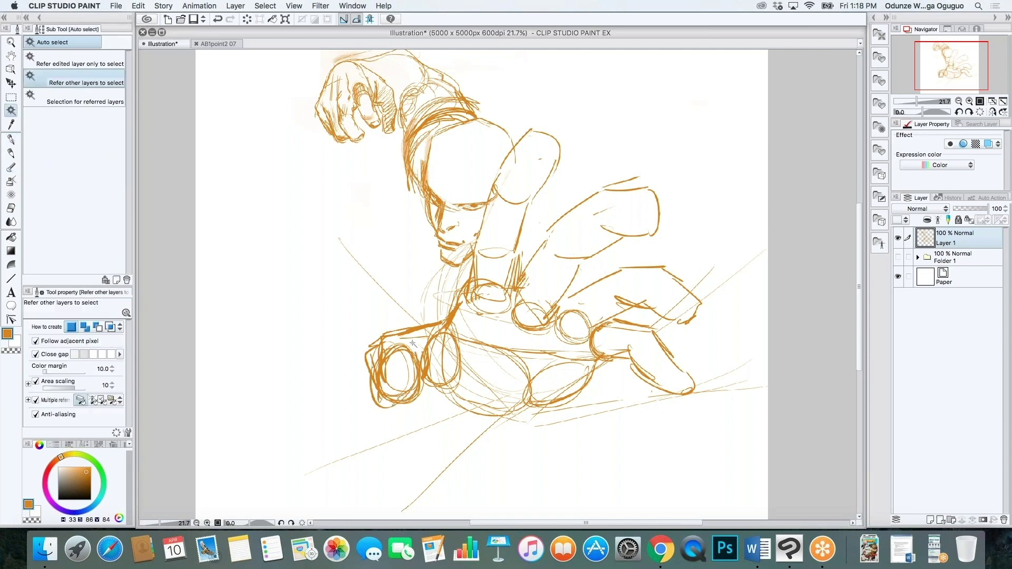
pyautogui.press('e')
pyautogui.moveTo(395, 340)
pyautogui.mouseDown()
pyautogui.moveTo(393, 379)
pyautogui.moveTo(384, 345)
pyautogui.moveTo(383, 385)
pyautogui.mouseUp()
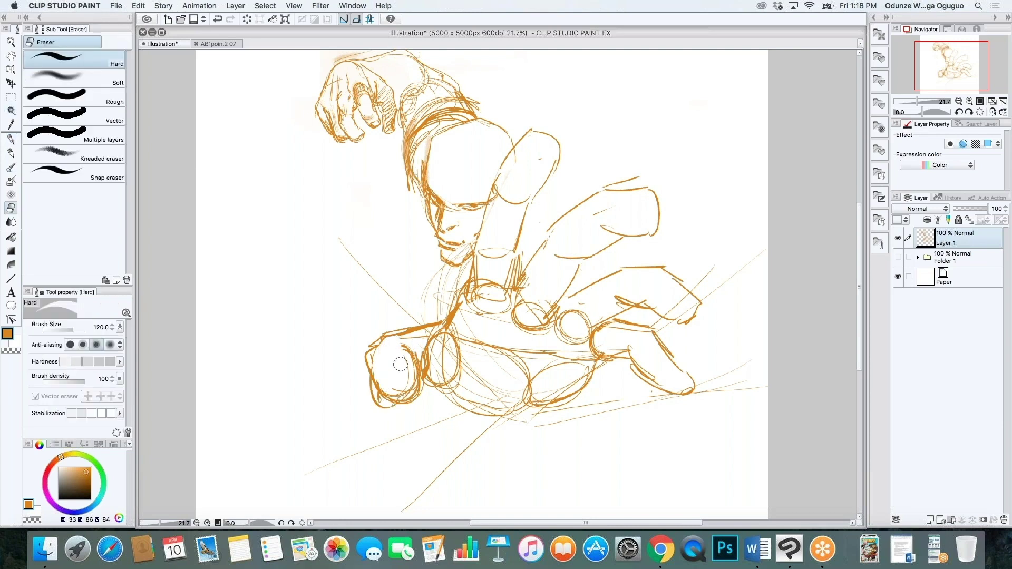
pyautogui.press('p')
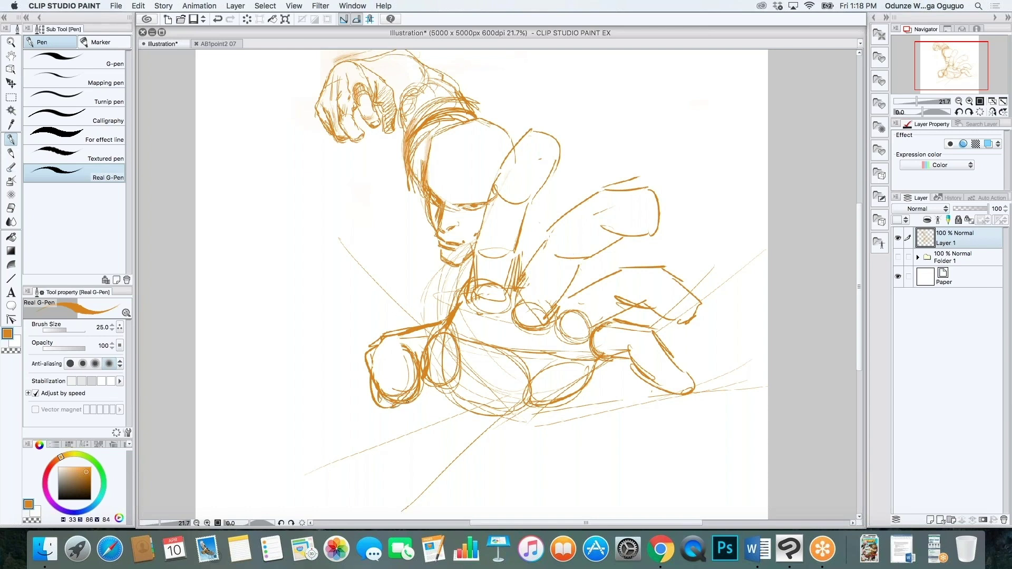
# Step: Redraw the oval pad of the thumb and thicken the lower contours of the palm pads
pyautogui.moveTo(380, 384)
pyautogui.mouseDown()
pyautogui.moveTo(385, 358)
pyautogui.moveTo(378, 406)
pyautogui.moveTo(384, 360)
pyautogui.moveTo(377, 383)
pyautogui.mouseUp()
pyautogui.moveTo(378, 398); pyautogui.dragTo(392, 404)
pyautogui.moveTo(404, 350)
pyautogui.mouseDown()
pyautogui.moveTo(418, 367)
pyautogui.moveTo(392, 399)
pyautogui.mouseUp()
pyautogui.moveTo(402, 352)
pyautogui.mouseDown()
pyautogui.moveTo(383, 366)
pyautogui.moveTo(425, 338)
pyautogui.moveTo(476, 415)
pyautogui.mouseUp()
pyautogui.moveTo(461, 406)
pyautogui.mouseDown()
pyautogui.moveTo(569, 402)
pyautogui.moveTo(593, 374)
pyautogui.mouseUp()
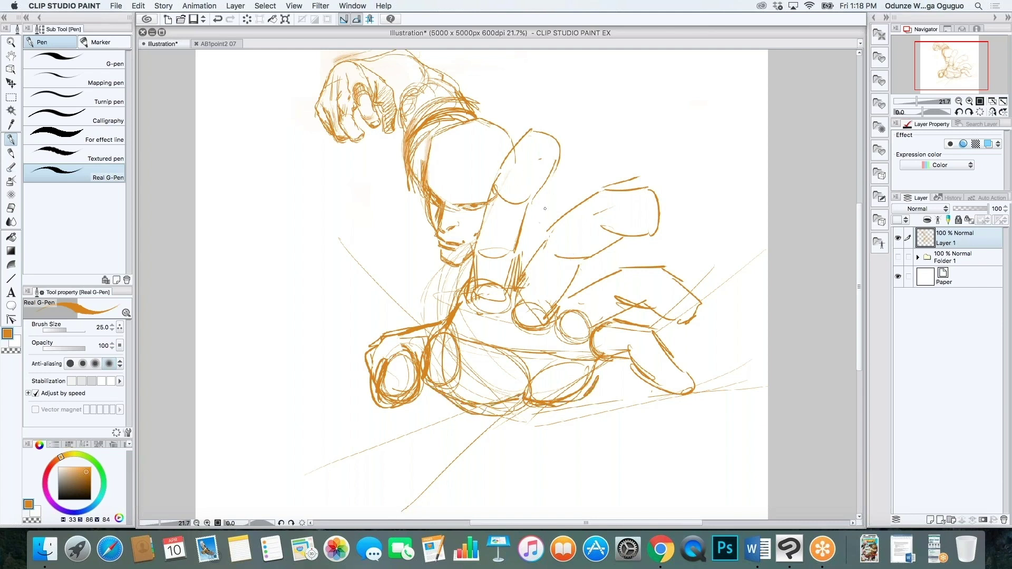
# Step: Strengthen the second finger's contour and add body strokes in the gap between the first two fingers
pyautogui.moveTo(525, 220)
pyautogui.mouseDown()
pyautogui.moveTo(550, 238)
pyautogui.moveTo(531, 252)
pyautogui.moveTo(575, 294)
pyautogui.moveTo(558, 223)
pyautogui.moveTo(601, 195)
pyautogui.mouseUp()
pyautogui.moveTo(551, 235); pyautogui.dragTo(602, 198)
pyautogui.moveTo(593, 202)
pyautogui.mouseDown()
pyautogui.moveTo(655, 195)
pyautogui.moveTo(638, 197)
pyautogui.mouseUp()
pyautogui.moveTo(636, 199); pyautogui.dragTo(655, 235)
pyautogui.moveTo(652, 235); pyautogui.dragTo(612, 238)
pyautogui.moveTo(532, 210)
pyautogui.mouseDown()
pyautogui.moveTo(555, 222)
pyautogui.moveTo(539, 229)
pyautogui.mouseUp()
# Step: Draw the body's side contour running from the raised arm past the face to the palm
pyautogui.moveTo(410, 186); pyautogui.dragTo(419, 253)
pyautogui.moveTo(419, 214); pyautogui.dragTo(440, 287)
pyautogui.moveTo(419, 235); pyautogui.dragTo(421, 252)
pyautogui.moveTo(422, 247); pyautogui.dragTo(449, 298)
pyautogui.moveTo(418, 213); pyautogui.dragTo(445, 297)
pyautogui.moveTo(415, 216); pyautogui.dragTo(453, 305)
# Step: Darken the furrowed brow and draw swept-back hair lines across the forehead
pyautogui.moveTo(455, 203)
pyautogui.mouseDown()
pyautogui.moveTo(485, 194)
pyautogui.moveTo(456, 200)
pyautogui.moveTo(460, 192)
pyautogui.moveTo(446, 205)
pyautogui.mouseUp()
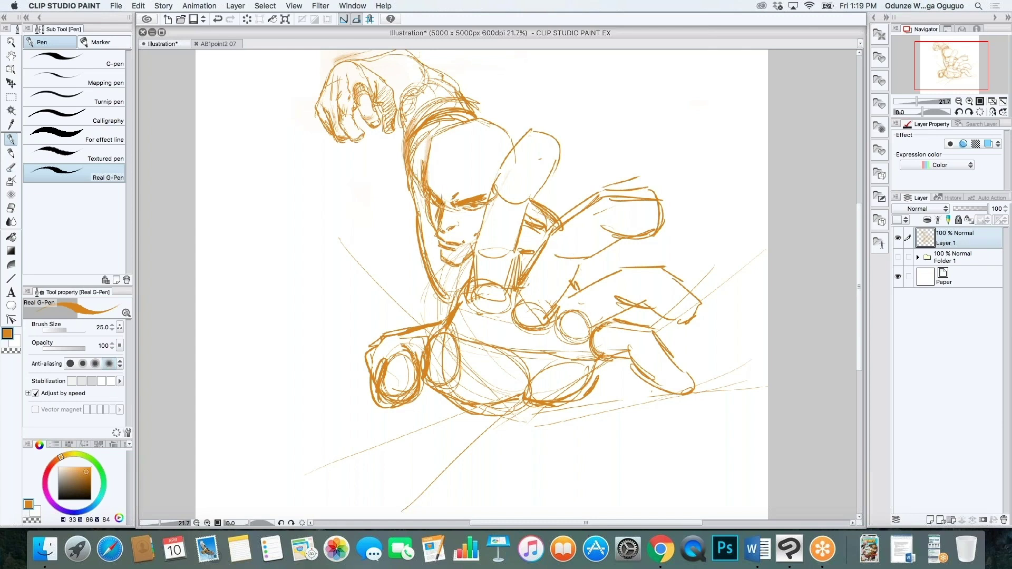
pyautogui.moveTo(437, 167)
pyautogui.mouseDown()
pyautogui.moveTo(434, 136)
pyautogui.moveTo(457, 136)
pyautogui.mouseUp()
pyautogui.moveTo(447, 160)
pyautogui.mouseDown()
pyautogui.moveTo(479, 137)
pyautogui.moveTo(492, 148)
pyautogui.moveTo(483, 160)
pyautogui.mouseUp()
pyautogui.moveTo(449, 187)
pyautogui.mouseDown()
pyautogui.moveTo(483, 165)
pyautogui.moveTo(435, 190)
pyautogui.mouseUp()
pyautogui.moveTo(425, 145); pyautogui.dragTo(424, 169)
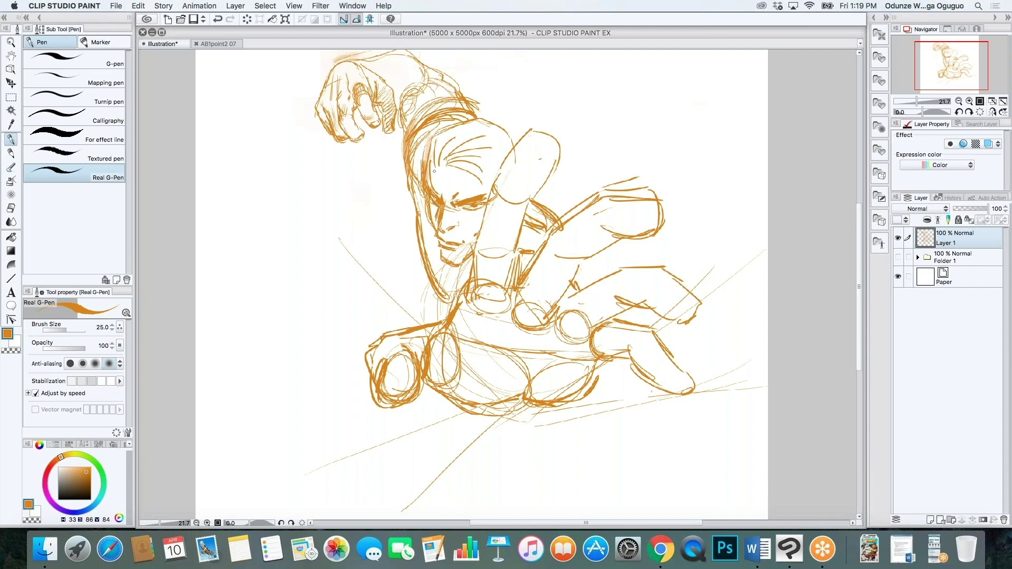
# Step: Add neck and chest contours below the chin, a pointed shape between the fingers and tapering lines beneath the palm
pyautogui.moveTo(449, 267)
pyautogui.mouseDown()
pyautogui.moveTo(447, 297)
pyautogui.moveTo(447, 273)
pyautogui.mouseUp()
pyautogui.moveTo(413, 211)
pyautogui.mouseDown()
pyautogui.moveTo(421, 257)
pyautogui.moveTo(445, 288)
pyautogui.mouseUp()
pyautogui.moveTo(859, 269)
pyautogui.mouseDown()
pyautogui.moveTo(861, 298)
pyautogui.moveTo(861, 285)
pyautogui.mouseUp()
pyautogui.moveTo(582, 225); pyautogui.dragTo(584, 250)
pyautogui.moveTo(443, 259); pyautogui.dragTo(435, 284)
pyautogui.moveTo(545, 371); pyautogui.dragTo(559, 448)
pyautogui.moveTo(551, 390)
pyautogui.mouseDown()
pyautogui.moveTo(566, 480)
pyautogui.moveTo(579, 456)
pyautogui.moveTo(568, 425)
pyautogui.moveTo(577, 451)
pyautogui.mouseUp()
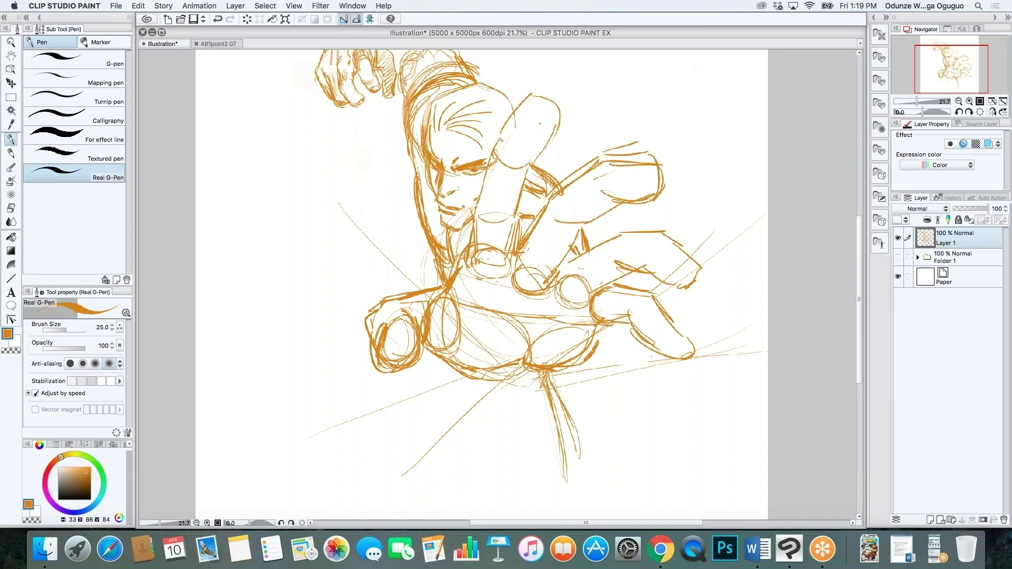
# Step: Thicken the outlines of the first and second fingers with bolder strokes
pyautogui.moveTo(499, 139)
pyautogui.mouseDown()
pyautogui.moveTo(519, 97)
pyautogui.moveTo(542, 96)
pyautogui.moveTo(560, 125)
pyautogui.moveTo(528, 166)
pyautogui.moveTo(510, 258)
pyautogui.moveTo(515, 227)
pyautogui.mouseUp()
pyautogui.moveTo(495, 145)
pyautogui.mouseDown()
pyautogui.moveTo(474, 200)
pyautogui.moveTo(469, 257)
pyautogui.mouseUp()
pyautogui.moveTo(480, 209); pyautogui.dragTo(476, 220)
pyautogui.moveTo(555, 197)
pyautogui.mouseDown()
pyautogui.moveTo(601, 166)
pyautogui.moveTo(658, 158)
pyautogui.moveTo(621, 161)
pyautogui.moveTo(604, 196)
pyautogui.moveTo(660, 174)
pyautogui.mouseUp()
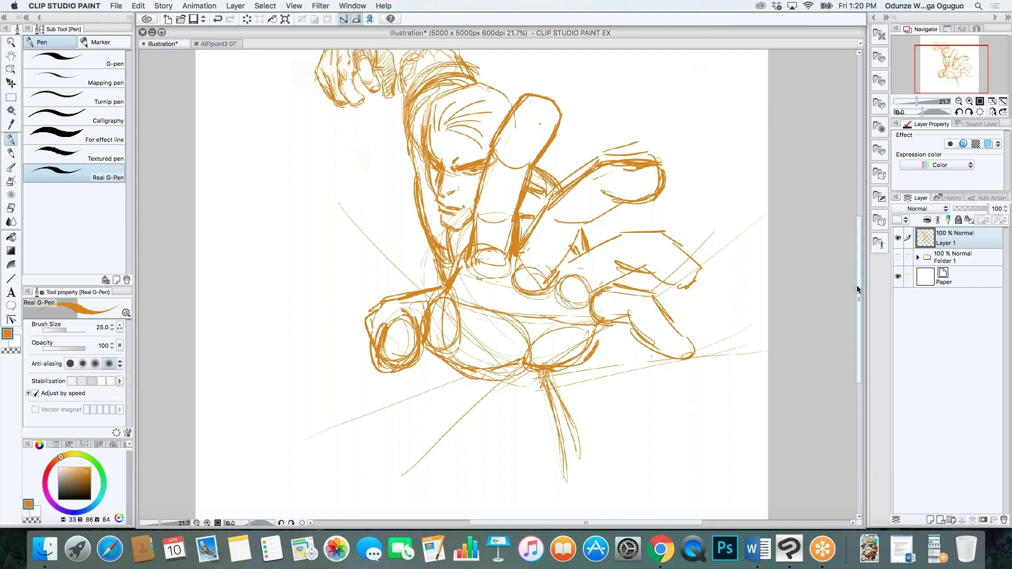
# Step: Lower the opacity of the sketch layer, Layer 1, to 40% and add a new raster layer above it
pyautogui.scroll(5, 859, 281)
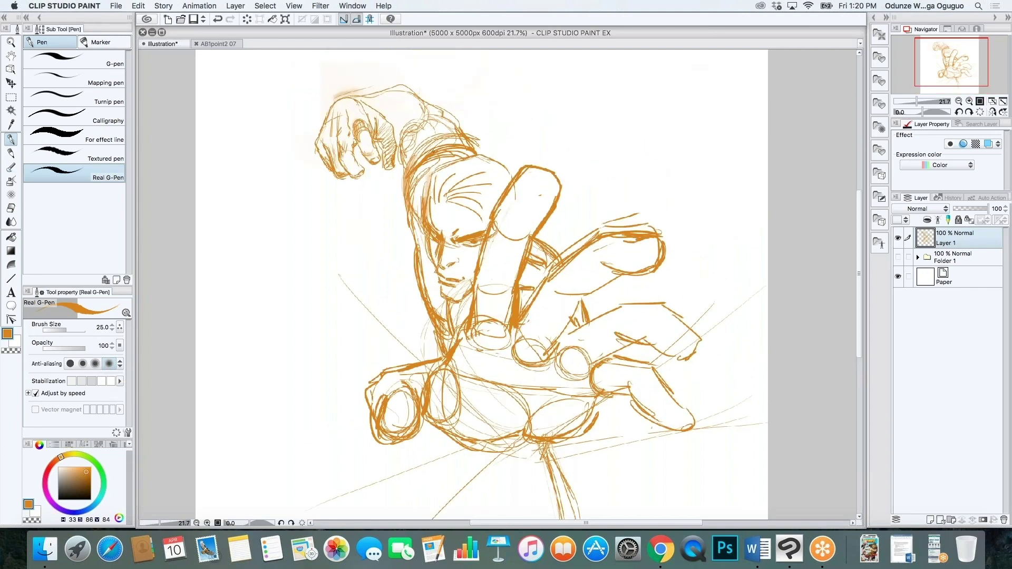
pyautogui.click(967, 209)
pyautogui.click(929, 519)
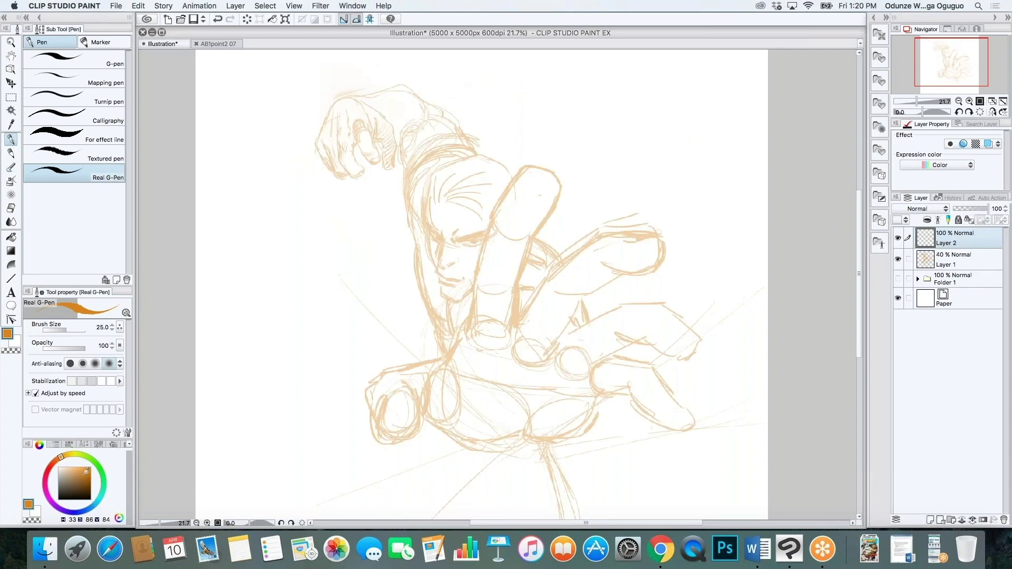
# Step: Ink the contour of the first finger in black on the new layer with a brush size of 70
pyautogui.moveTo(79, 482); pyautogui.dragTo(9, 554)
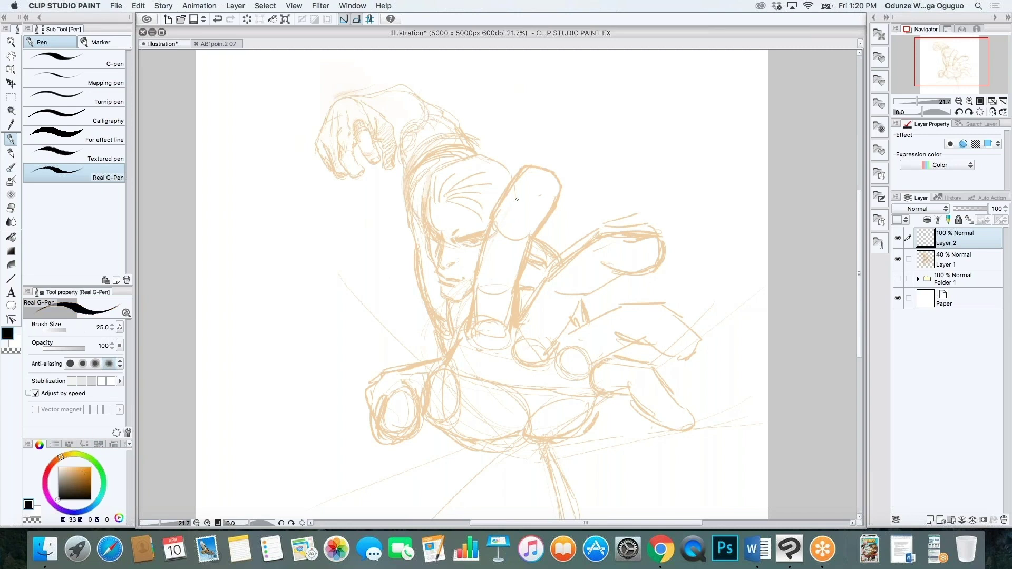
pyautogui.press(']')
pyautogui.press(']')
pyautogui.press(']')
pyautogui.press(']')
pyautogui.moveTo(526, 166); pyautogui.dragTo(485, 224)
pyautogui.press('super+z')
pyautogui.moveTo(525, 166)
pyautogui.mouseDown()
pyautogui.moveTo(488, 221)
pyautogui.moveTo(479, 274)
pyautogui.mouseUp()
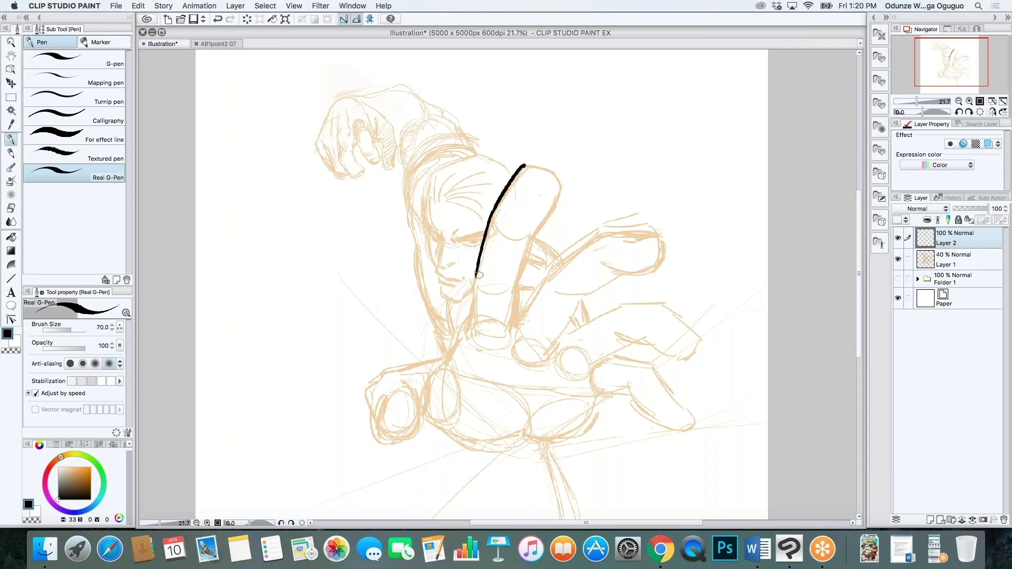
pyautogui.moveTo(523, 166)
pyautogui.mouseDown()
pyautogui.moveTo(551, 167)
pyautogui.moveTo(560, 195)
pyautogui.moveTo(527, 240)
pyautogui.mouseUp()
# Step: Reduce the brush size to 13.3 and ink the nose with thin lines
pyautogui.moveTo(71, 331); pyautogui.dragTo(64, 329)
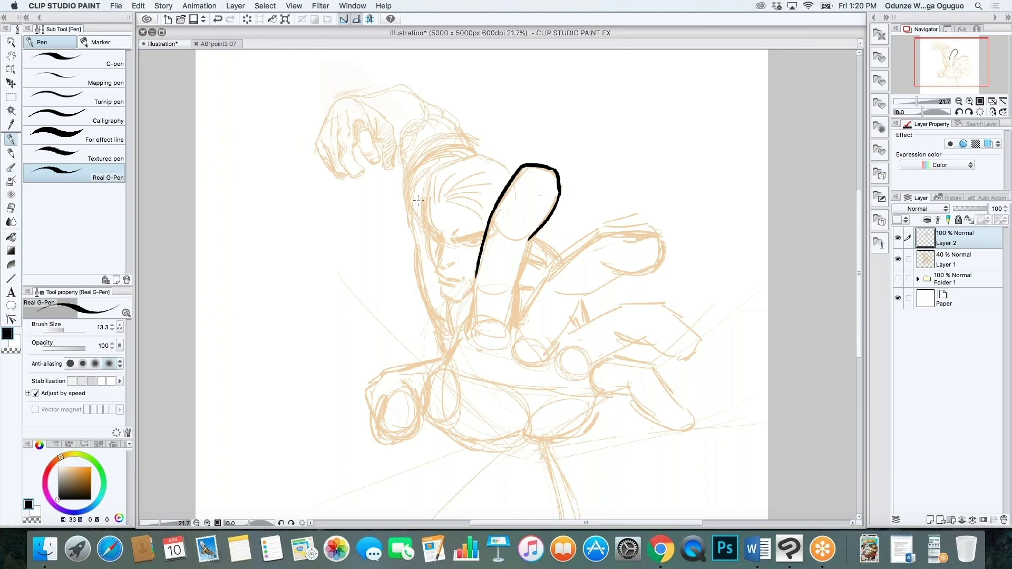
pyautogui.scroll(5, 419, 200)
pyautogui.moveTo(484, 299)
pyautogui.mouseDown()
pyautogui.moveTo(473, 361)
pyautogui.moveTo(479, 372)
pyautogui.moveTo(520, 363)
pyautogui.mouseUp()
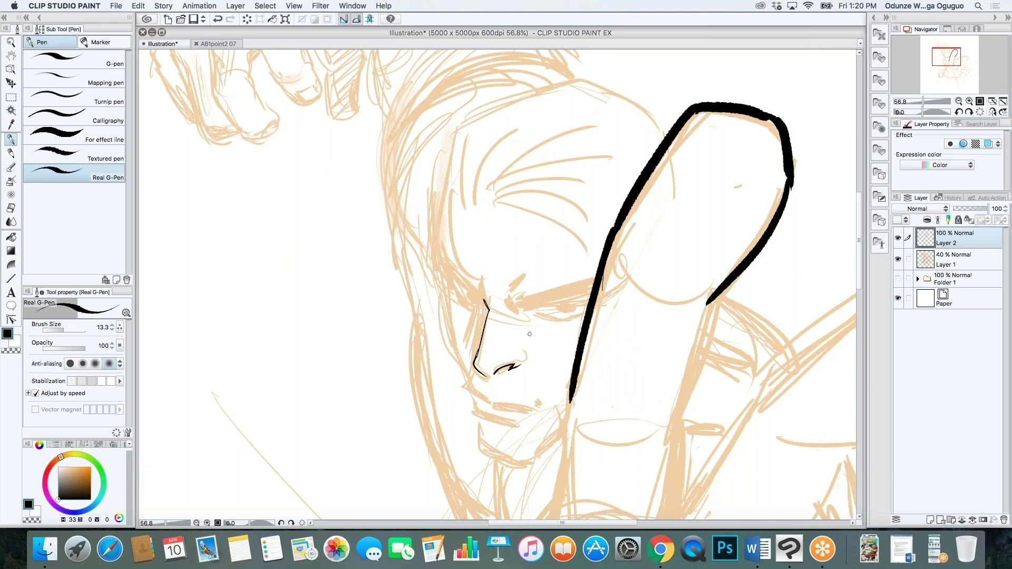
pyautogui.scroll(-4, 529, 334)
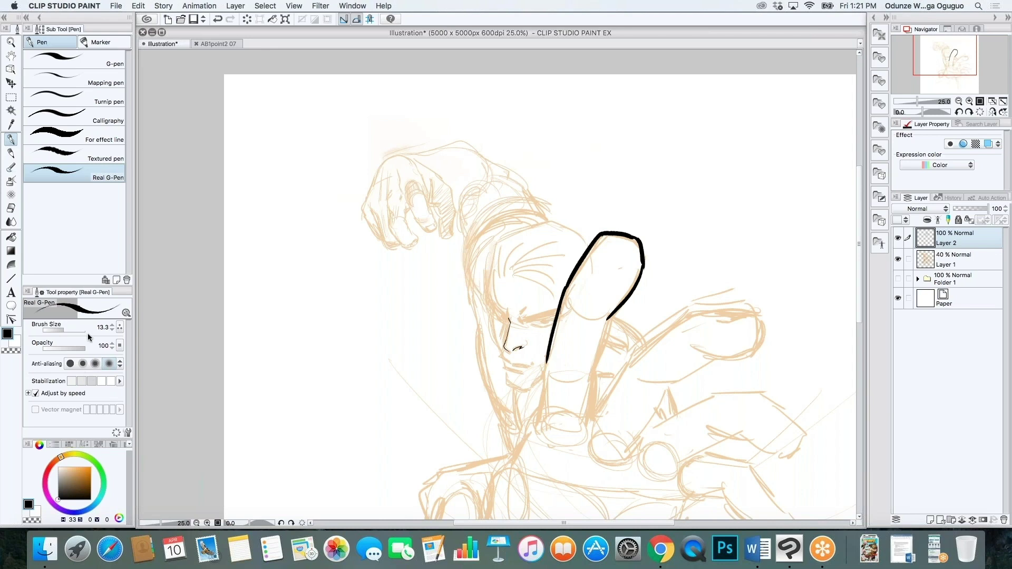
# Step: Examine the line weights on the finished comic page AB1point2 07 and return to the illustration
pyautogui.click(105, 368)
pyautogui.click(223, 43)
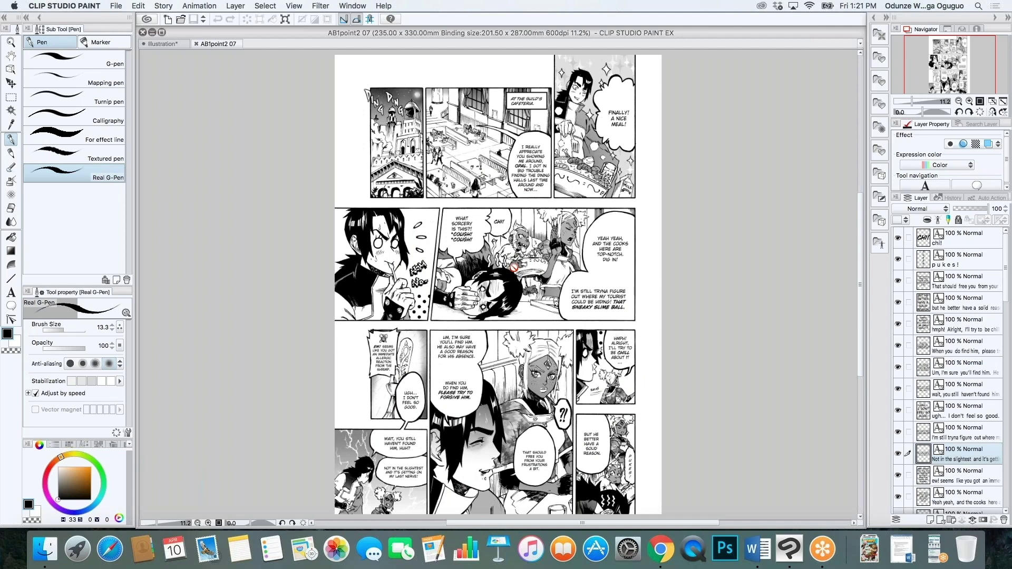
pyautogui.scroll(5, 514, 267)
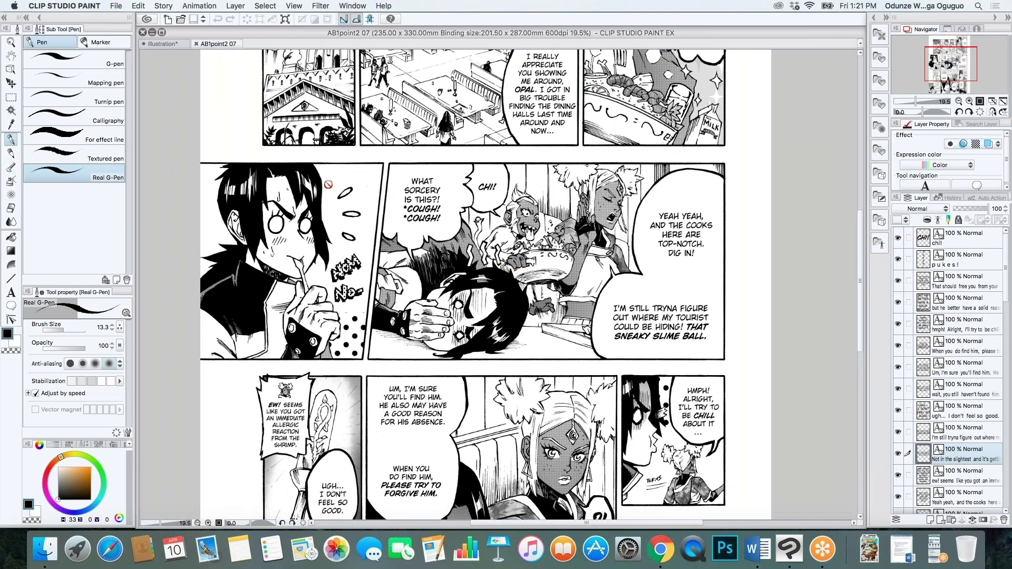
pyautogui.scroll(-4, 327, 158)
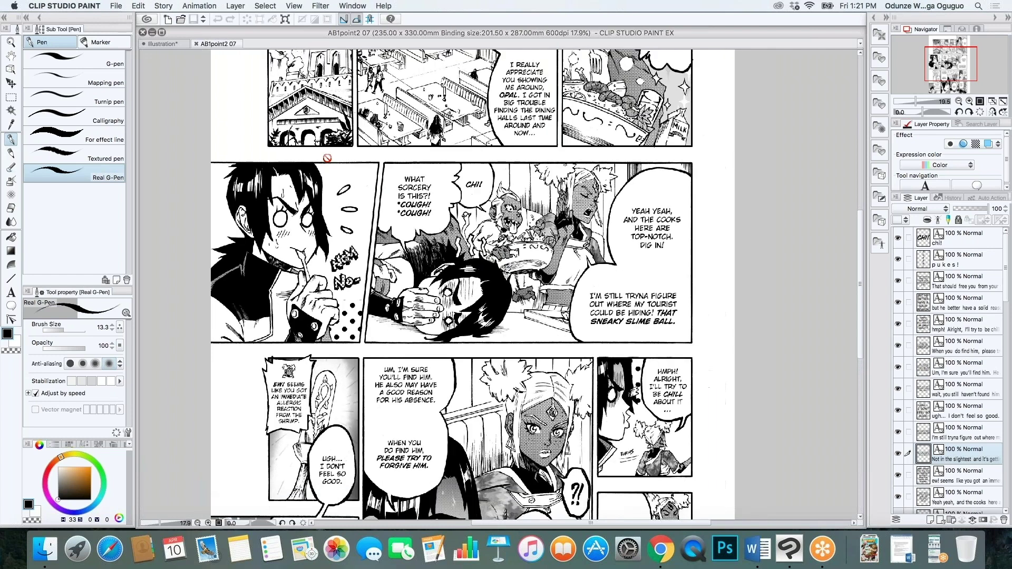
pyautogui.click(160, 44)
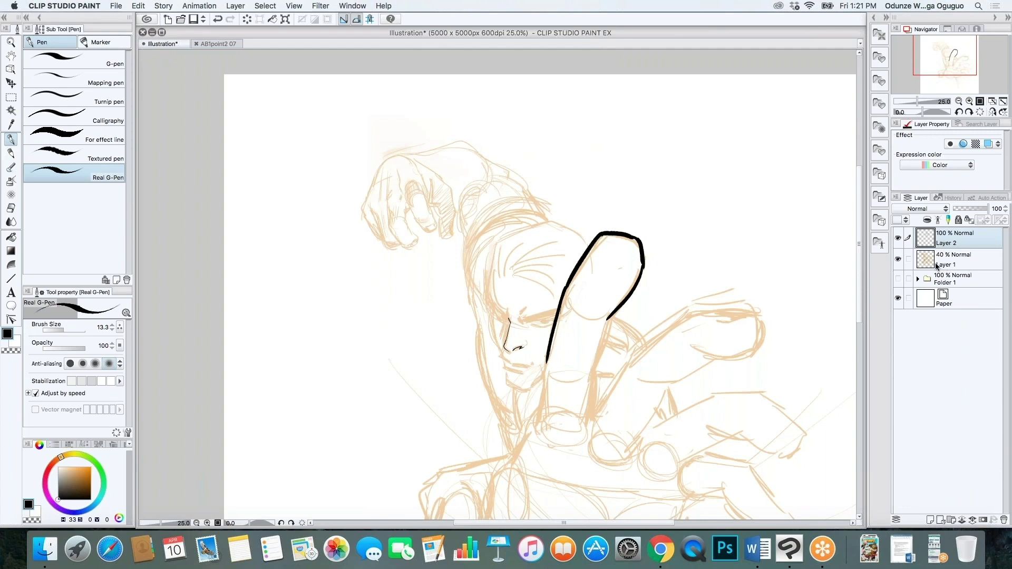
# Step: Switch to Chrome, open the video "20 Ways Drawing Dynamic Action Poses" from the search results, and mute and pause it
pyautogui.click(660, 552)
pyautogui.moveTo(164, 198)
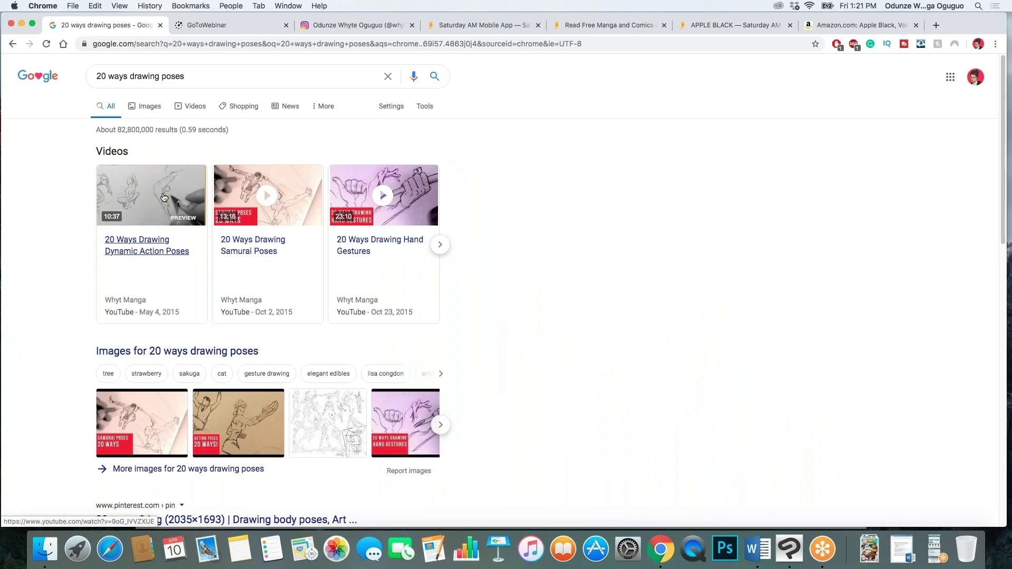
pyautogui.click(164, 197)
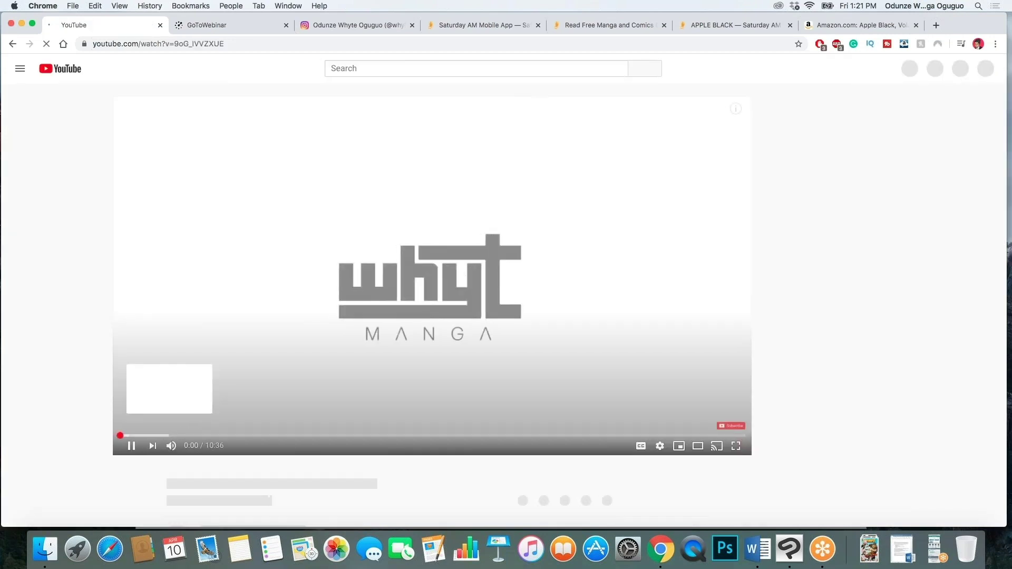
pyautogui.click(127, 446)
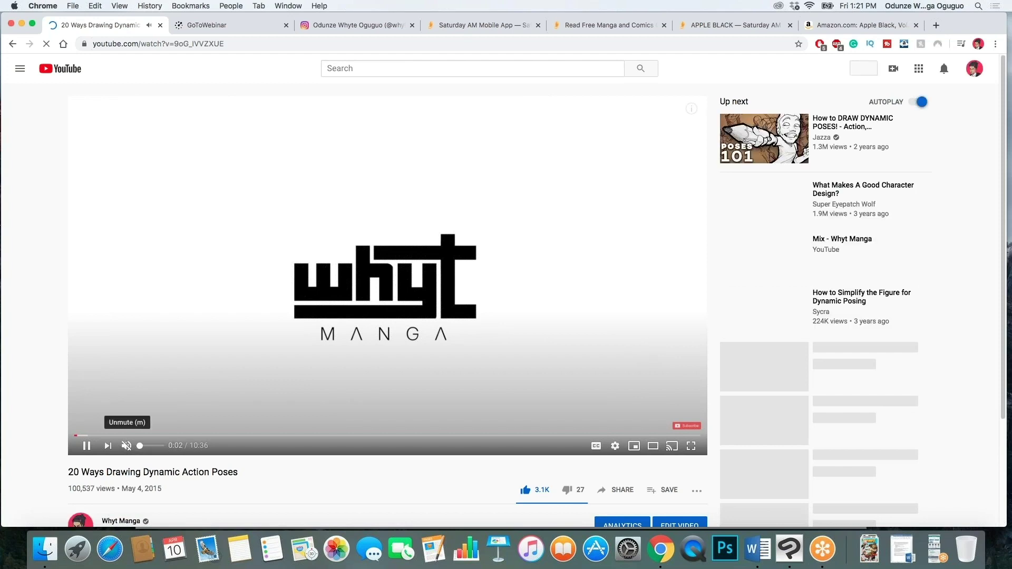
pyautogui.click(88, 447)
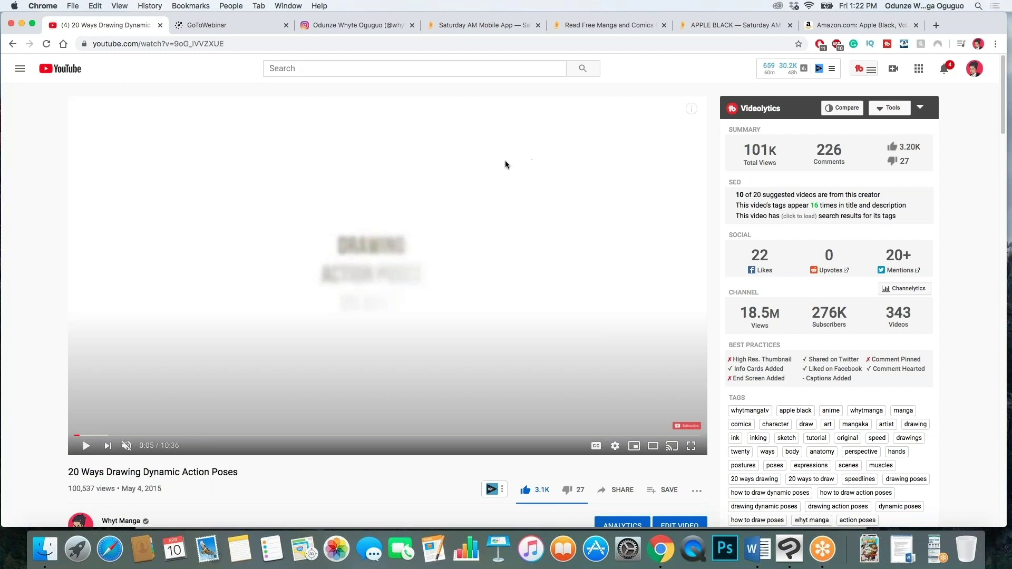
# Step: Play the action-poses video and skip ahead to 0:26
pyautogui.click(89, 444)
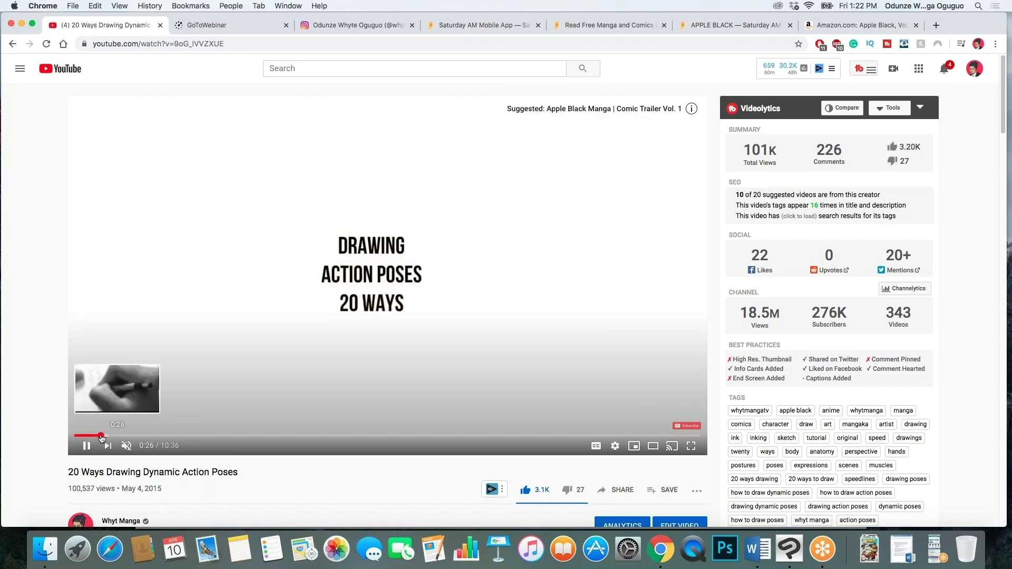
pyautogui.click(103, 436)
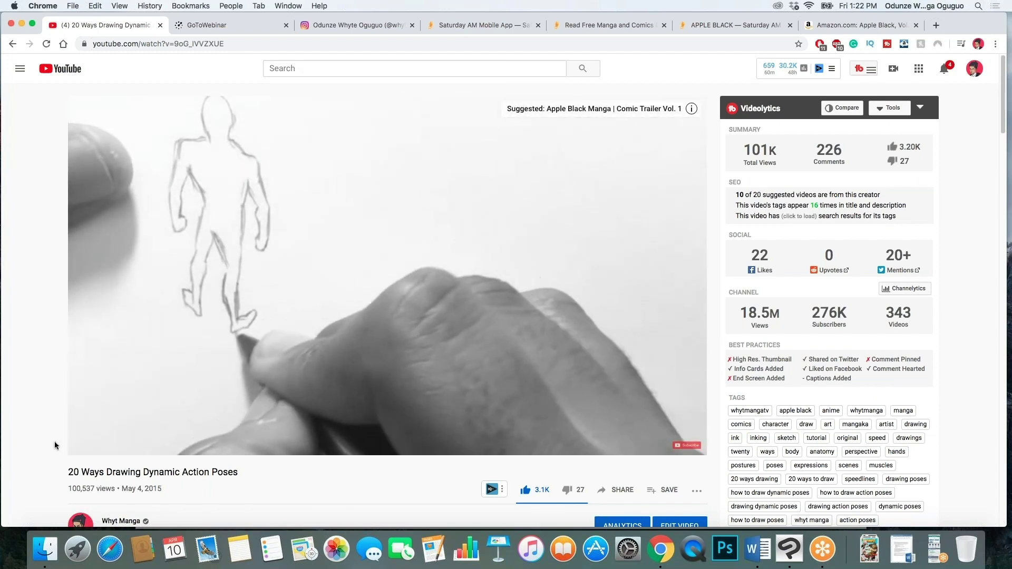
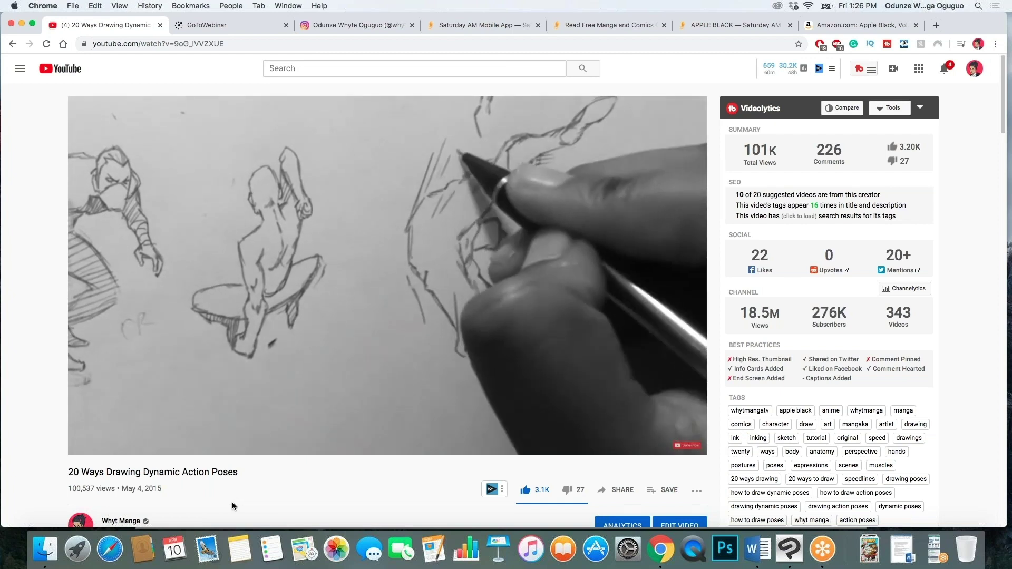
# Step: Switch to Clip Studio Paint, open the recent file ABXII17-18 to show the double-page spread, and close it
pyautogui.click(780, 559)
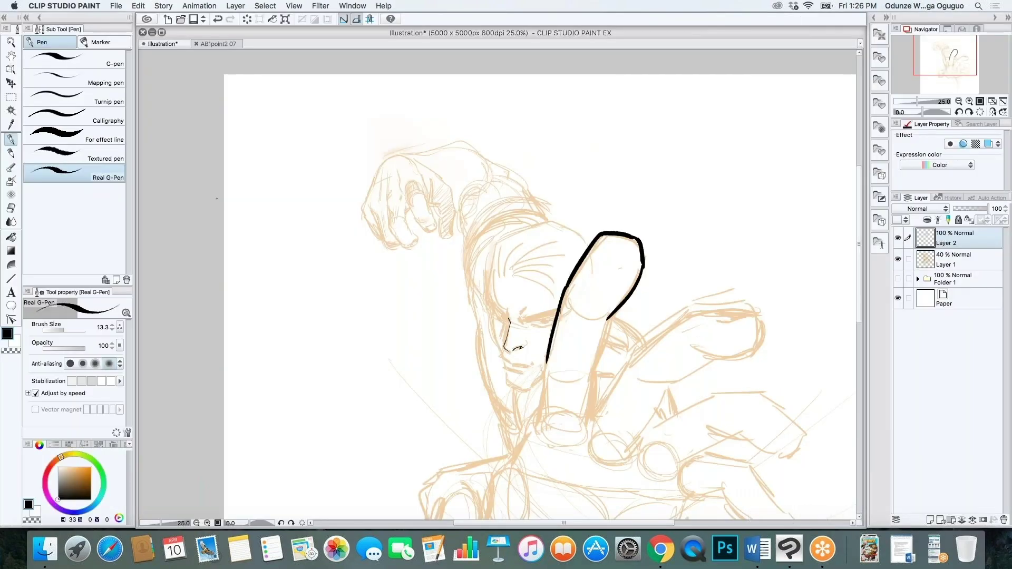
pyautogui.click(116, 5)
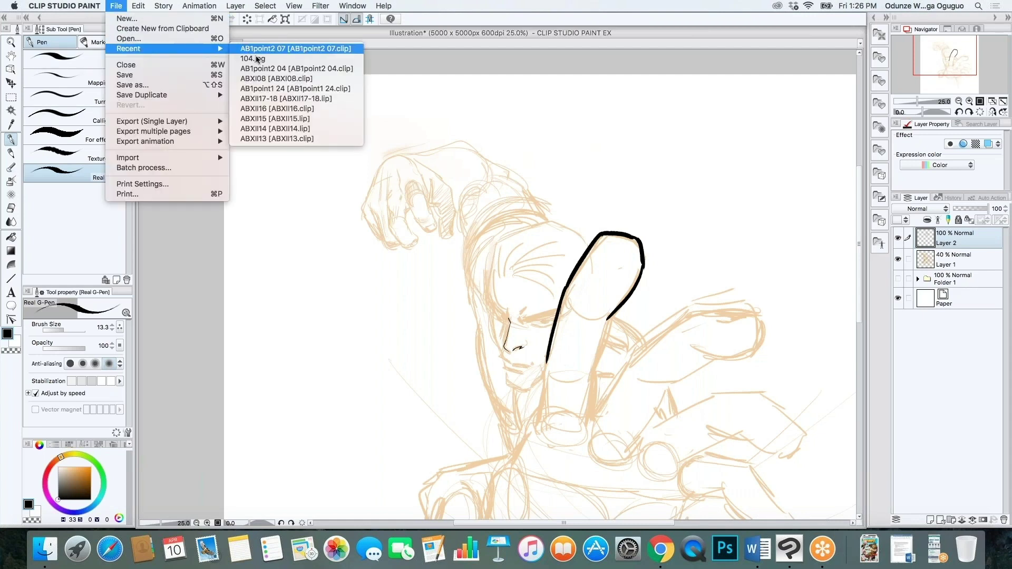
pyautogui.click(278, 99)
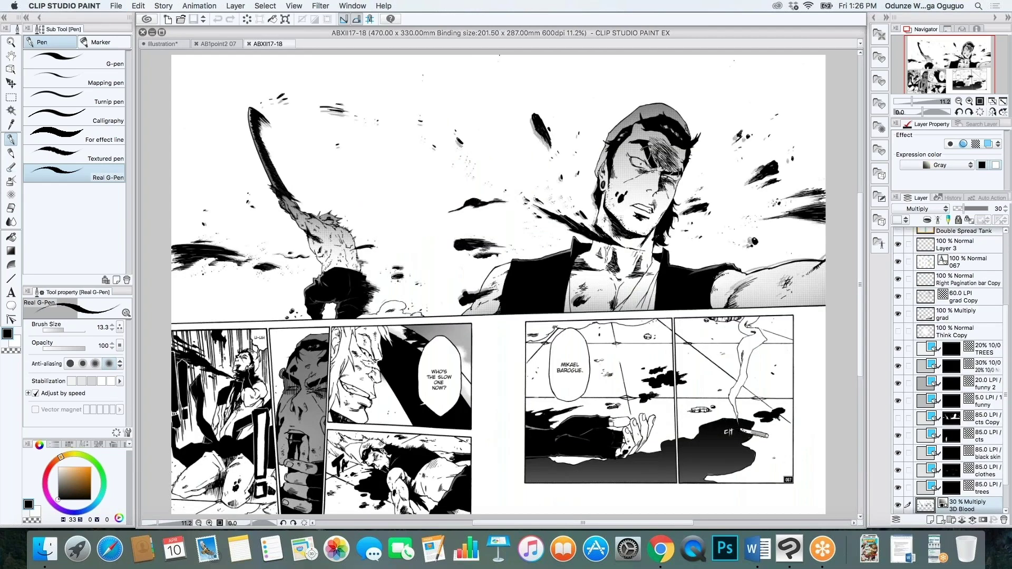
pyautogui.click(249, 44)
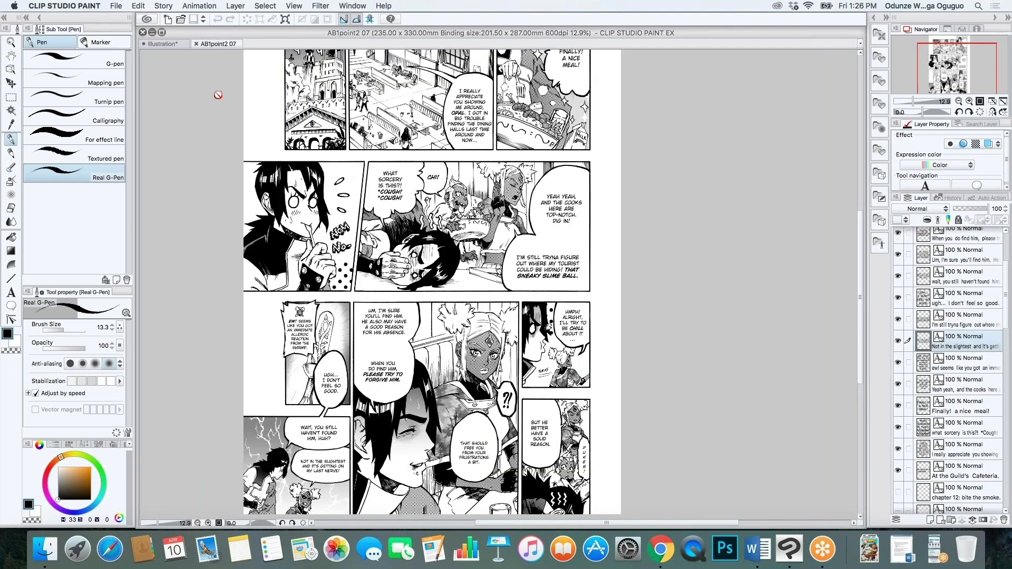
# Step: Examine the upper panels and the full layout of comic page AB1point2 07, and return to the illustration
pyautogui.moveTo(860, 267); pyautogui.dragTo(858, 248)
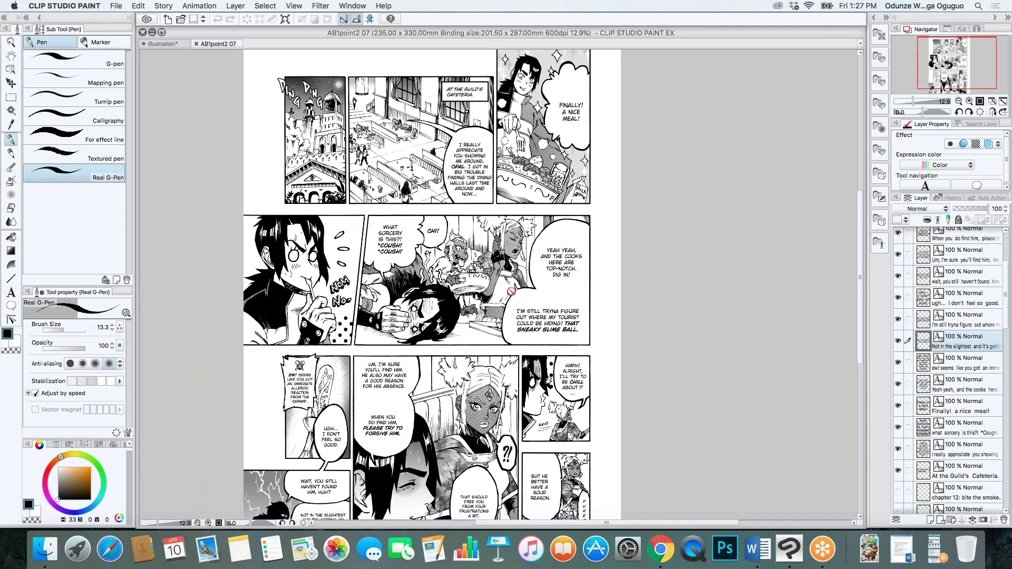
pyautogui.scroll(-1, 510, 290)
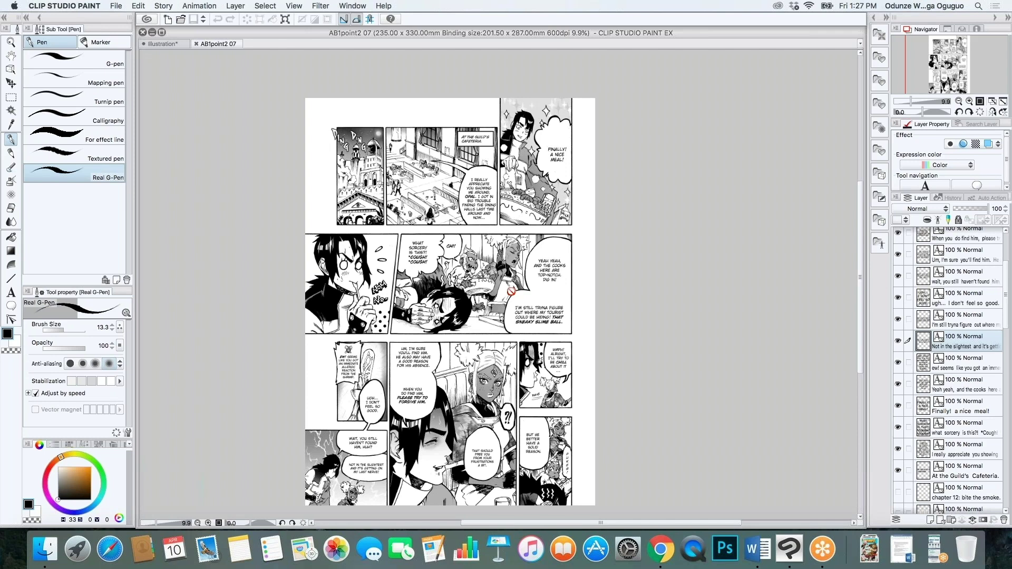
pyautogui.click(165, 45)
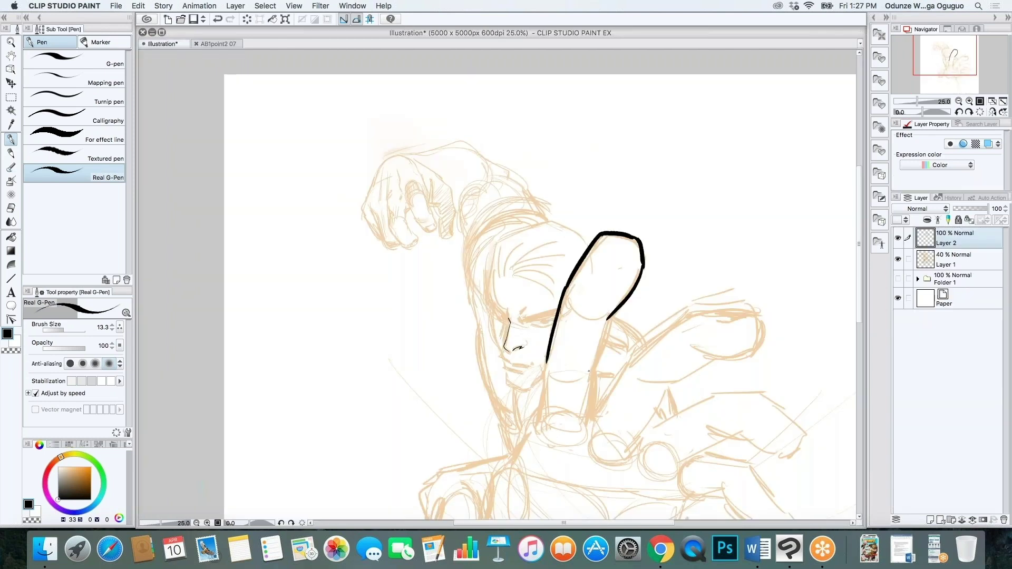
# Step: Set the opacity of sketch Layer 1 to 100 and hide the inking on Layer 2
pyautogui.click(952, 269)
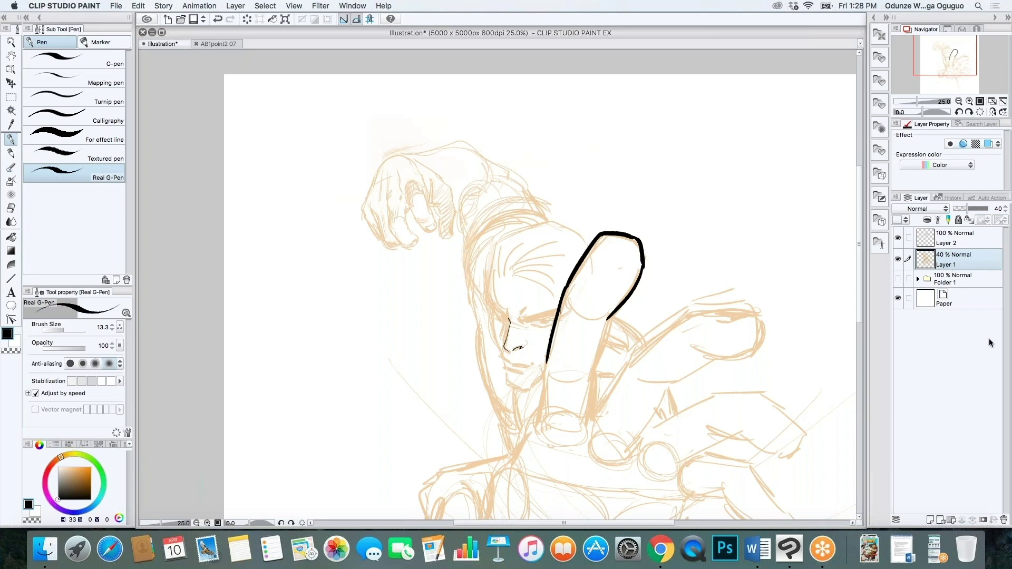
pyautogui.click(897, 238)
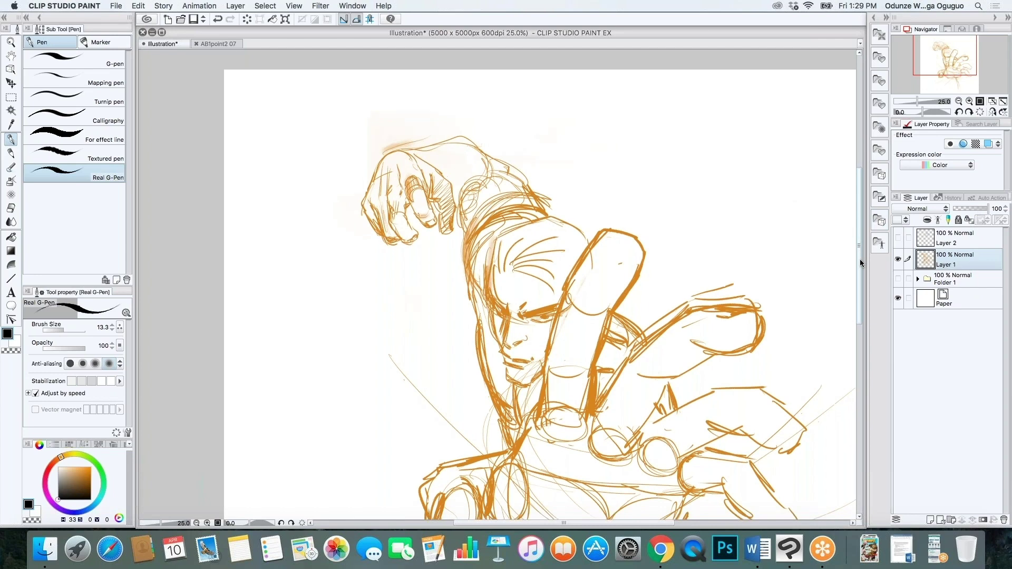
pyautogui.scroll(-2, 859, 261)
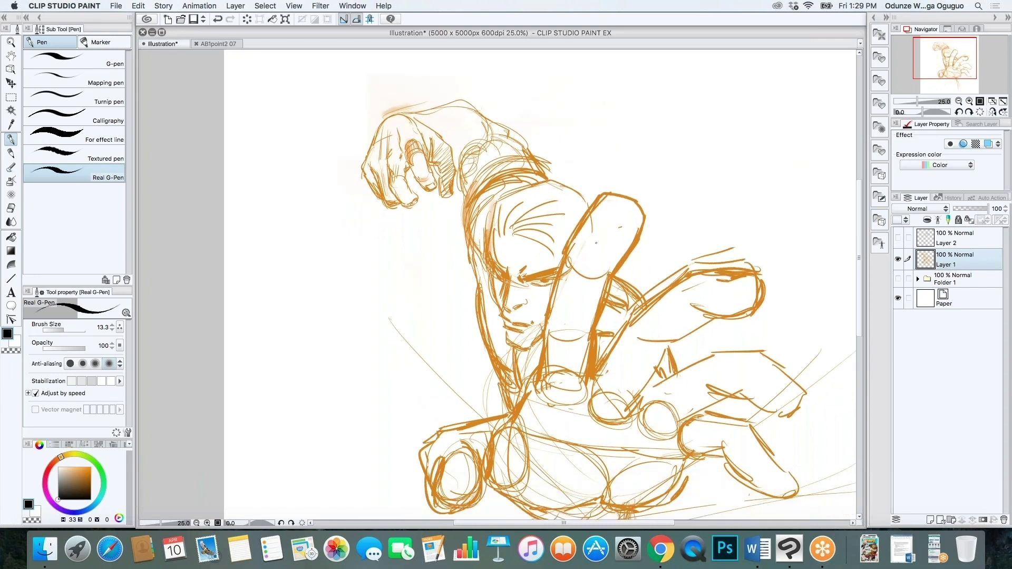
# Step: Choose the Real G-Pen and set its brush size to 25
pyautogui.press('p')
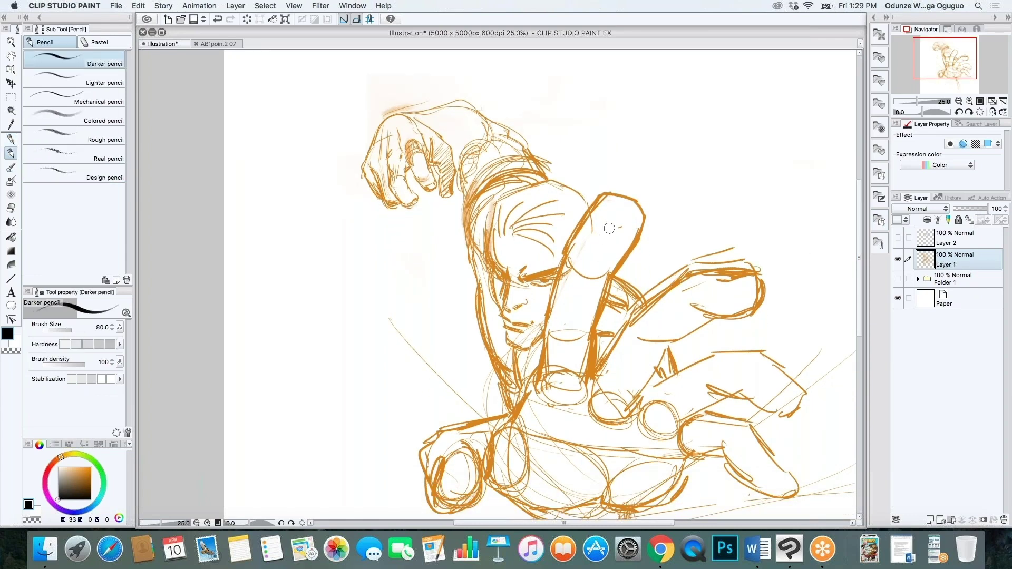
pyautogui.press('p')
pyautogui.press(']')
pyautogui.press(']')
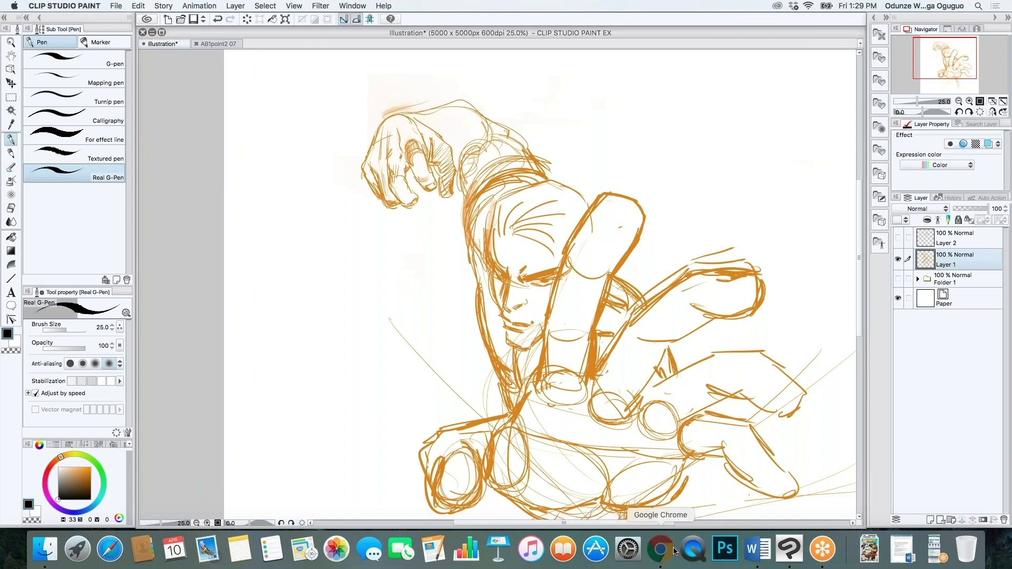
# Step: Switch to Chrome and pause the action-poses video
pyautogui.click(660, 548)
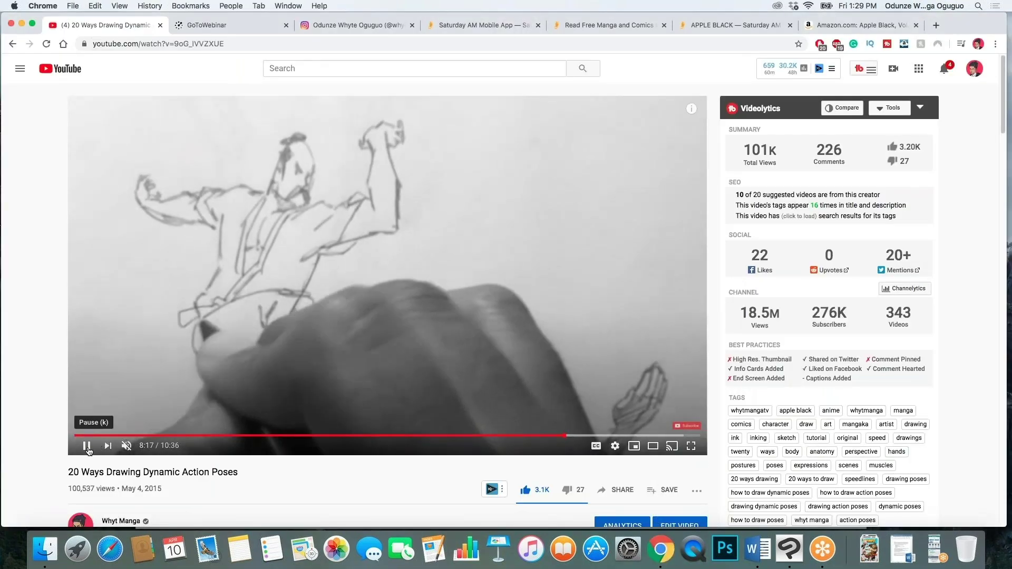
pyautogui.click(86, 446)
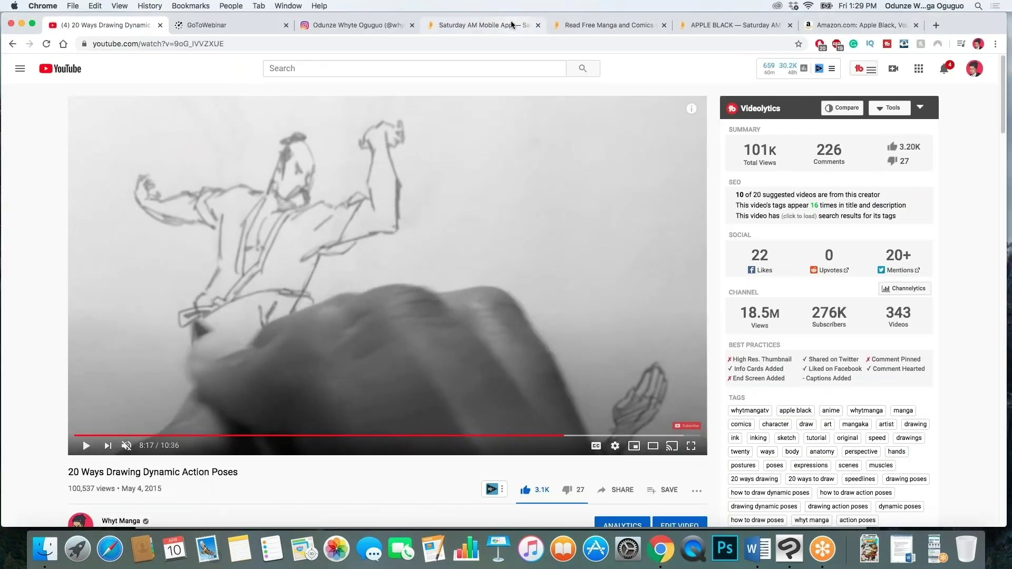
# Step: Look through the Saturday AM mobile app page, from the app store downloads to the series gallery
pyautogui.click(511, 25)
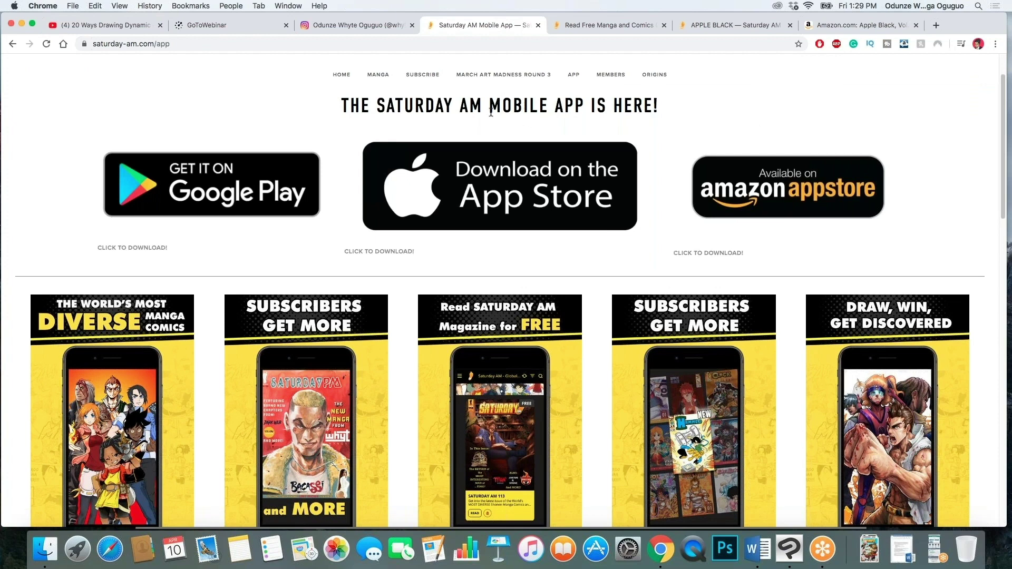
pyautogui.scroll(-3, 491, 112)
pyautogui.scroll(2, 233, 135)
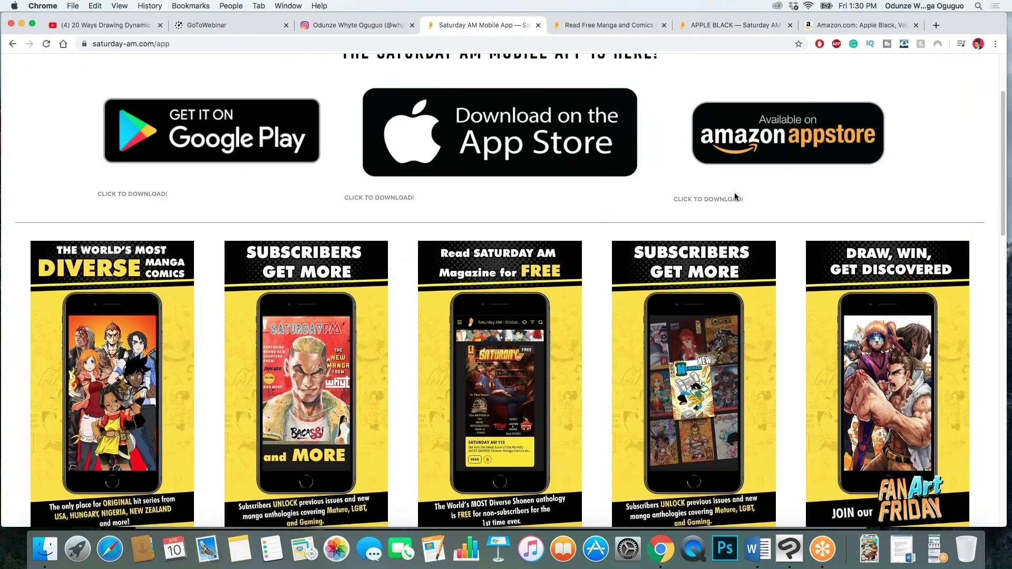
pyautogui.scroll(-3, 290, 268)
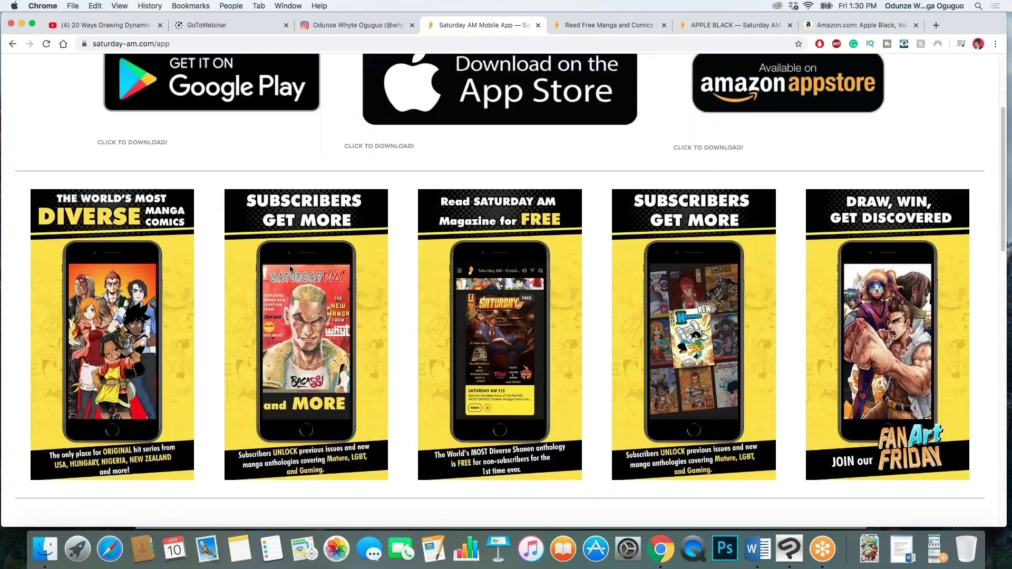
pyautogui.scroll(-10, 361, 489)
pyautogui.scroll(3, 516, 306)
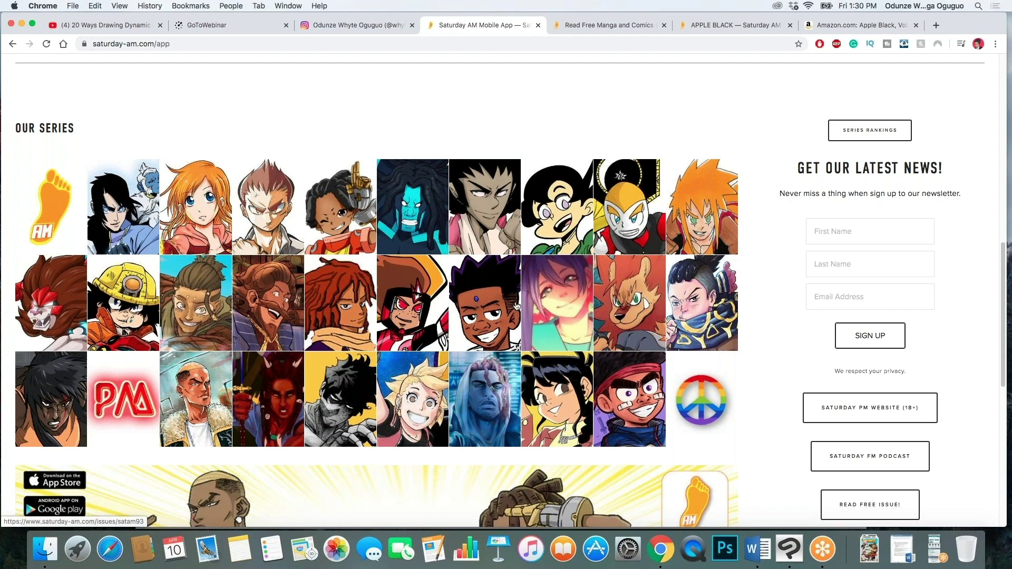
pyautogui.scroll(10, 516, 306)
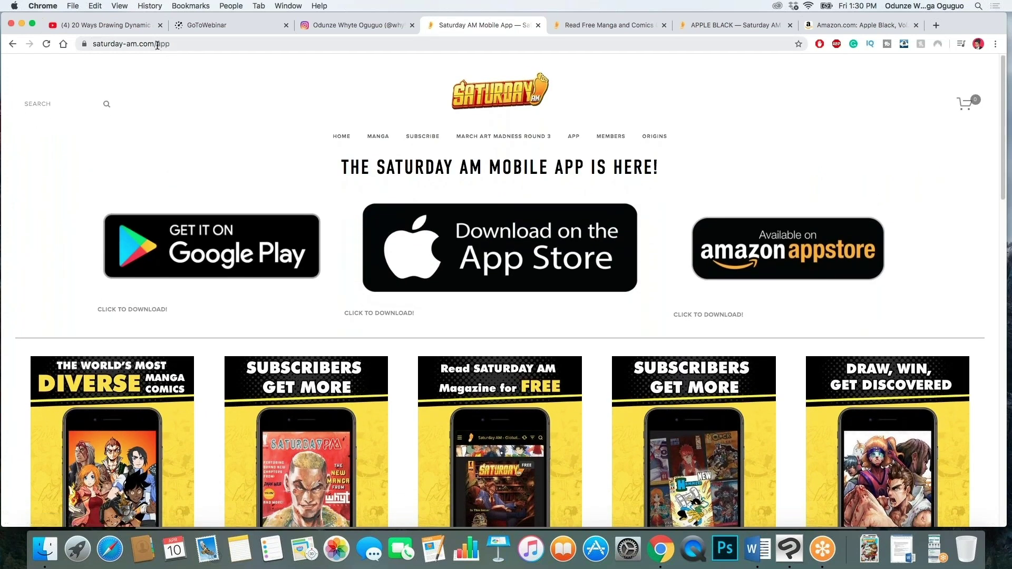
# Step: Go to saturday-am.com/issues and look through the magazine issue covers down to the series gallery
pyautogui.doubleClick(157, 45)
pyautogui.write('issue')
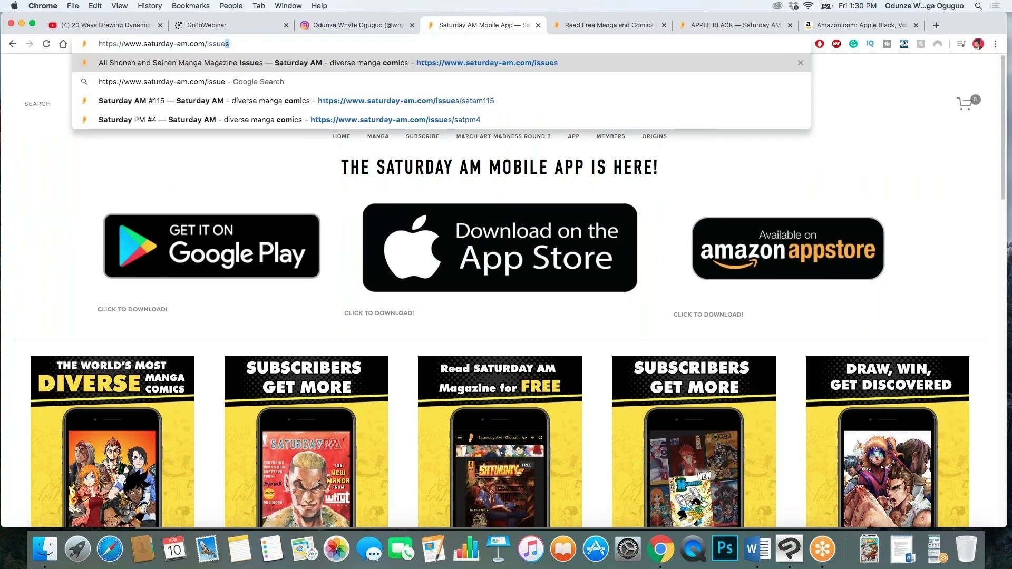
pyautogui.press('Return')
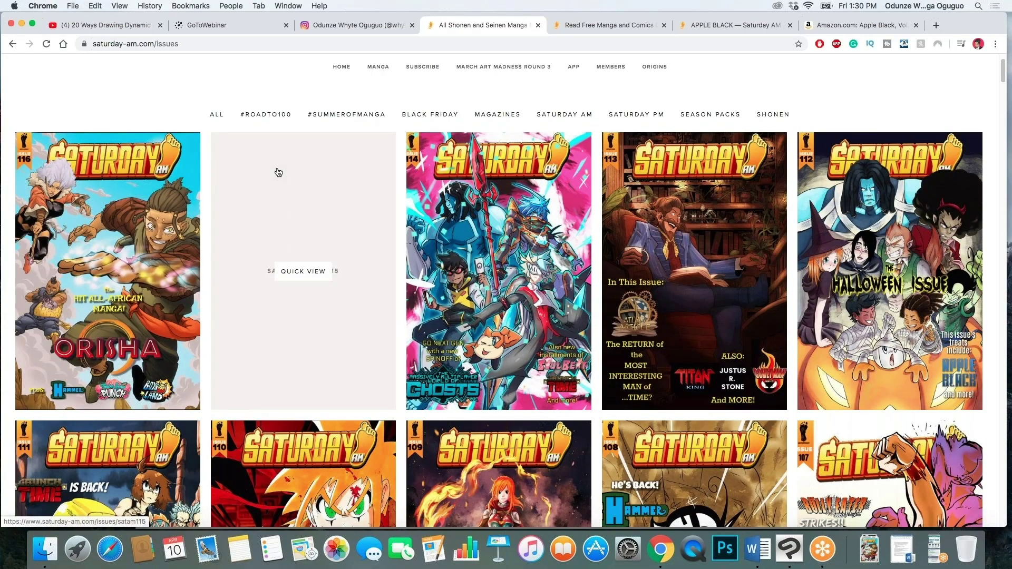
pyautogui.scroll(-20, 278, 172)
pyautogui.scroll(10, 130, 136)
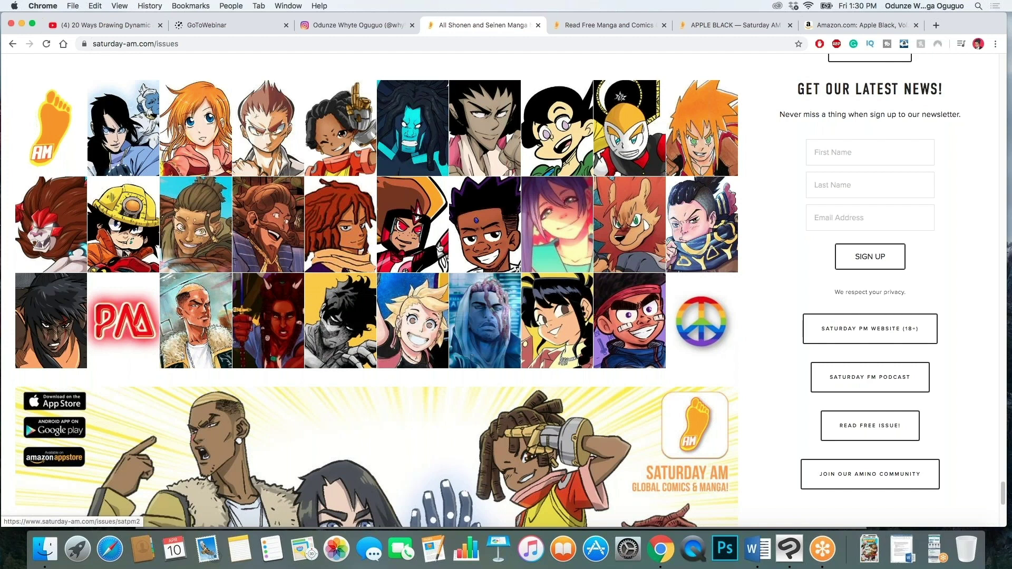
# Step: Open the Saturday Brunch page from the peace-sign thumbnail and read through it, including the Killshot series description
pyautogui.click(689, 335)
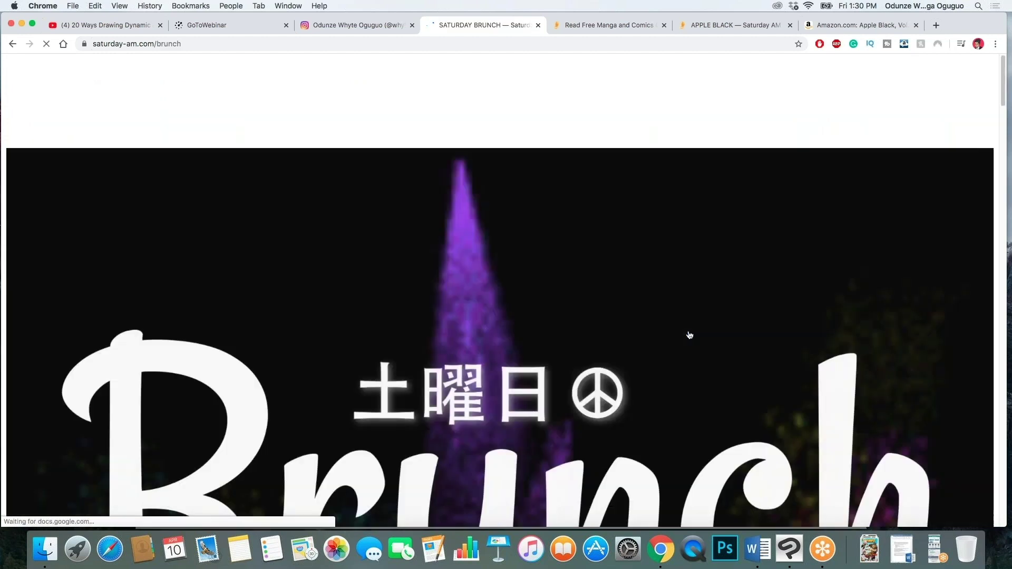
pyautogui.scroll(-15, 689, 334)
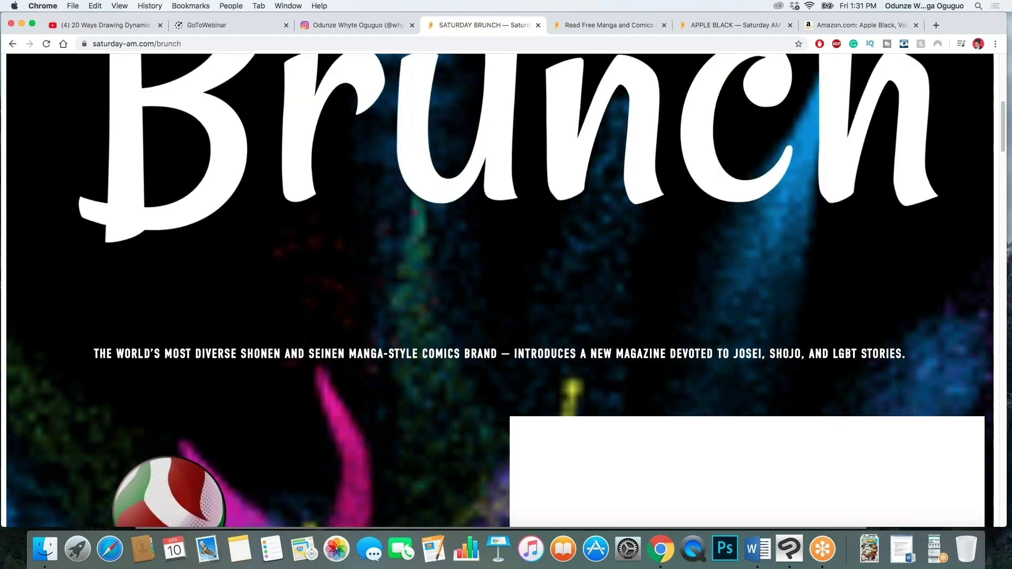
pyautogui.scroll(-2, 689, 335)
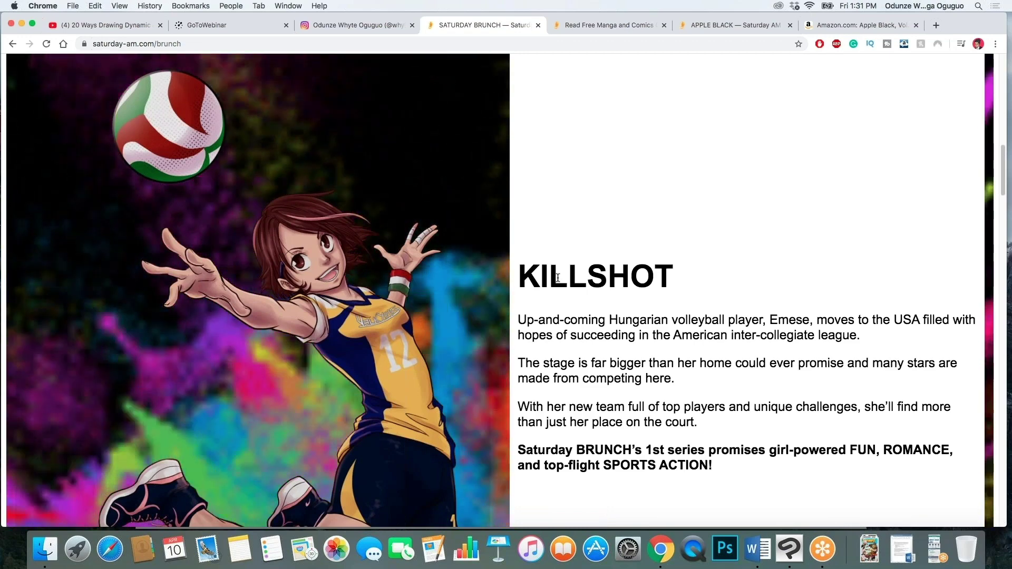
pyautogui.scroll(10, 558, 278)
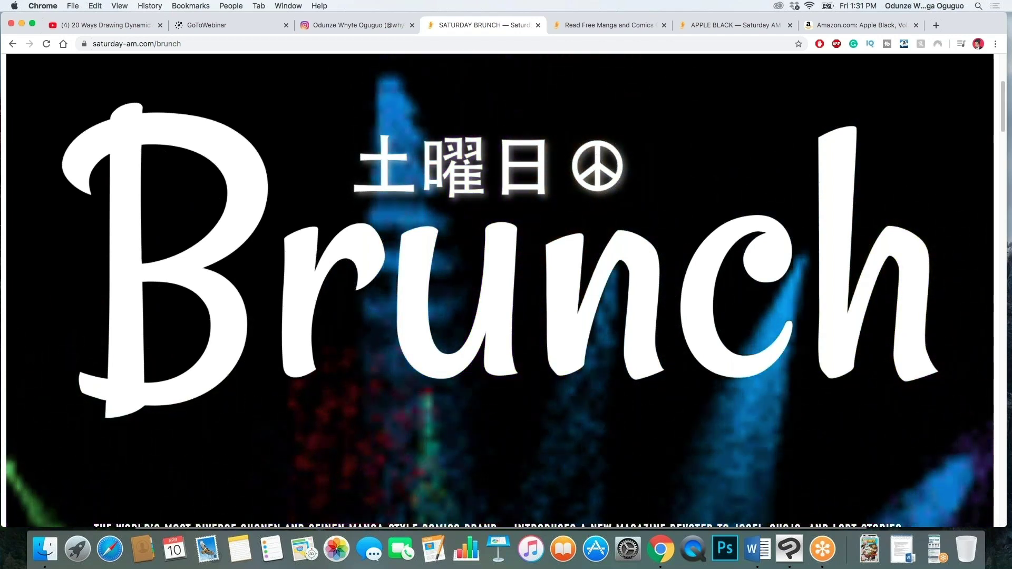
pyautogui.scroll(-20, 369, 395)
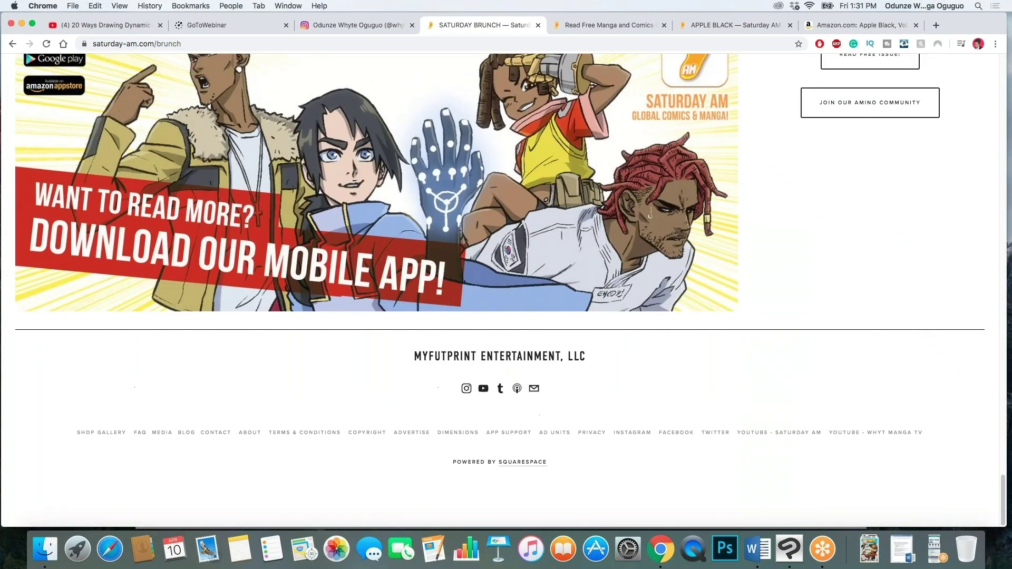
pyautogui.scroll(5, 369, 395)
pyautogui.scroll(3, 369, 369)
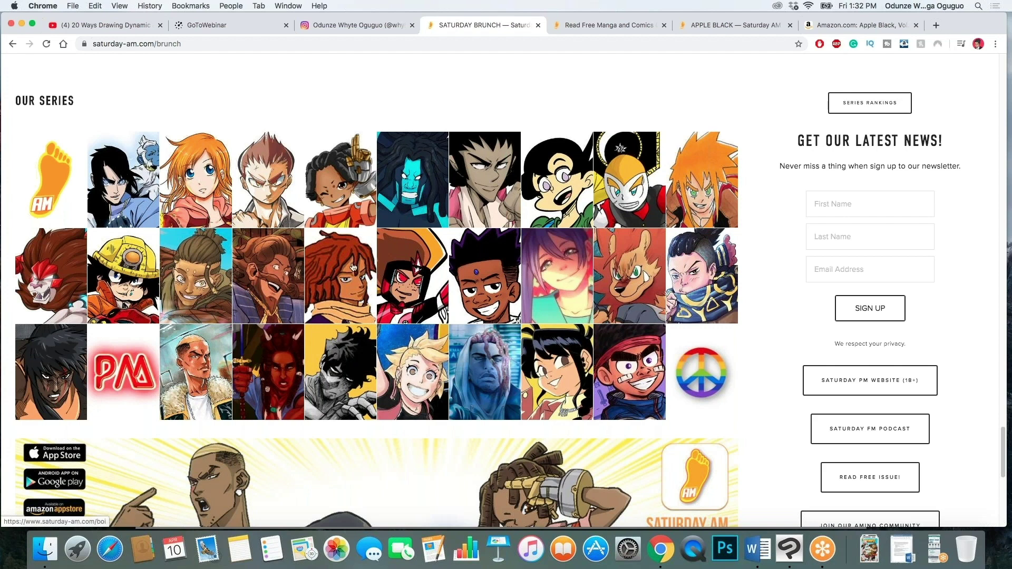
# Step: Open the Clock Striker series page from the gallery, look through it, and open its free first chapter
pyautogui.click(341, 221)
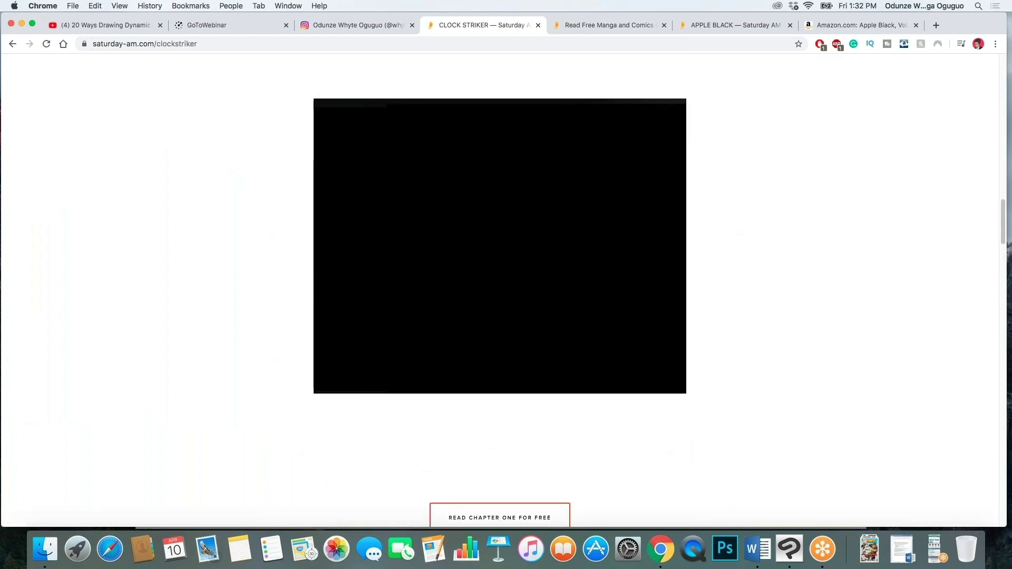
pyautogui.scroll(-5, 340, 221)
pyautogui.scroll(-3, 496, 290)
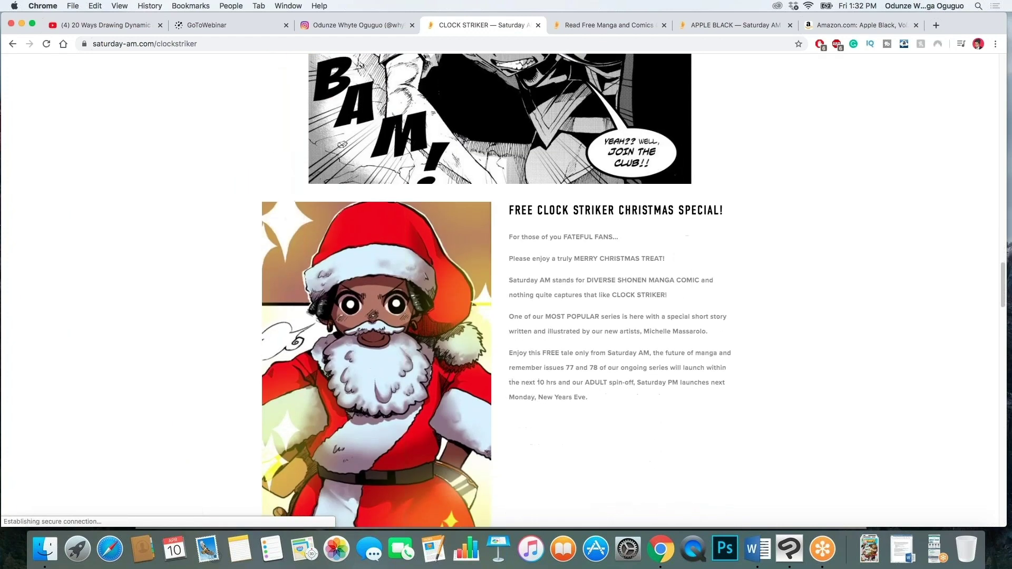
pyautogui.scroll(4, 495, 290)
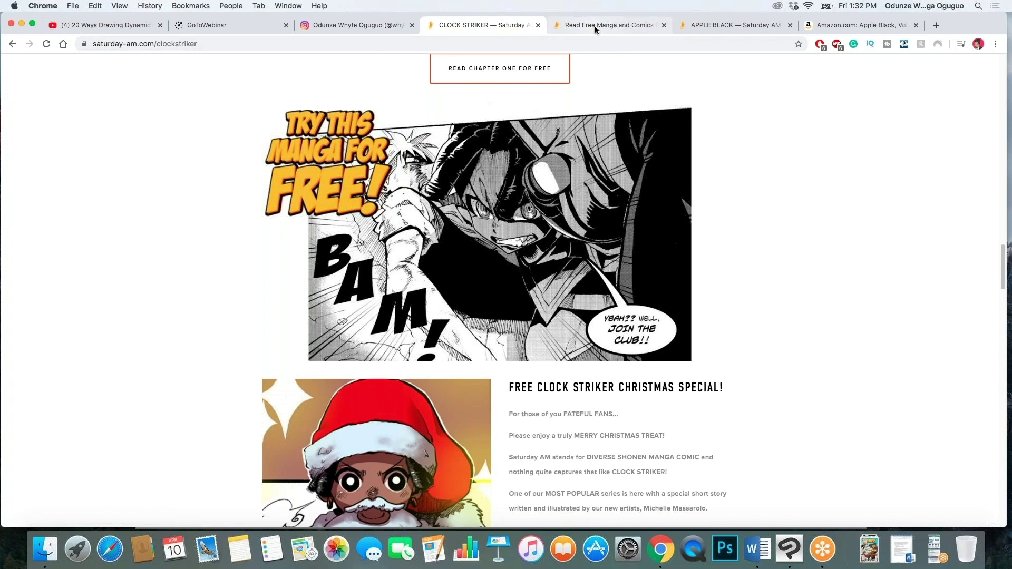
pyautogui.click(465, 287)
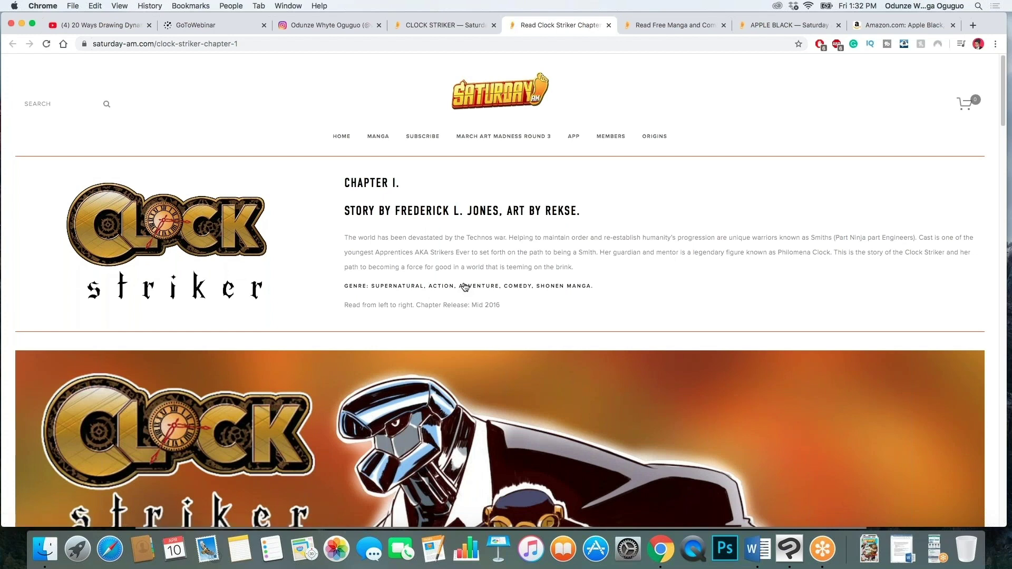
# Step: Look through the cover artwork of Clock Striker's first chapter down to the series gallery
pyautogui.scroll(-10, 465, 287)
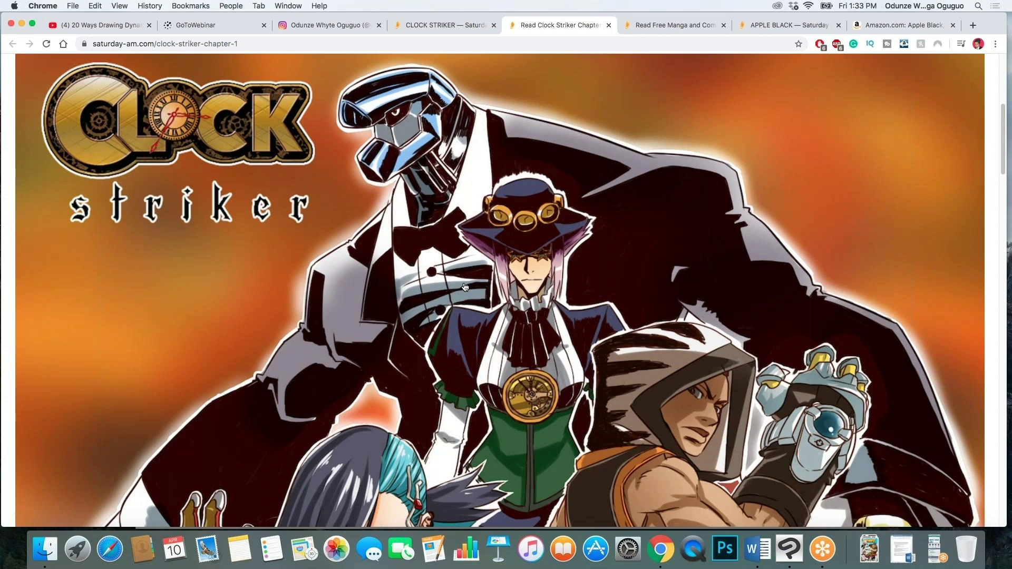
pyautogui.scroll(-15, 464, 287)
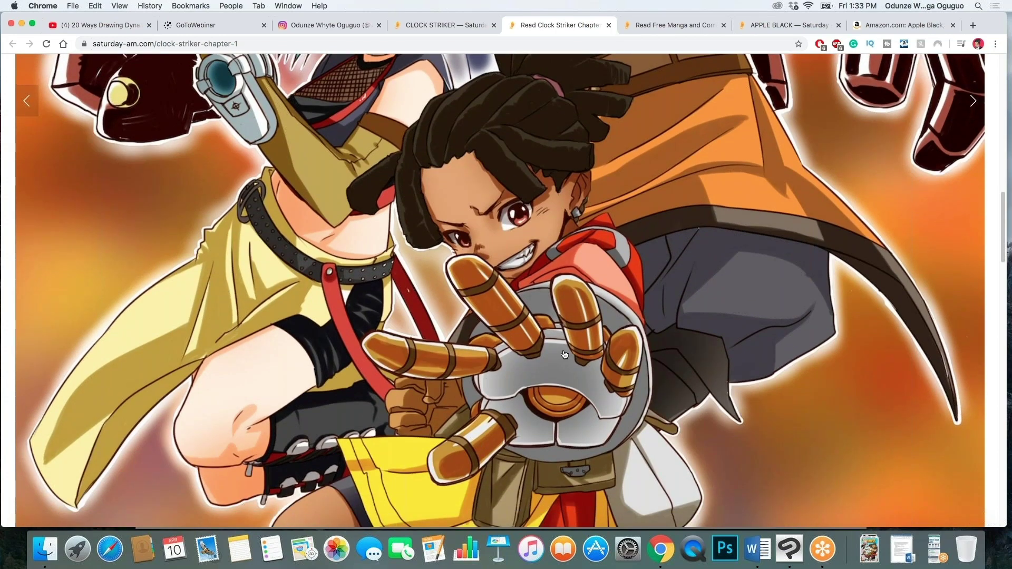
pyautogui.scroll(-20, 531, 363)
pyautogui.scroll(2, 404, 268)
# Step: Open the Massively Multiplayer World of Ghosts series page and look over its artwork and logo
pyautogui.click(404, 269)
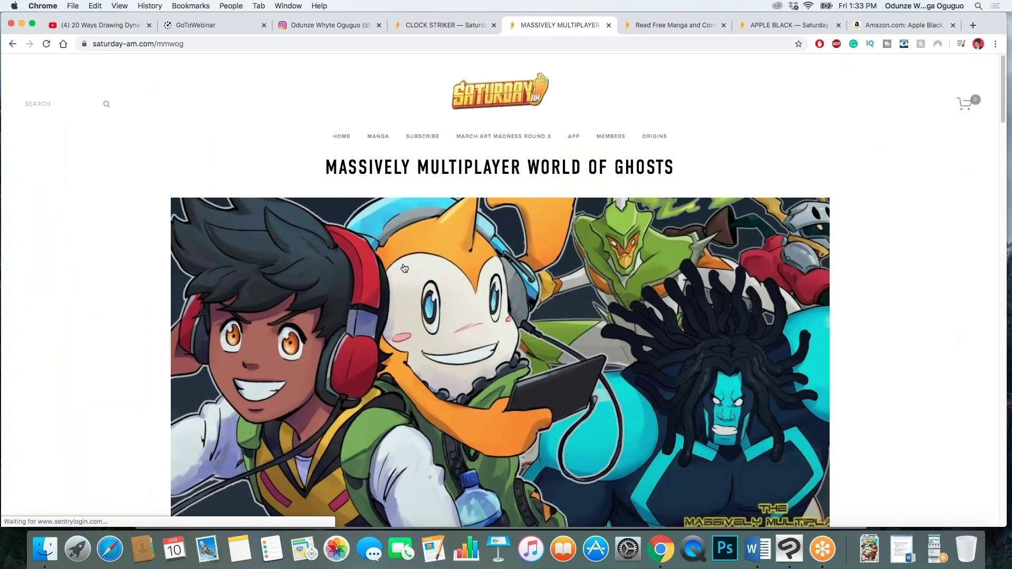
pyautogui.scroll(-2, 404, 269)
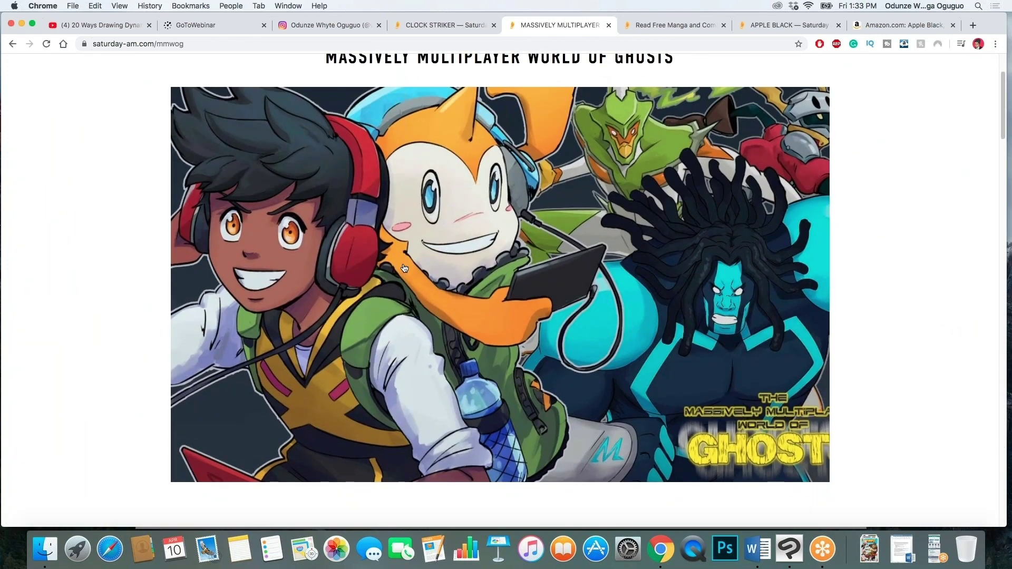
pyautogui.scroll(-6, 404, 268)
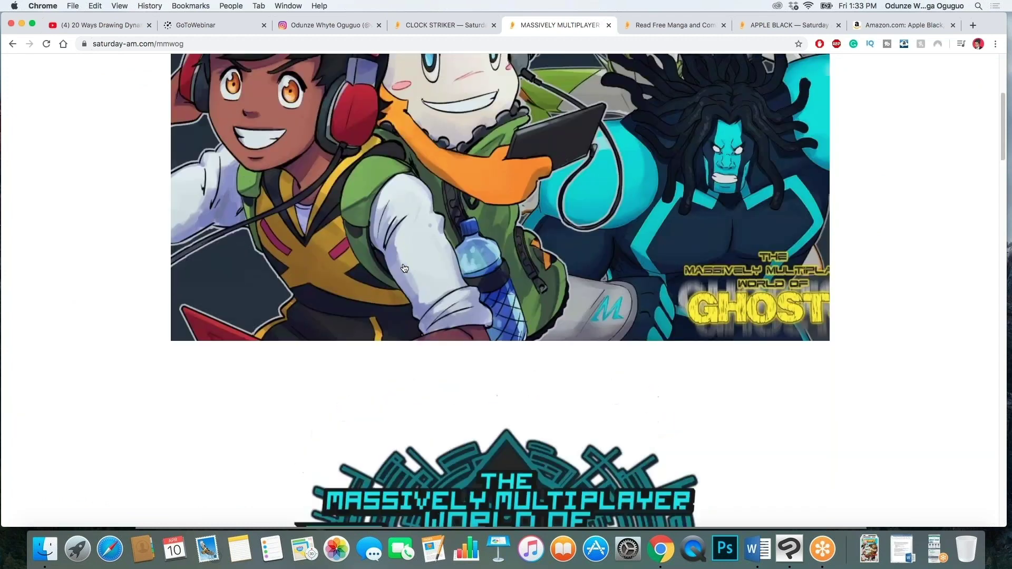
pyautogui.scroll(8, 404, 269)
pyautogui.scroll(-1, 404, 268)
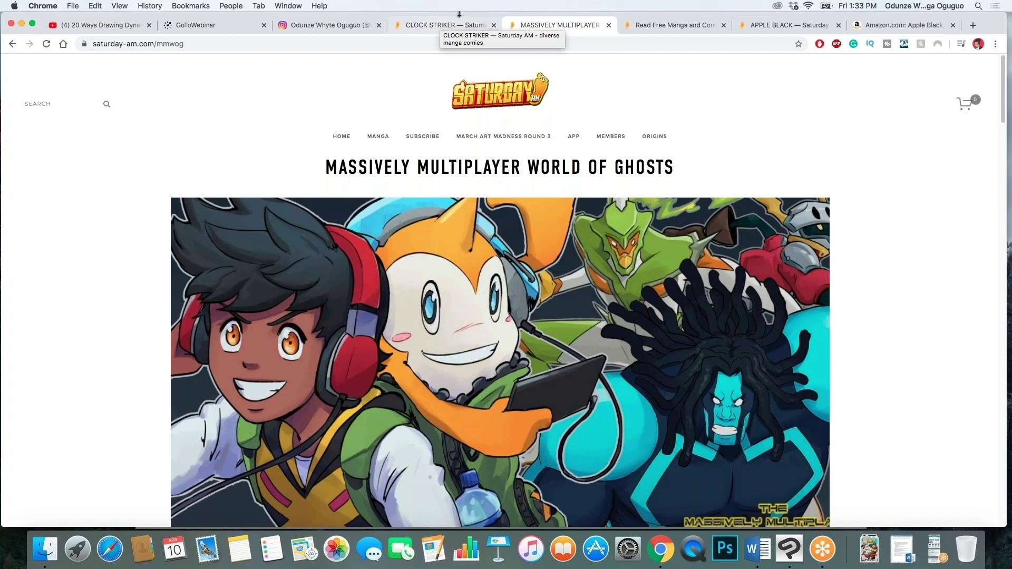
# Step: Switch to Clip Studio Paint and clean up the sketch lines on the raised arm behind the character's head
pyautogui.click(116, 23)
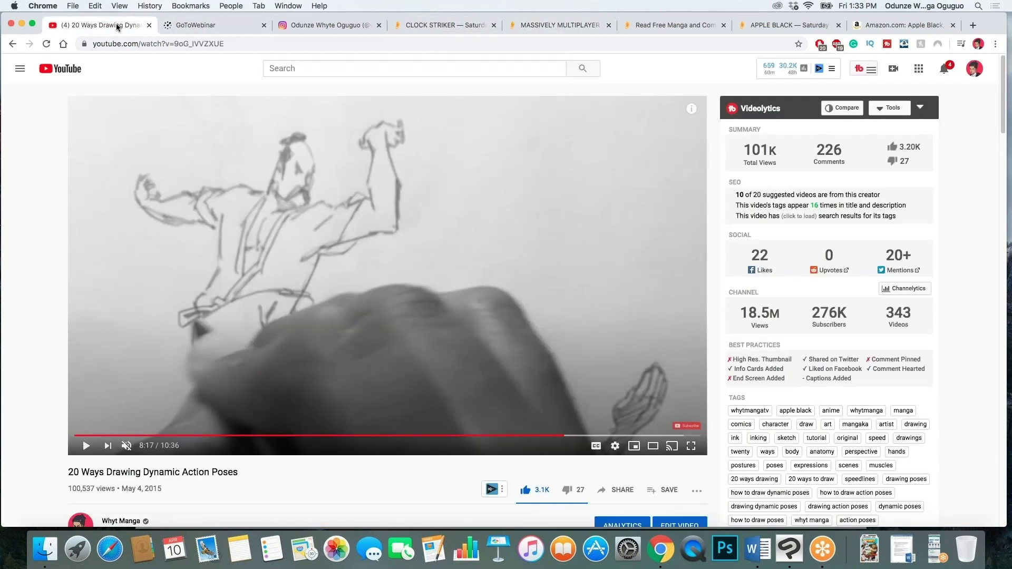
pyautogui.click(789, 548)
pyautogui.scroll(-3, 570, 238)
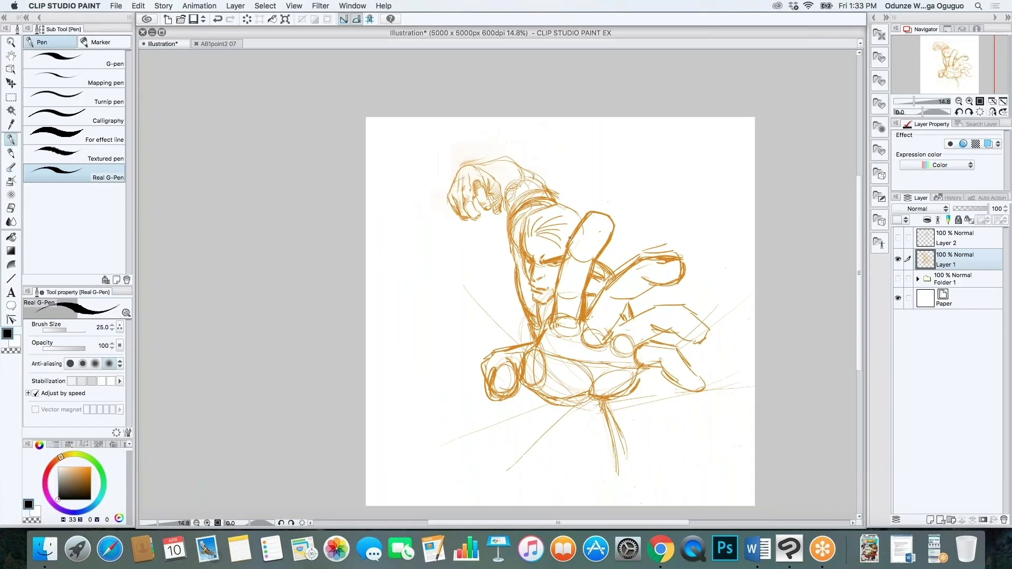
pyautogui.scroll(2, 569, 237)
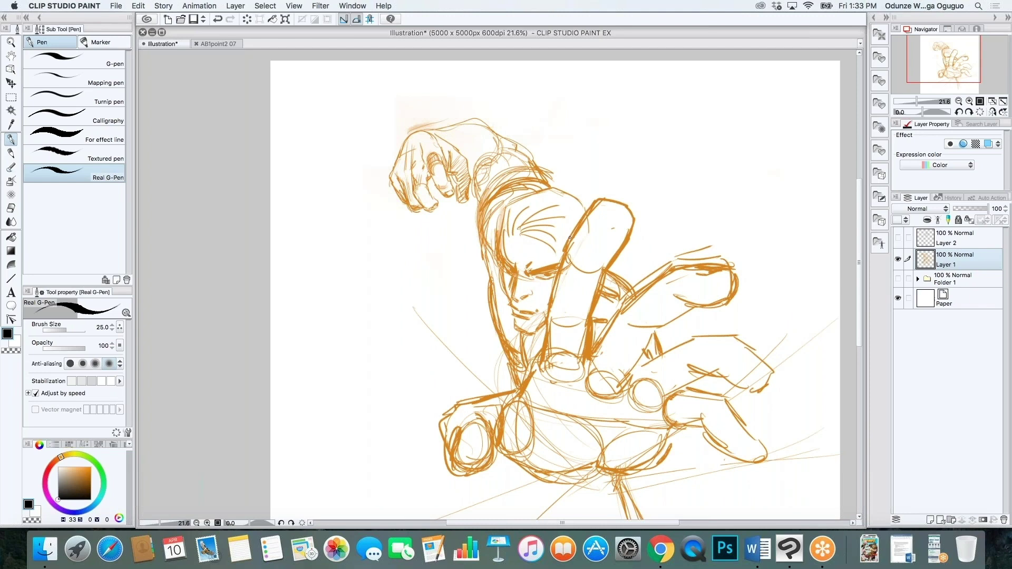
pyautogui.press('b')
pyautogui.moveTo(481, 162)
pyautogui.mouseDown()
pyautogui.moveTo(490, 148)
pyautogui.moveTo(469, 177)
pyautogui.moveTo(507, 161)
pyautogui.mouseUp()
pyautogui.press('e')
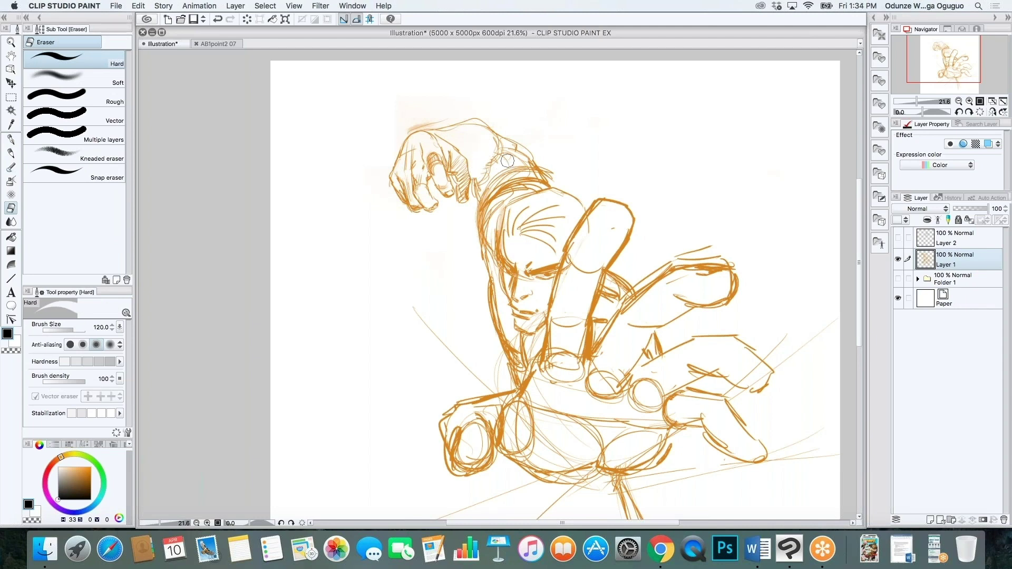
# Step: Outline the face with a Polyline selection, move it slightly up and to the left within the head, and deselect it
pyautogui.moveTo(858, 281); pyautogui.dragTo(859, 292)
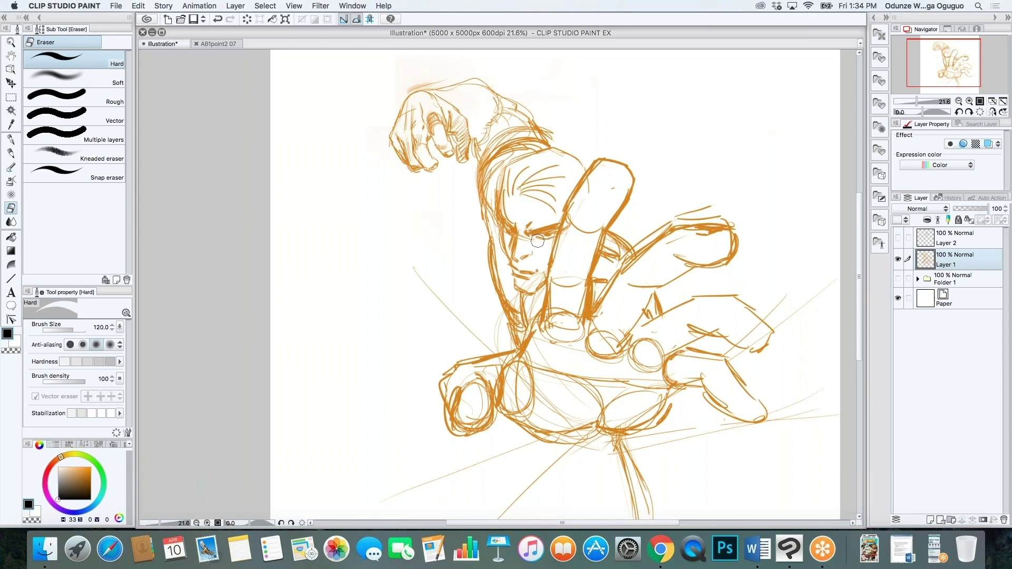
pyautogui.press('m')
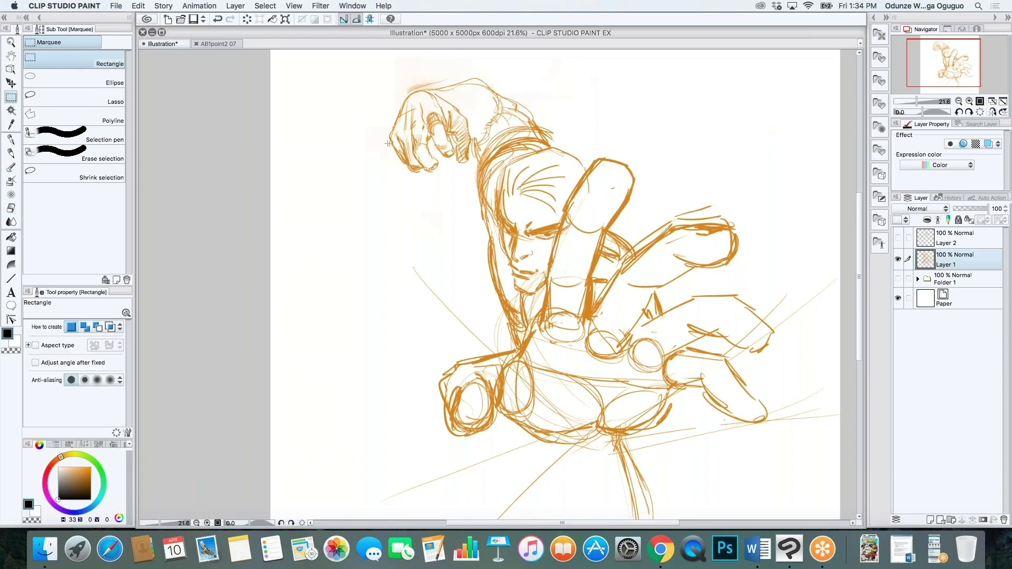
pyautogui.press('.')
pyautogui.press('.')
pyautogui.press('.')
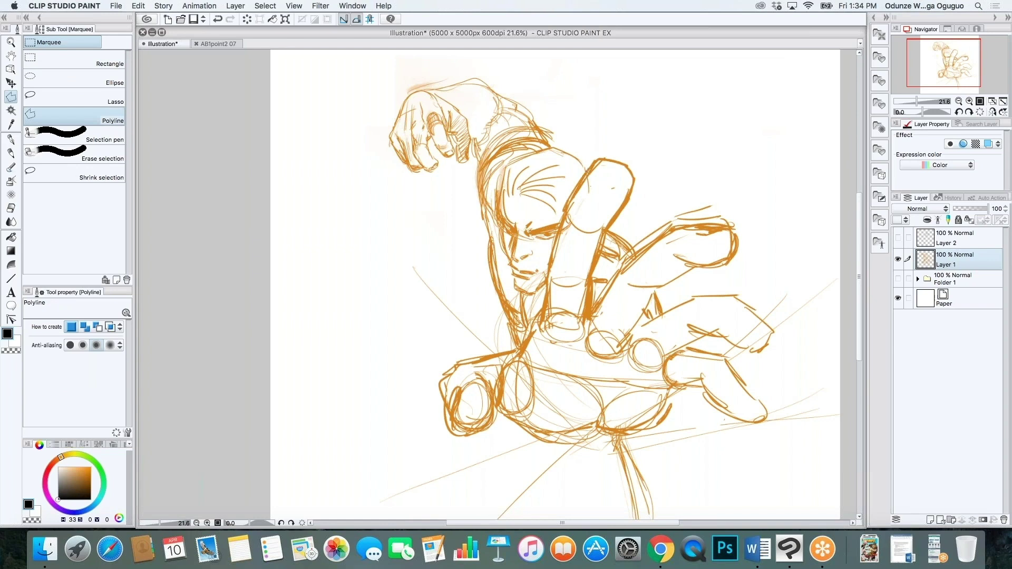
pyautogui.click(590, 165)
pyautogui.click(563, 201)
pyautogui.click(523, 301)
pyautogui.click(504, 274)
pyautogui.click(492, 180)
pyautogui.click(514, 153)
pyautogui.click(562, 140)
pyautogui.click(586, 158)
pyautogui.click(582, 171)
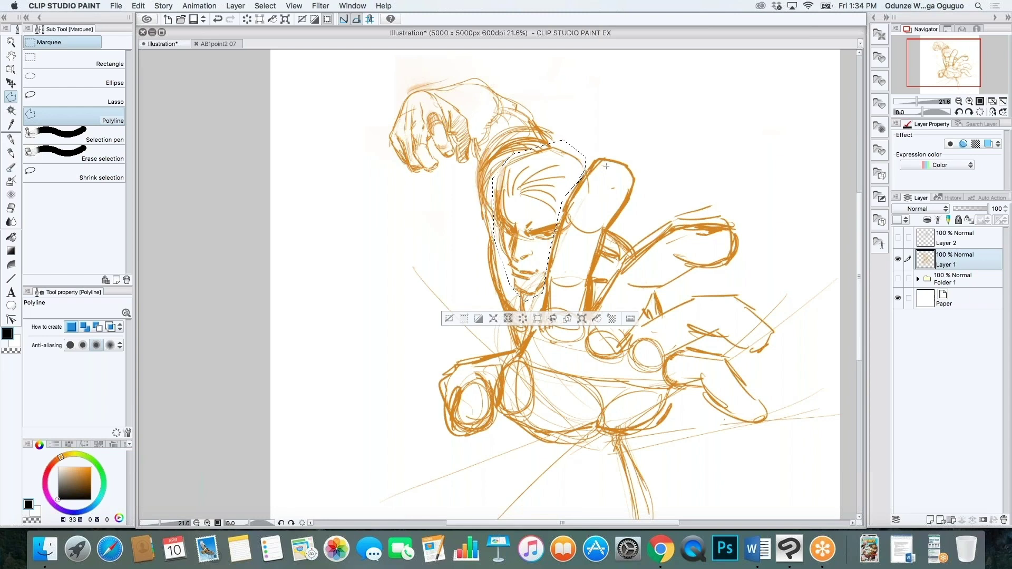
pyautogui.press('super+t')
pyautogui.moveTo(574, 227)
pyautogui.mouseDown()
pyautogui.moveTo(554, 212)
pyautogui.moveTo(573, 225)
pyautogui.moveTo(567, 216)
pyautogui.mouseUp()
pyautogui.press('Return')
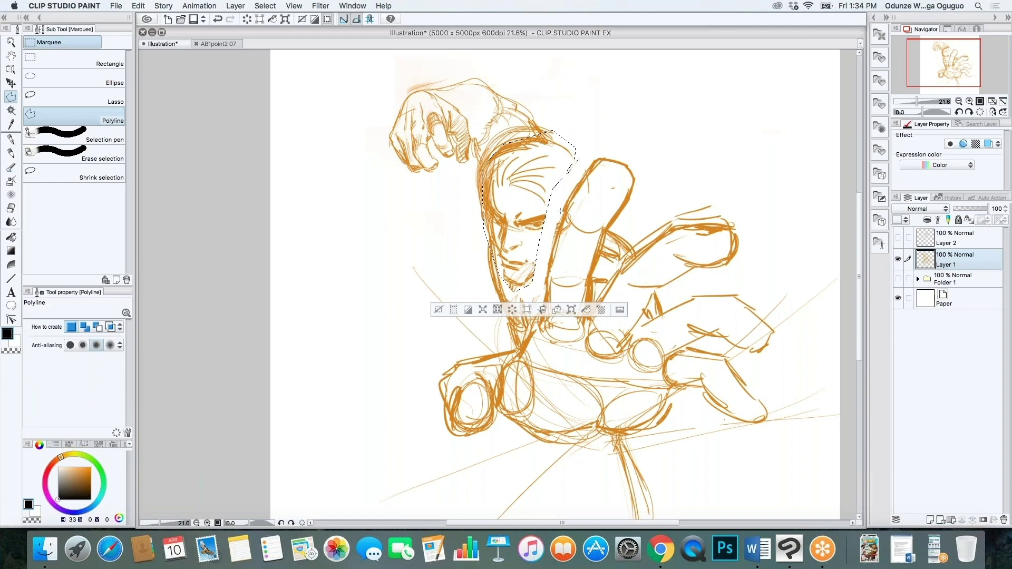
pyautogui.press('super+d')
pyautogui.press('p')
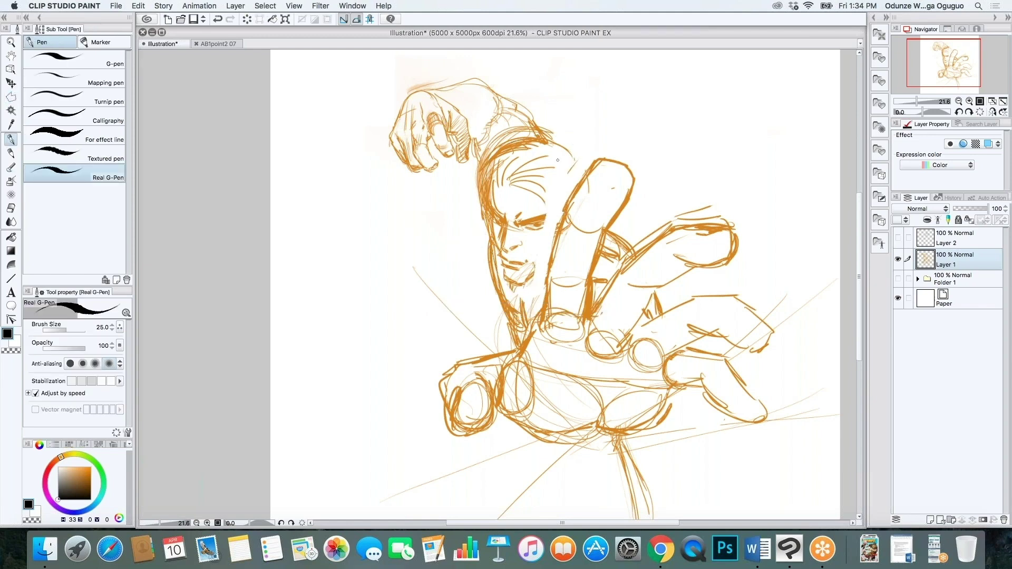
pyautogui.moveTo(529, 136); pyautogui.dragTo(586, 127)
pyautogui.press('super+z')
pyautogui.press('super+z')
# Step: Sample the sketch's dark orange and draw spiky hair strands at the top and side of the head with the Real G-Pen
pyautogui.keyDown('alt'); pyautogui.click(522, 138); pyautogui.keyUp('alt')
pyautogui.keyDown('alt'); pyautogui.click(527, 137); pyautogui.keyUp('alt')
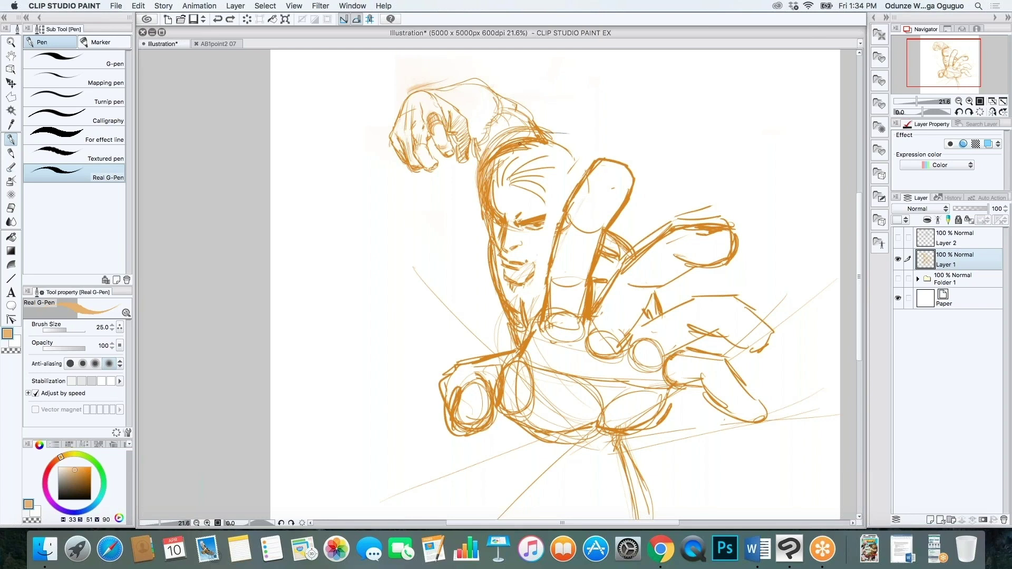
pyautogui.keyDown('alt'); pyautogui.click(521, 138); pyautogui.keyUp('alt')
pyautogui.press('b')
pyautogui.click(553, 138)
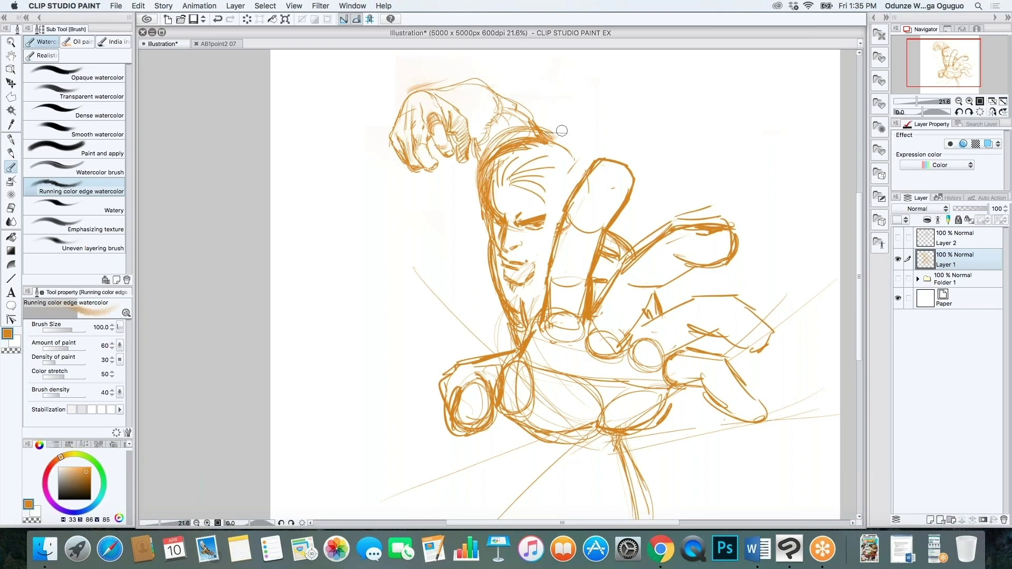
pyautogui.press('p')
pyautogui.moveTo(564, 136)
pyautogui.mouseDown()
pyautogui.moveTo(599, 132)
pyautogui.moveTo(574, 157)
pyautogui.mouseUp()
pyautogui.moveTo(501, 180); pyautogui.dragTo(496, 203)
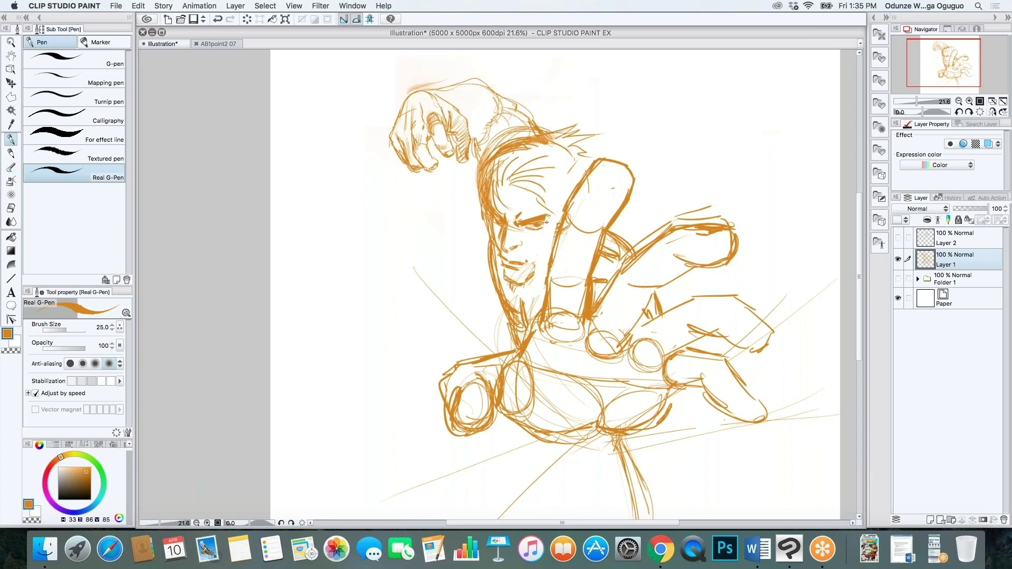
# Step: Refine the jawline beside the raised finger and hatch the shadow on the neck under the chin
pyautogui.moveTo(543, 267)
pyautogui.mouseDown()
pyautogui.moveTo(516, 282)
pyautogui.moveTo(545, 264)
pyautogui.mouseUp()
pyautogui.press('e')
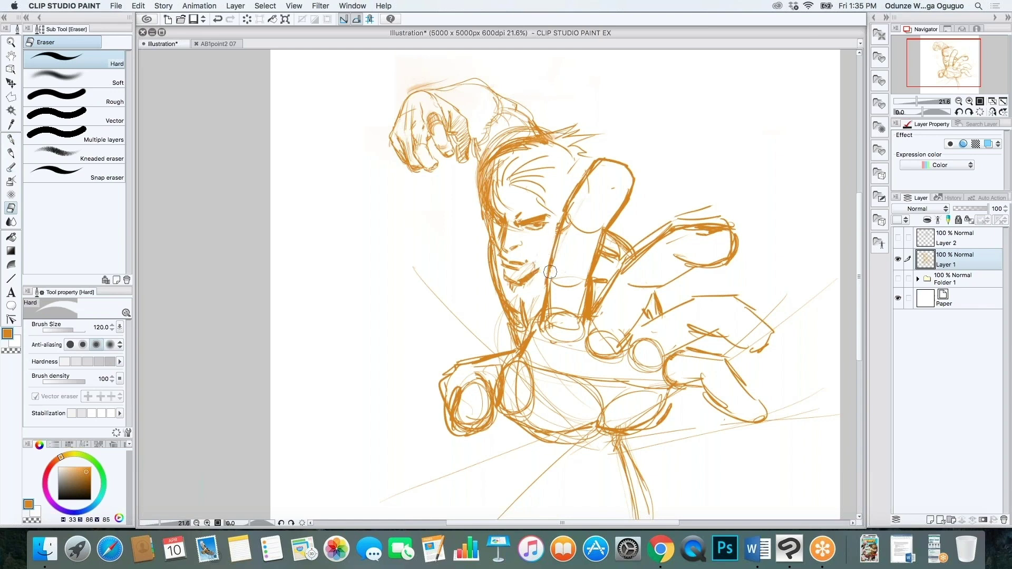
pyautogui.press('p')
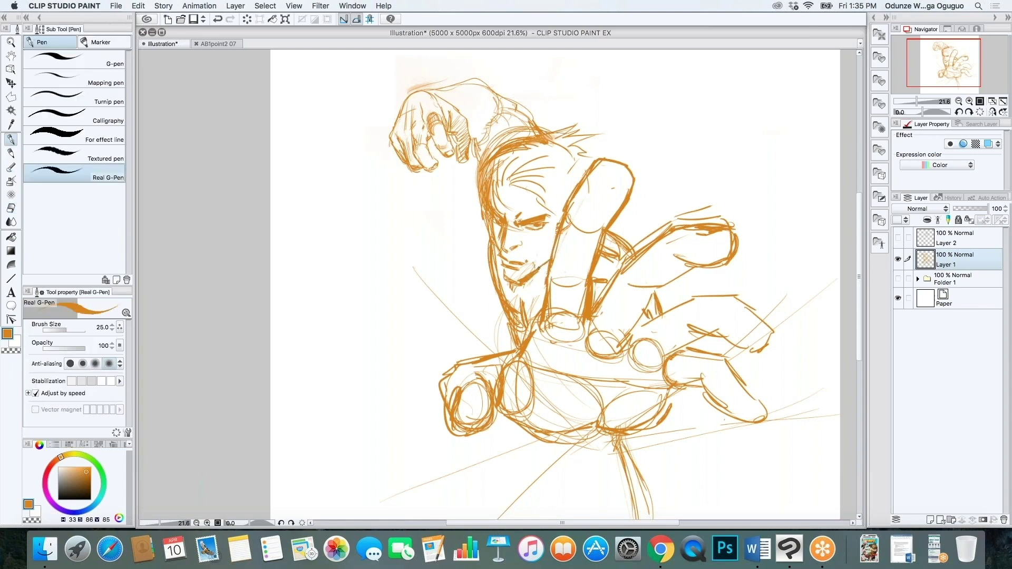
pyautogui.moveTo(536, 276)
pyautogui.mouseDown()
pyautogui.moveTo(548, 273)
pyautogui.moveTo(514, 299)
pyautogui.moveTo(530, 308)
pyautogui.mouseUp()
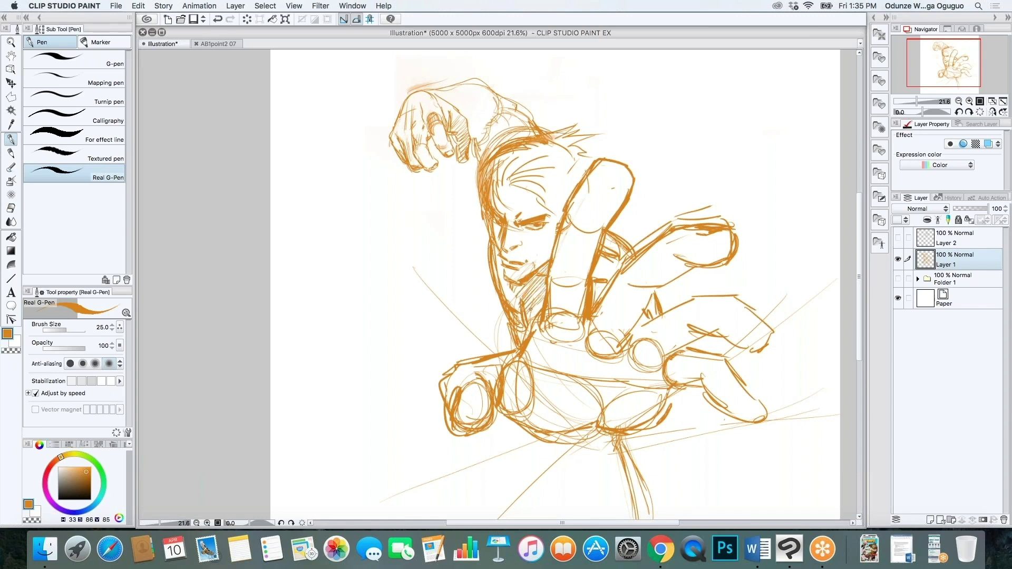
# Step: Erase the old outline beside the jaw and neck, and redraw the neck's outer edge
pyautogui.press('e')
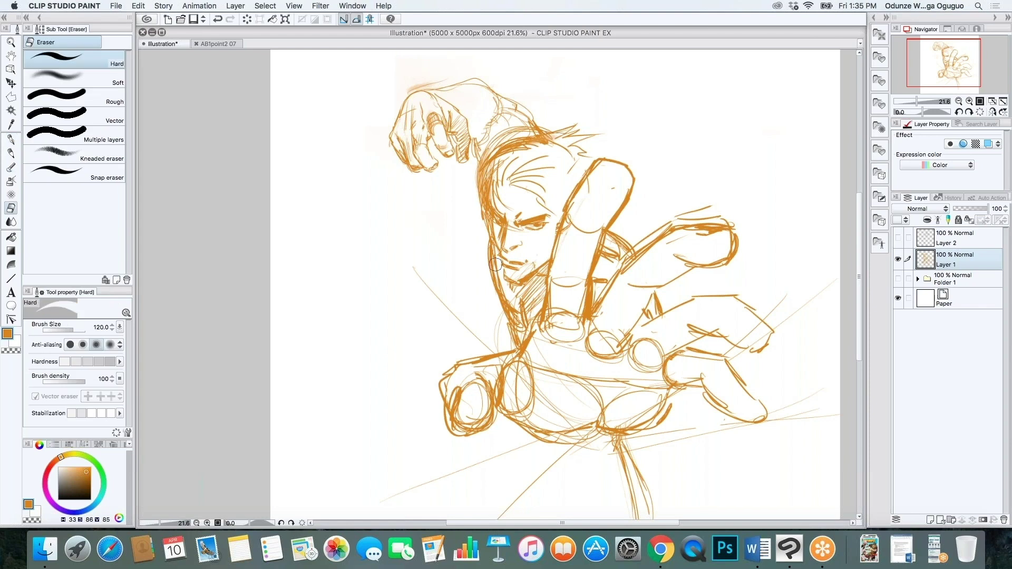
pyautogui.moveTo(495, 260)
pyautogui.mouseDown()
pyautogui.moveTo(506, 314)
pyautogui.moveTo(495, 290)
pyautogui.mouseUp()
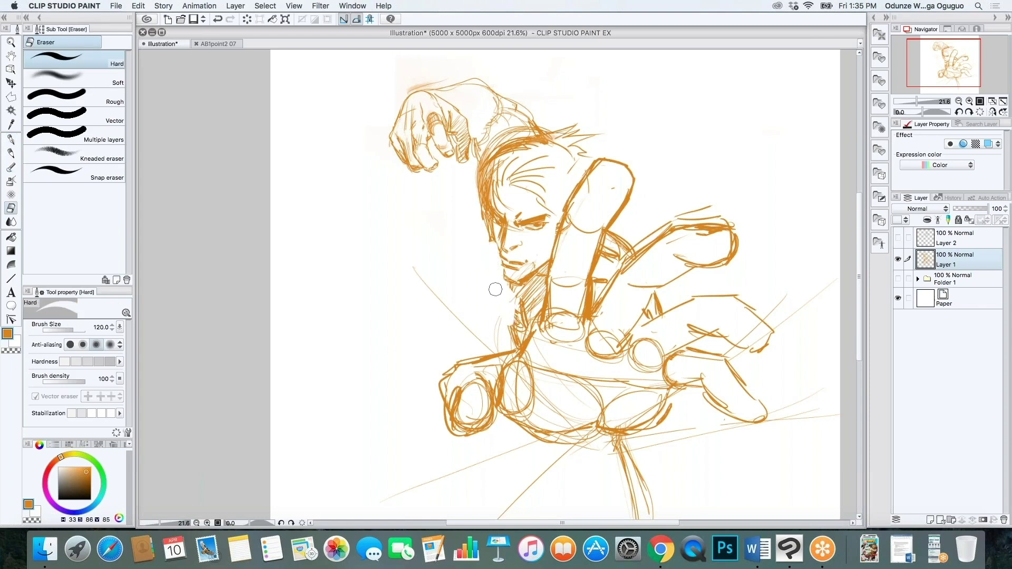
pyautogui.press('b')
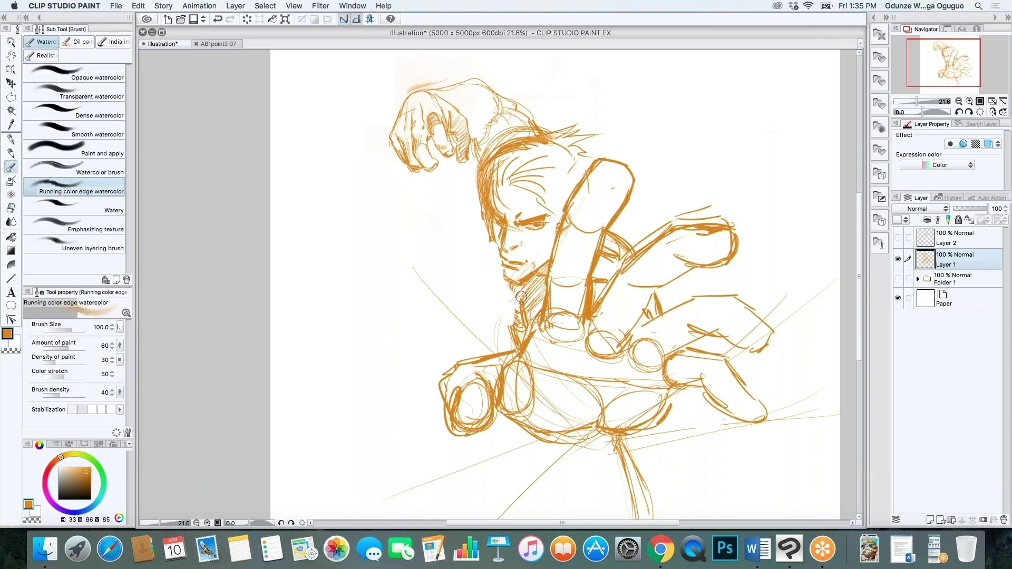
pyautogui.press('p')
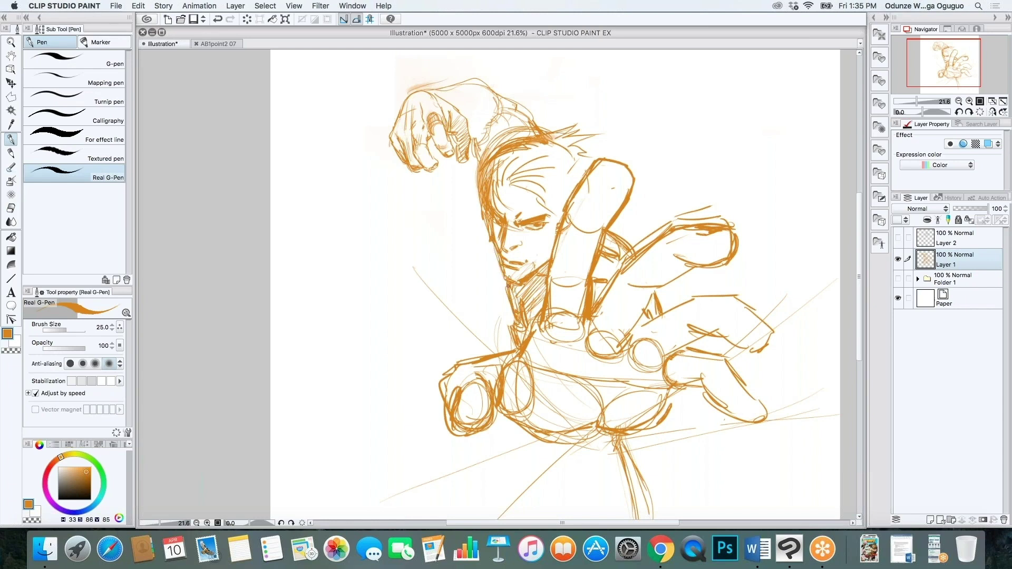
# Step: Hatch shading on the shoulder area showing between the raised finger and its neighbour, undoing the first trial strokes
pyautogui.moveTo(614, 243); pyautogui.dragTo(646, 217)
pyautogui.moveTo(686, 303); pyautogui.dragTo(669, 278)
pyautogui.press('super+z')
pyautogui.press('super+z')
pyautogui.moveTo(618, 217); pyautogui.dragTo(630, 240)
pyautogui.moveTo(621, 230); pyautogui.dragTo(641, 252)
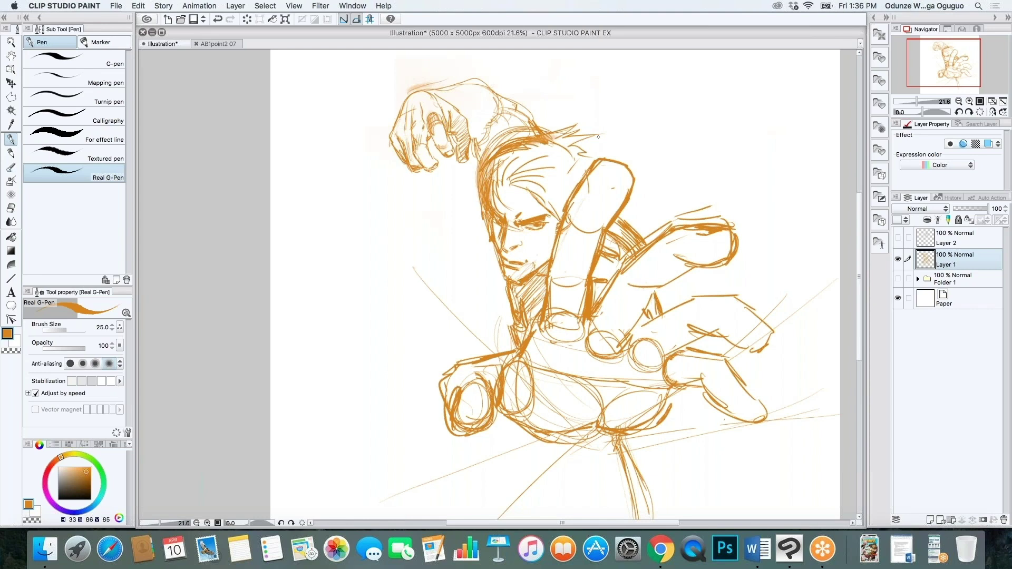
# Step: Sketch a separate upright forearm with a bent-back hand in side view on the blank area beside the character
pyautogui.moveTo(324, 311)
pyautogui.mouseDown()
pyautogui.moveTo(355, 201)
pyautogui.moveTo(358, 305)
pyautogui.mouseUp()
pyautogui.moveTo(381, 217); pyautogui.dragTo(355, 312)
pyautogui.moveTo(361, 208)
pyautogui.mouseDown()
pyautogui.moveTo(351, 145)
pyautogui.moveTo(382, 203)
pyautogui.moveTo(339, 148)
pyautogui.moveTo(351, 156)
pyautogui.moveTo(340, 171)
pyautogui.moveTo(357, 150)
pyautogui.moveTo(383, 213)
pyautogui.mouseUp()
pyautogui.moveTo(373, 261); pyautogui.dragTo(332, 436)
pyautogui.moveTo(322, 314); pyautogui.dragTo(293, 427)
pyautogui.moveTo(384, 208); pyautogui.dragTo(352, 333)
pyautogui.moveTo(362, 184); pyautogui.dragTo(351, 238)
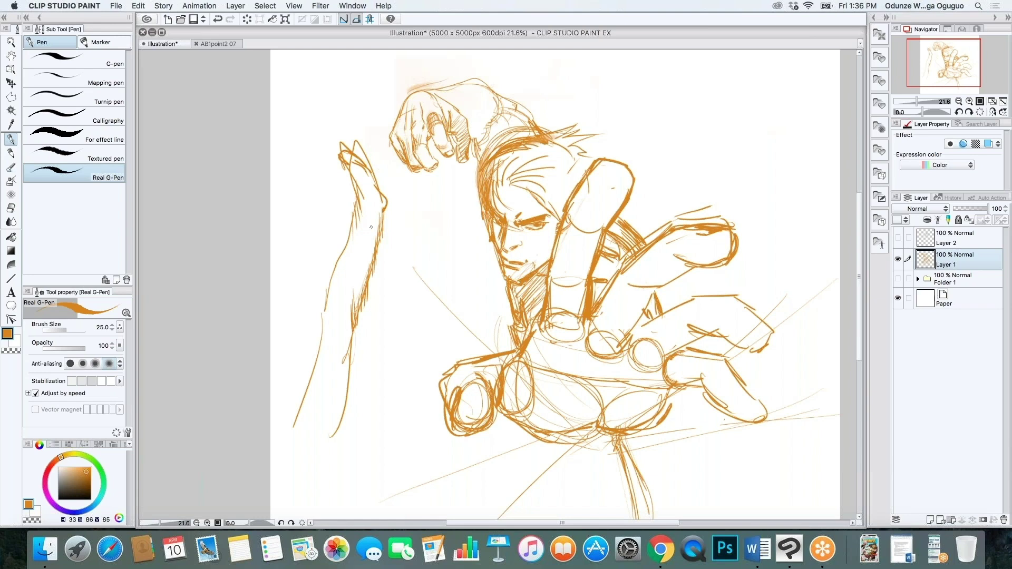
pyautogui.moveTo(360, 189)
pyautogui.mouseDown()
pyautogui.moveTo(369, 221)
pyautogui.moveTo(386, 232)
pyautogui.moveTo(383, 208)
pyautogui.moveTo(389, 235)
pyautogui.mouseUp()
# Step: Sketch loose lines slanting outward from the large palm's lower edge beneath the little finger
pyautogui.moveTo(671, 392)
pyautogui.mouseDown()
pyautogui.moveTo(676, 424)
pyautogui.moveTo(694, 441)
pyautogui.mouseUp()
pyautogui.moveTo(701, 426); pyautogui.dragTo(751, 471)
pyautogui.scroll(-2, 729, 417)
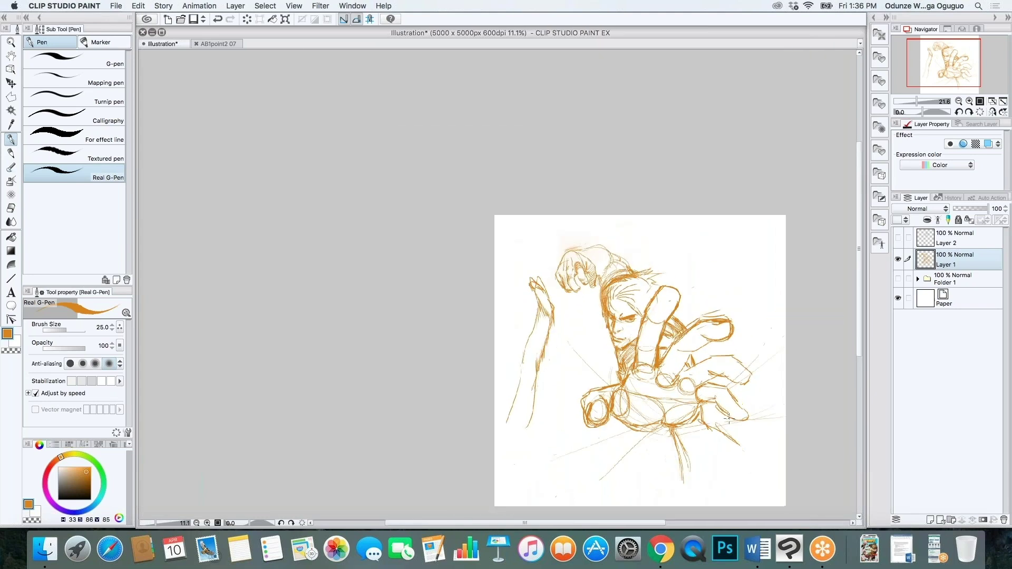